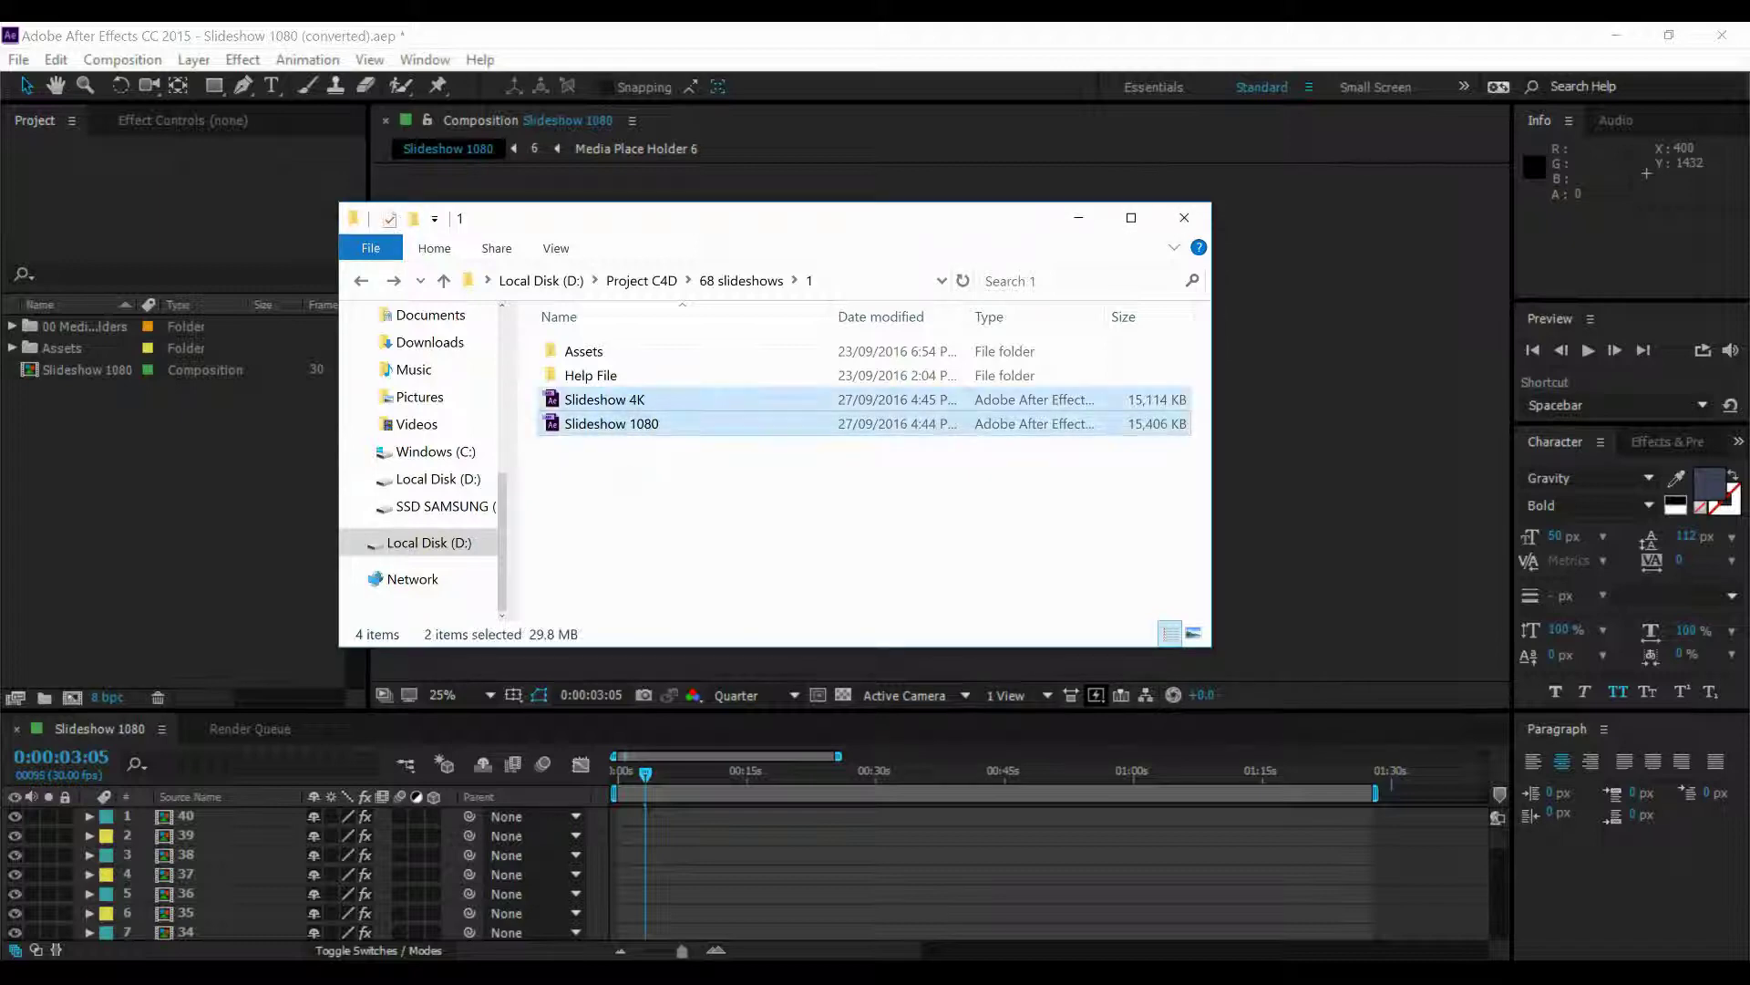
Compare the Slideshow 4K and Slideshow 1080 .aep file sizes, then minimize the Explorer window.
click(629, 468)
click(604, 399)
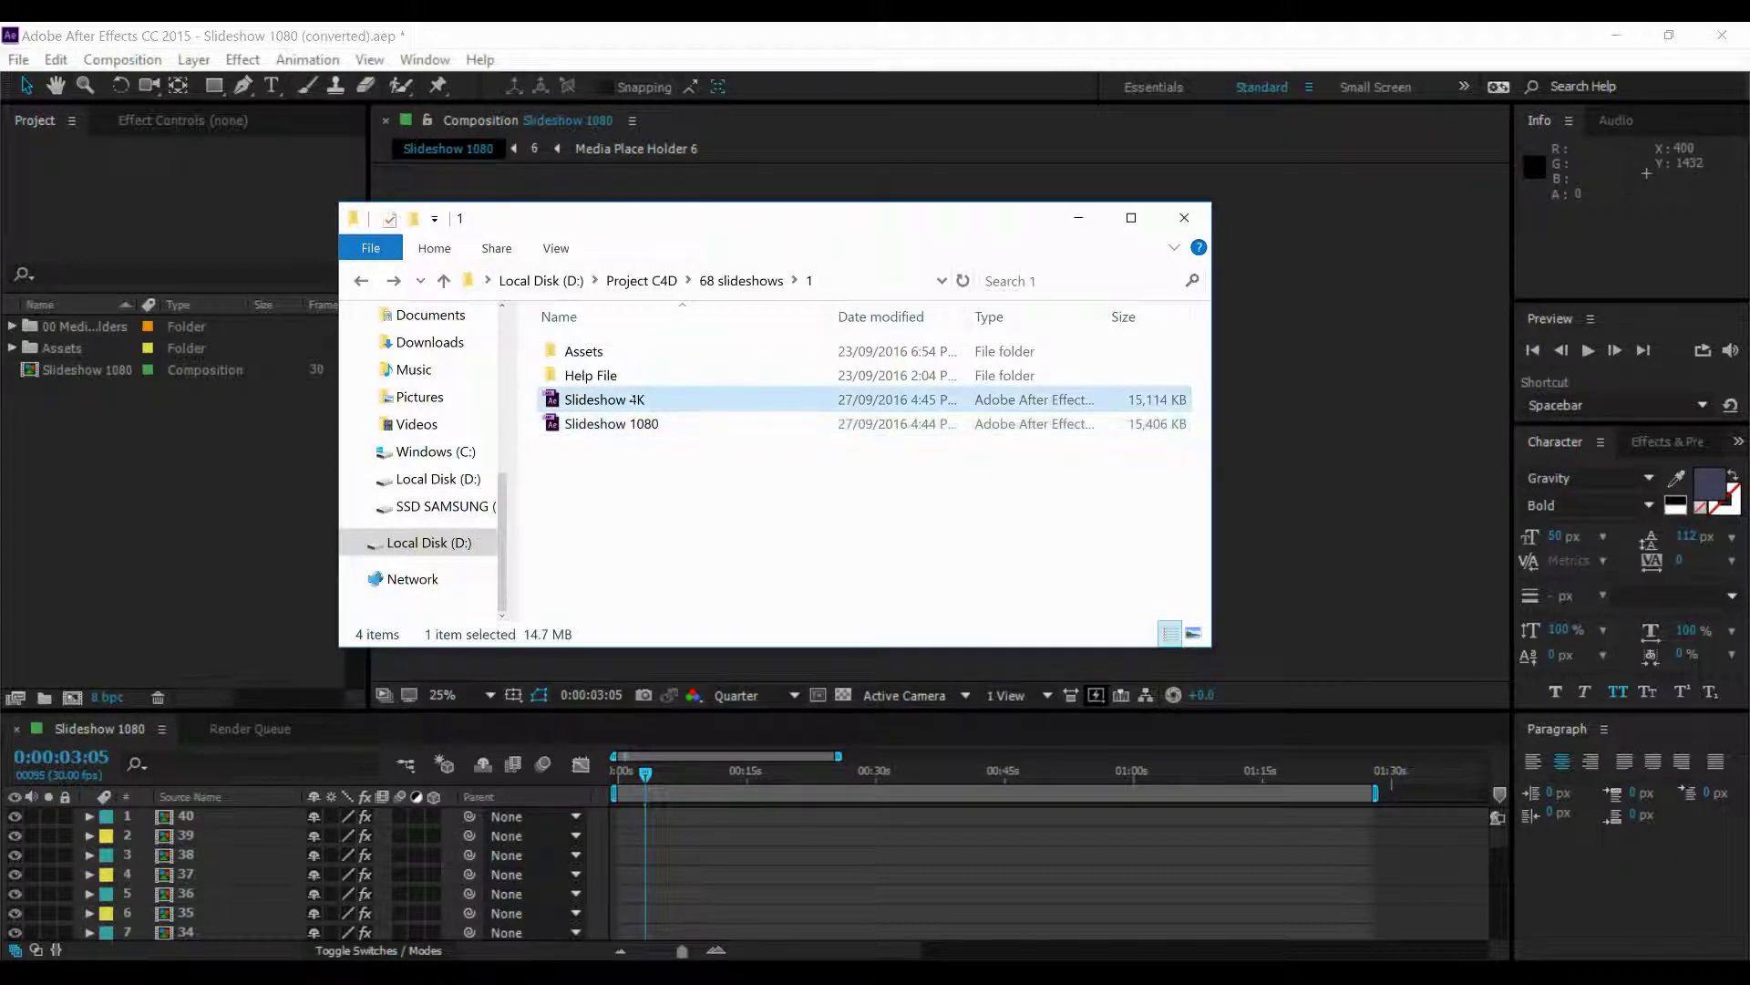
click(619, 423)
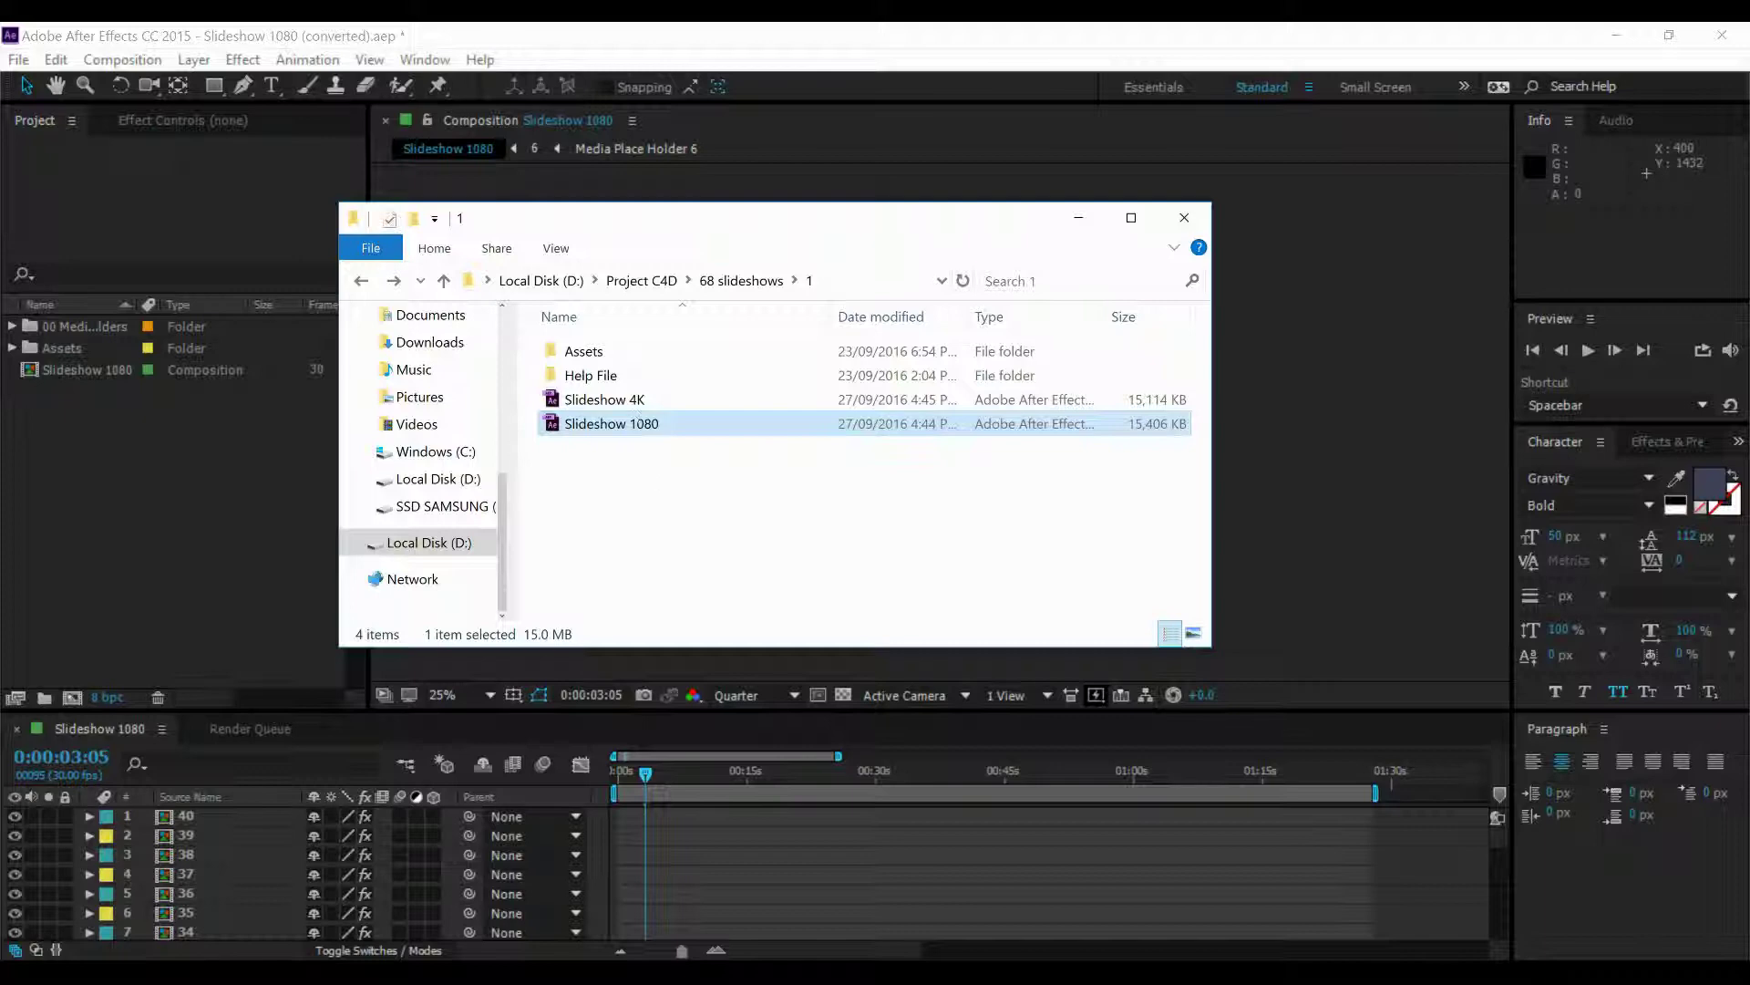
click(638, 399)
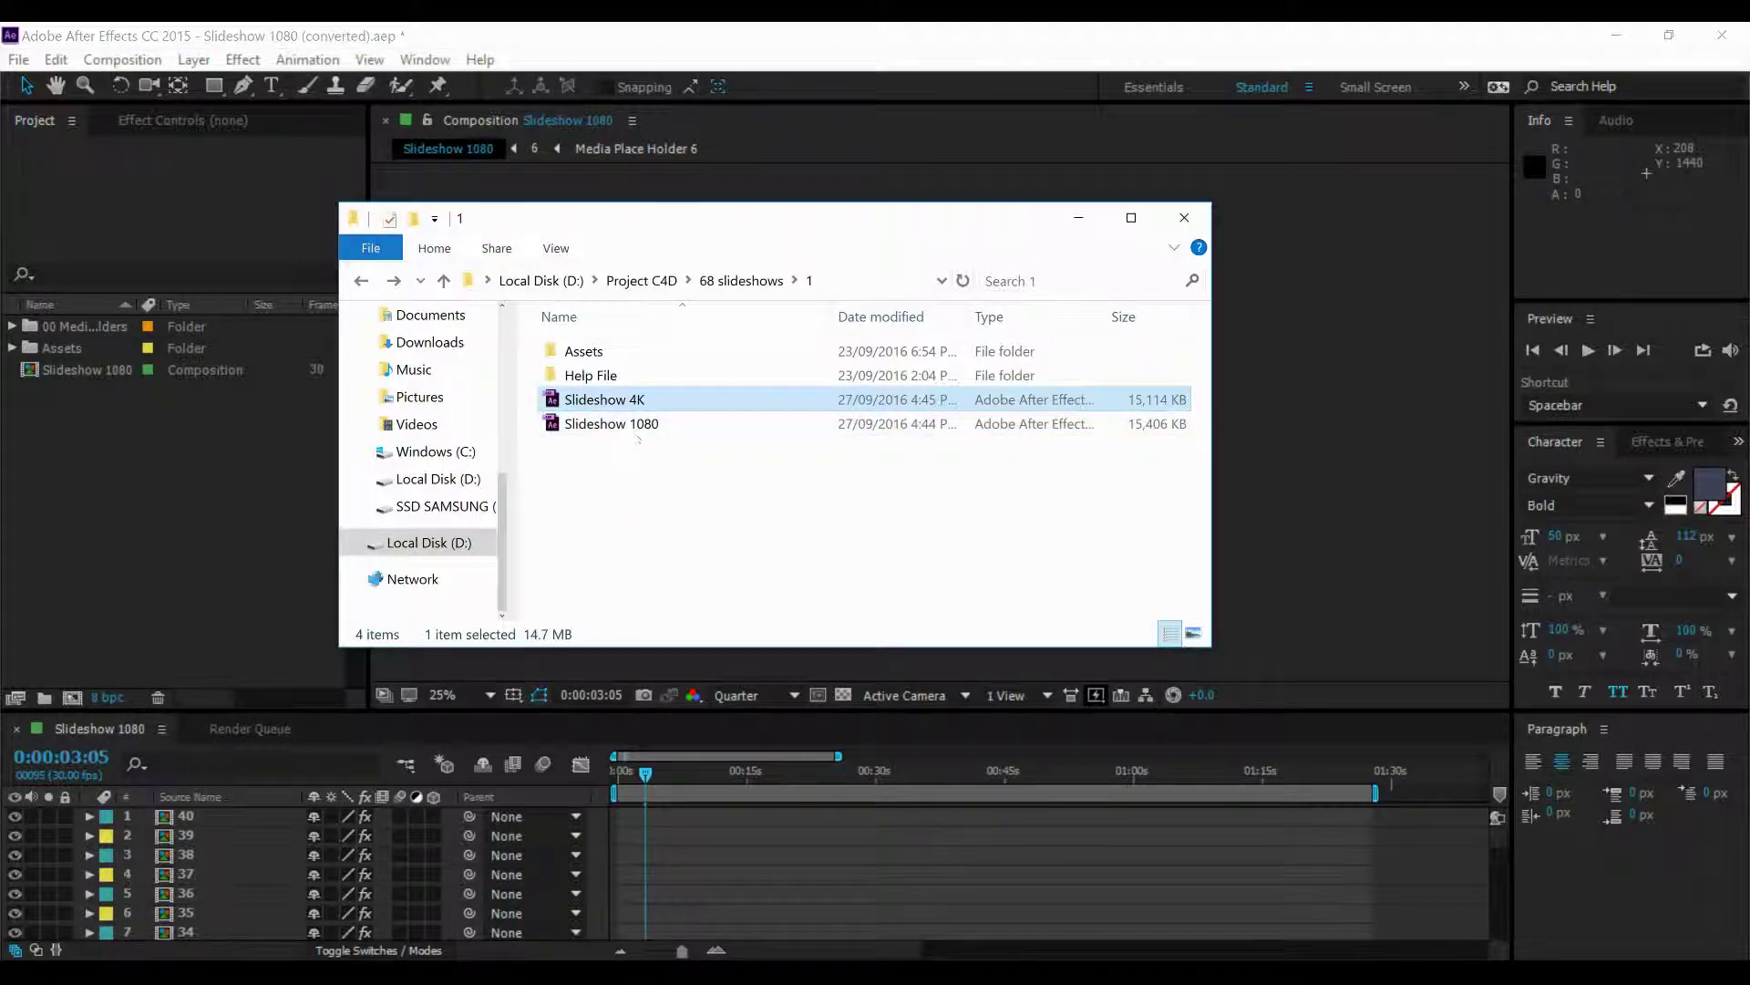
click(637, 440)
click(638, 434)
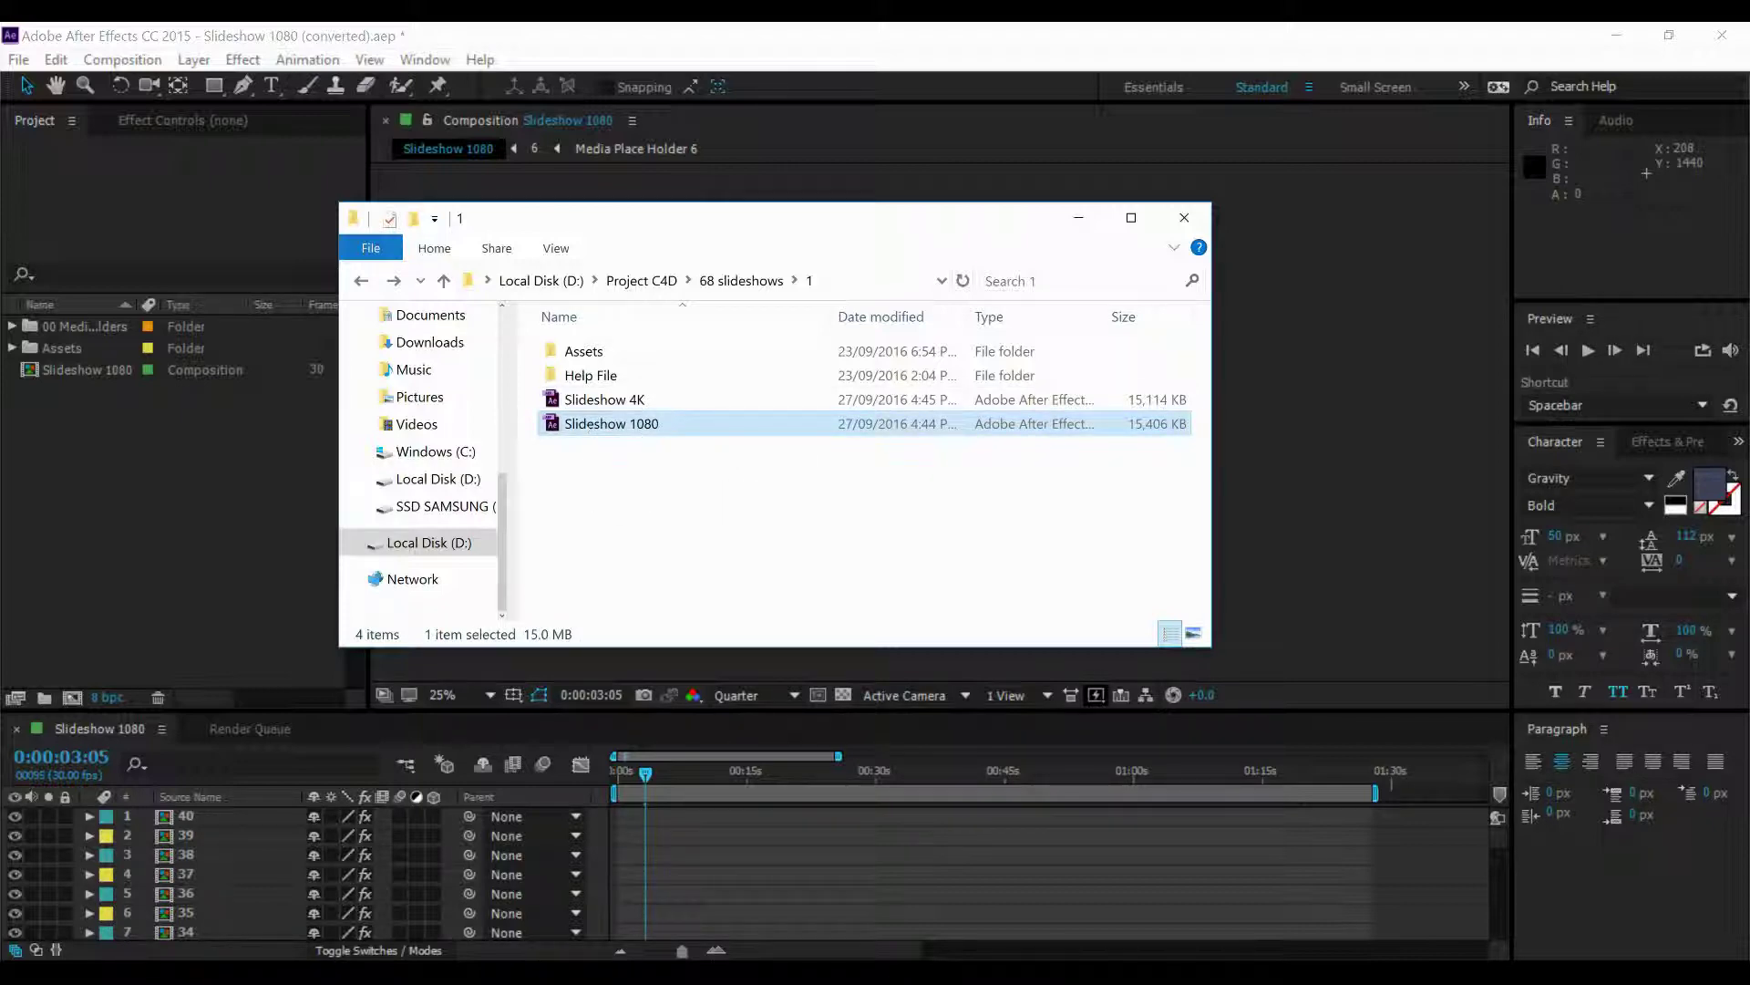
click(1078, 217)
click(529, 405)
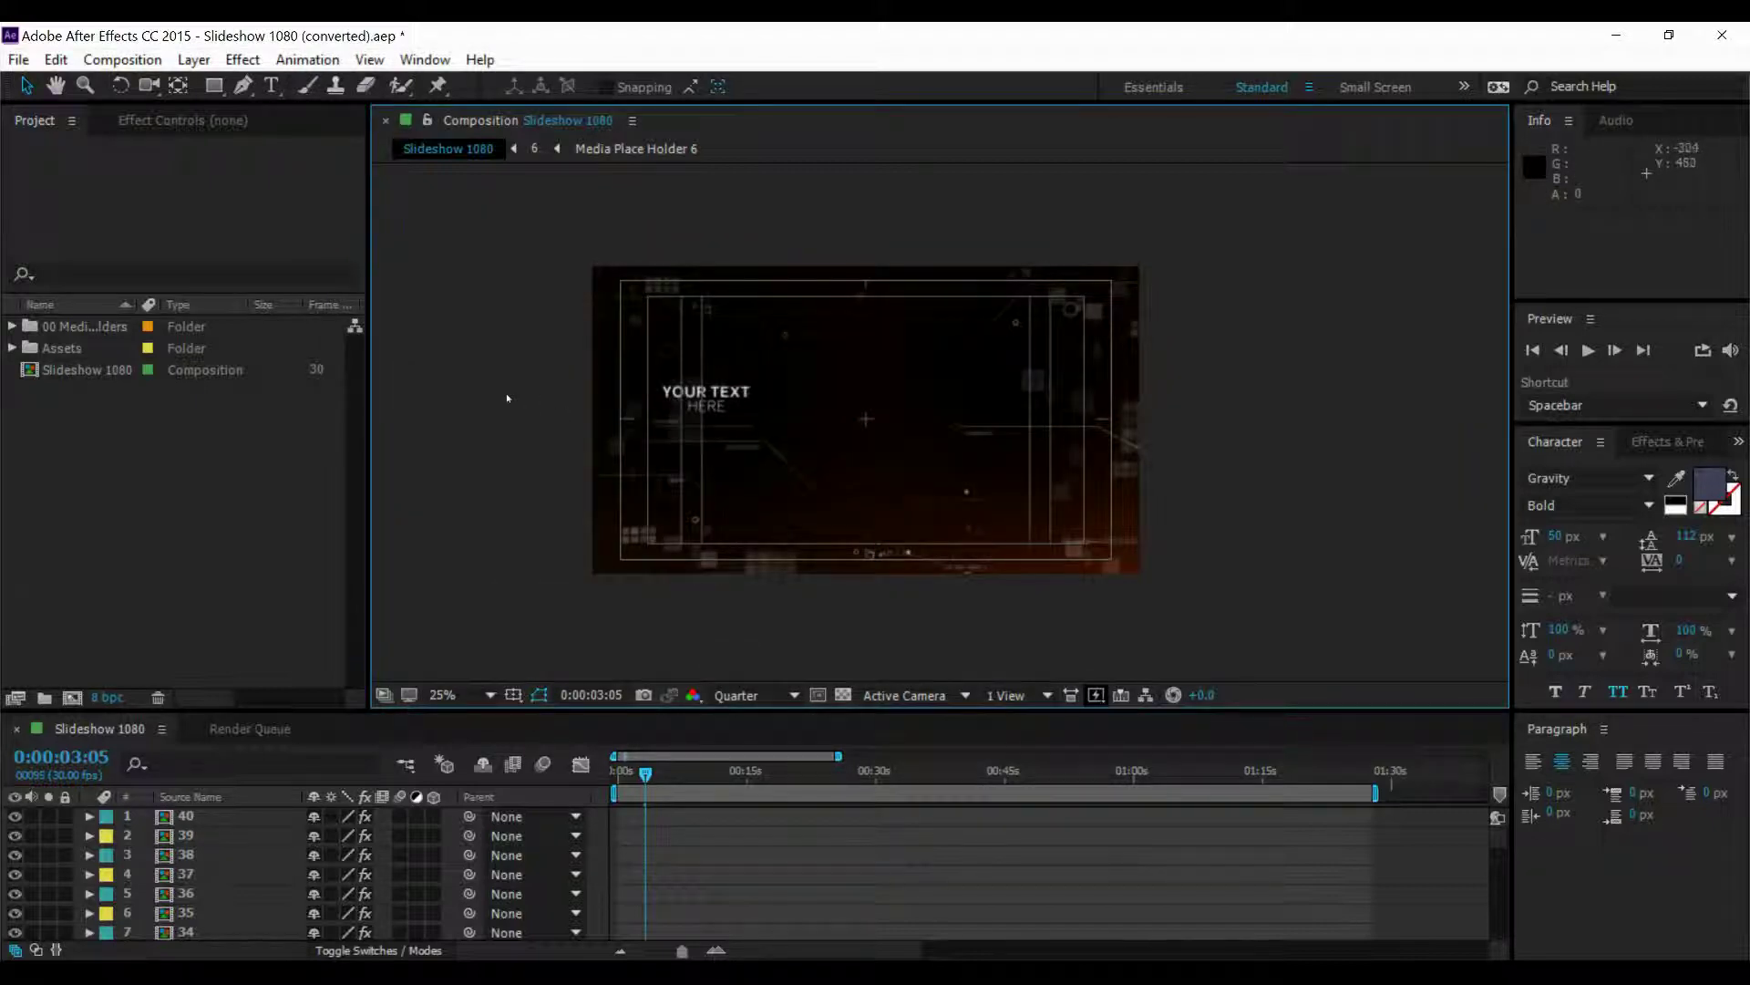
Select slide layer 40 in the Slideshow 1080 timeline to review the staggered slide bars.
click(912, 448)
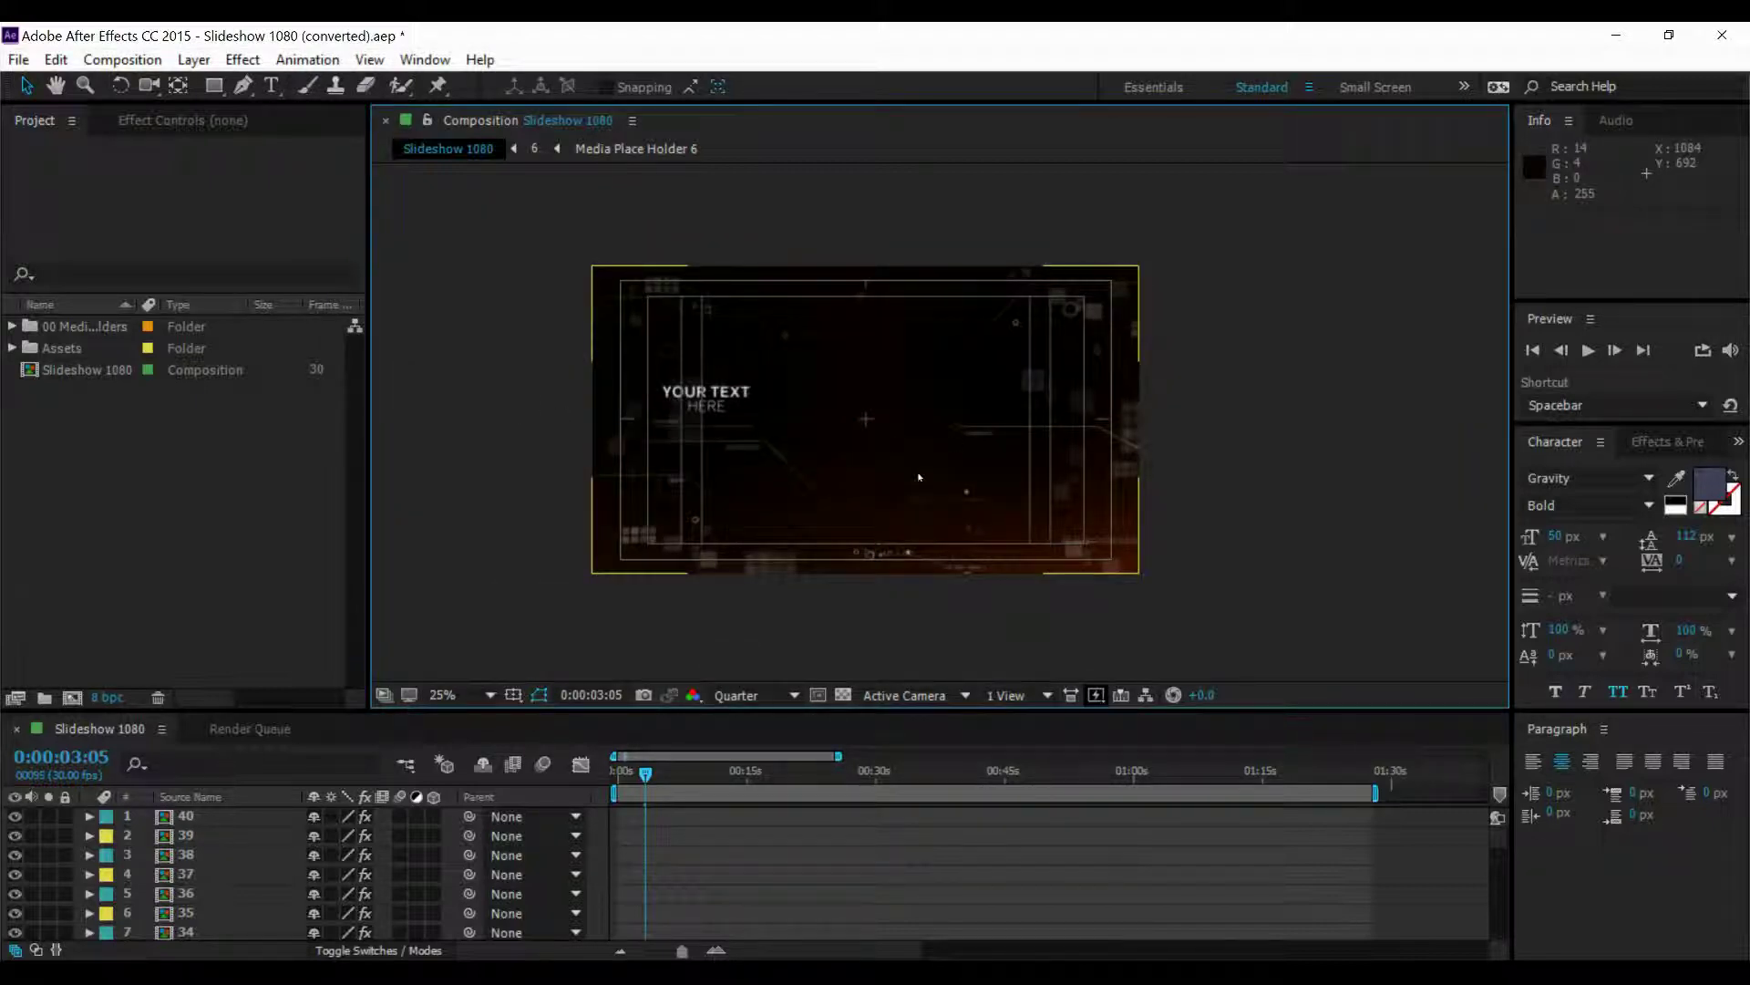
click(175, 483)
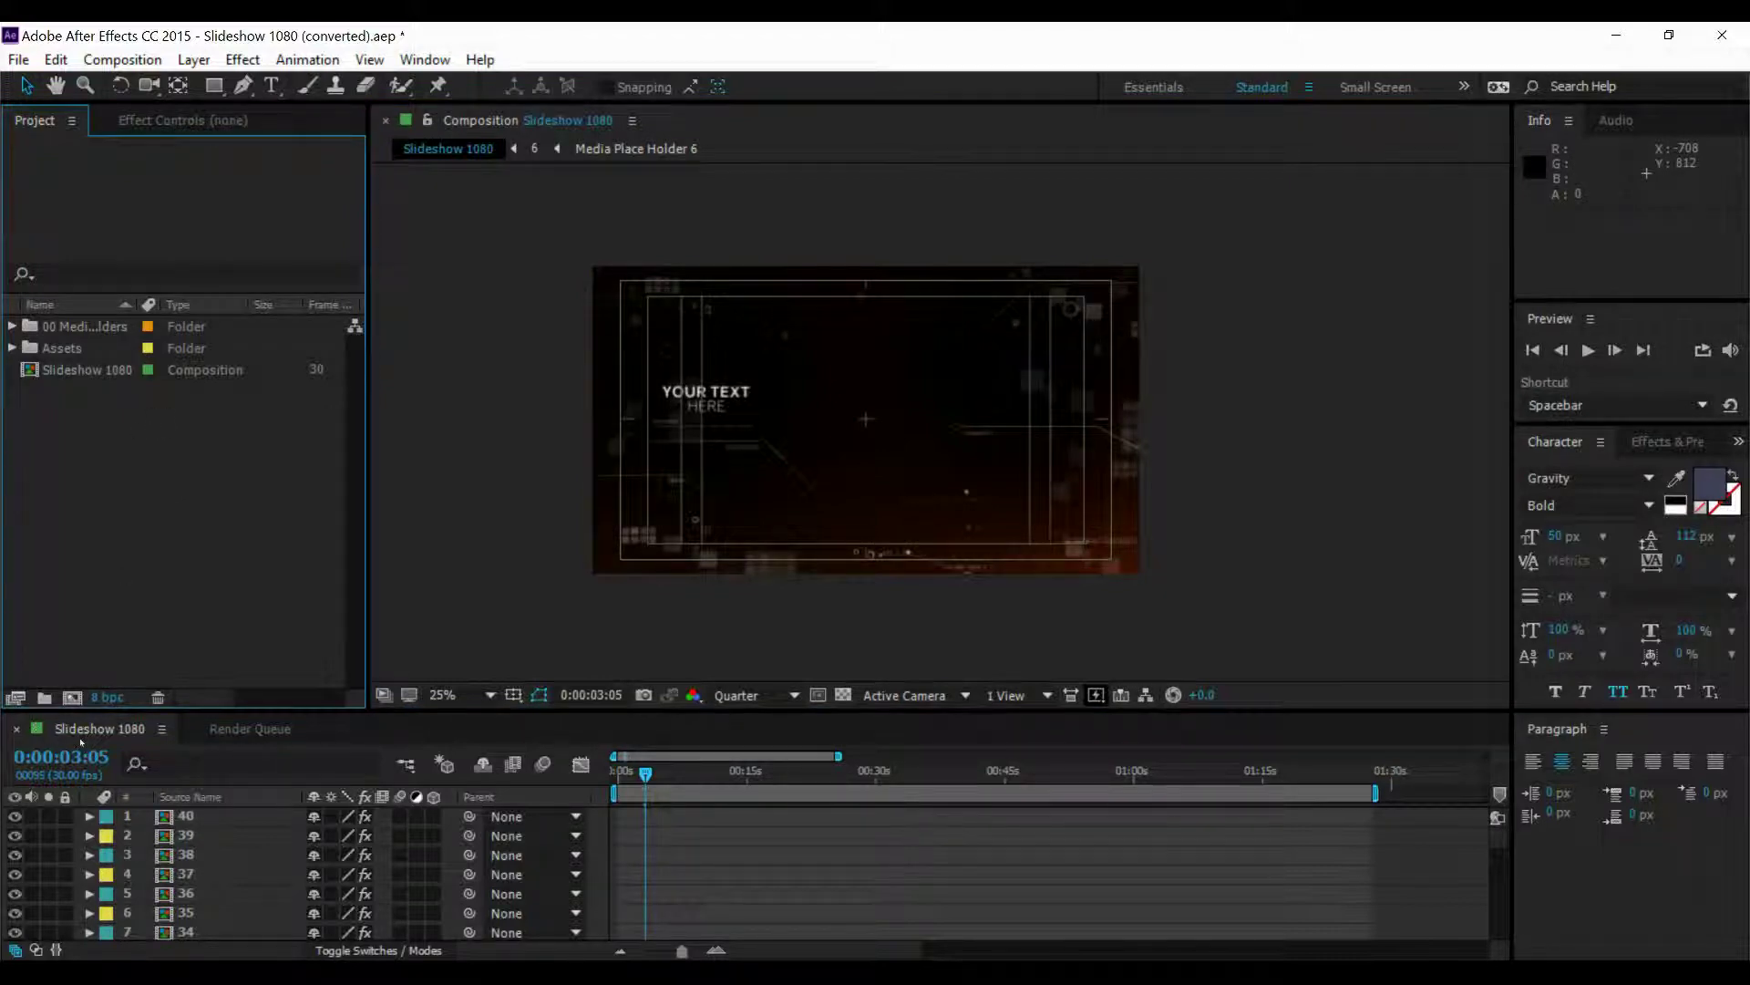
click(186, 817)
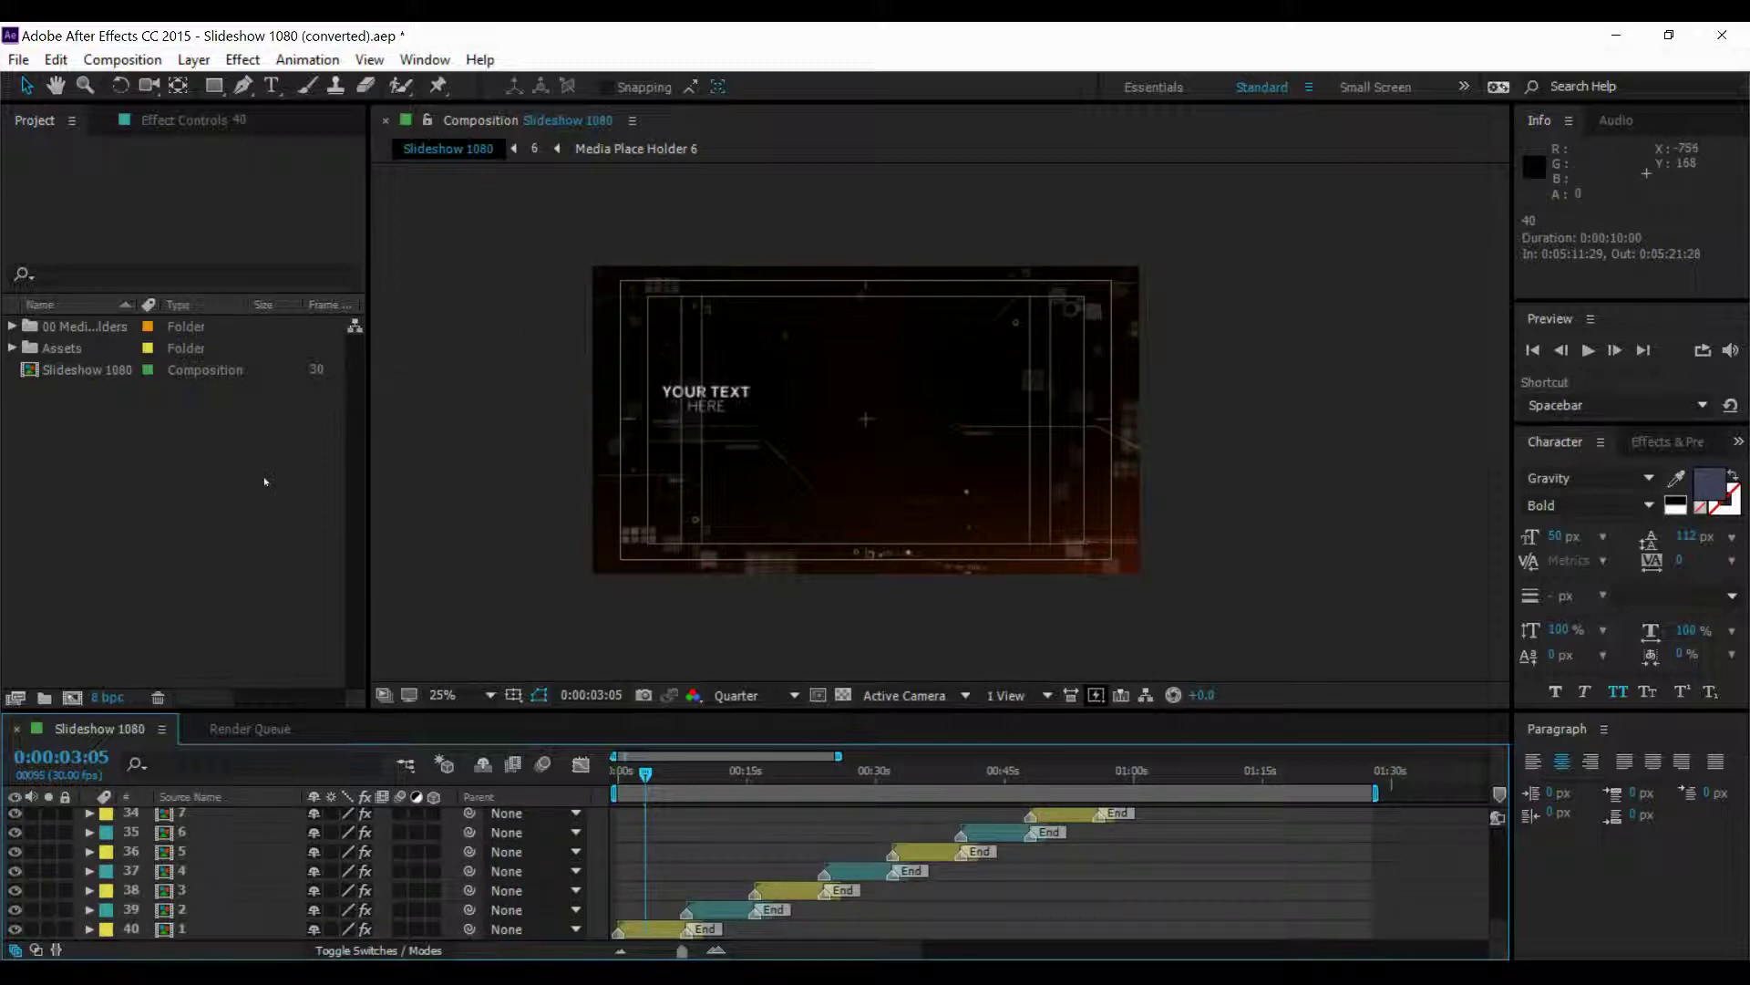
Open the Import File dialog from the Project panel's context menu.
right_click(90, 475)
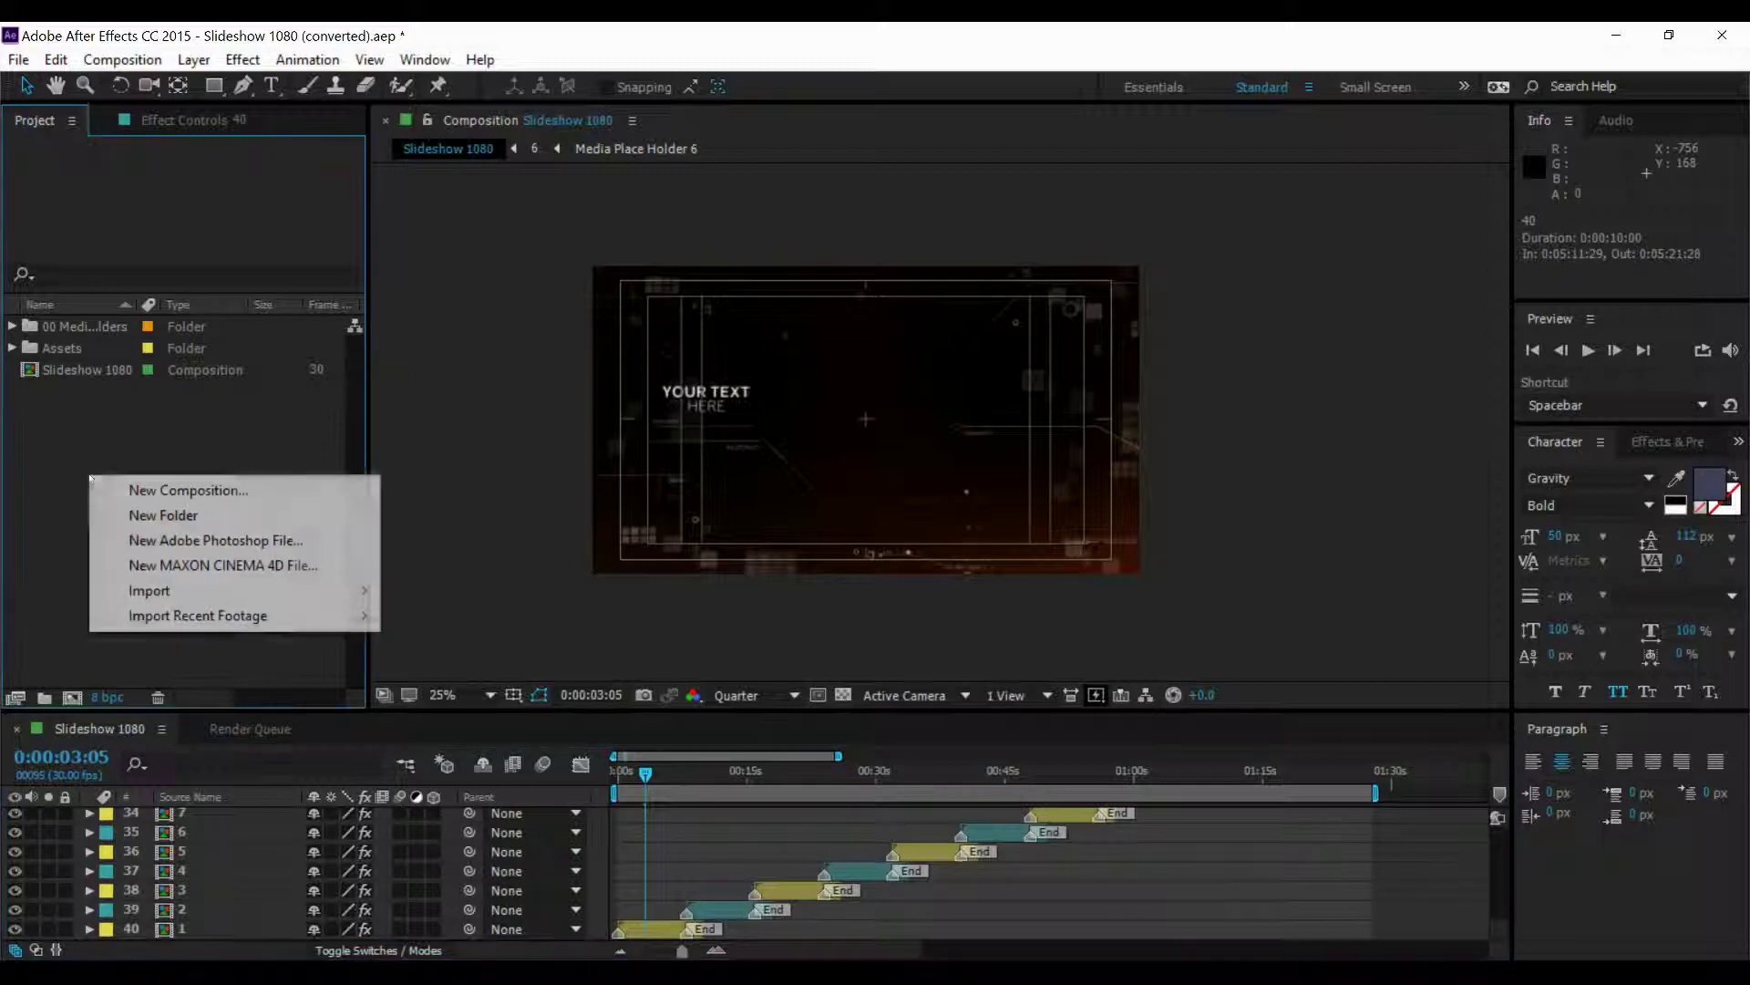
mouse_move(219, 582)
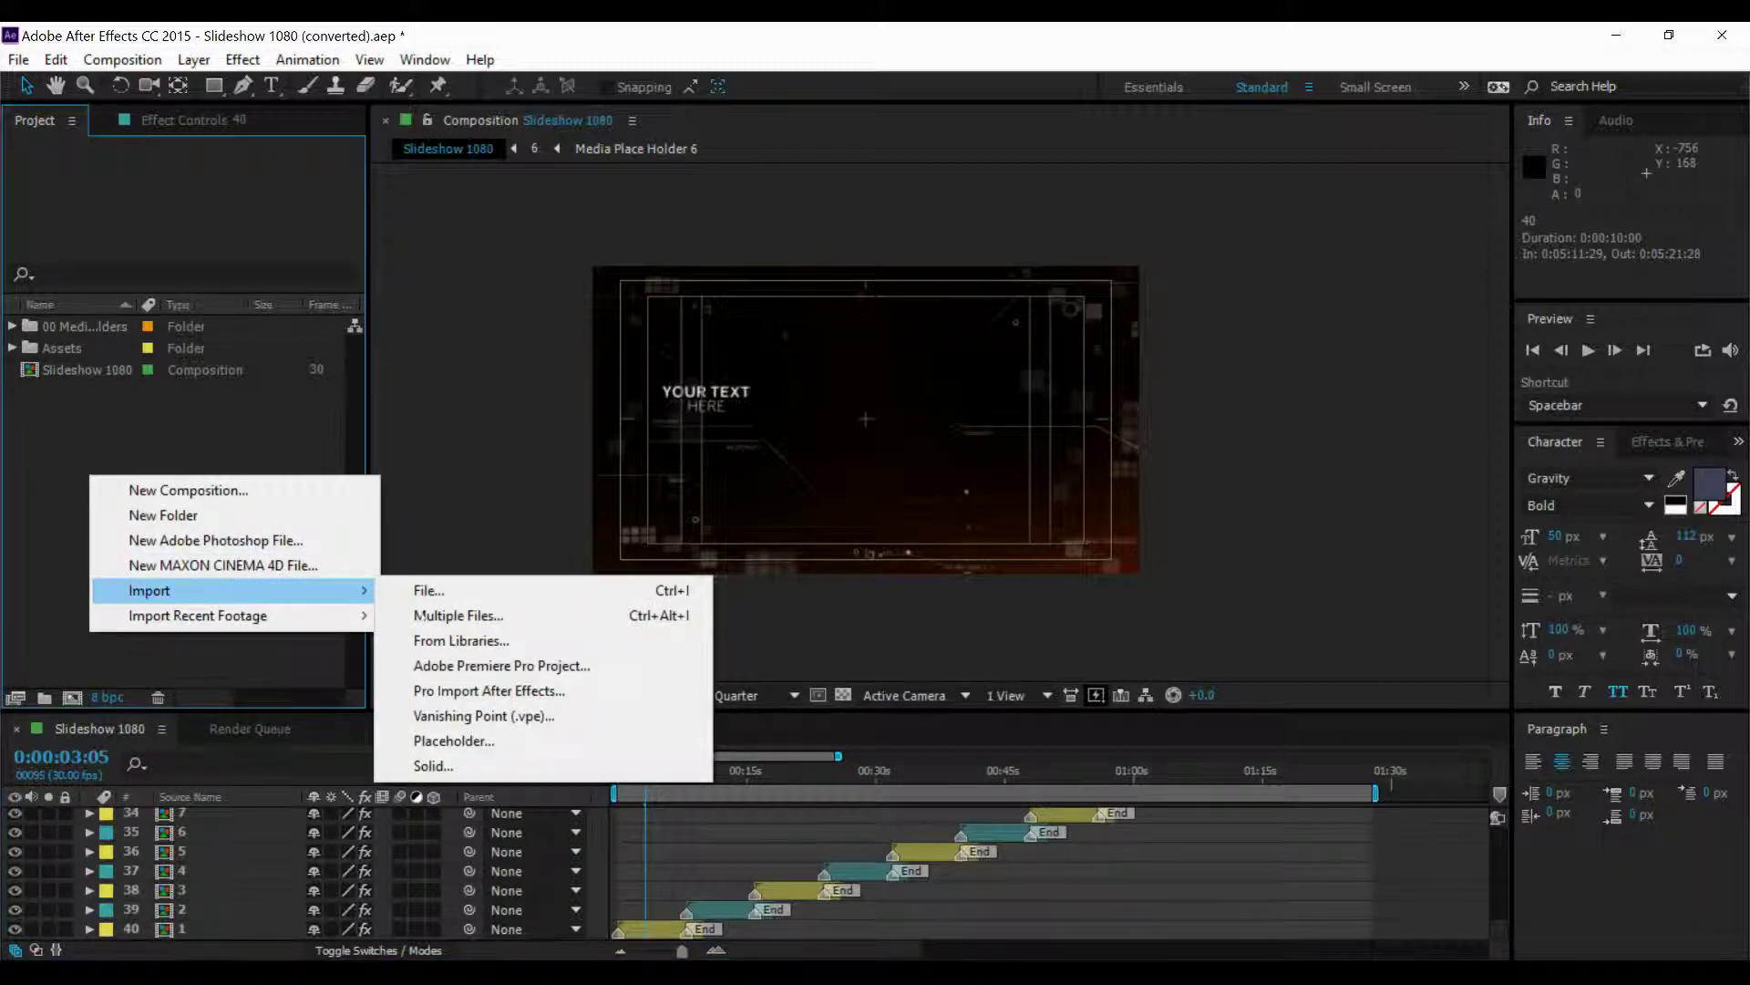
click(428, 590)
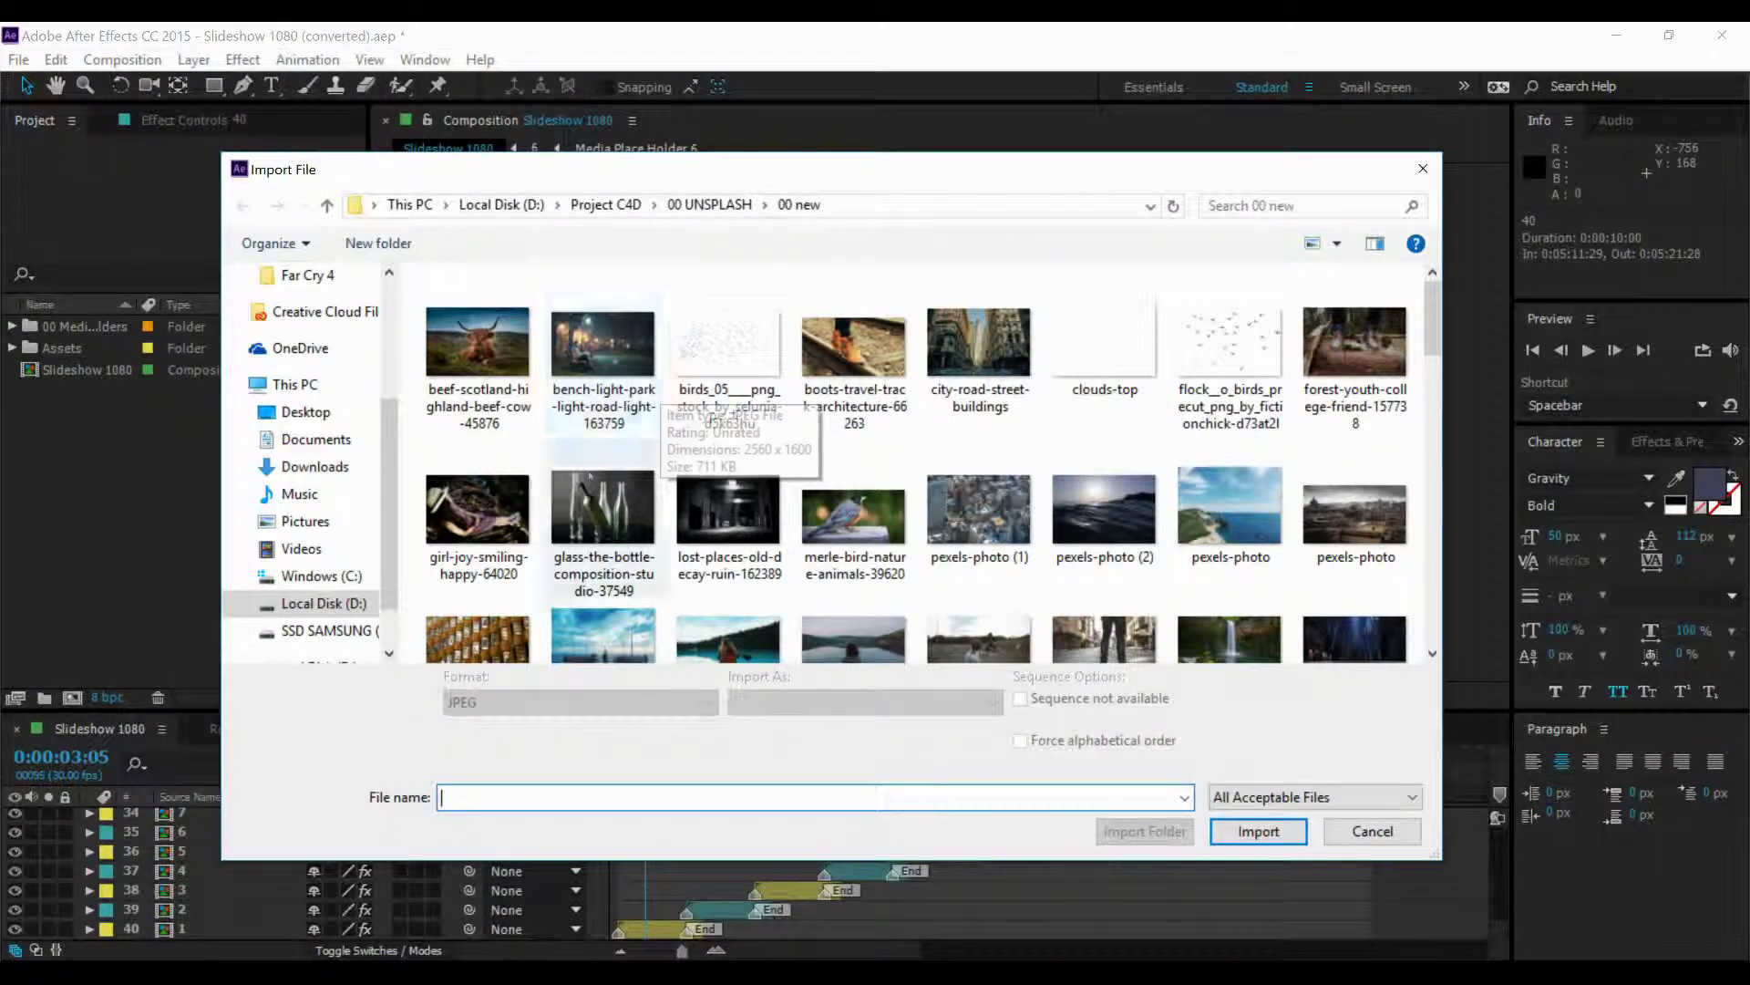
Select the bench-light-park, city-road-street-buildings, lost-places ruin and pexels-photo-25876 JPEGs and import them.
click(638, 383)
ctrl+click(980, 347)
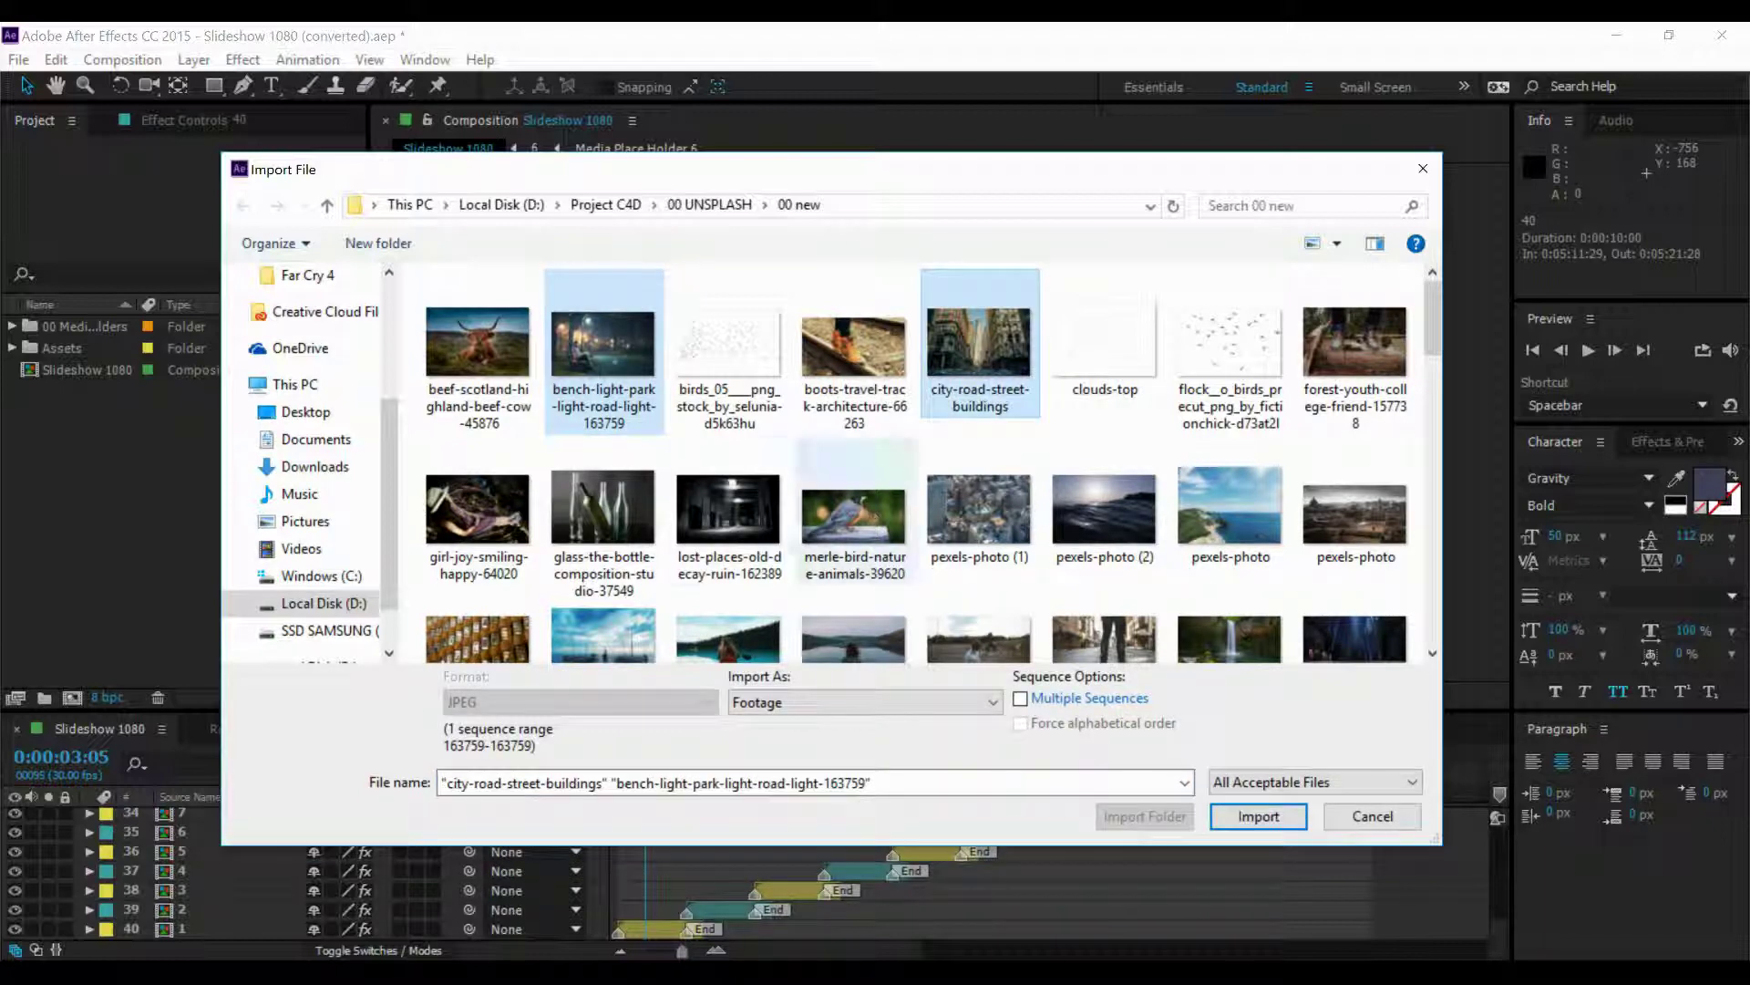
ctrl+click(729, 510)
ctrl+click(603, 510)
ctrl+click(604, 511)
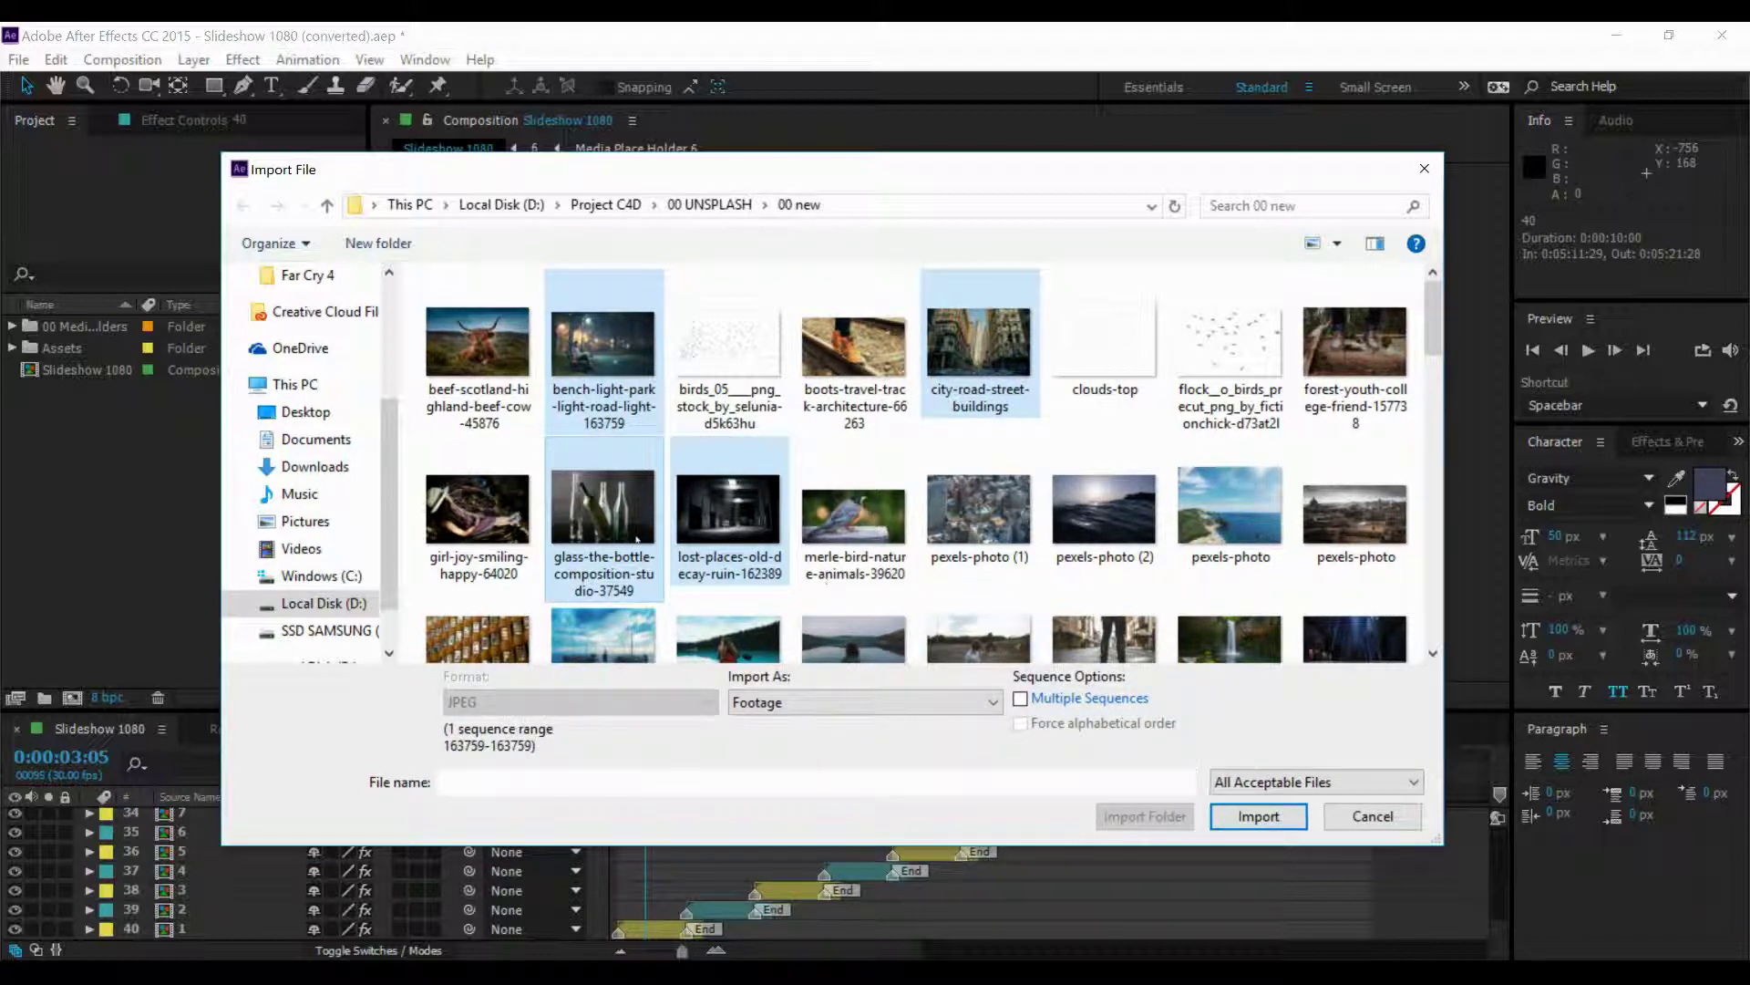
ctrl+click(478, 510)
ctrl+click(478, 511)
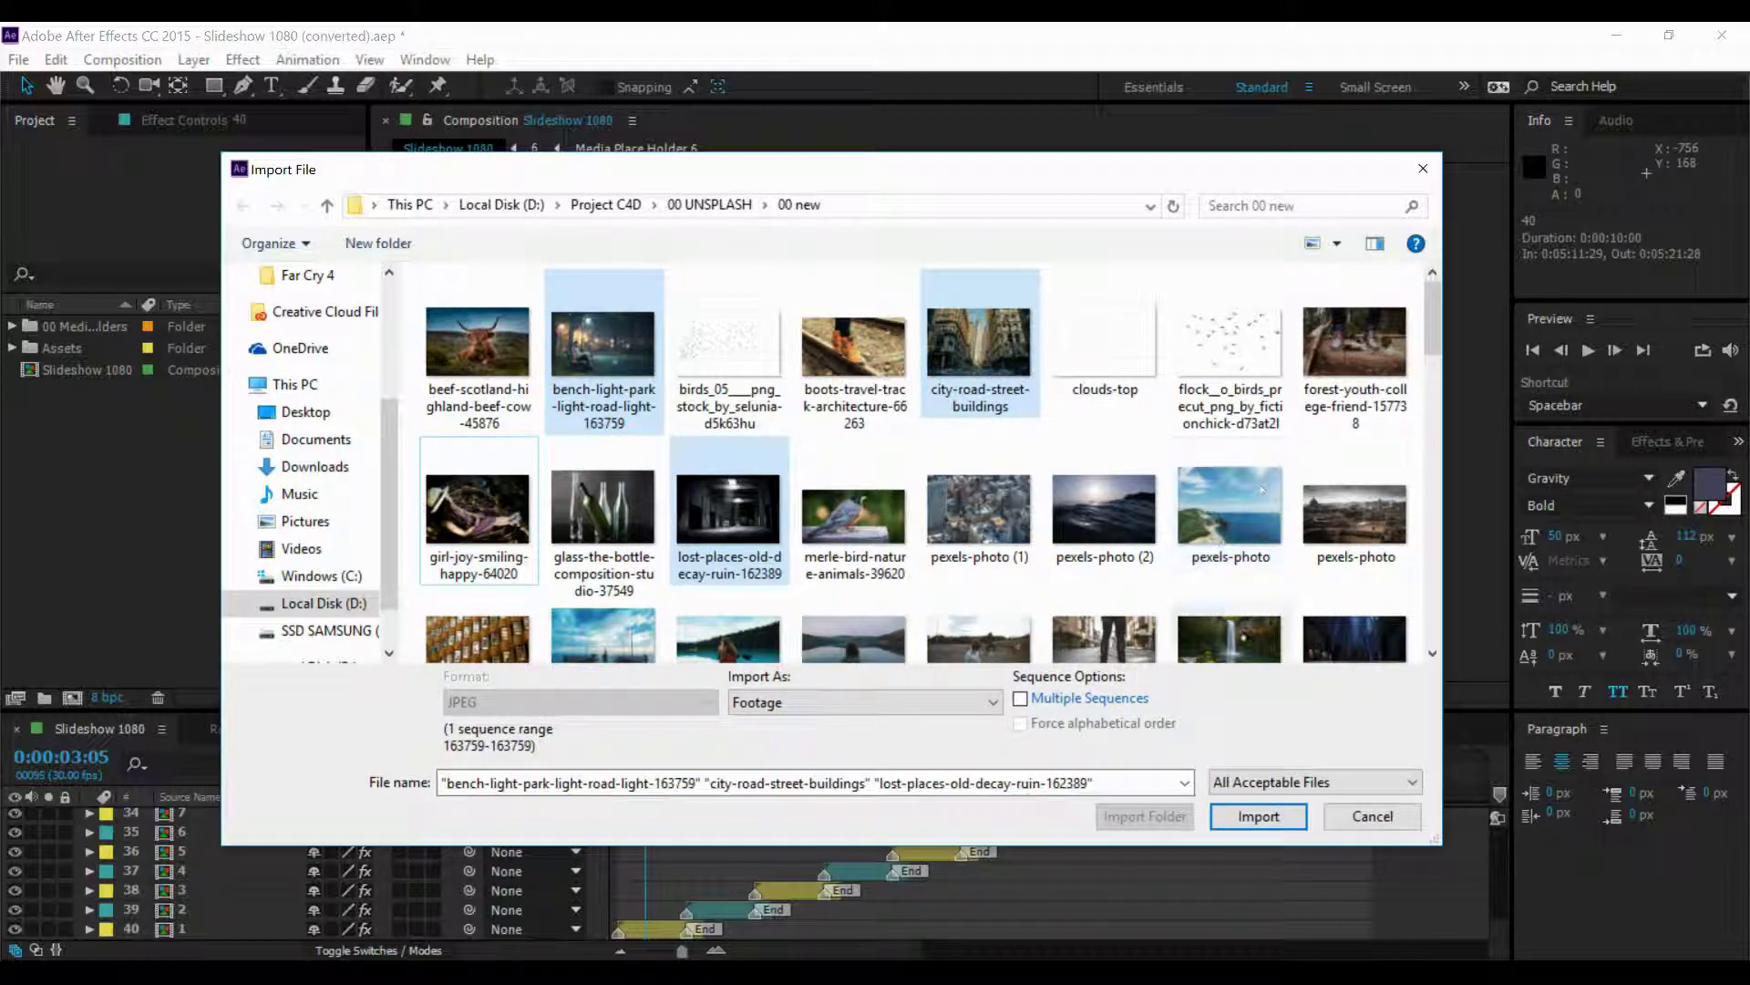
scroll(1230, 620, down, 1)
ctrl+click(1083, 585)
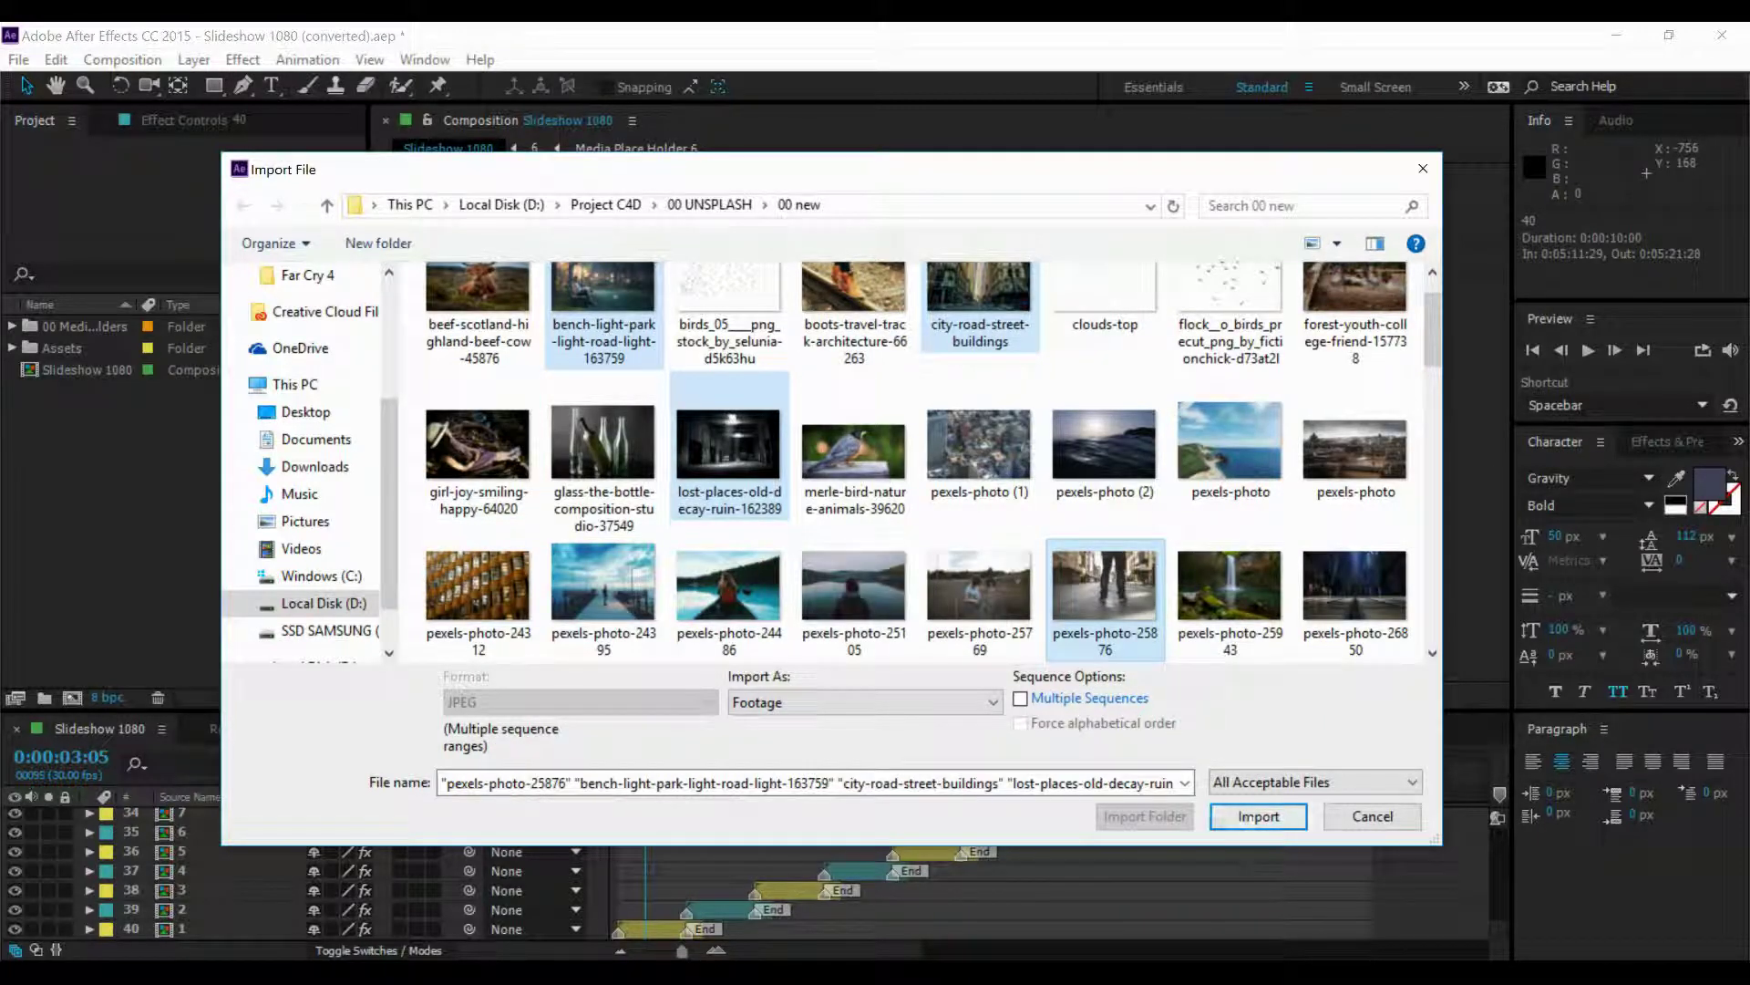
key(Return)
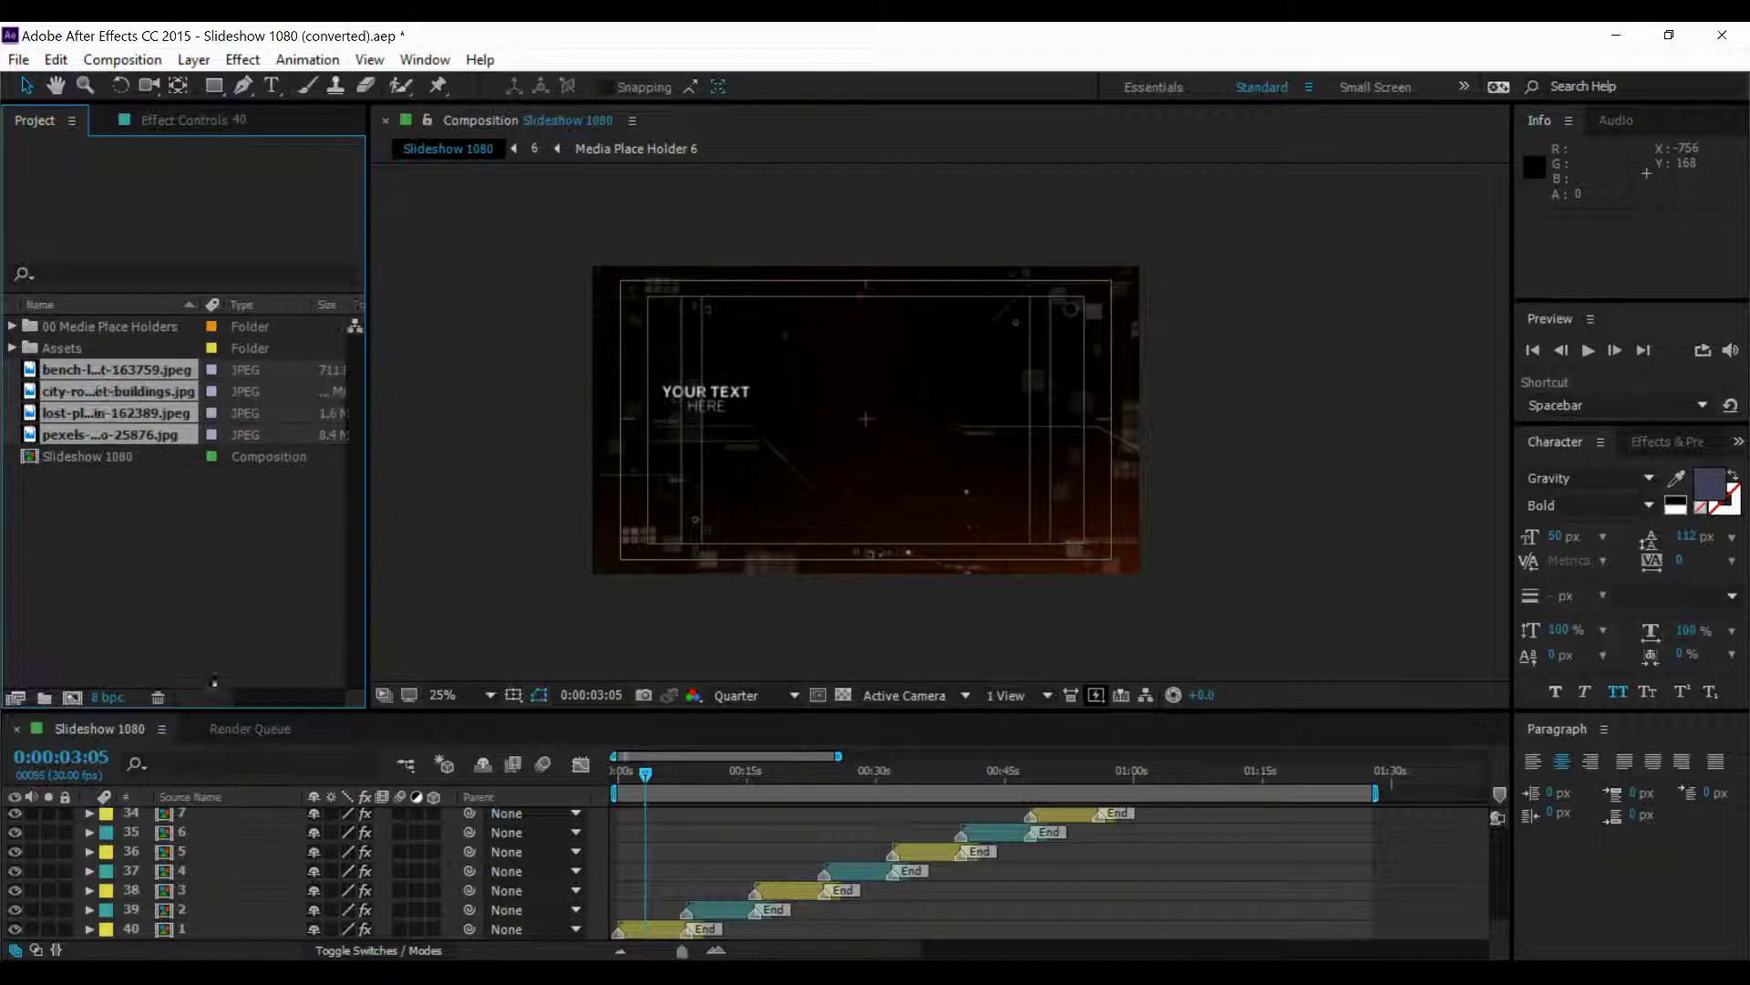
Open the Media Place Holder 1 composition from the 00 Media Place Holders folder.
click(192, 578)
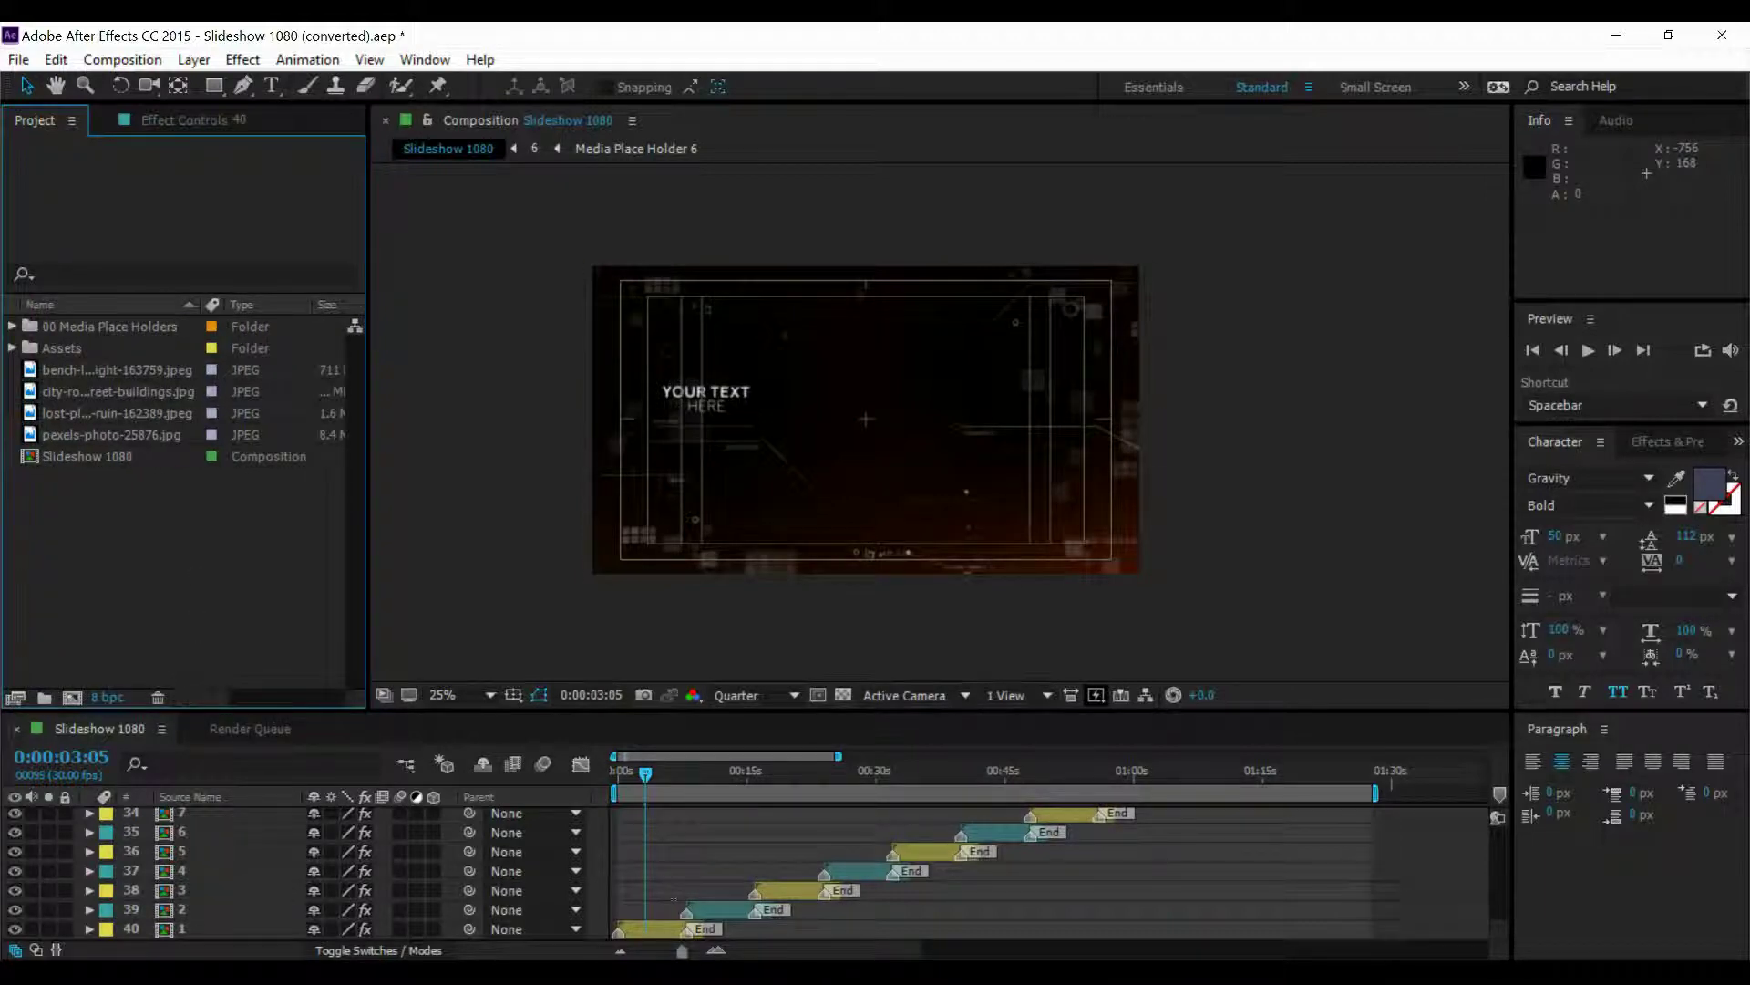
click(658, 930)
click(119, 369)
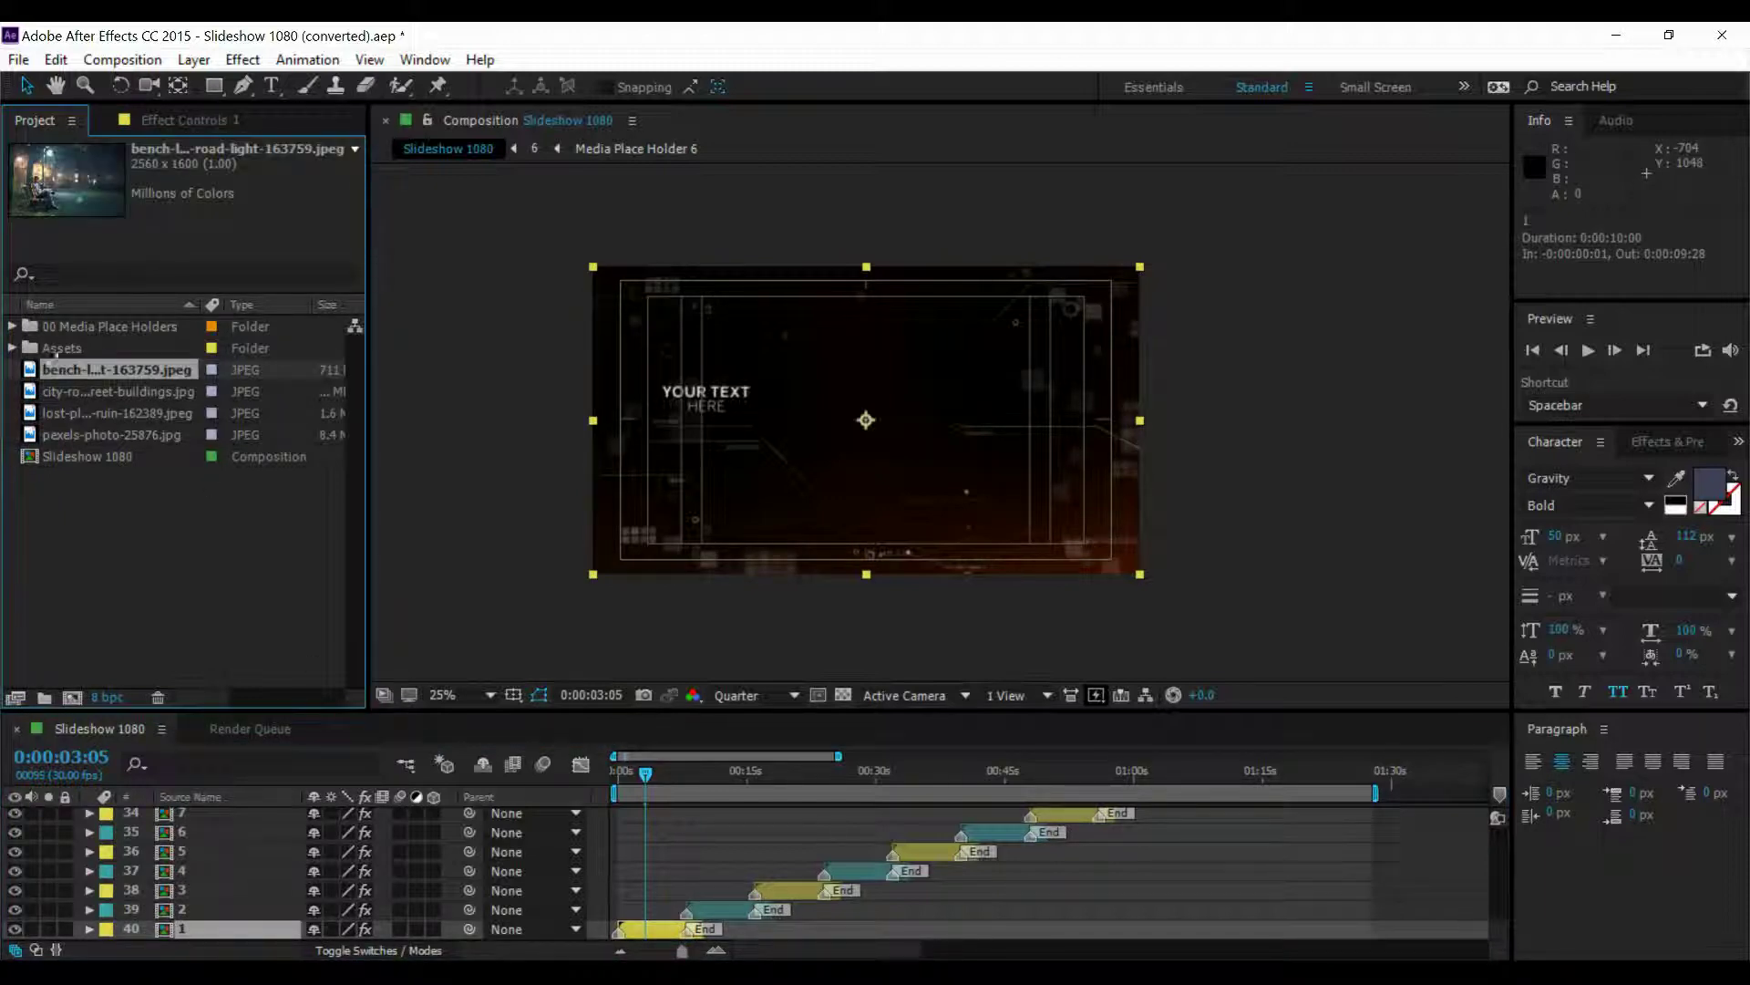
click(84, 330)
click(12, 326)
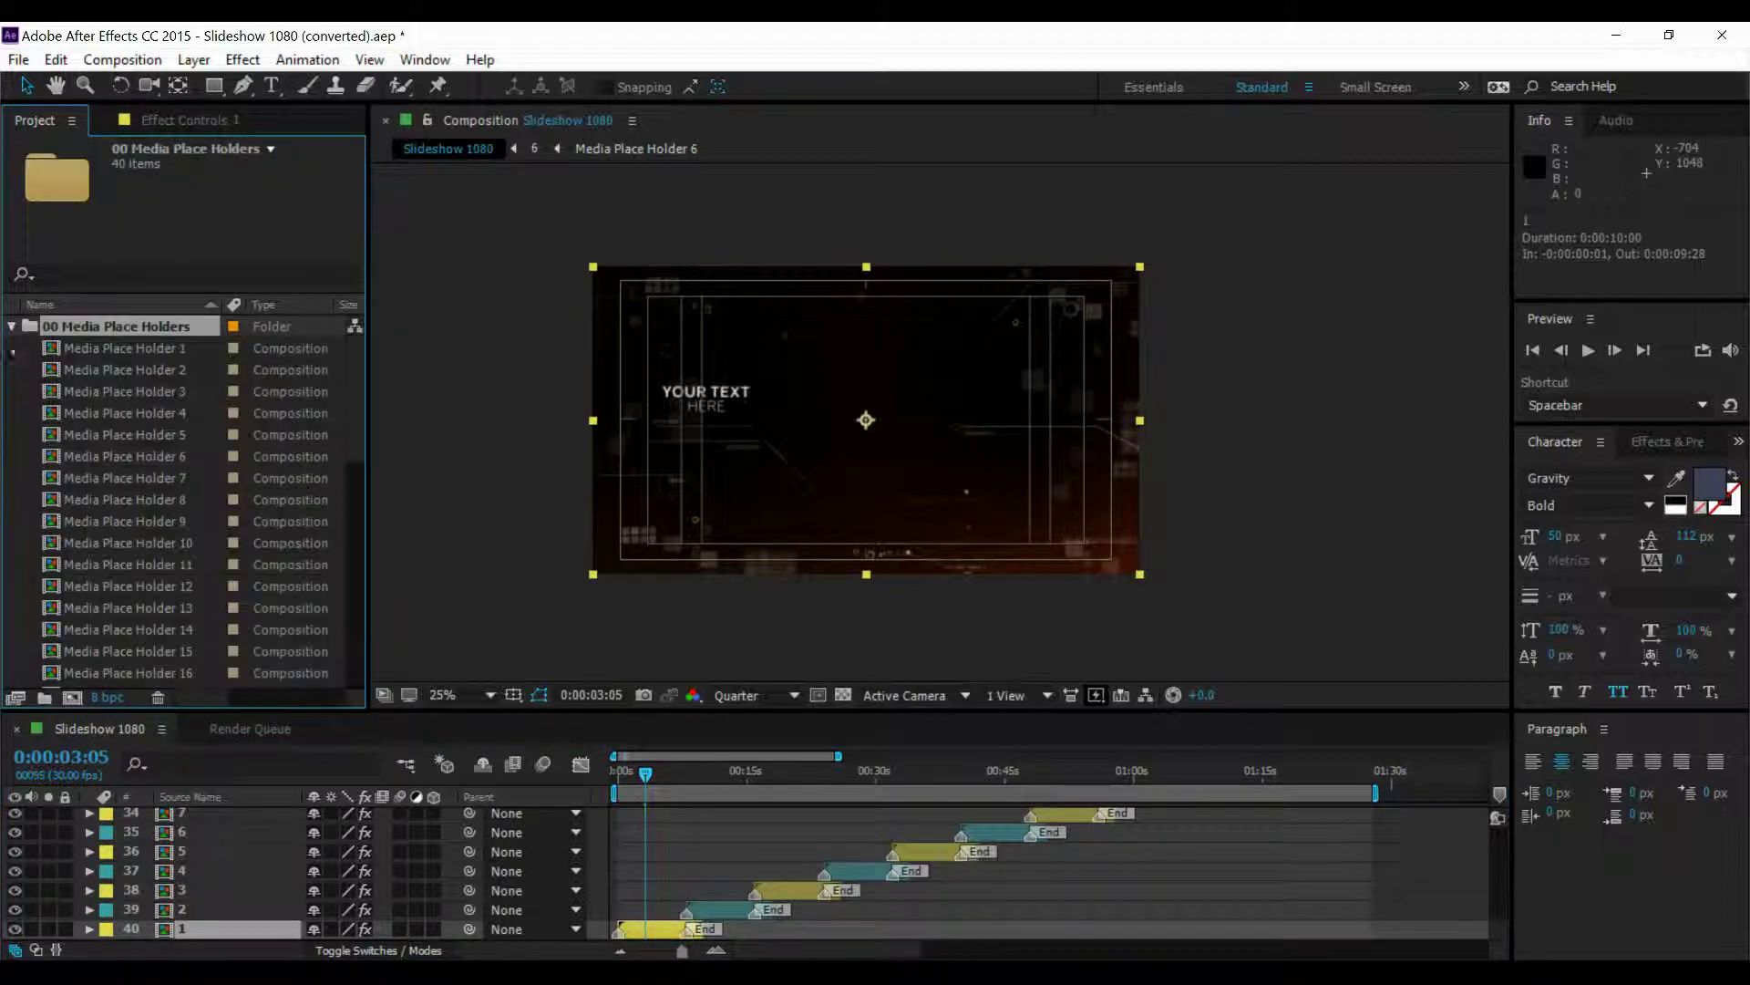
click(125, 346)
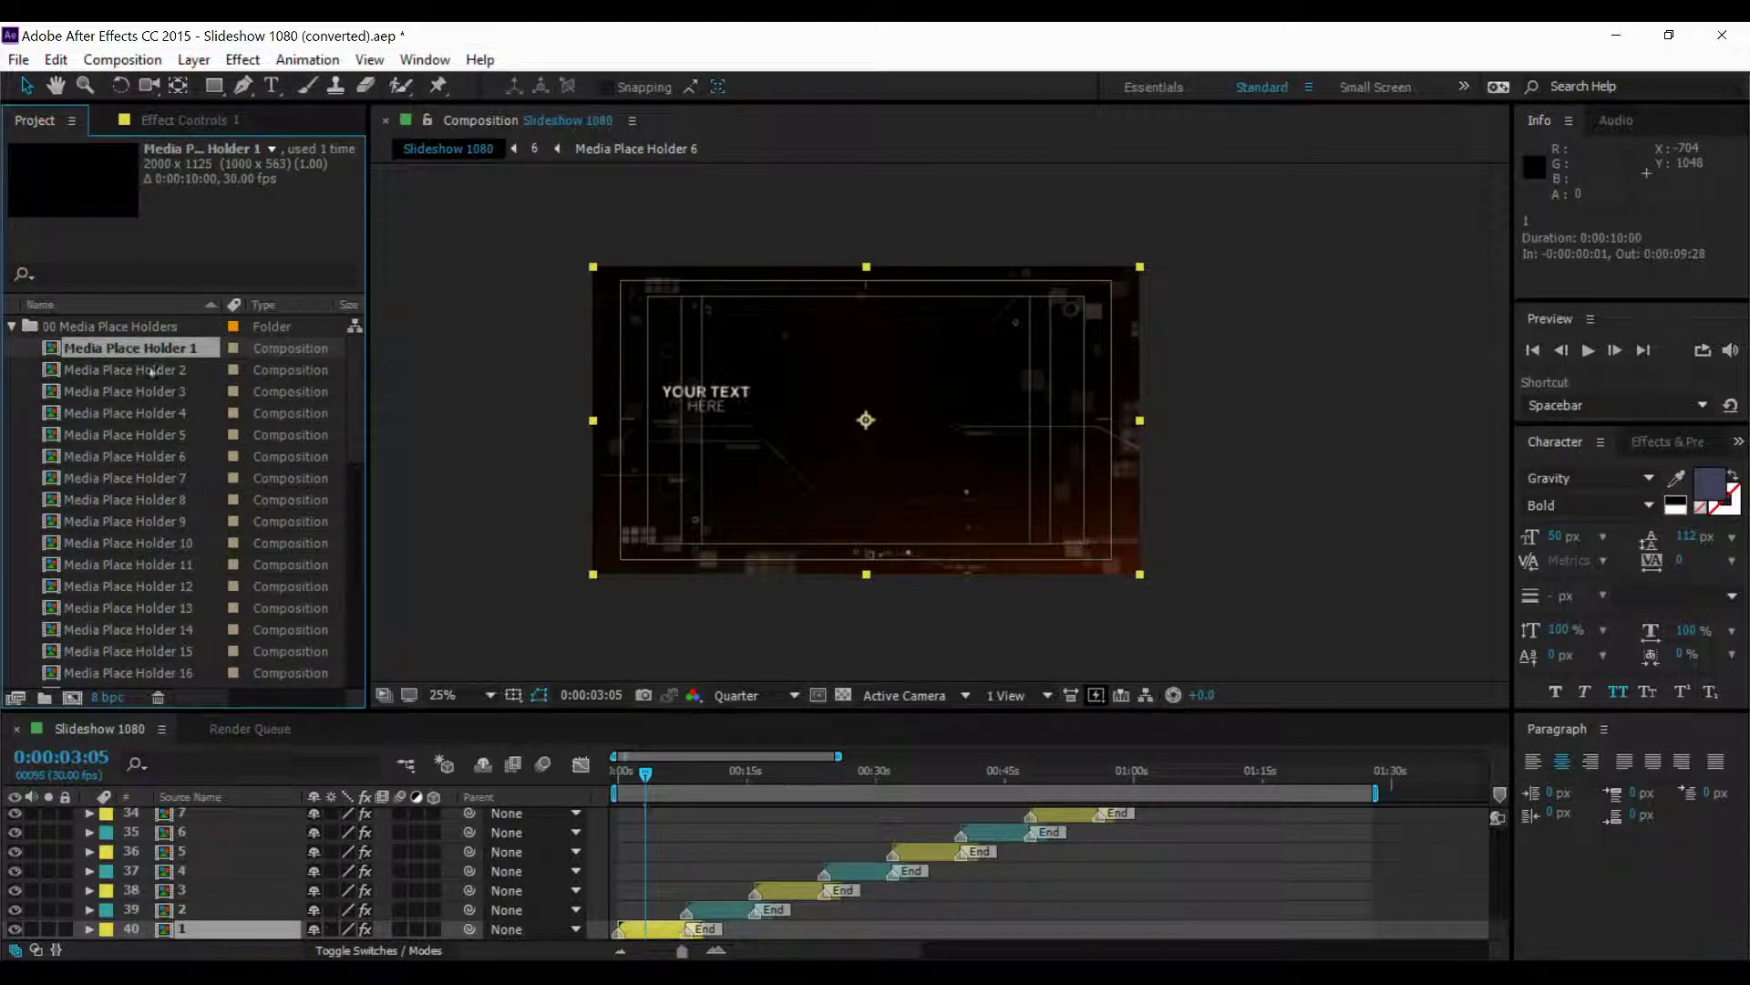
double_click(161, 355)
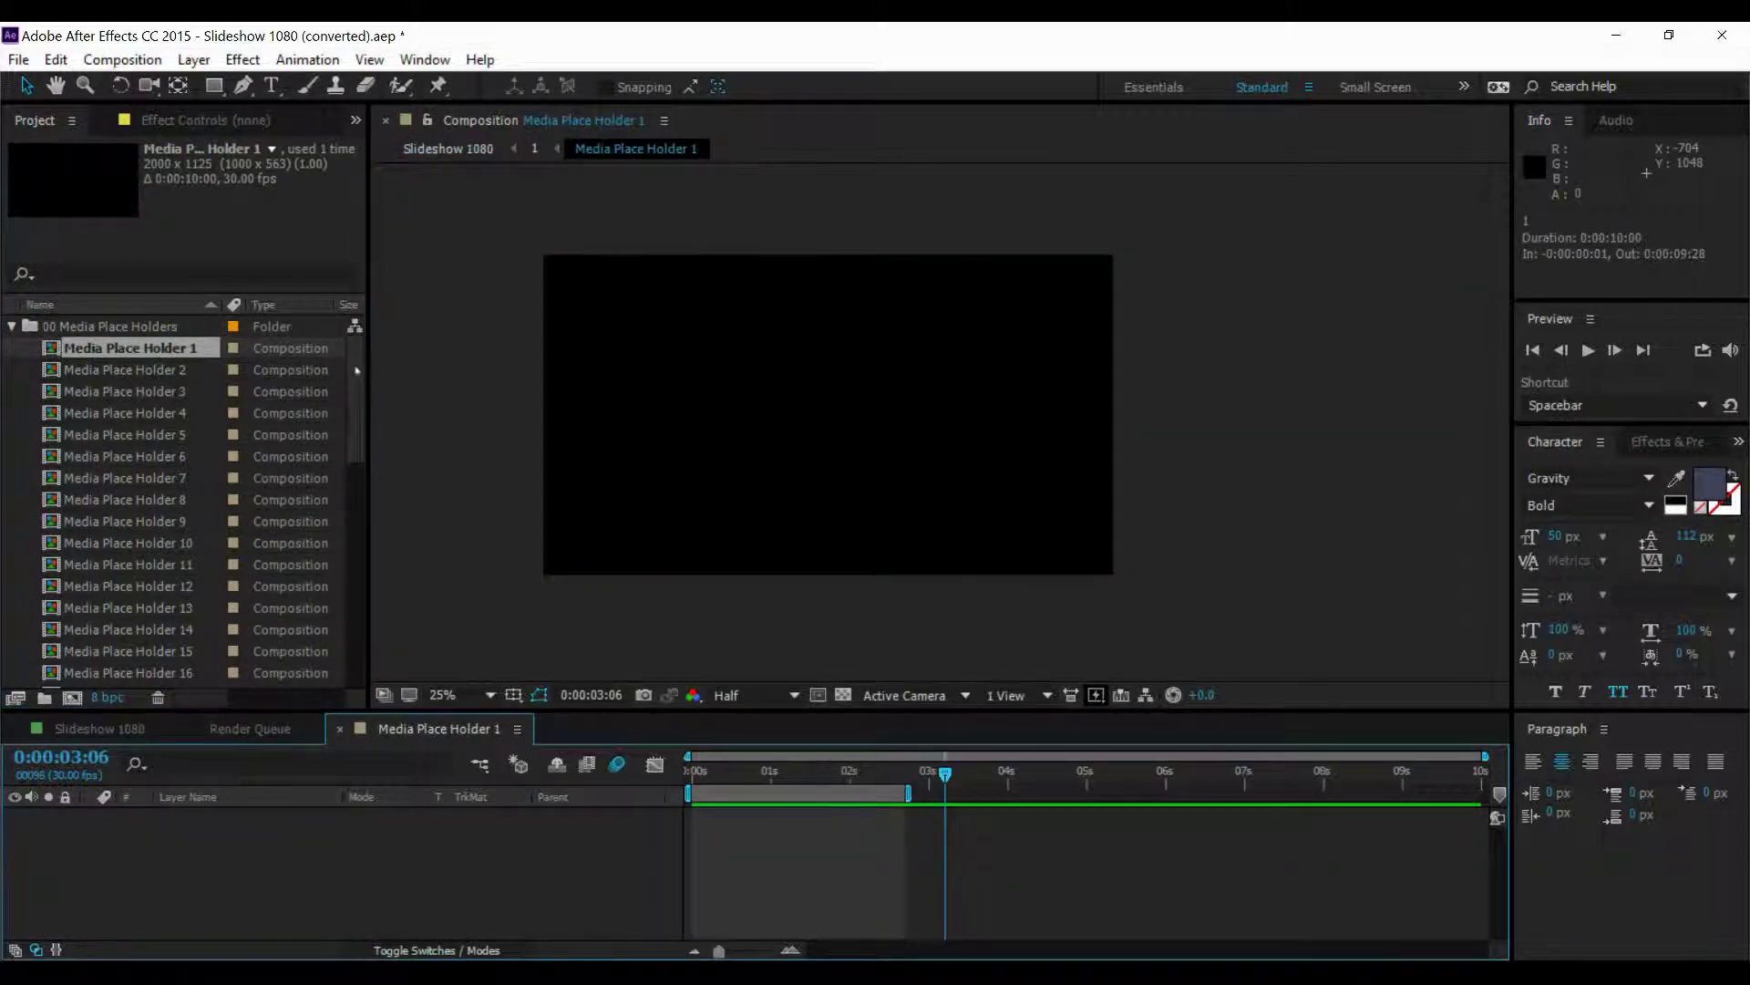
Place the bench-light-park photo into Media Place Holder 1 and scale it to 78%.
scroll(296, 370, down, 10)
click(117, 591)
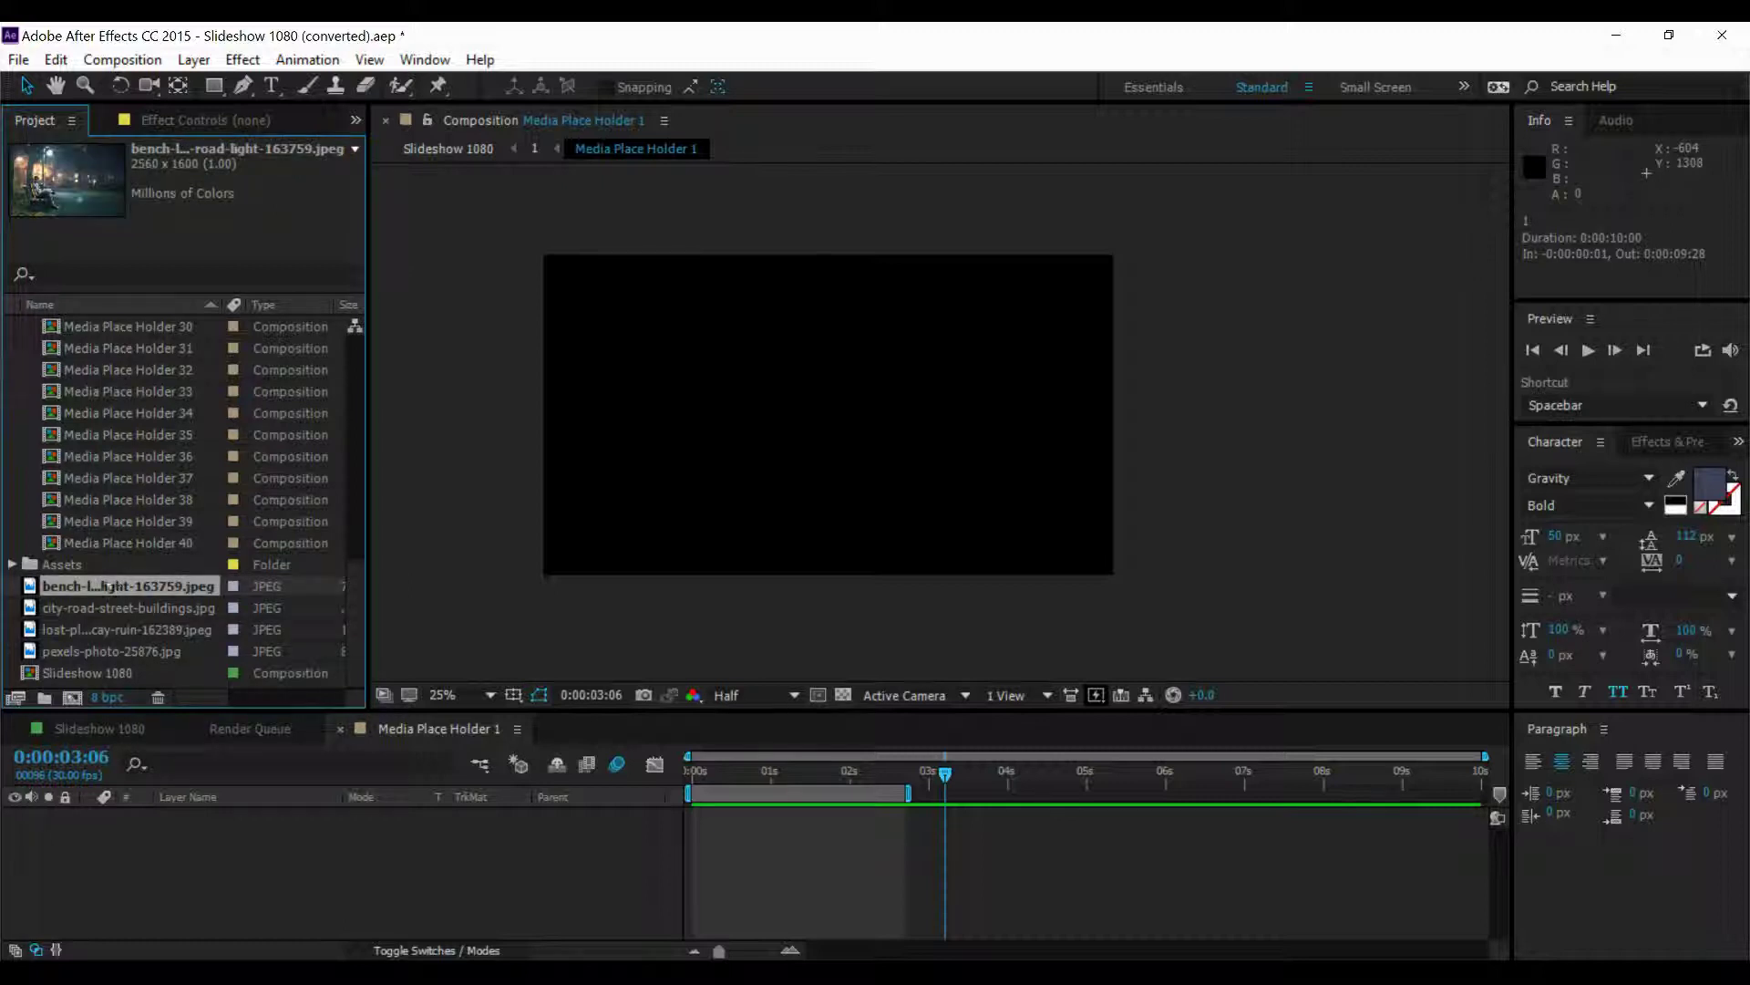
drag(107, 587, 469, 852)
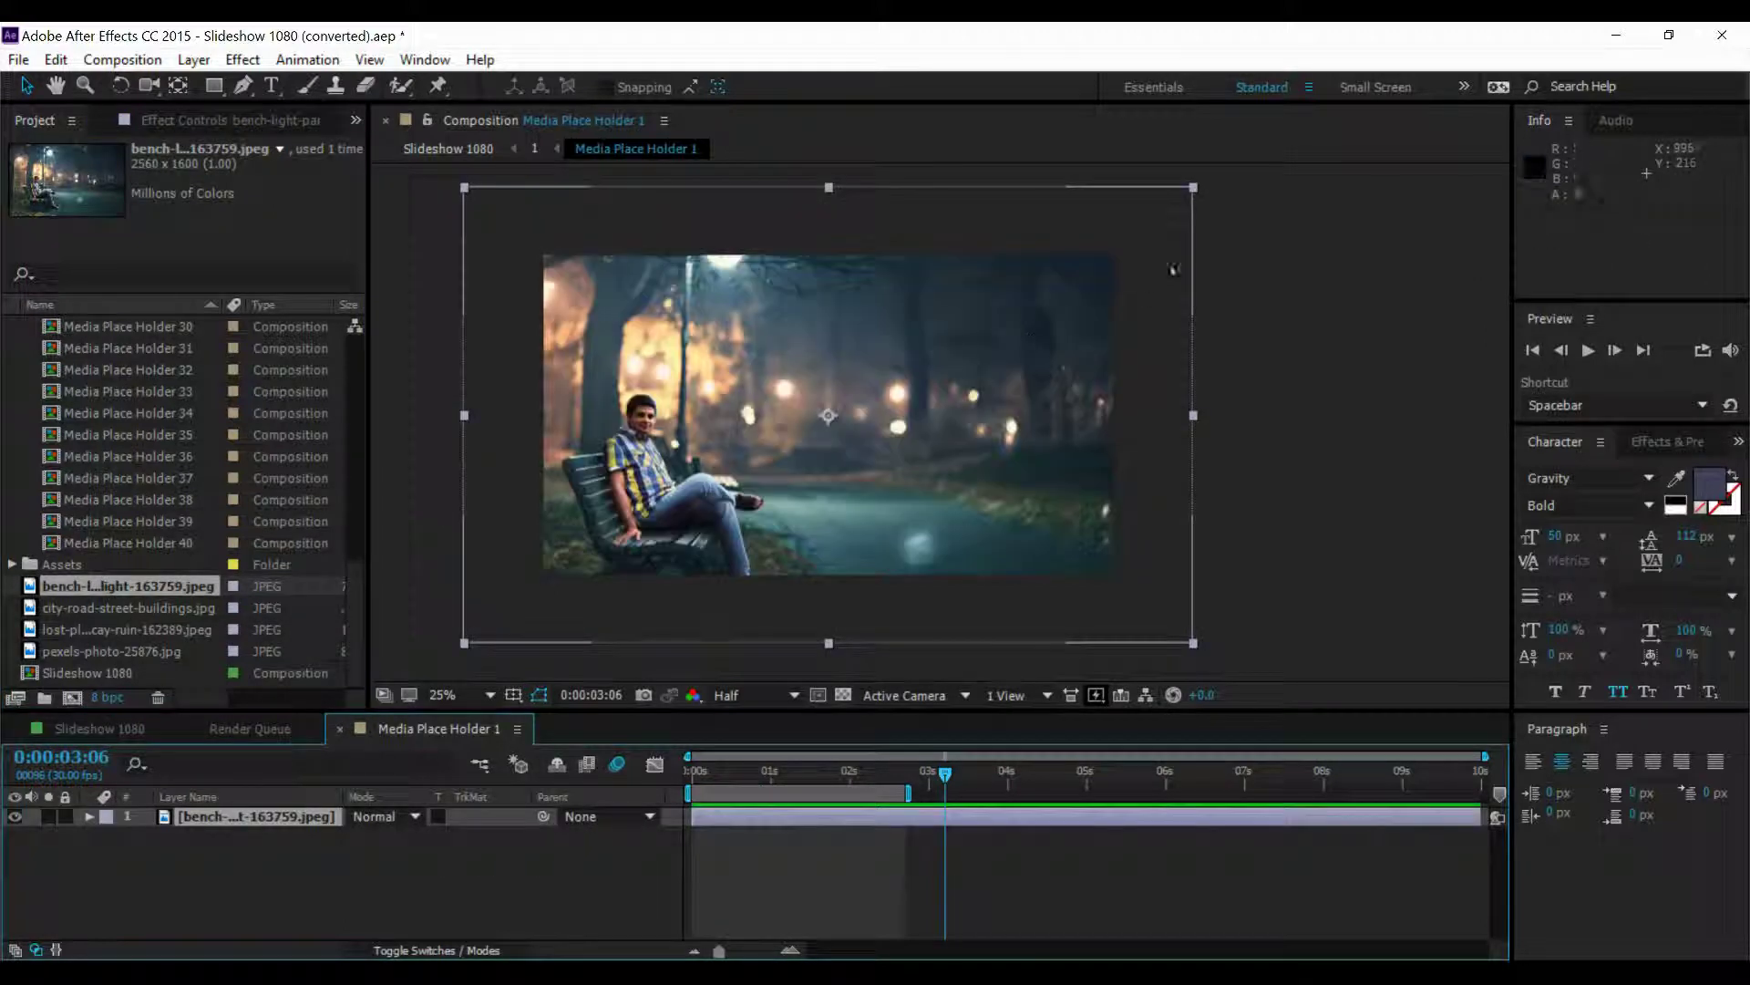
drag(1194, 188, 1115, 232)
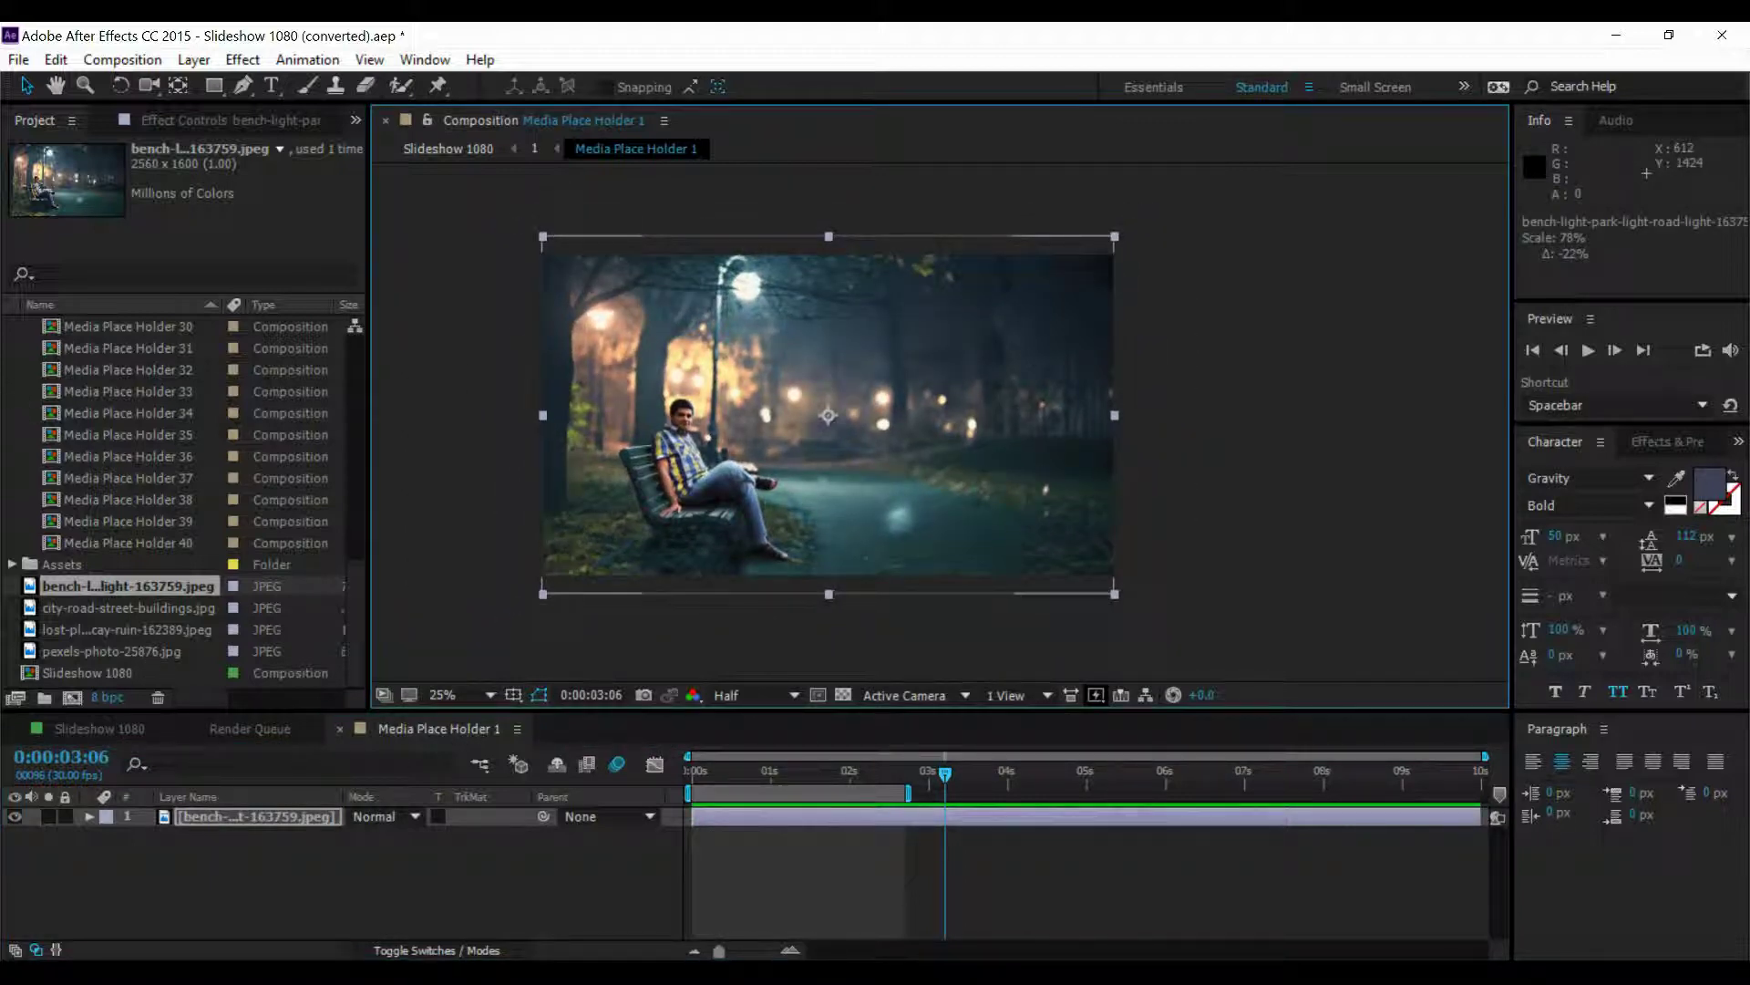
Return to the Slideshow 1080 composition to see the placed bench photo.
click(75, 736)
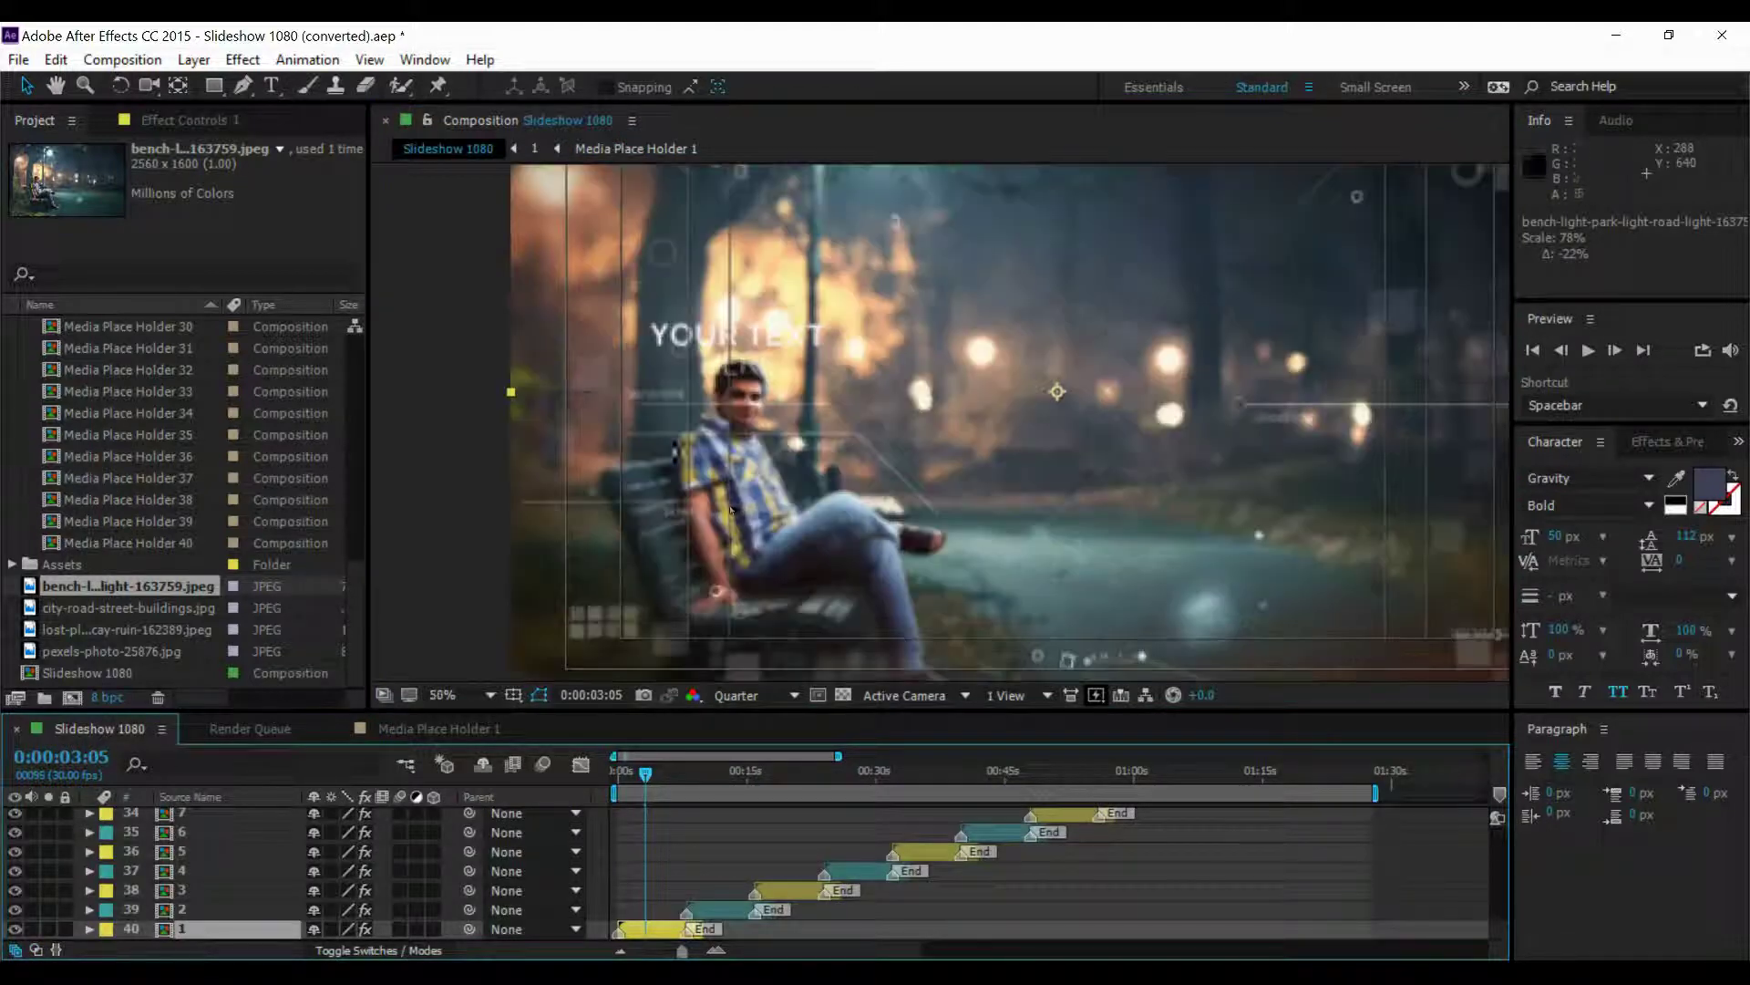
scroll(674, 450, down, 2)
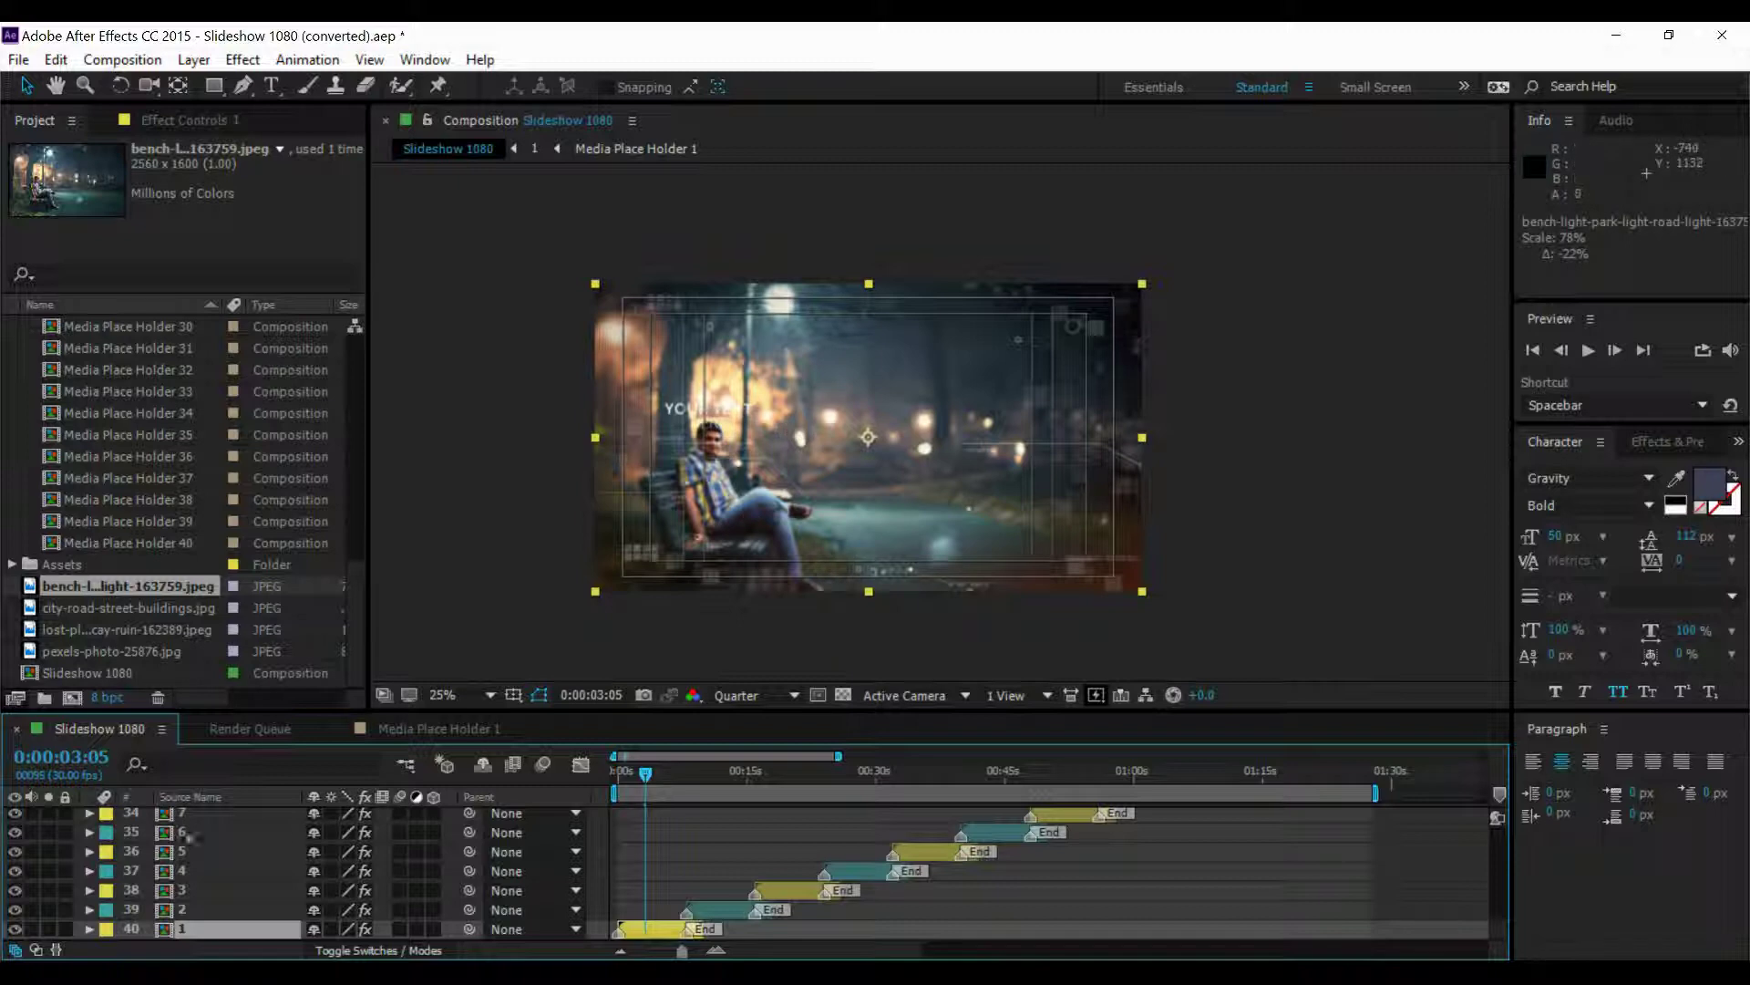
scroll(118, 478, up, 10)
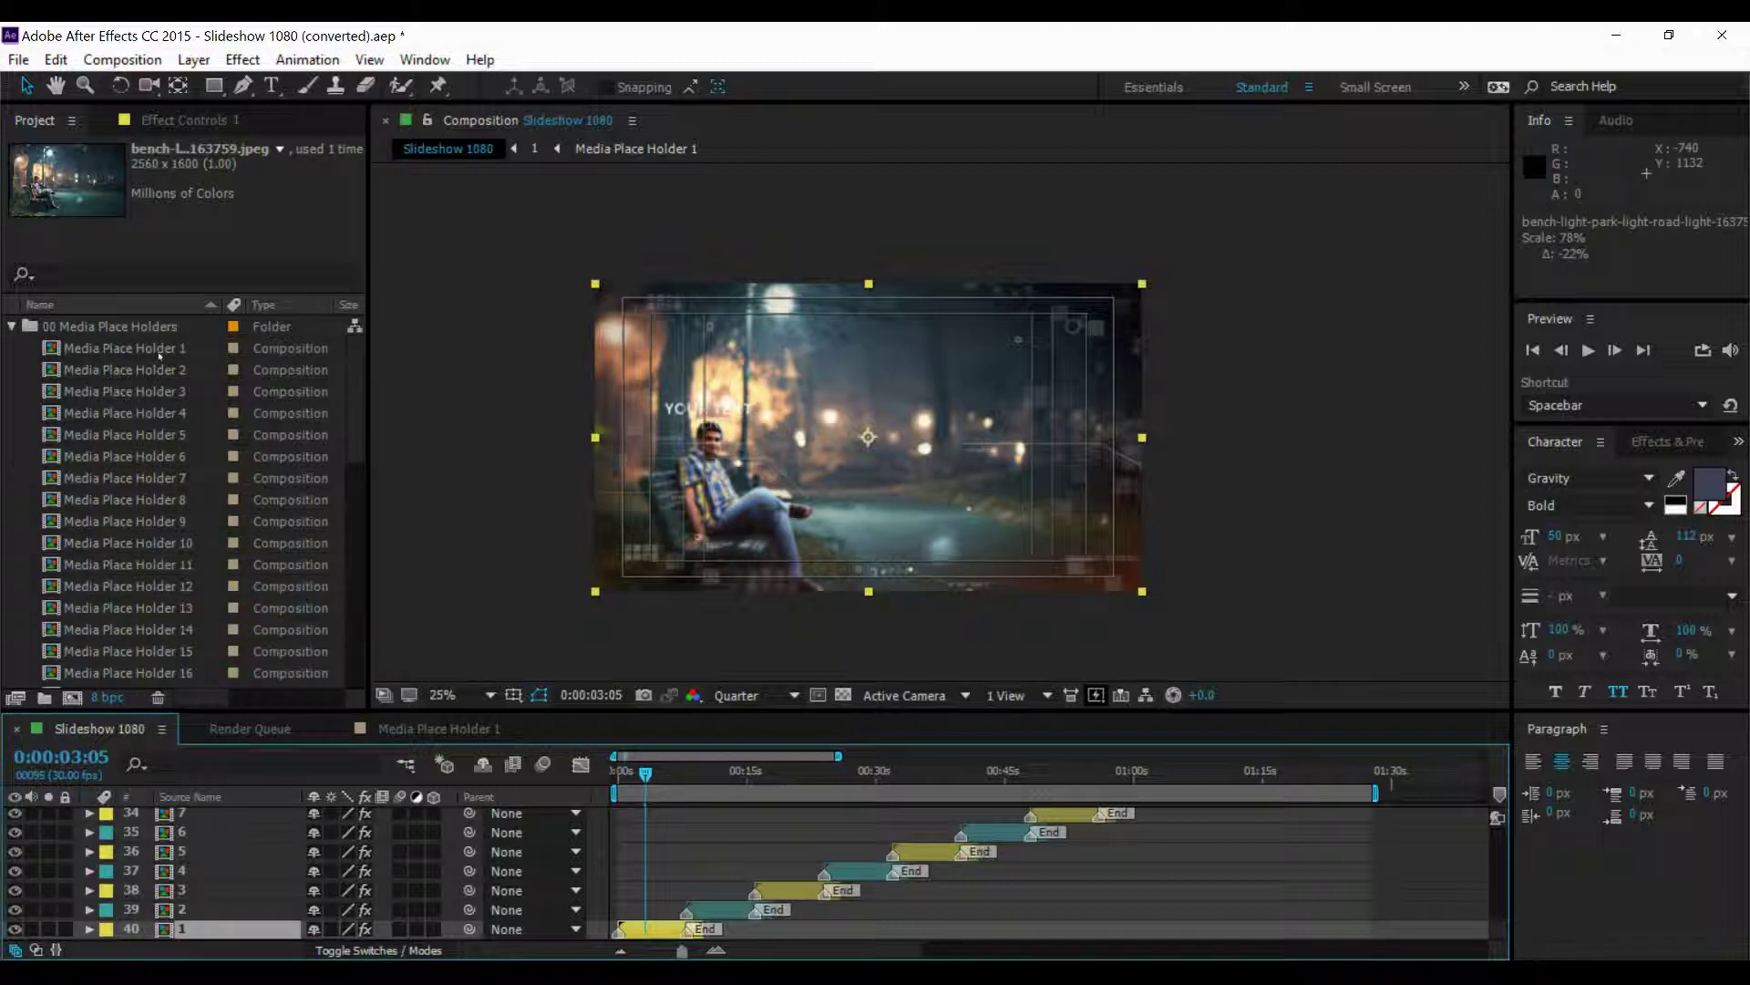
Put city-road-street-buildings.jpg into Media Place Holder 2 at 37% scale.
double_click(117, 374)
scroll(98, 547, down, 10)
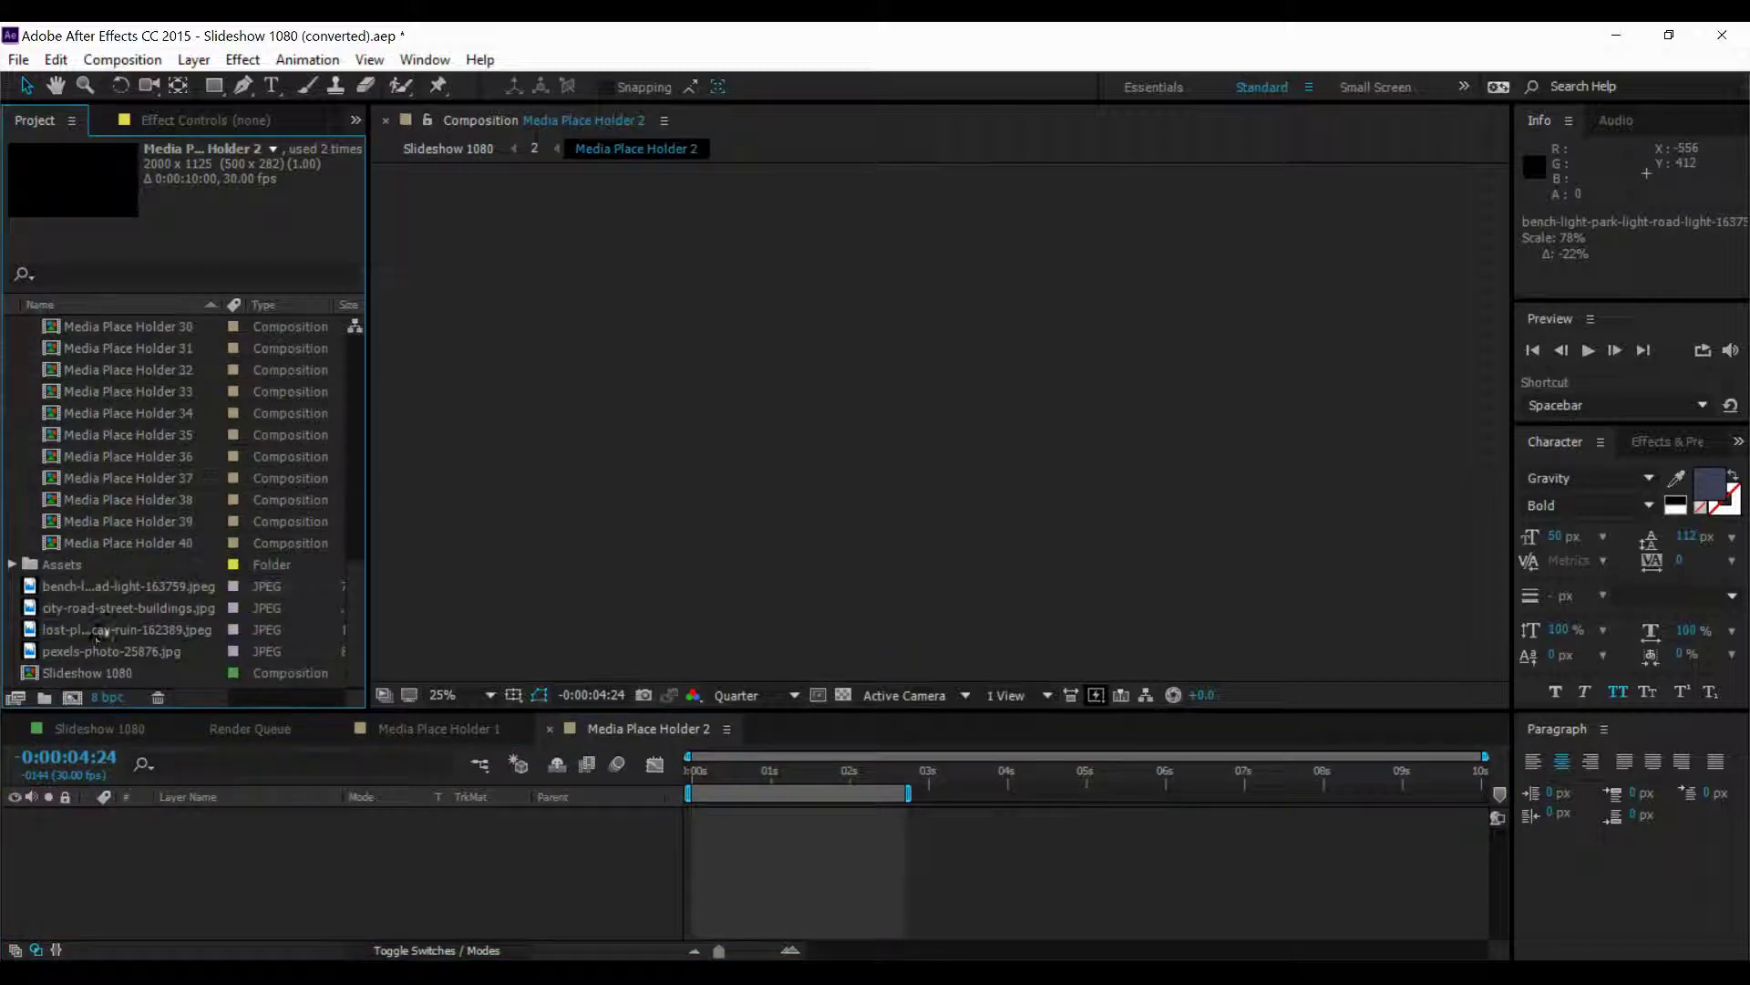
drag(128, 607, 336, 903)
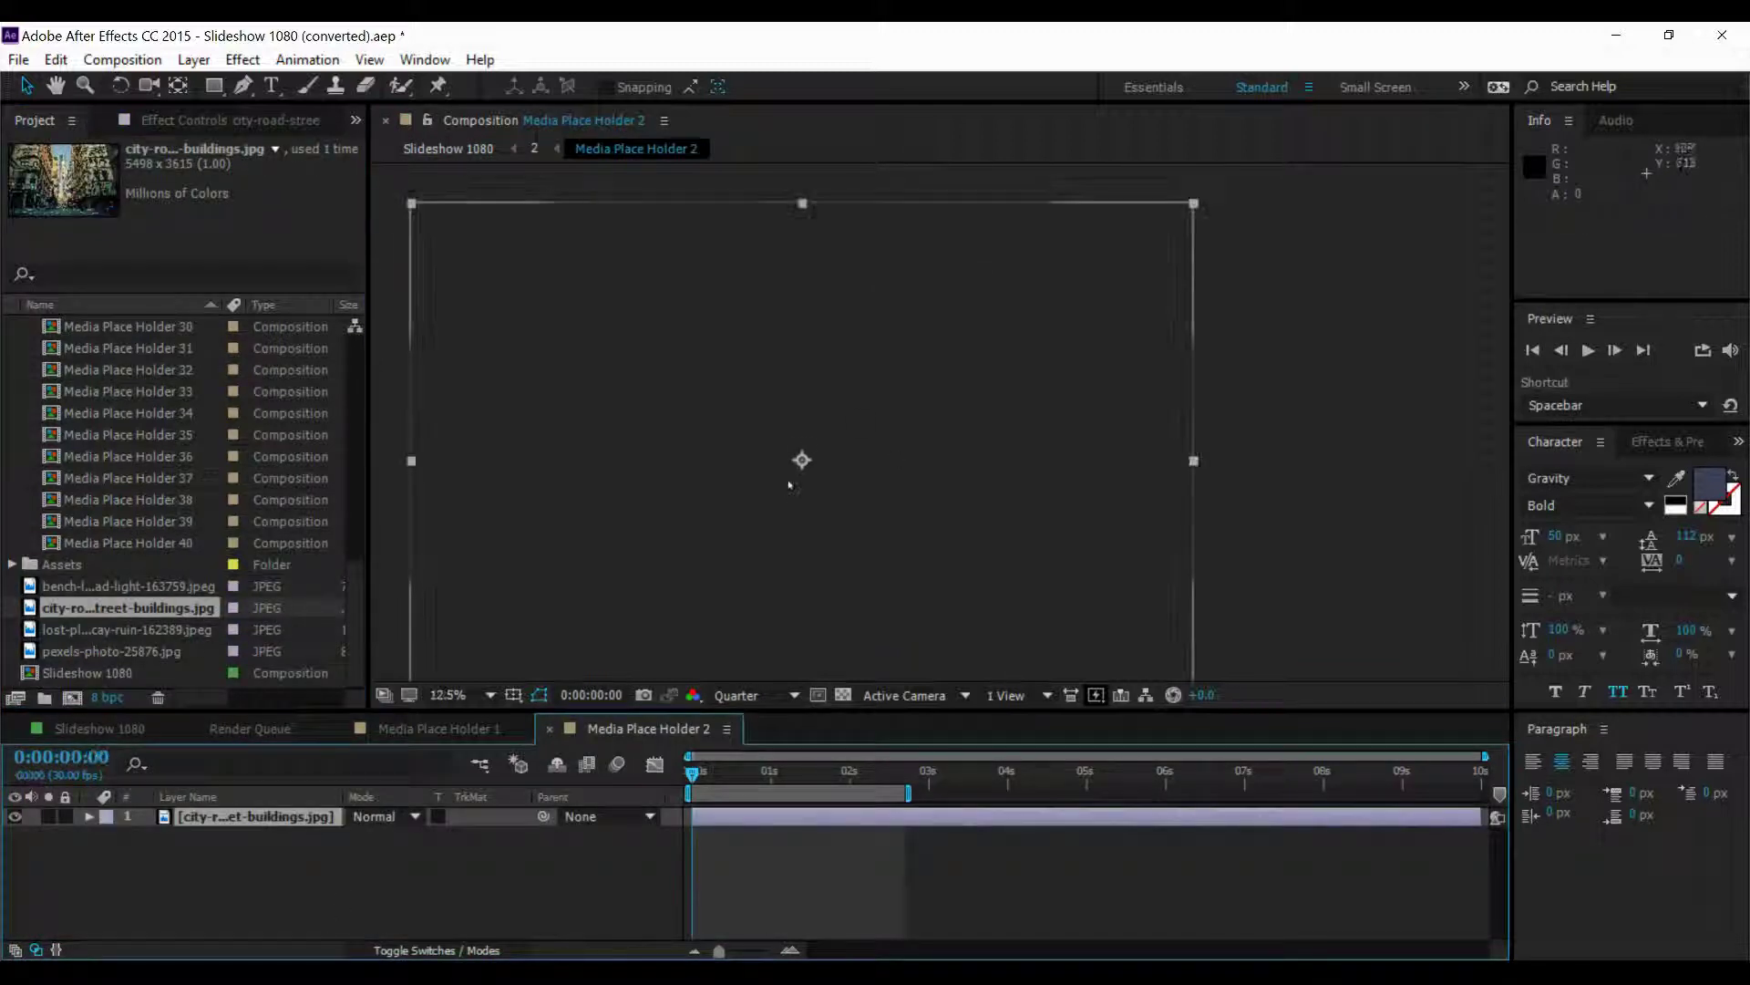
drag(1195, 204, 949, 364)
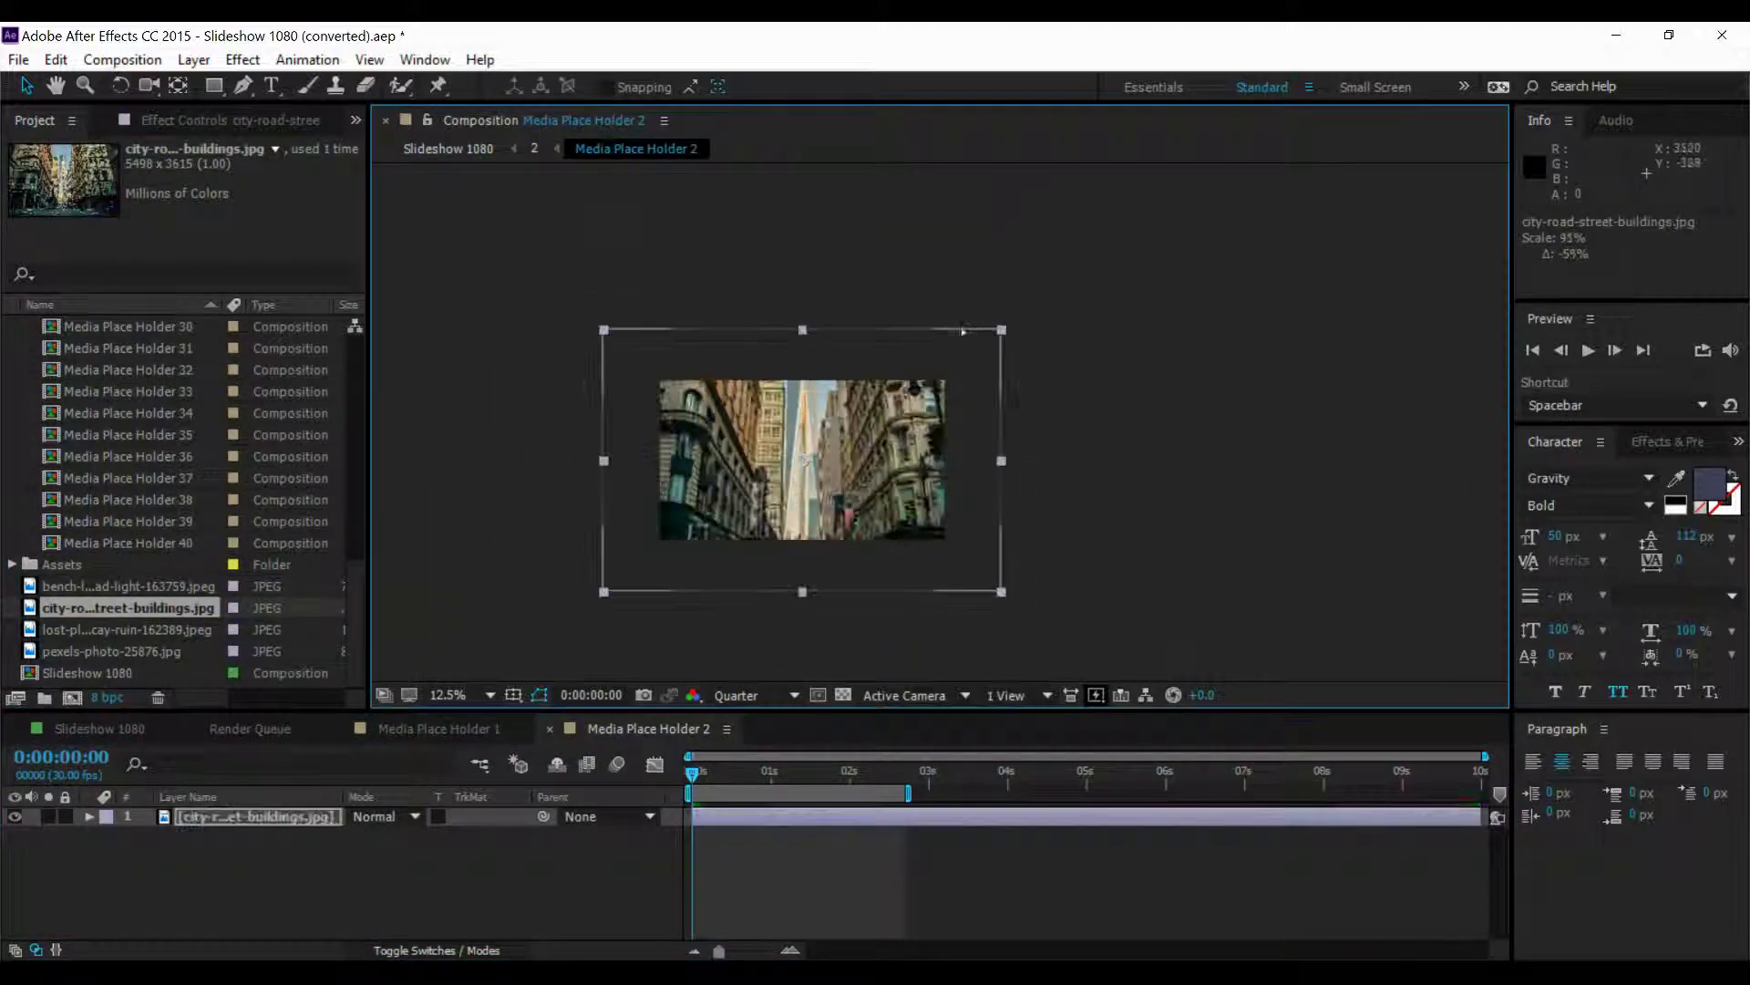
scroll(765, 521, up, 1)
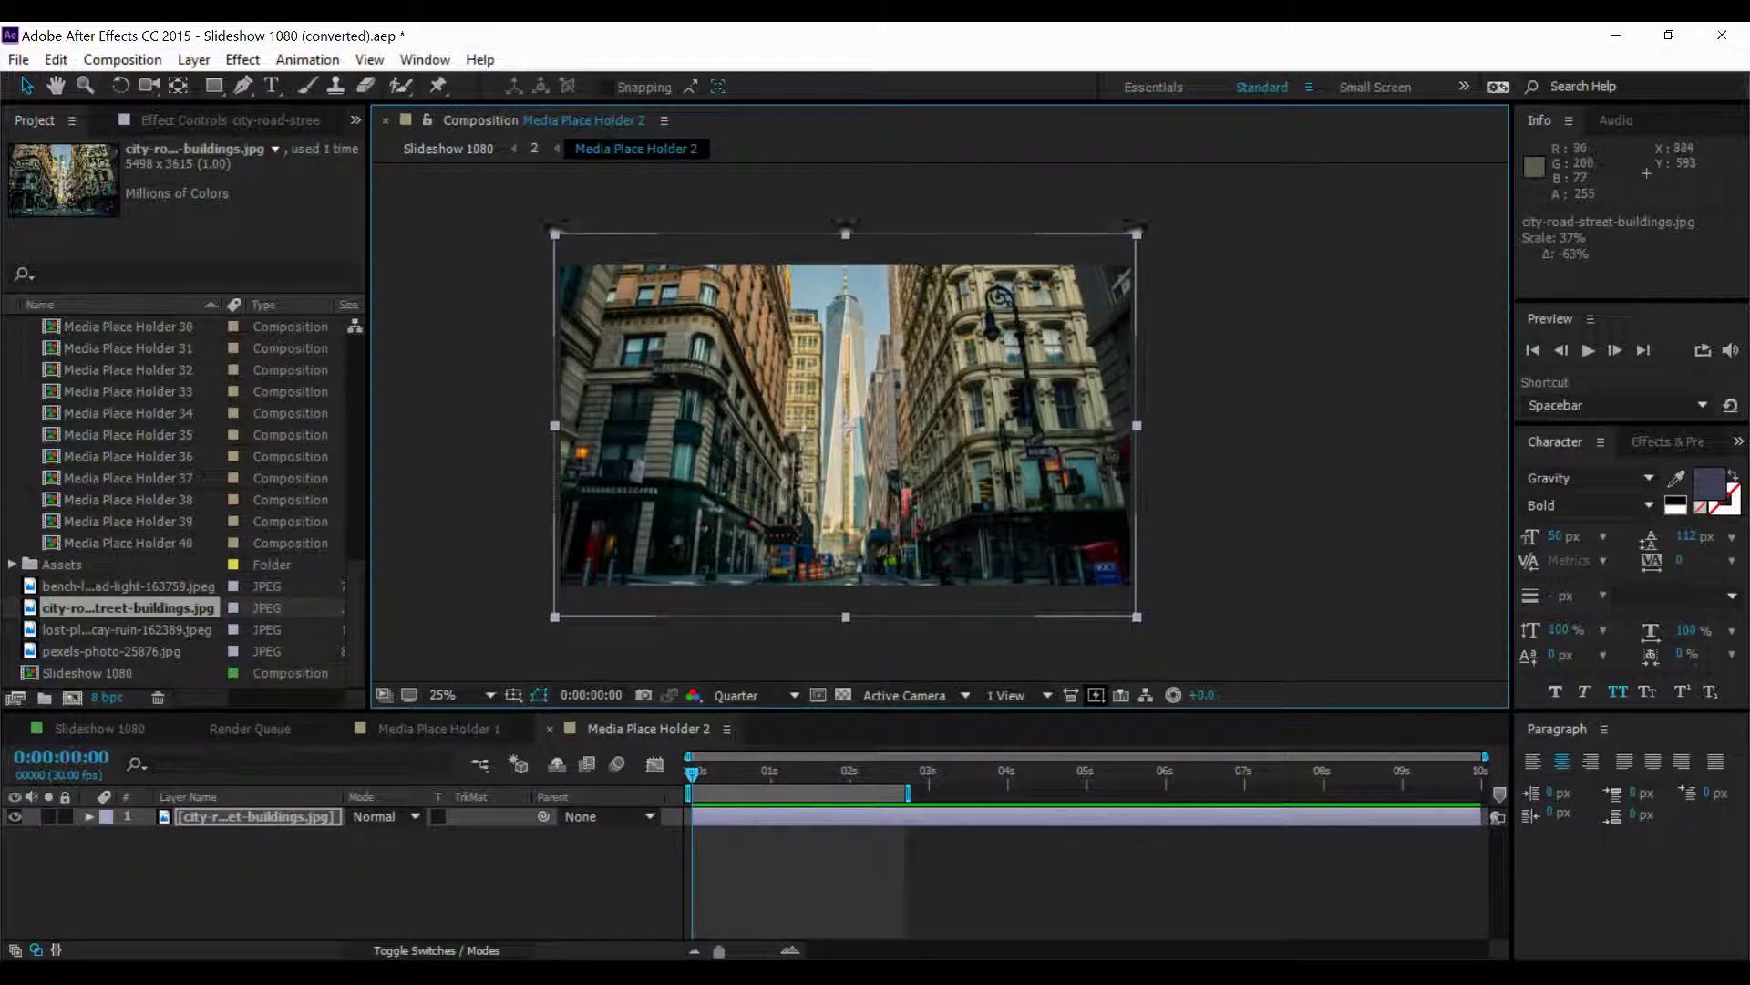
scroll(183, 399, up, 10)
Put the lost-places ruin hallway photo into Media Place Holder 3 at 45% scale.
double_click(183, 398)
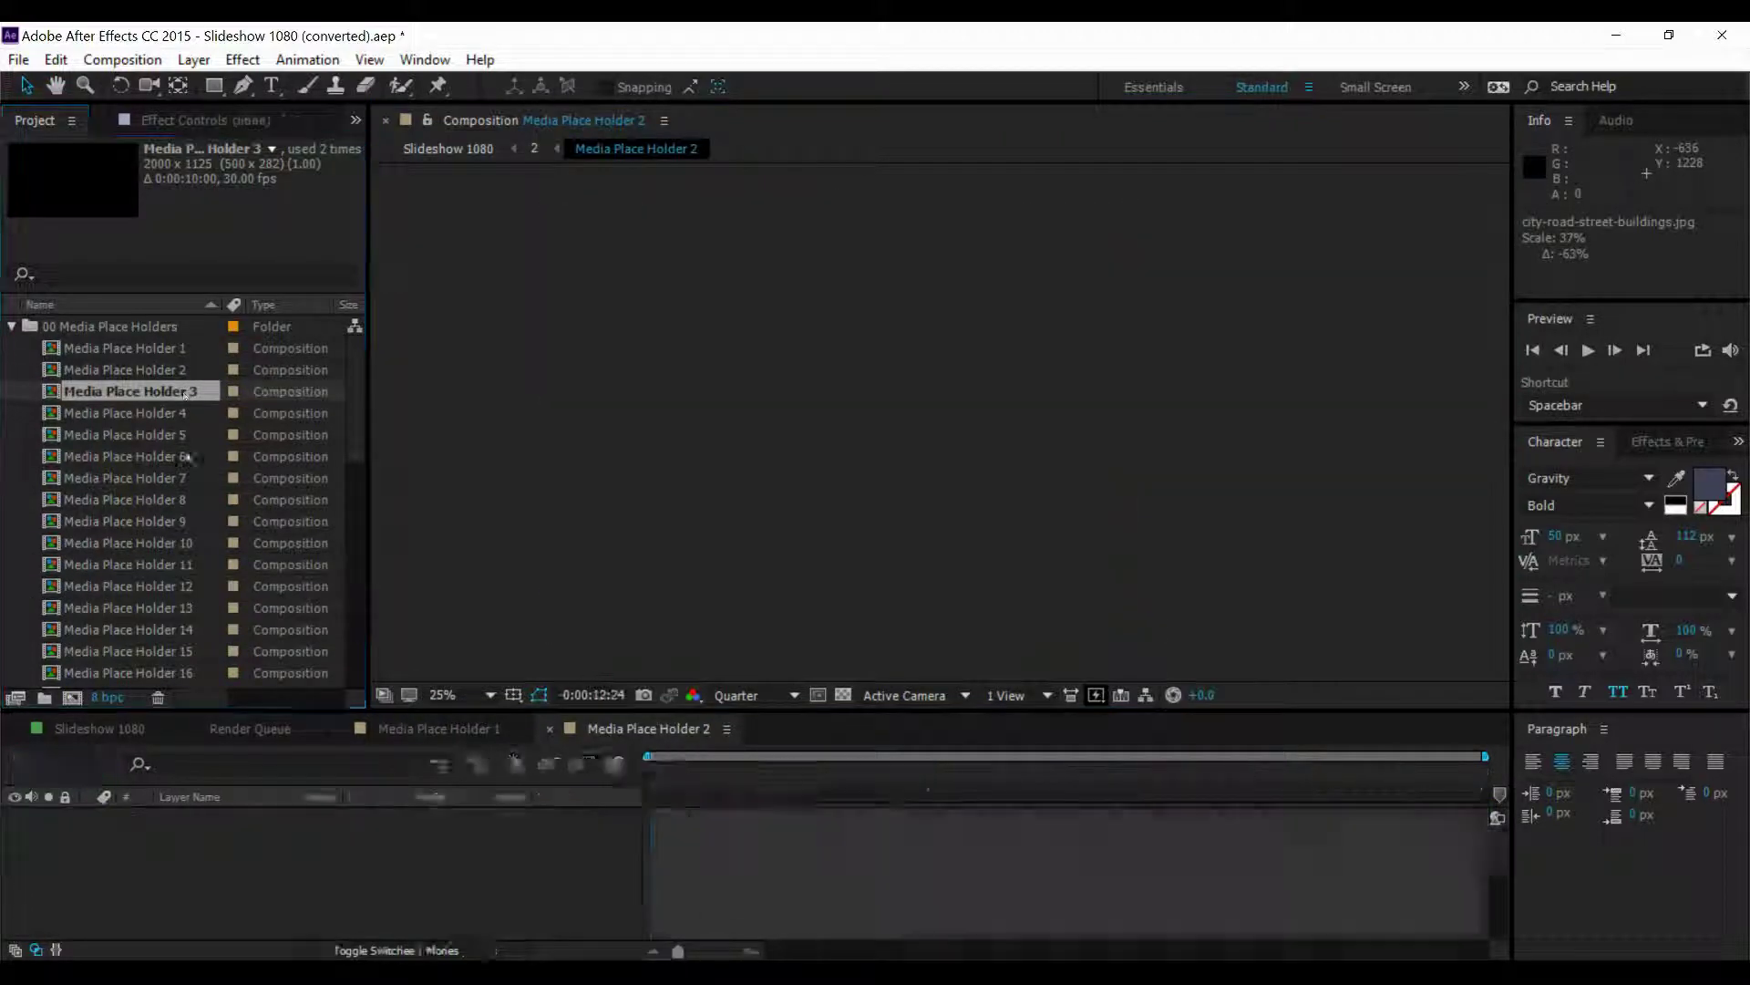
scroll(183, 456, down, 10)
click(164, 629)
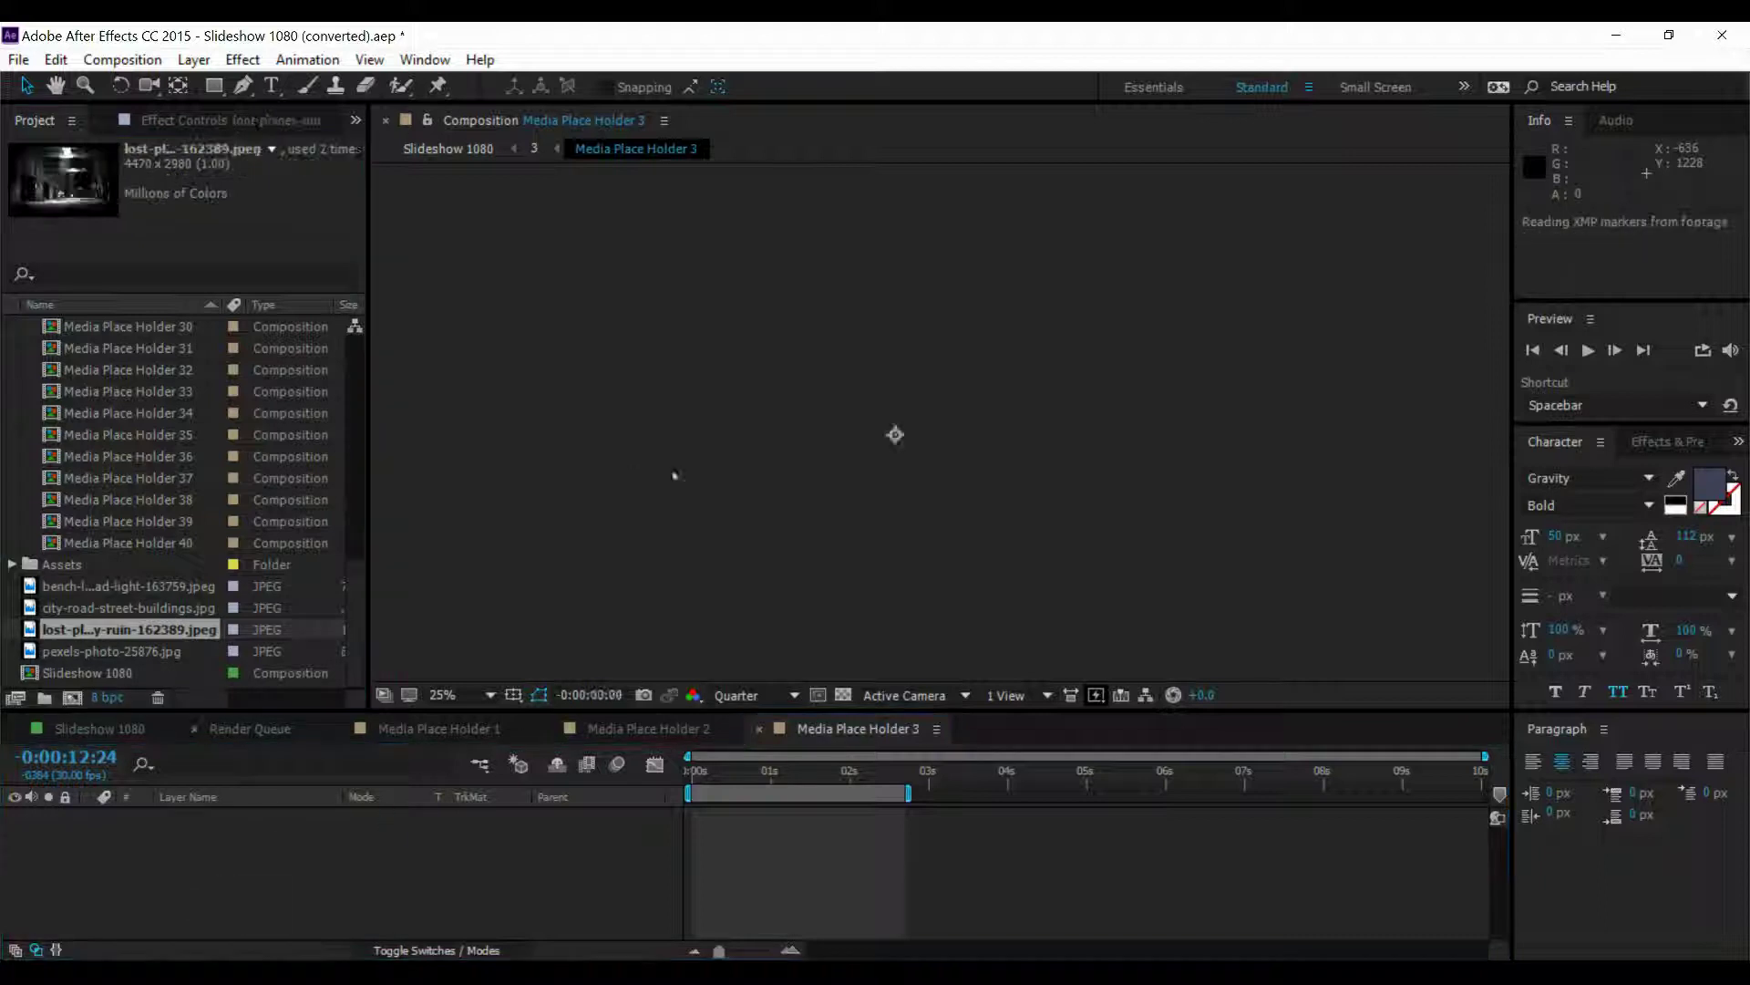
drag(164, 629, 890, 434)
scroll(891, 433, down, 1)
drag(470, 671, 646, 553)
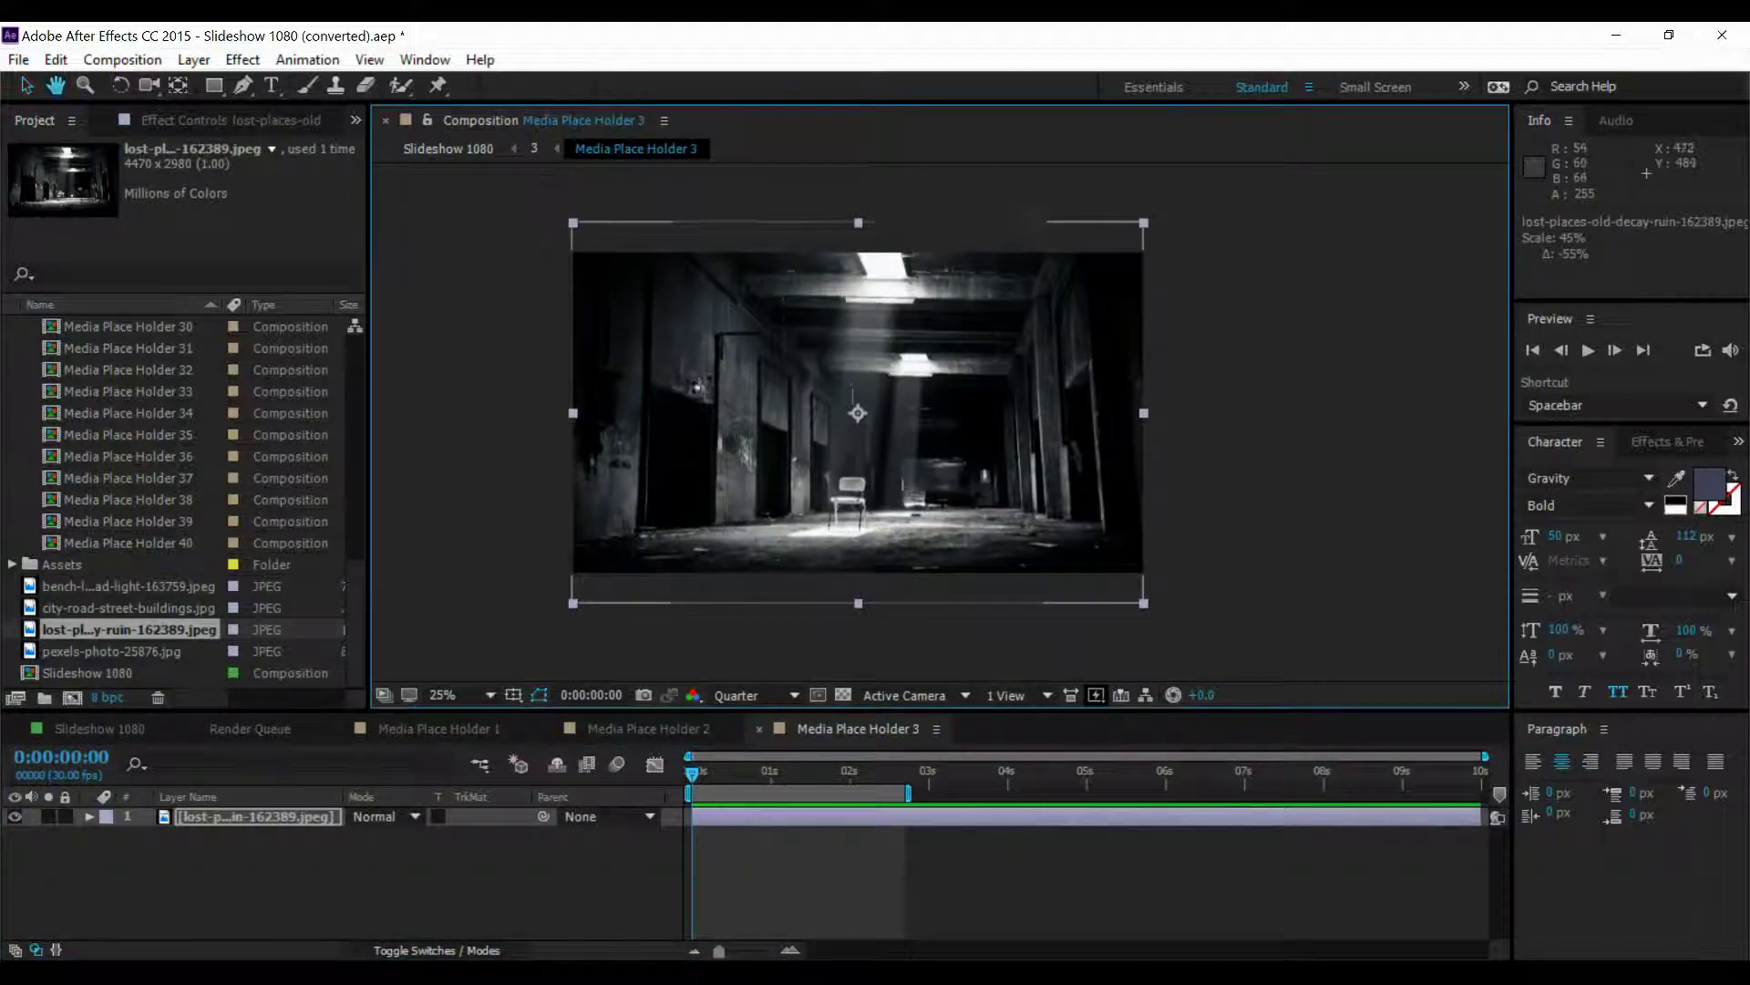
scroll(81, 484, up, 10)
Place pexels-photo-25876.jpg into Media Place Holder 4 and scale it to 40%.
double_click(151, 415)
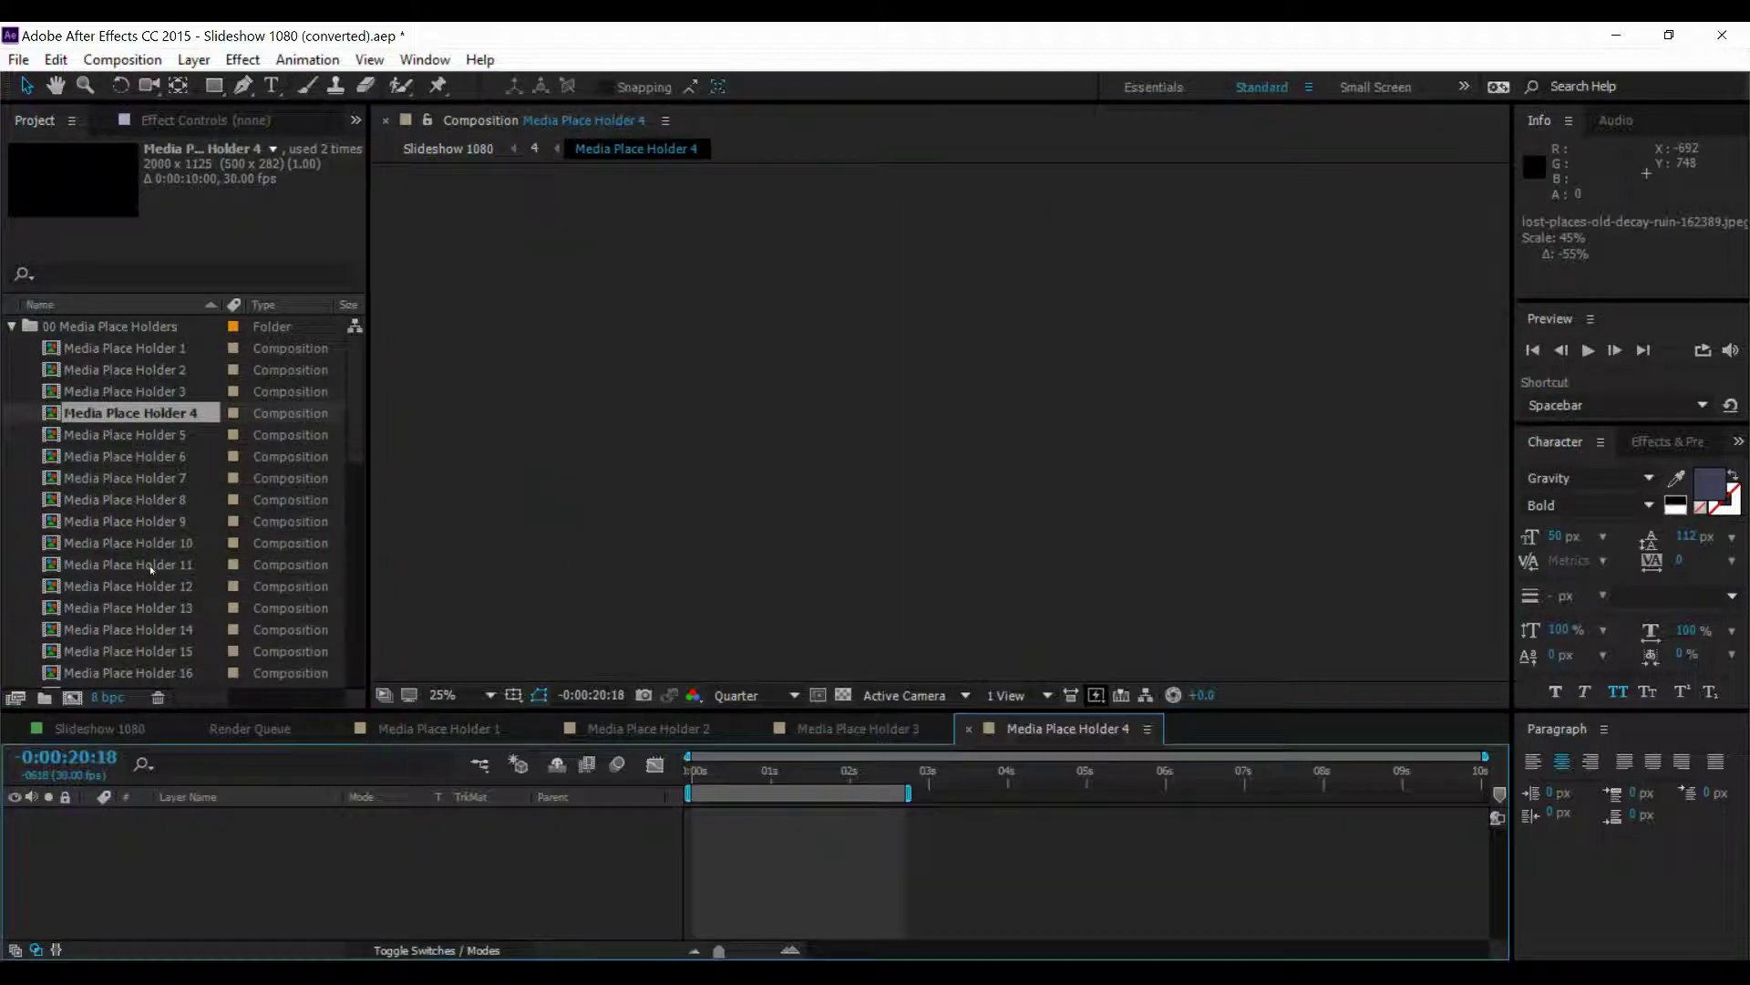
scroll(151, 510, down, 10)
drag(119, 651, 260, 846)
scroll(726, 472, down, 2)
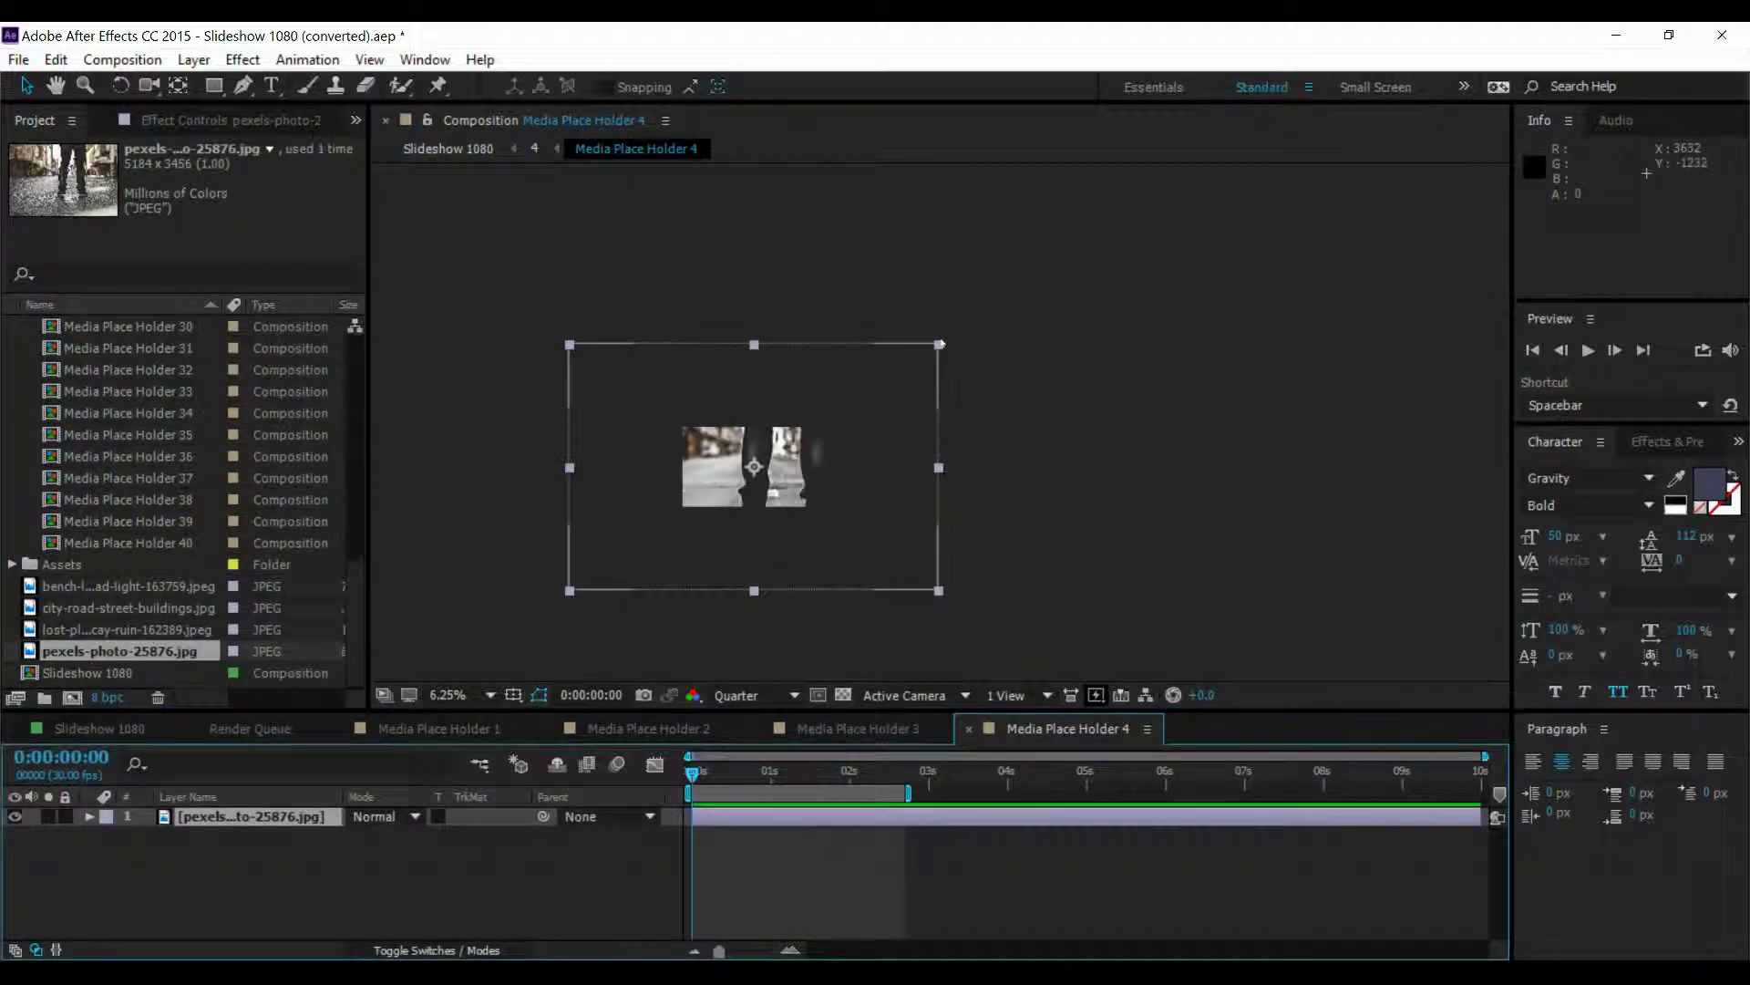
drag(940, 345, 812, 402)
scroll(741, 500, up, 3)
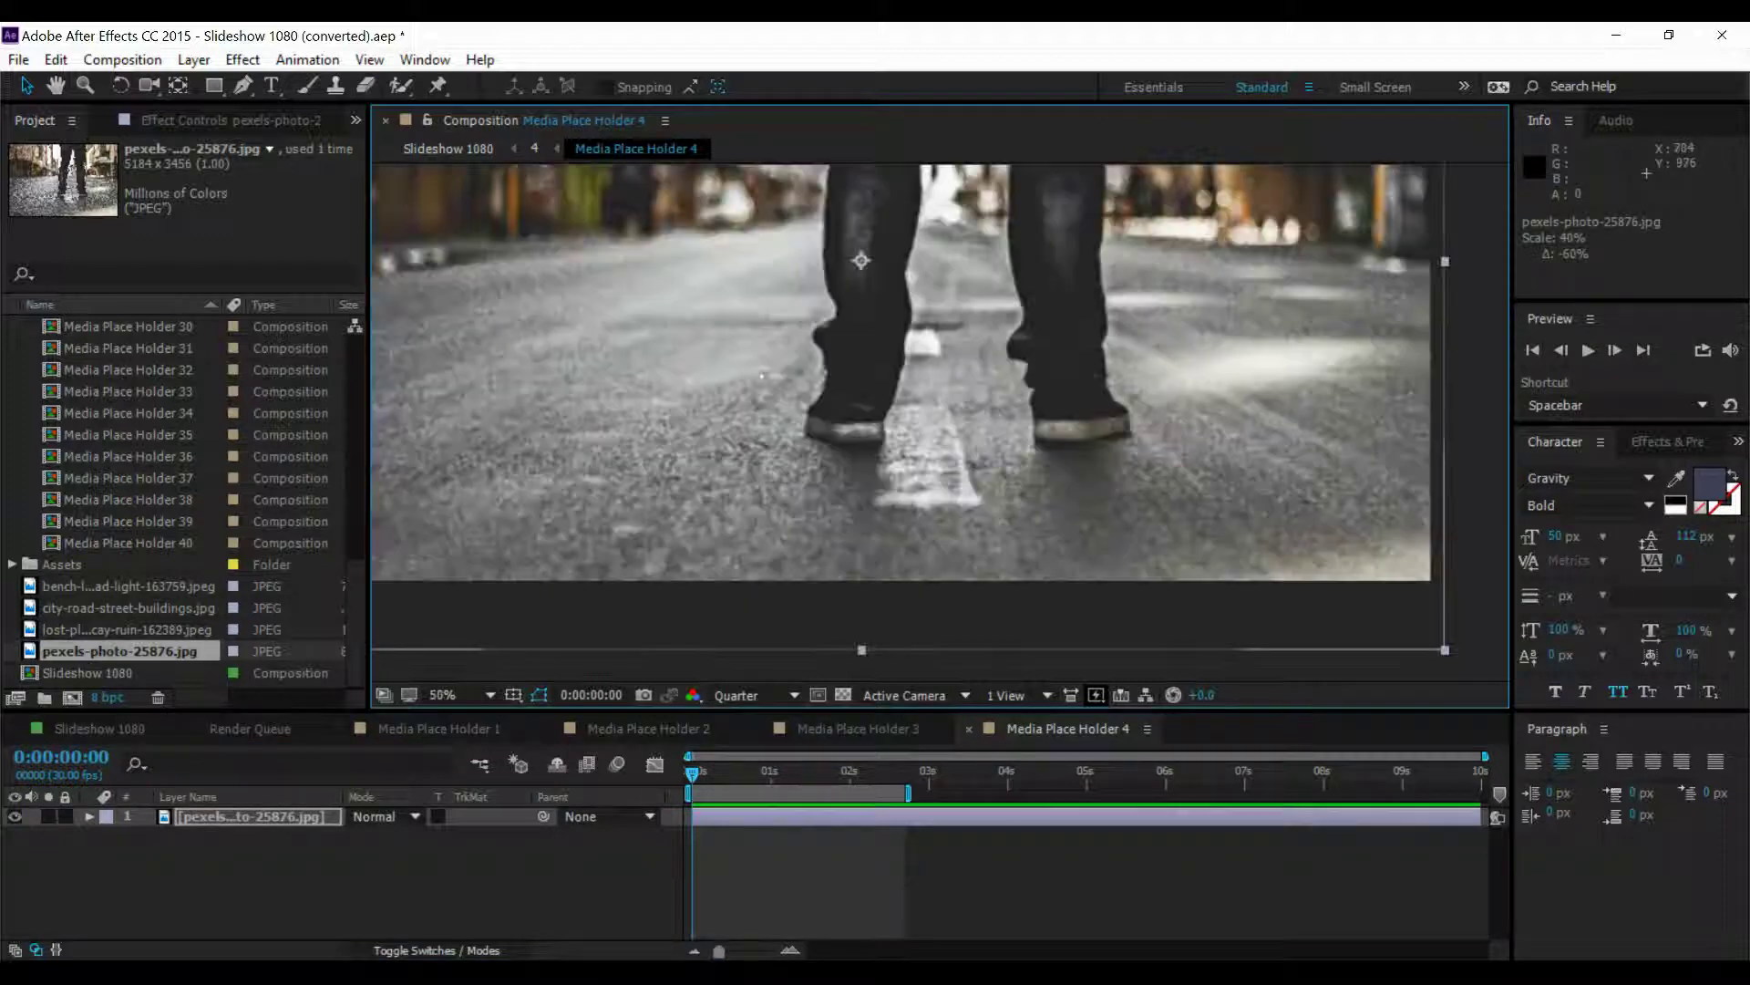
scroll(741, 499, down, 2)
drag(788, 510, 787, 521)
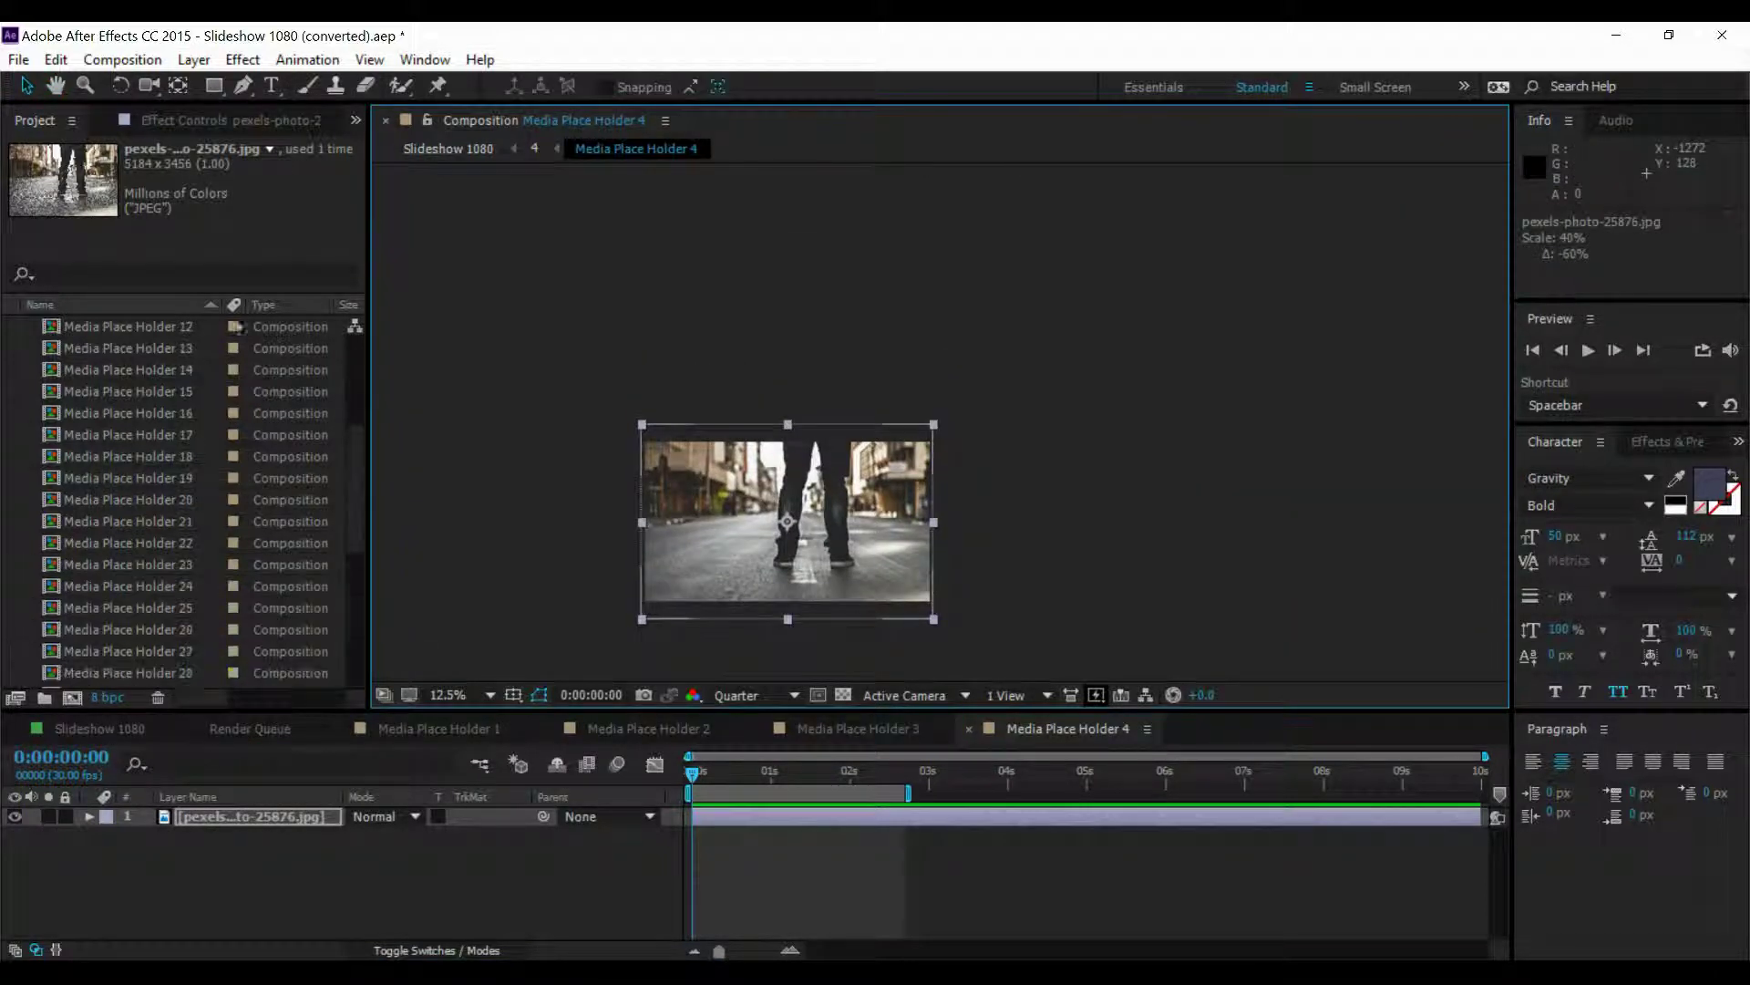
Return to Slideshow 1080 and preview the fourth slide at 0:00:27:17.
scroll(131, 455, up, 6)
scroll(131, 457, down, 5)
click(137, 607)
scroll(169, 483, up, 8)
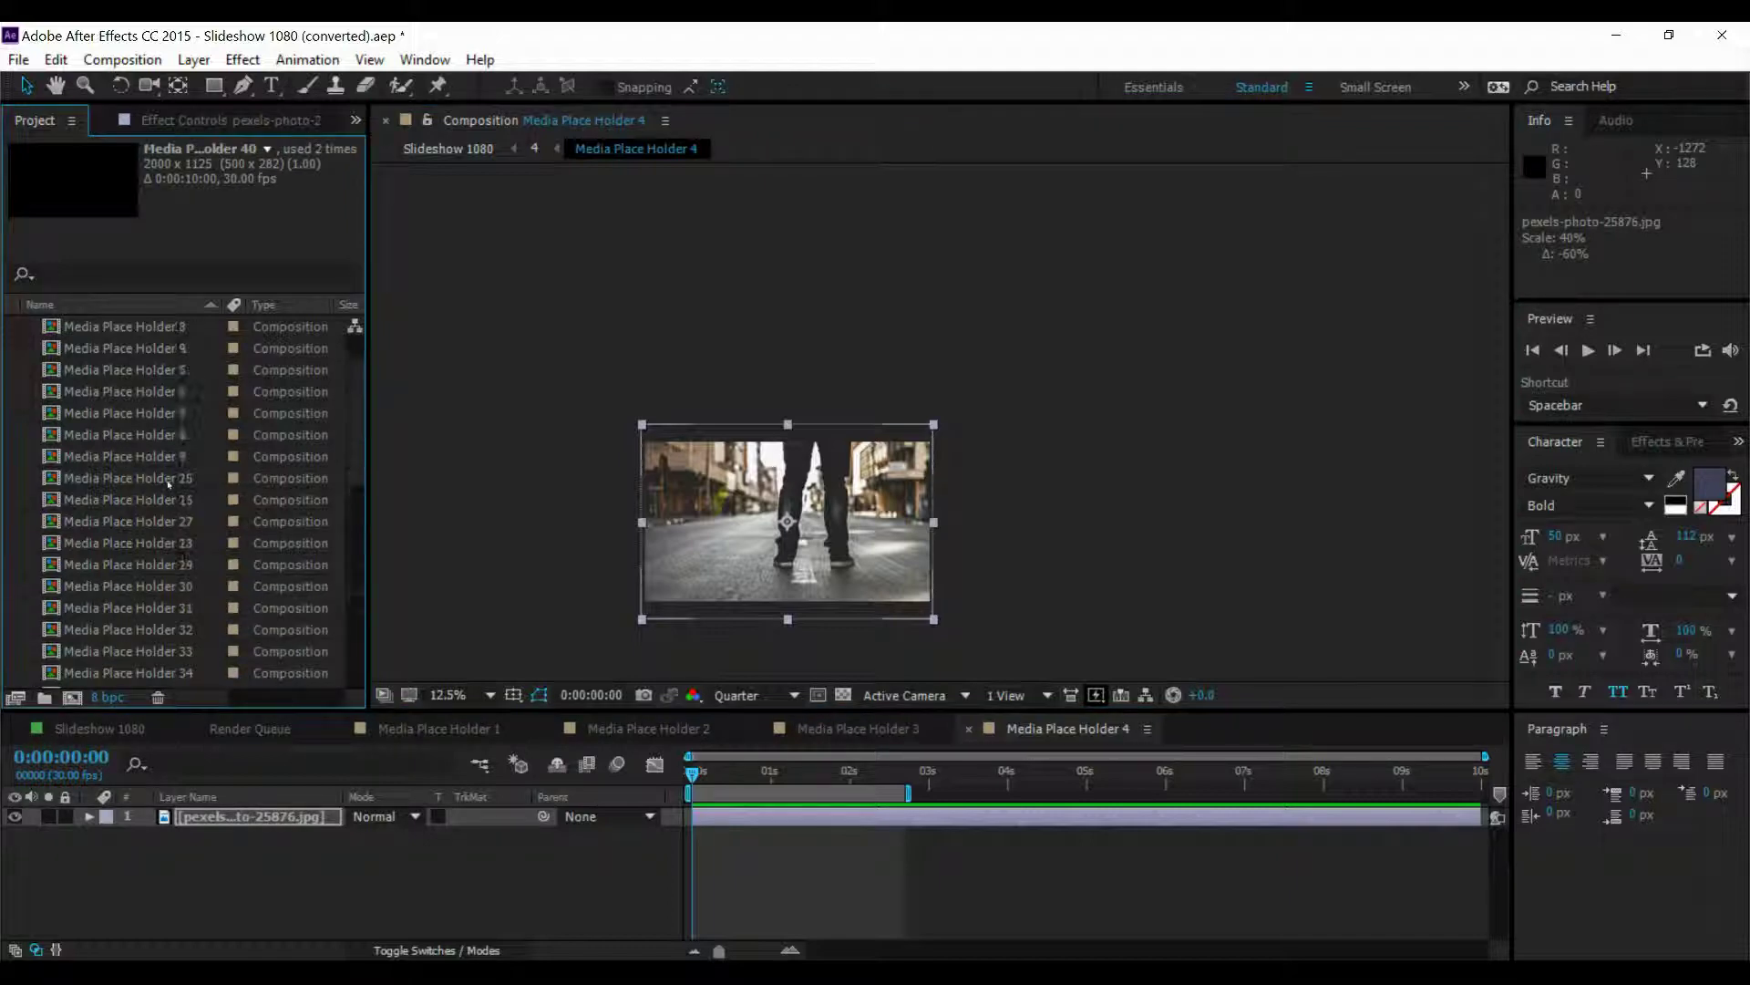
scroll(169, 483, up, 1)
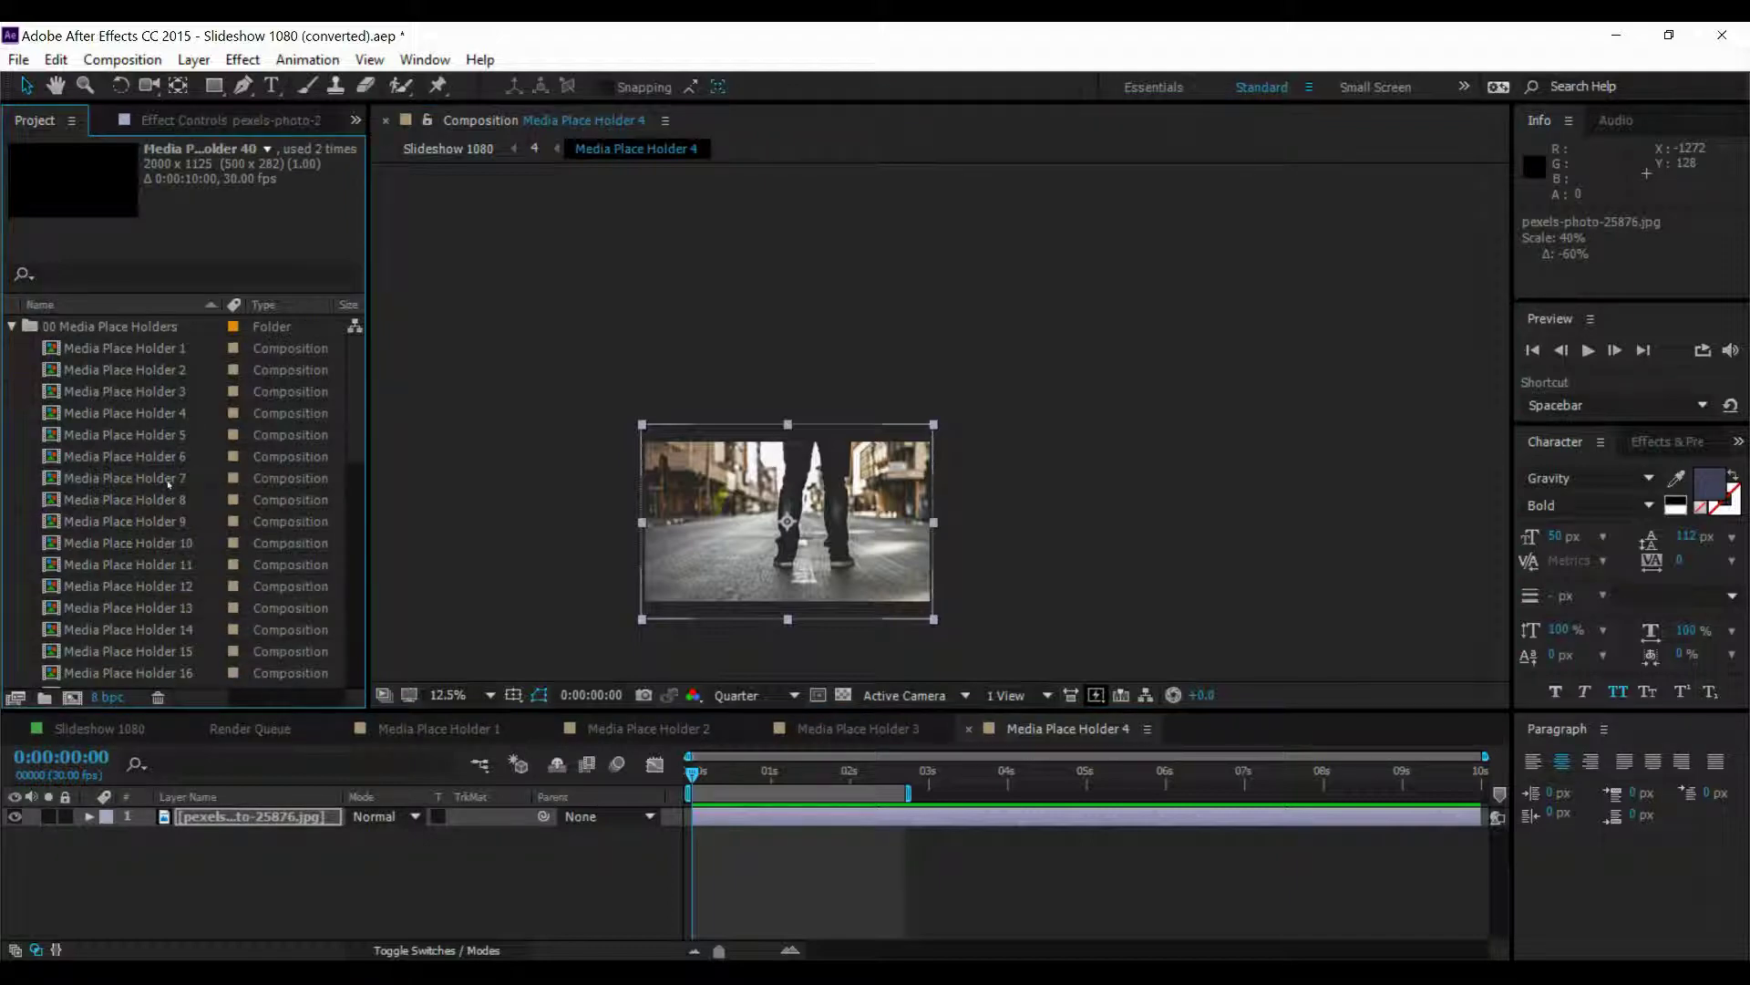
scroll(609, 634, up, 2)
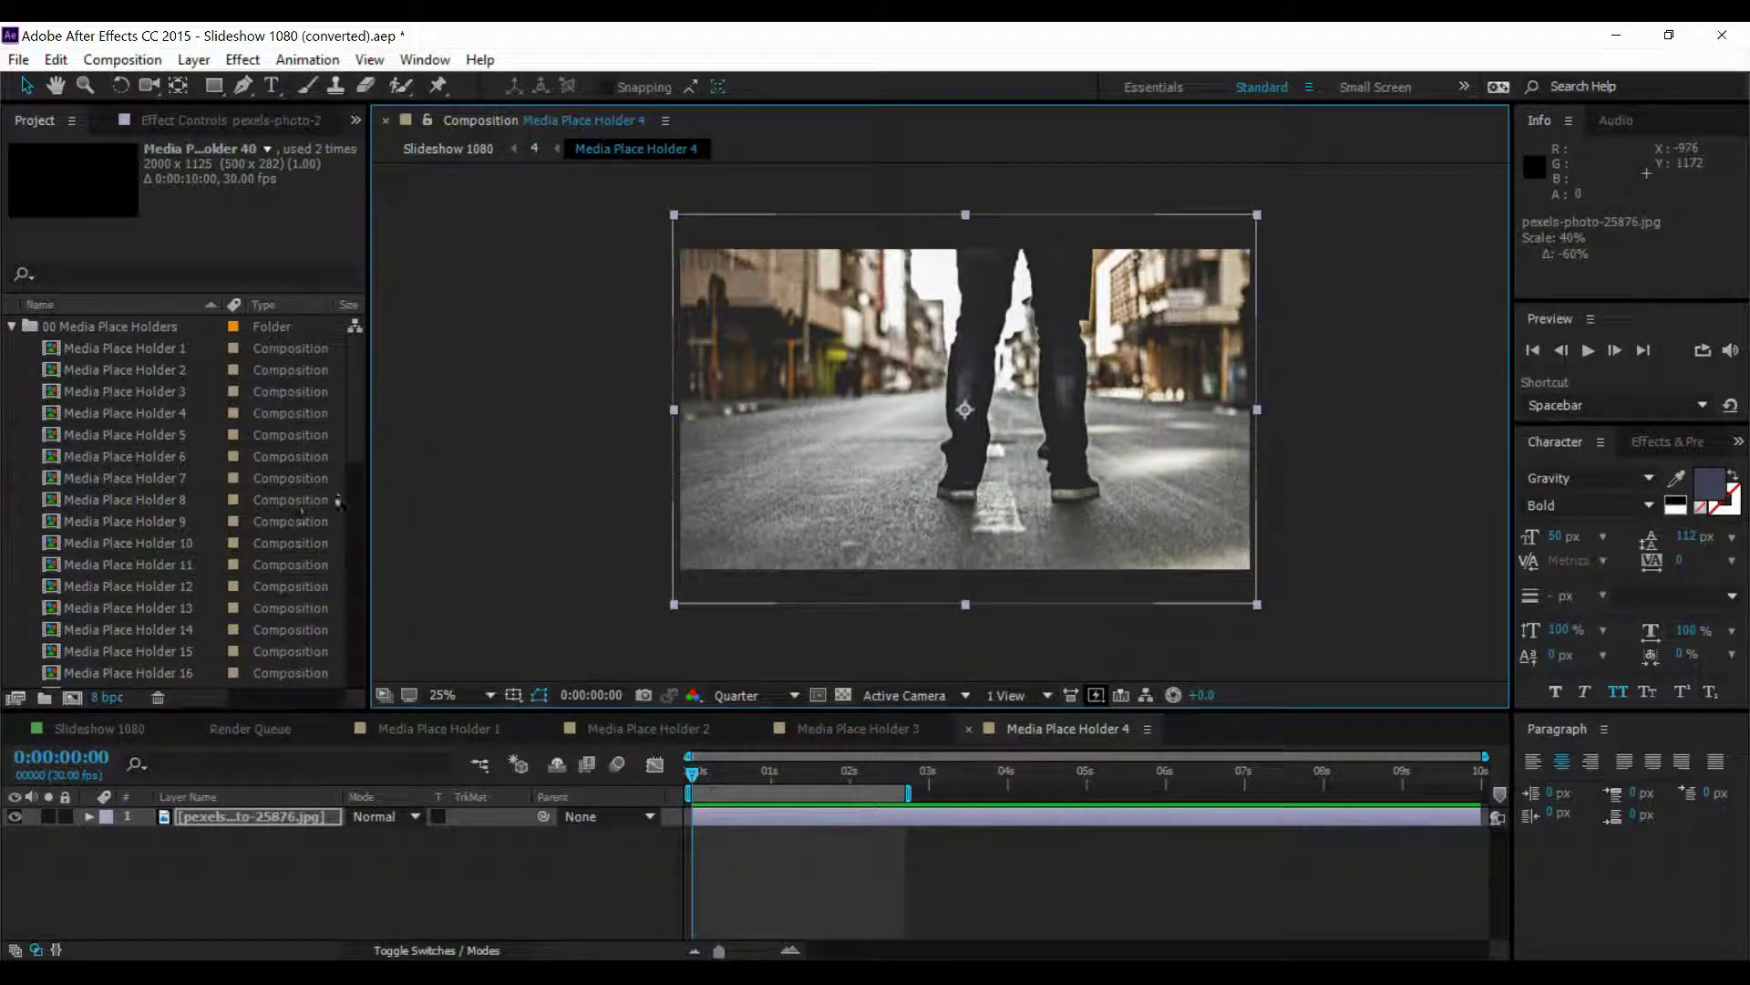
drag(356, 444, 464, 654)
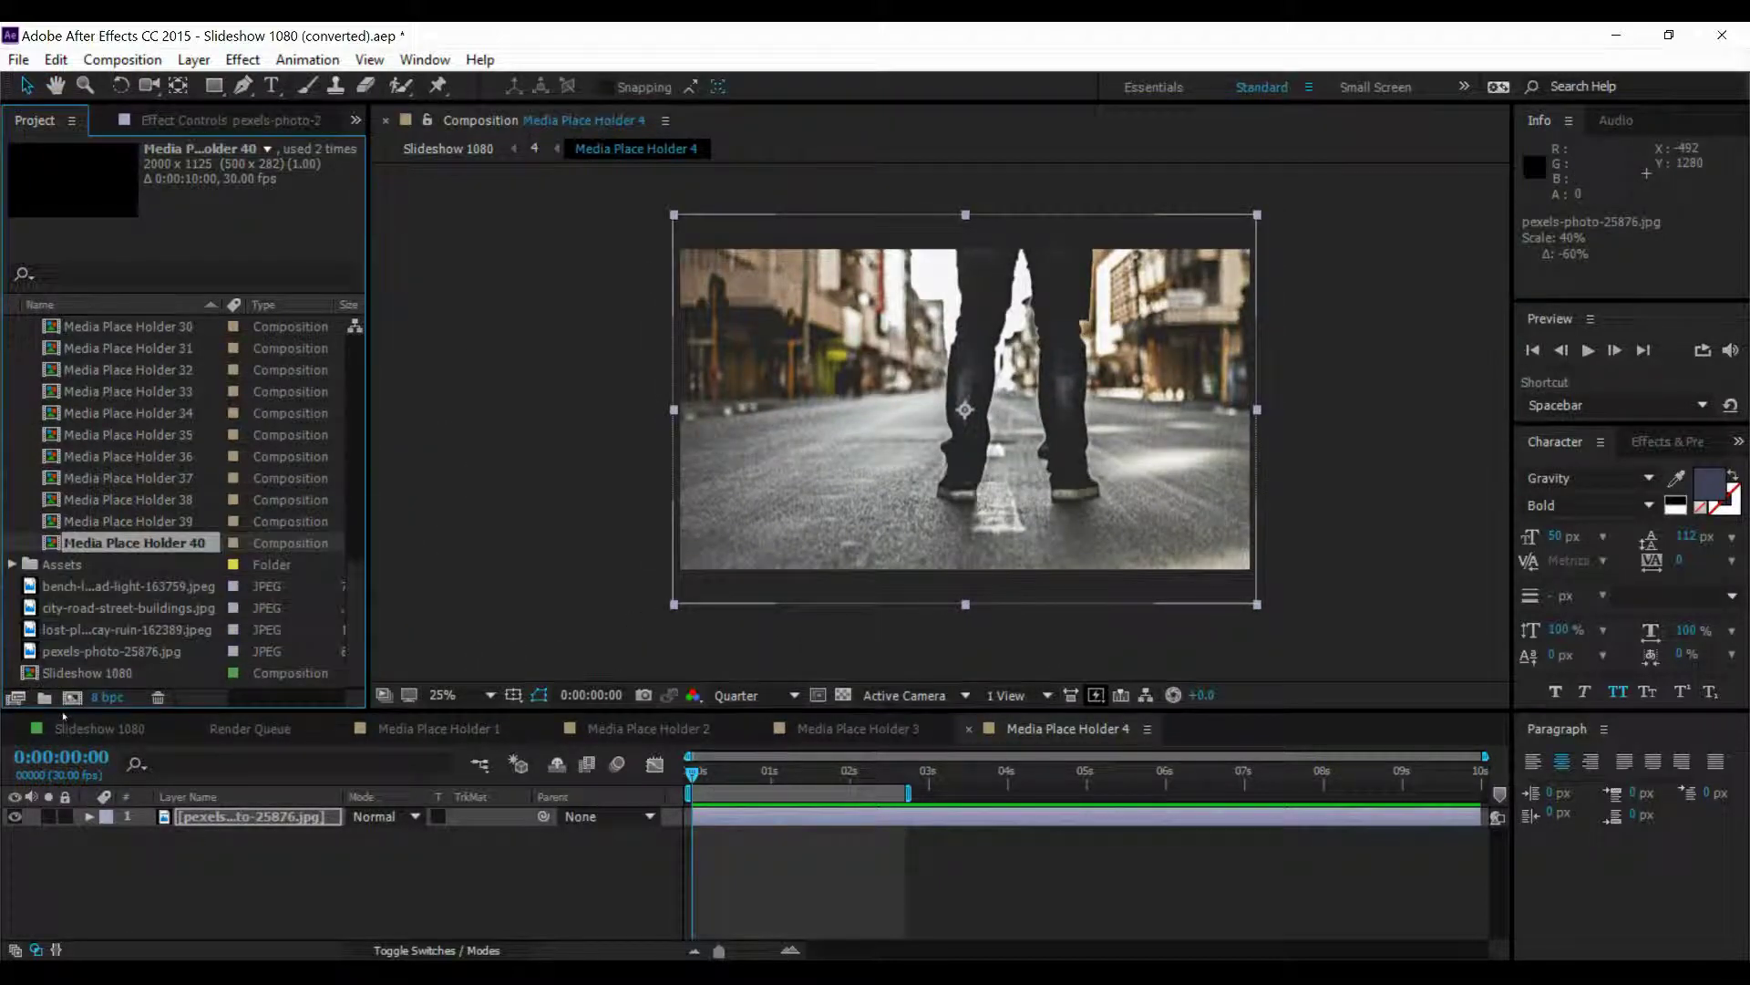
click(99, 728)
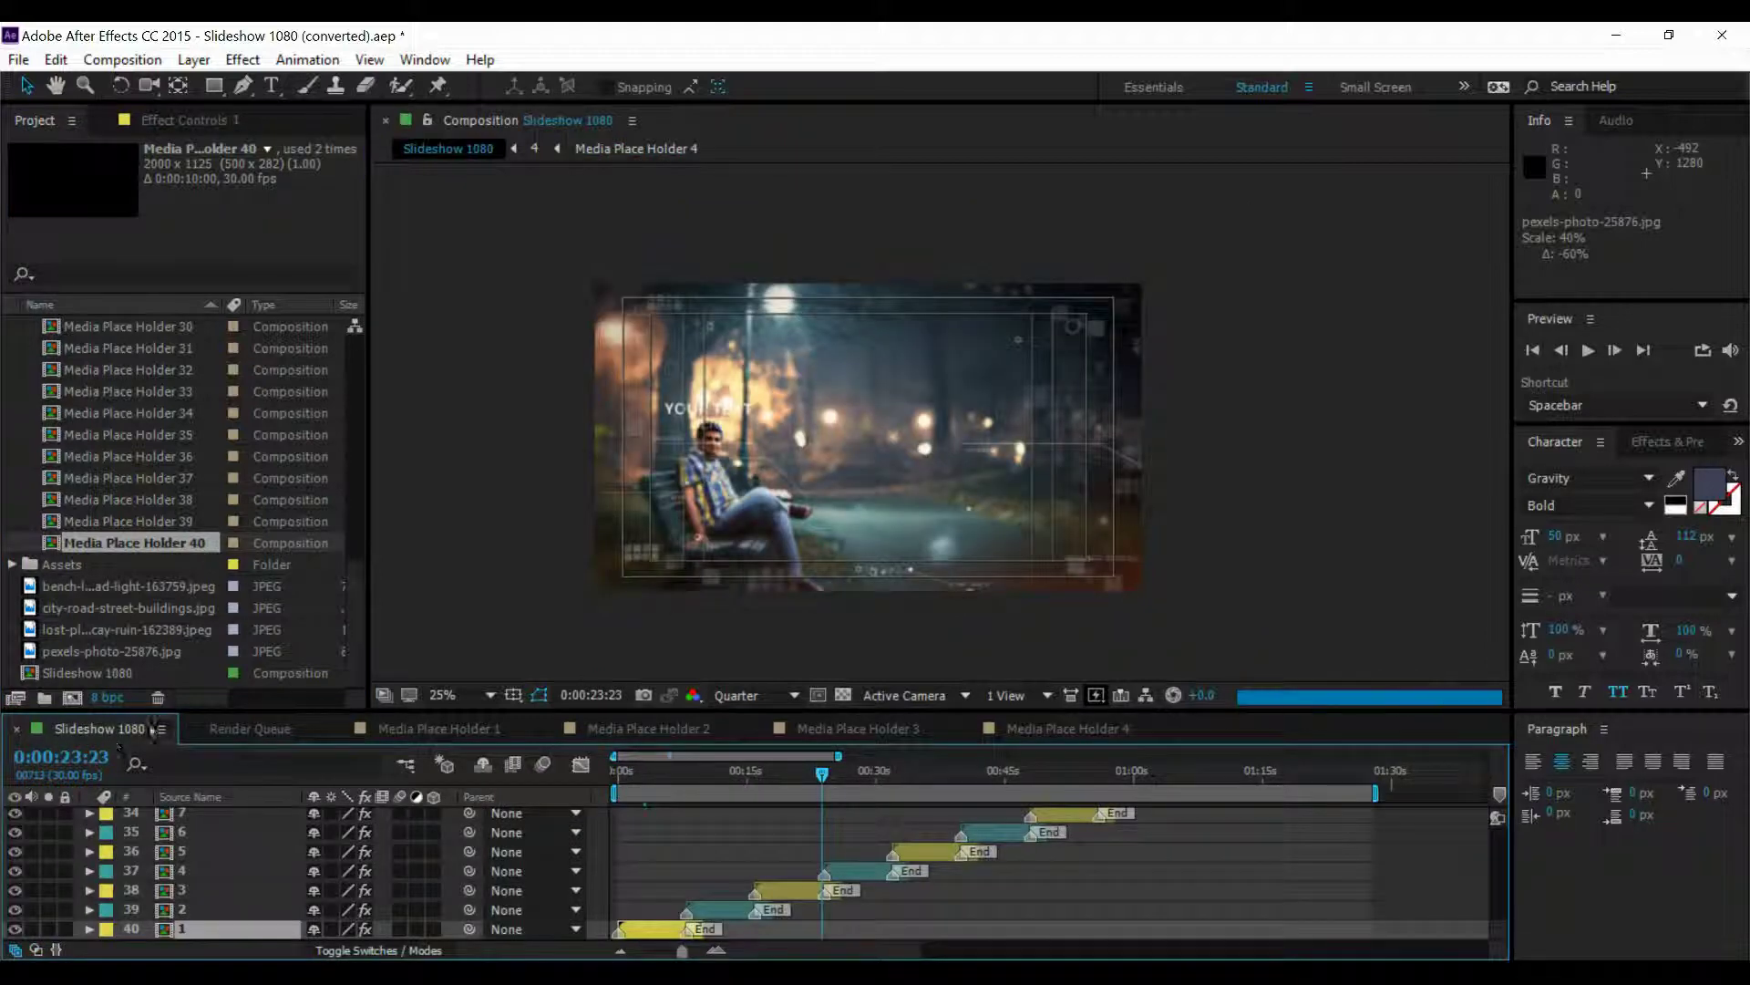
click(854, 773)
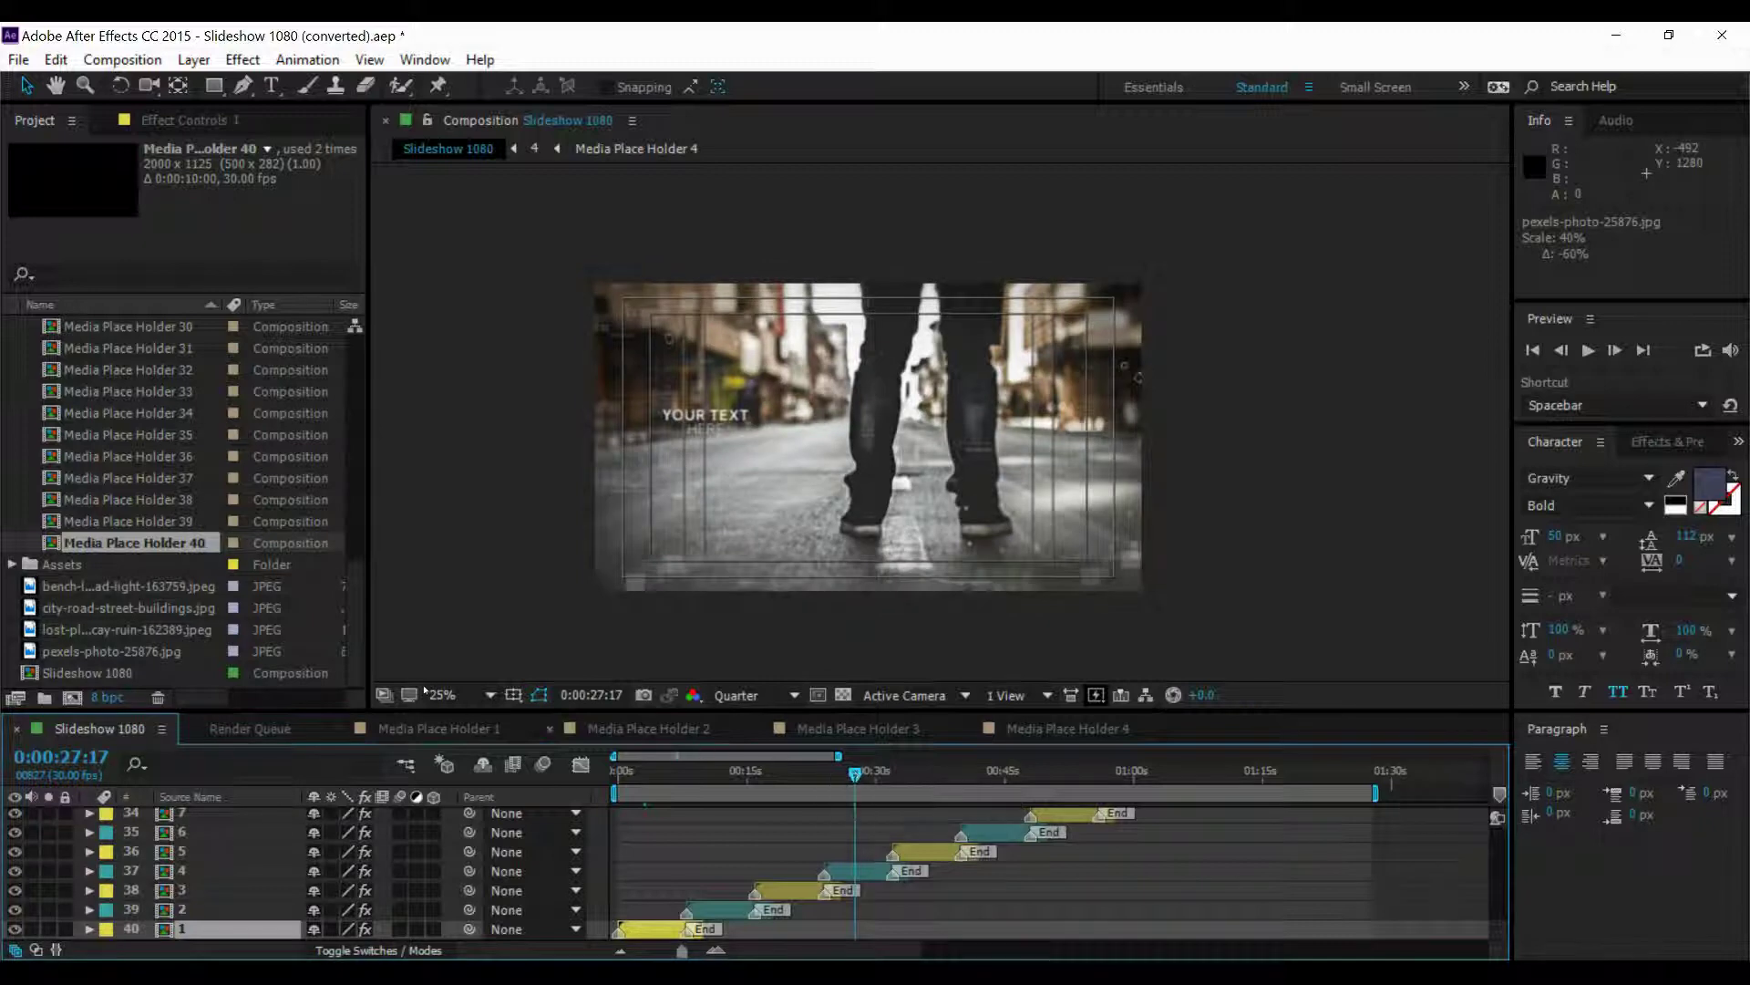
Check the slide layers' in and out points, then delete the 36 layers after slide 4.
click(183, 871)
click(200, 929)
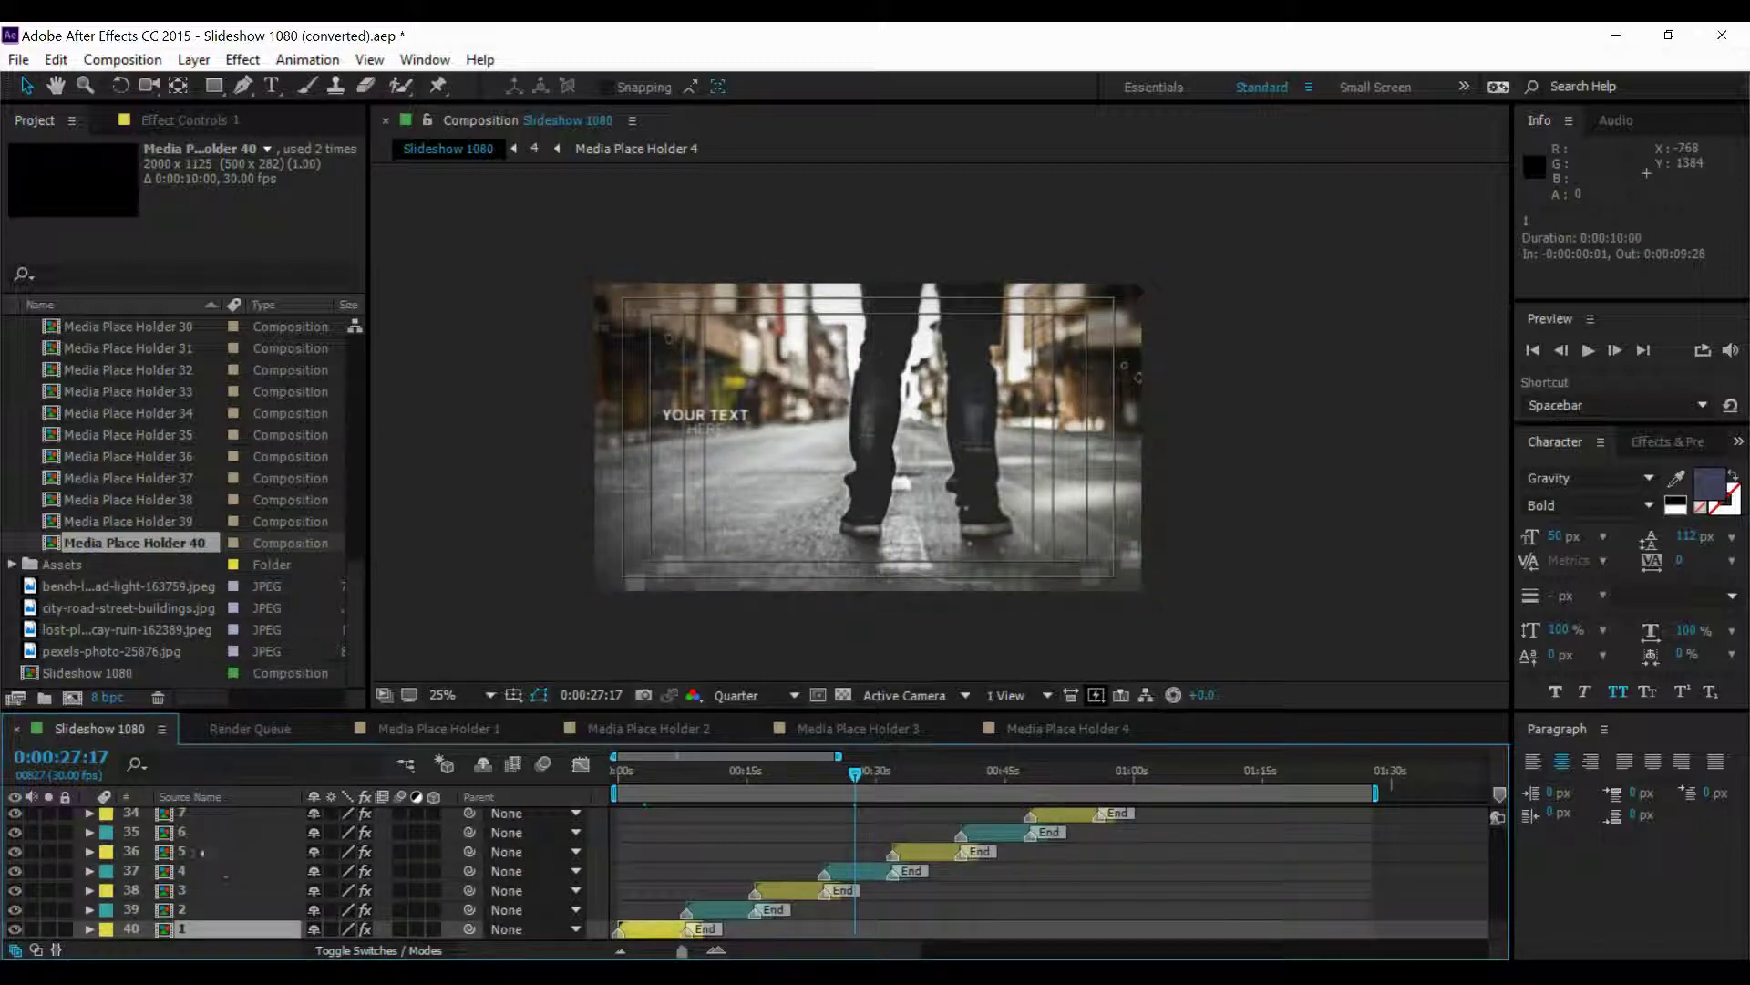
click(255, 852)
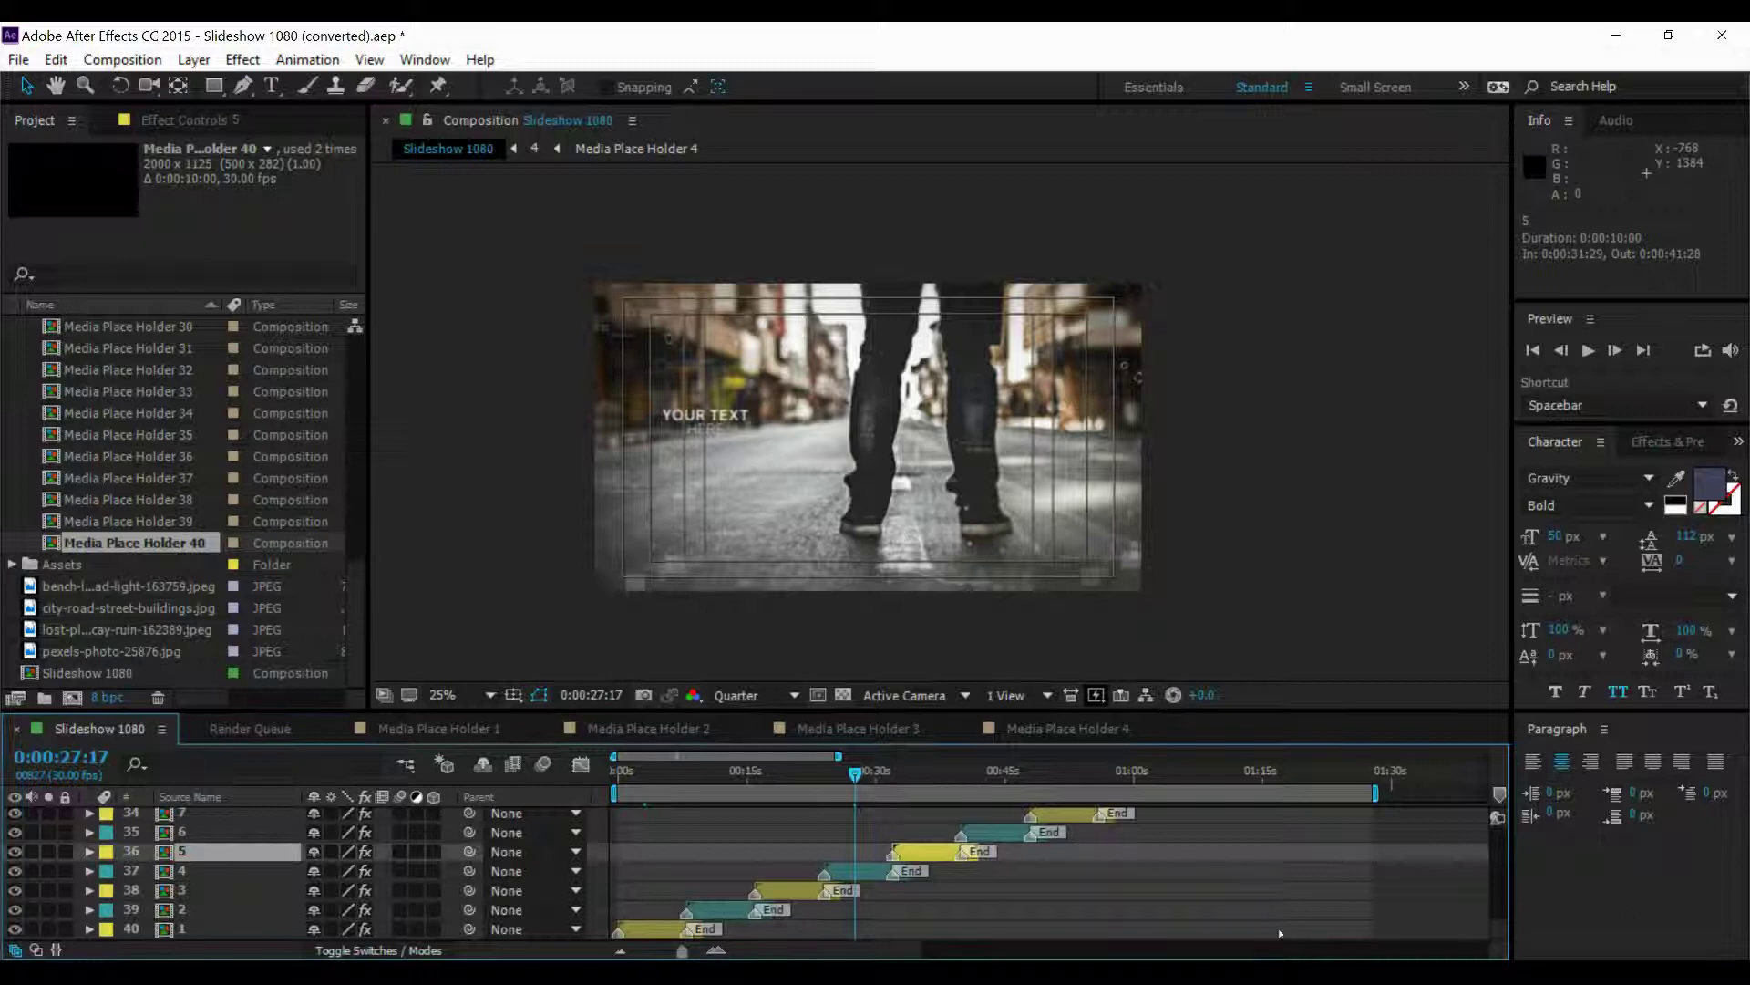
scroll(208, 827, up, 10)
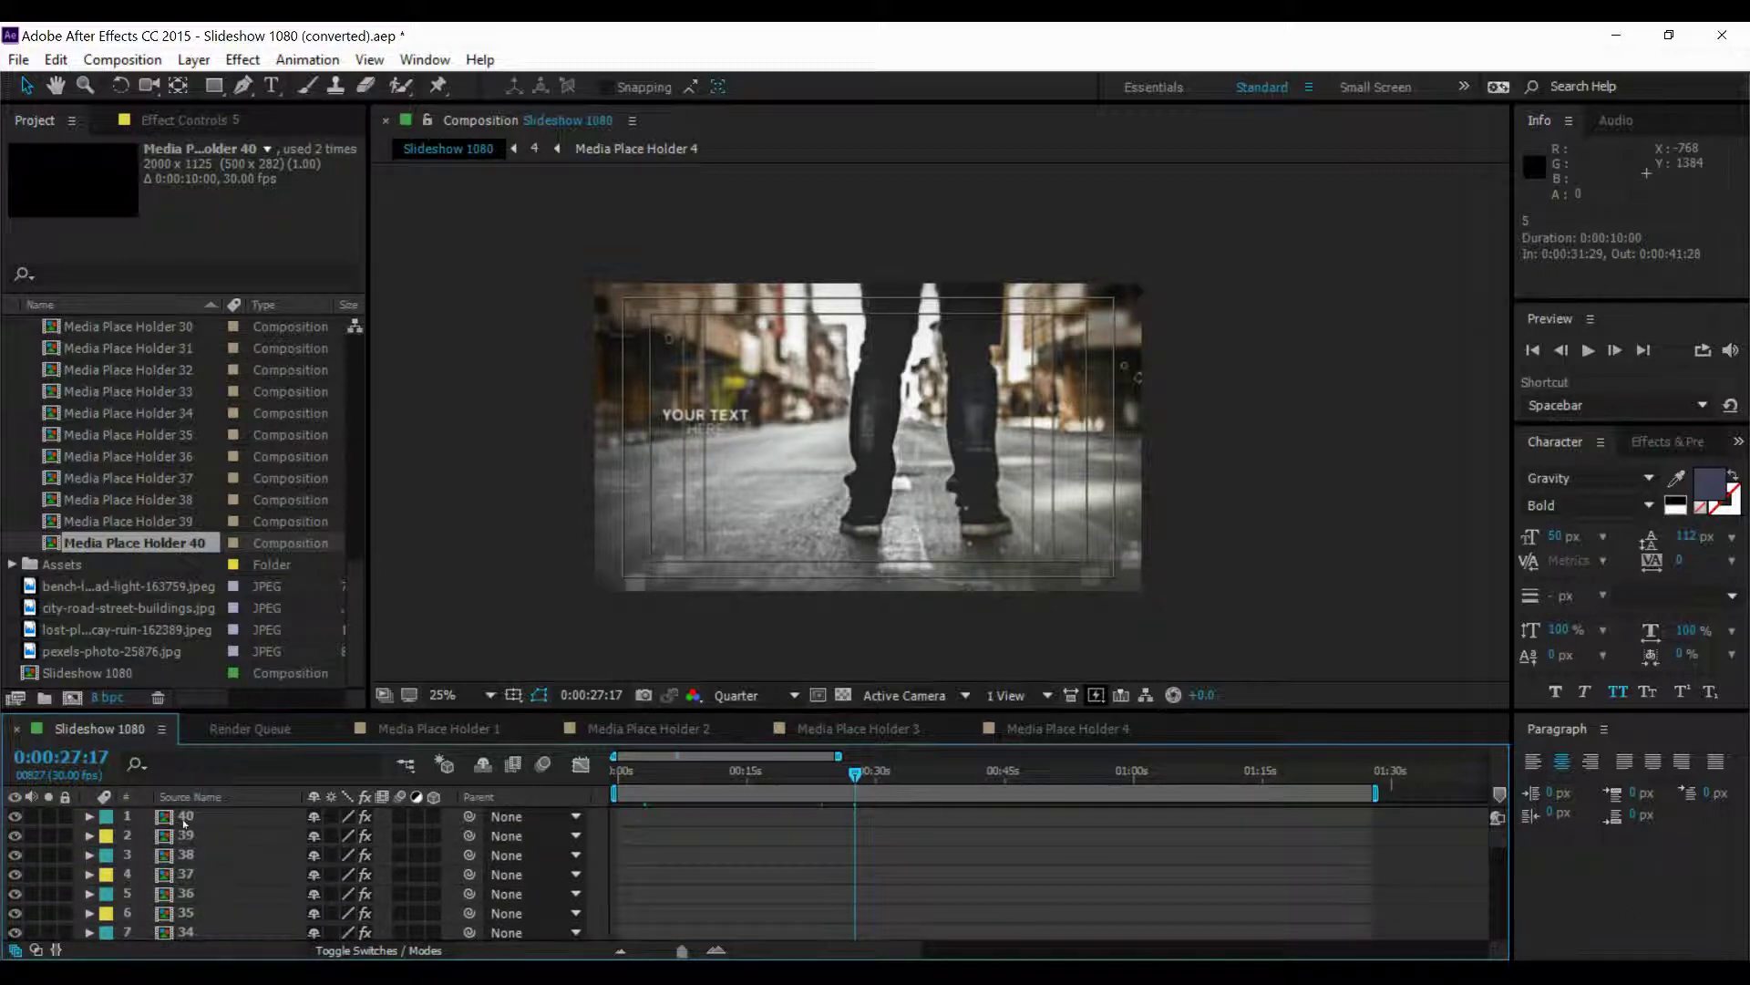
key(ctrl+a)
key(Delete)
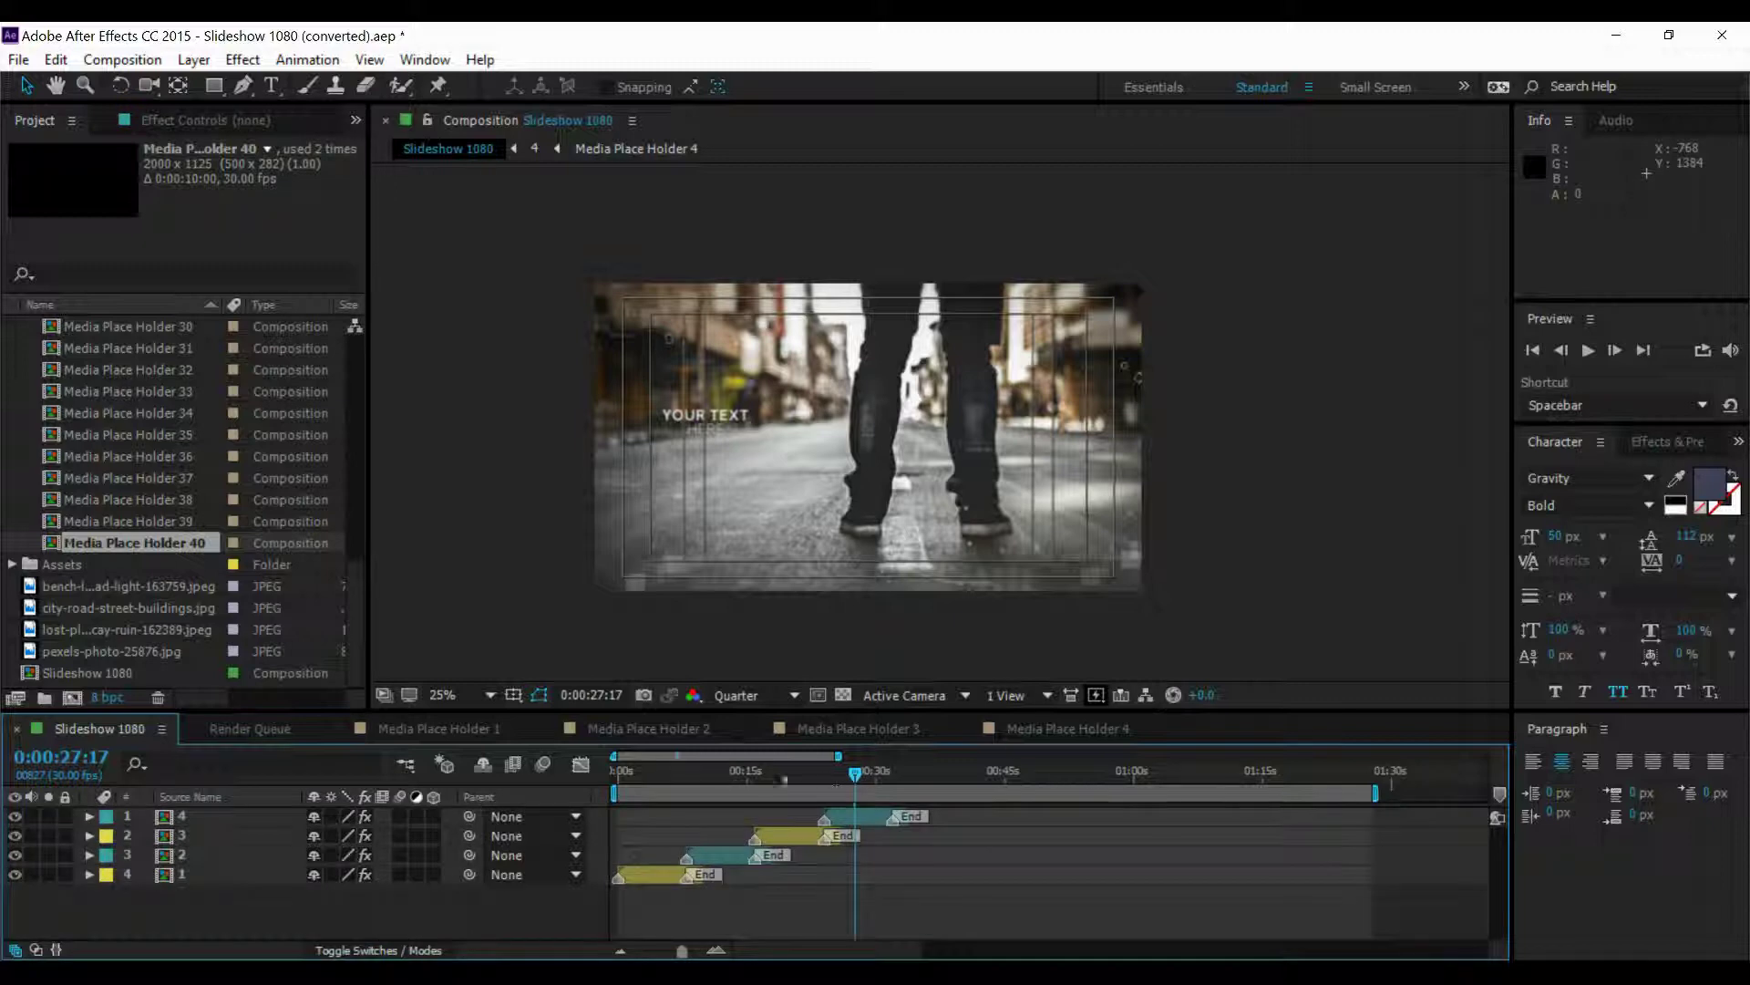
Move the current time to 0:00:02:04 and select the first slide layer.
click(636, 770)
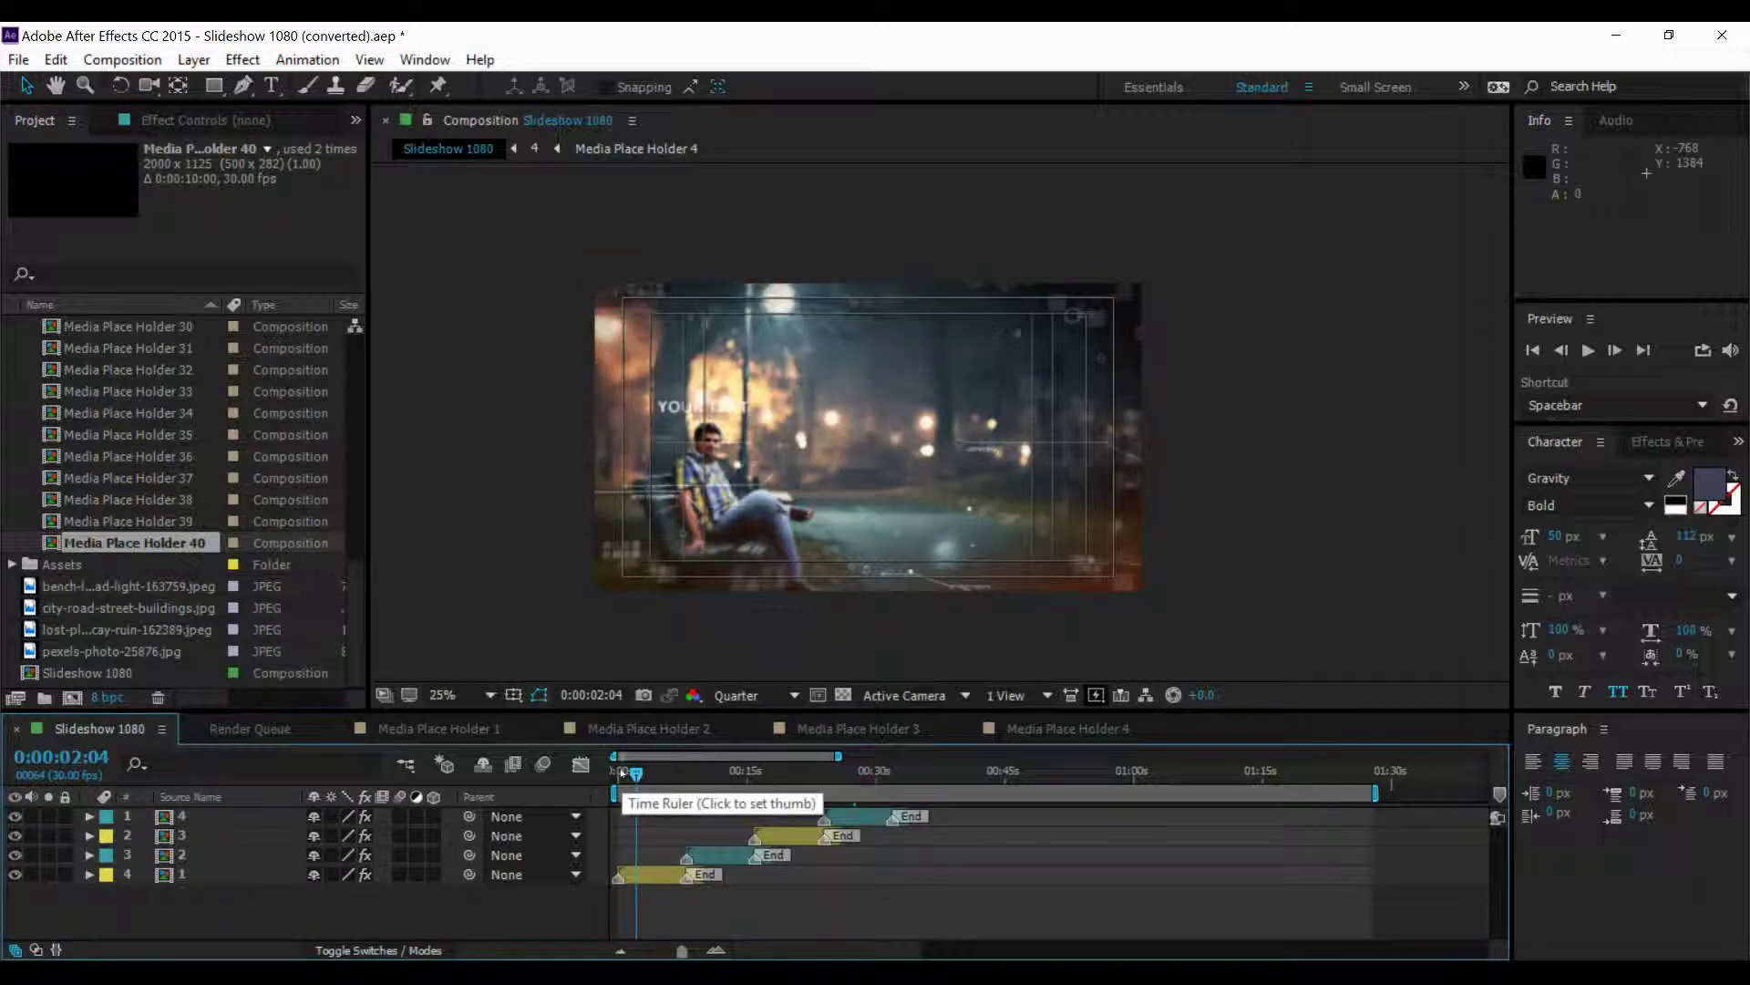
scroll(866, 456, up, 2)
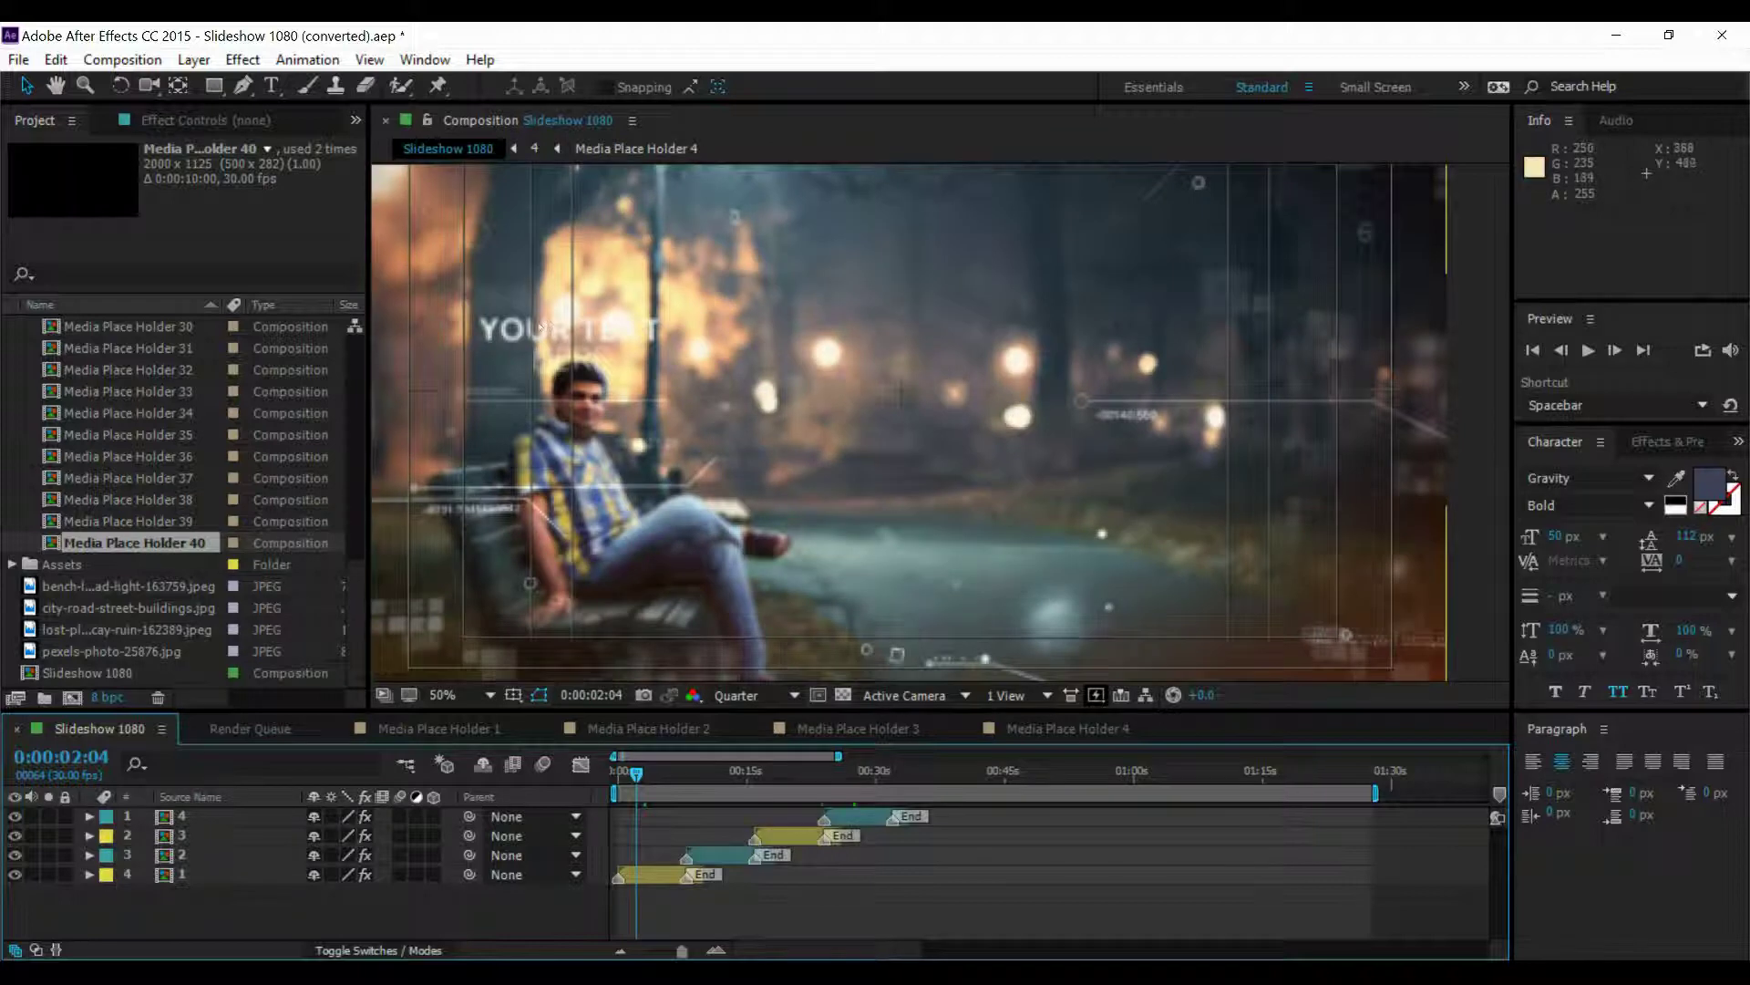
scroll(682, 426, down, 2)
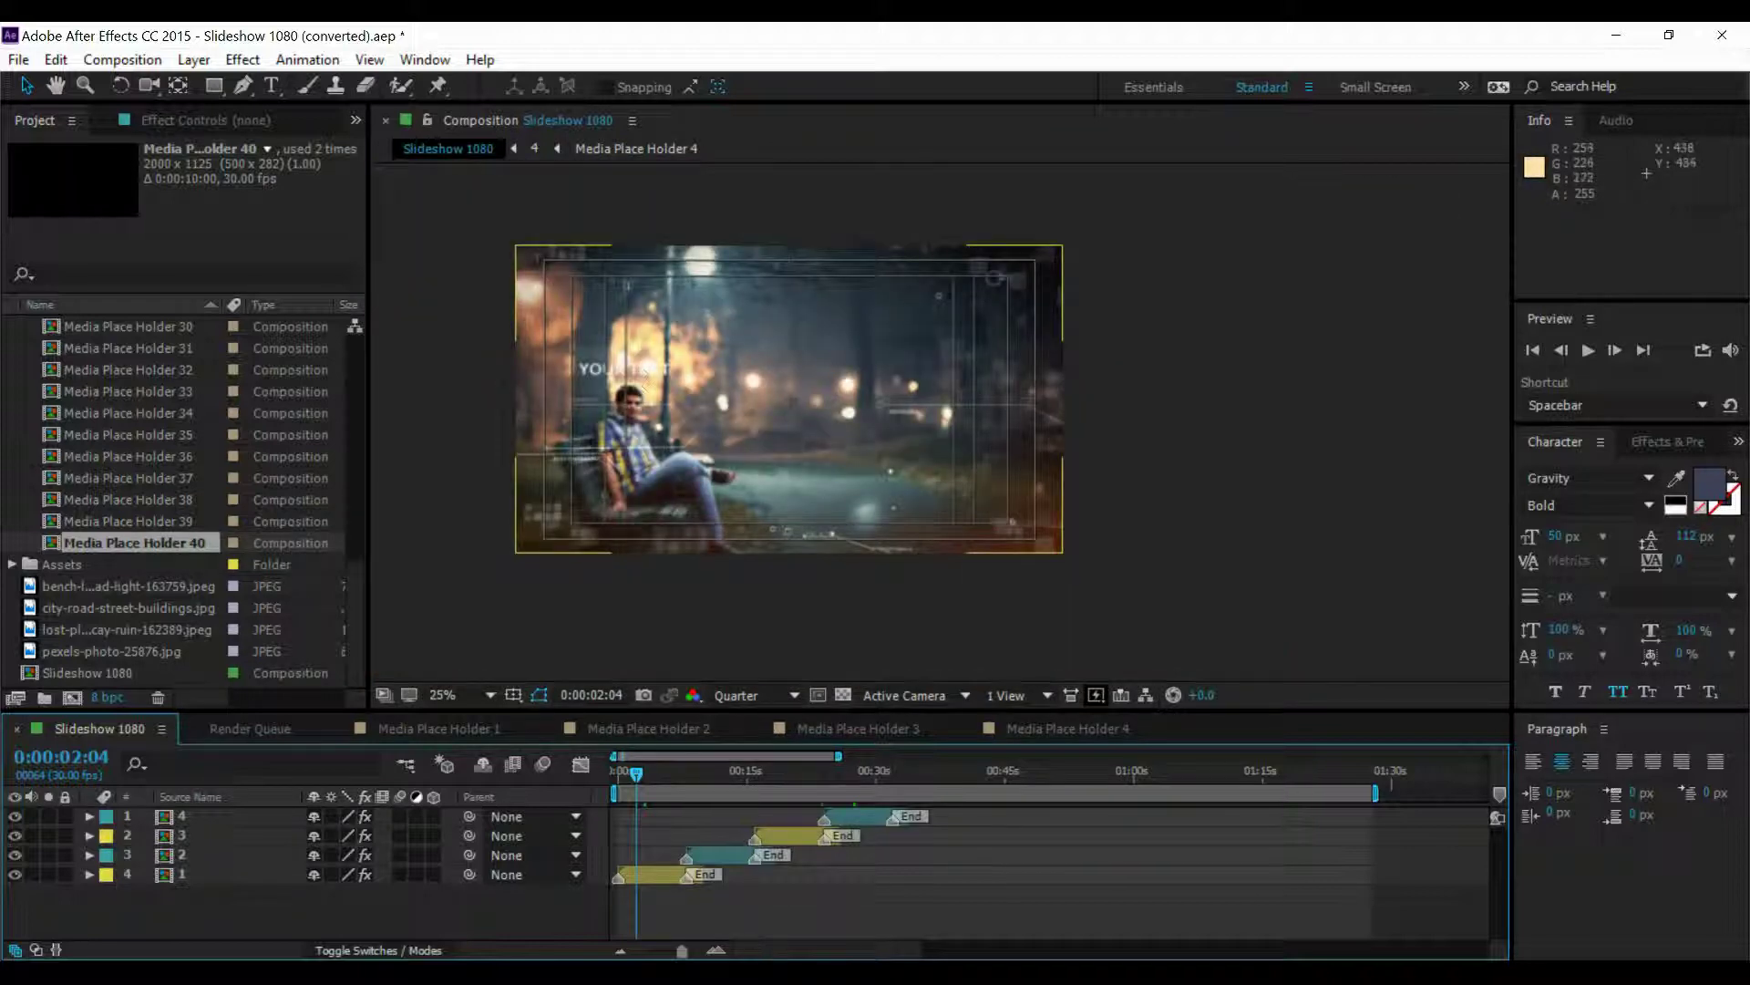
click(693, 474)
Open the first slide's pre-comp and drag its YOUR TEXT HERE title right of centre.
double_click(650, 875)
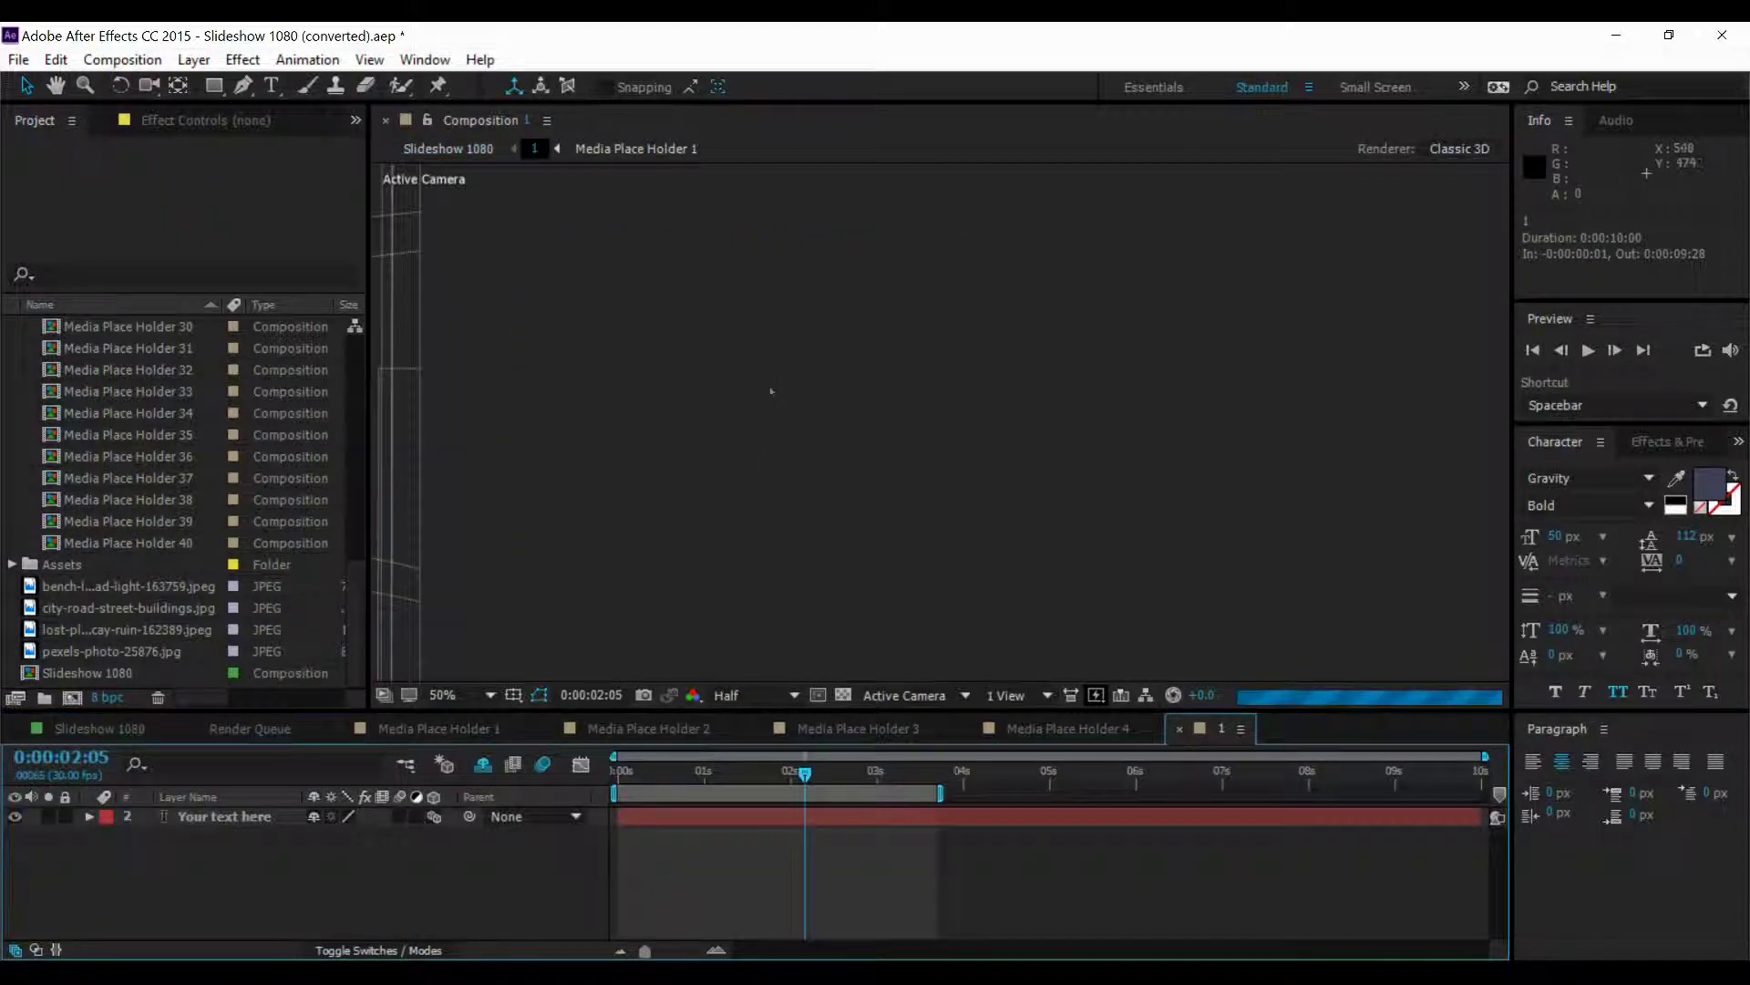
scroll(781, 491, up, 2)
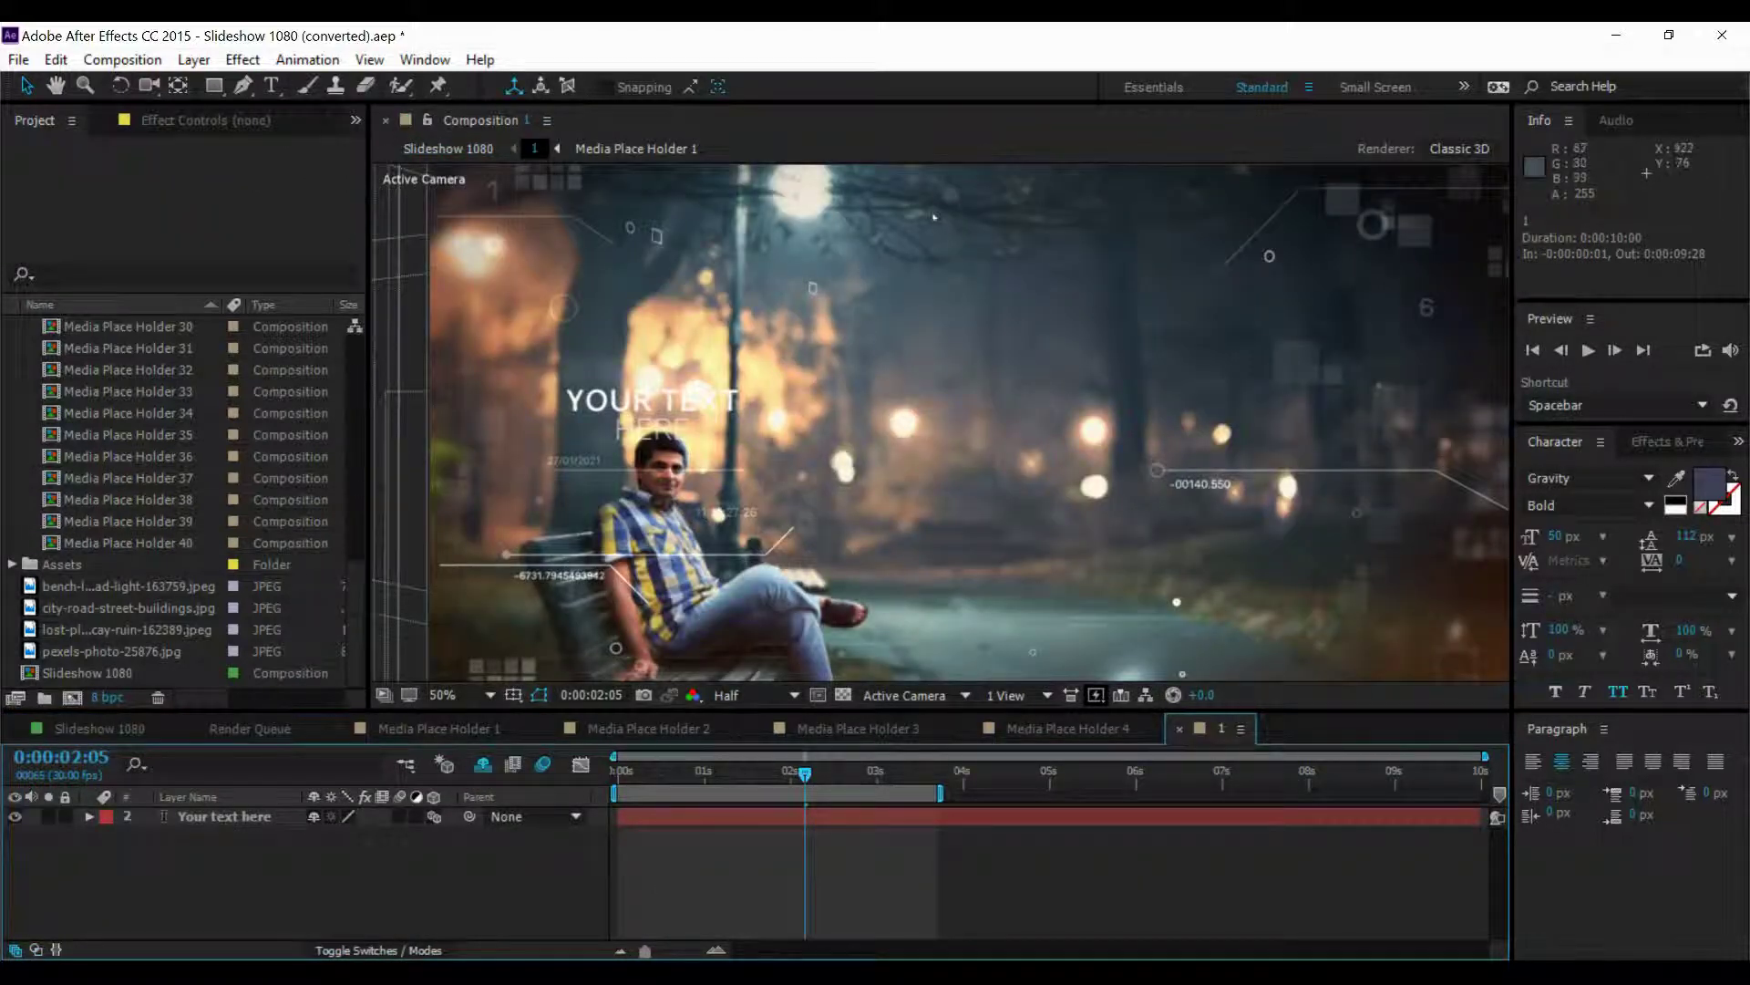
click(643, 374)
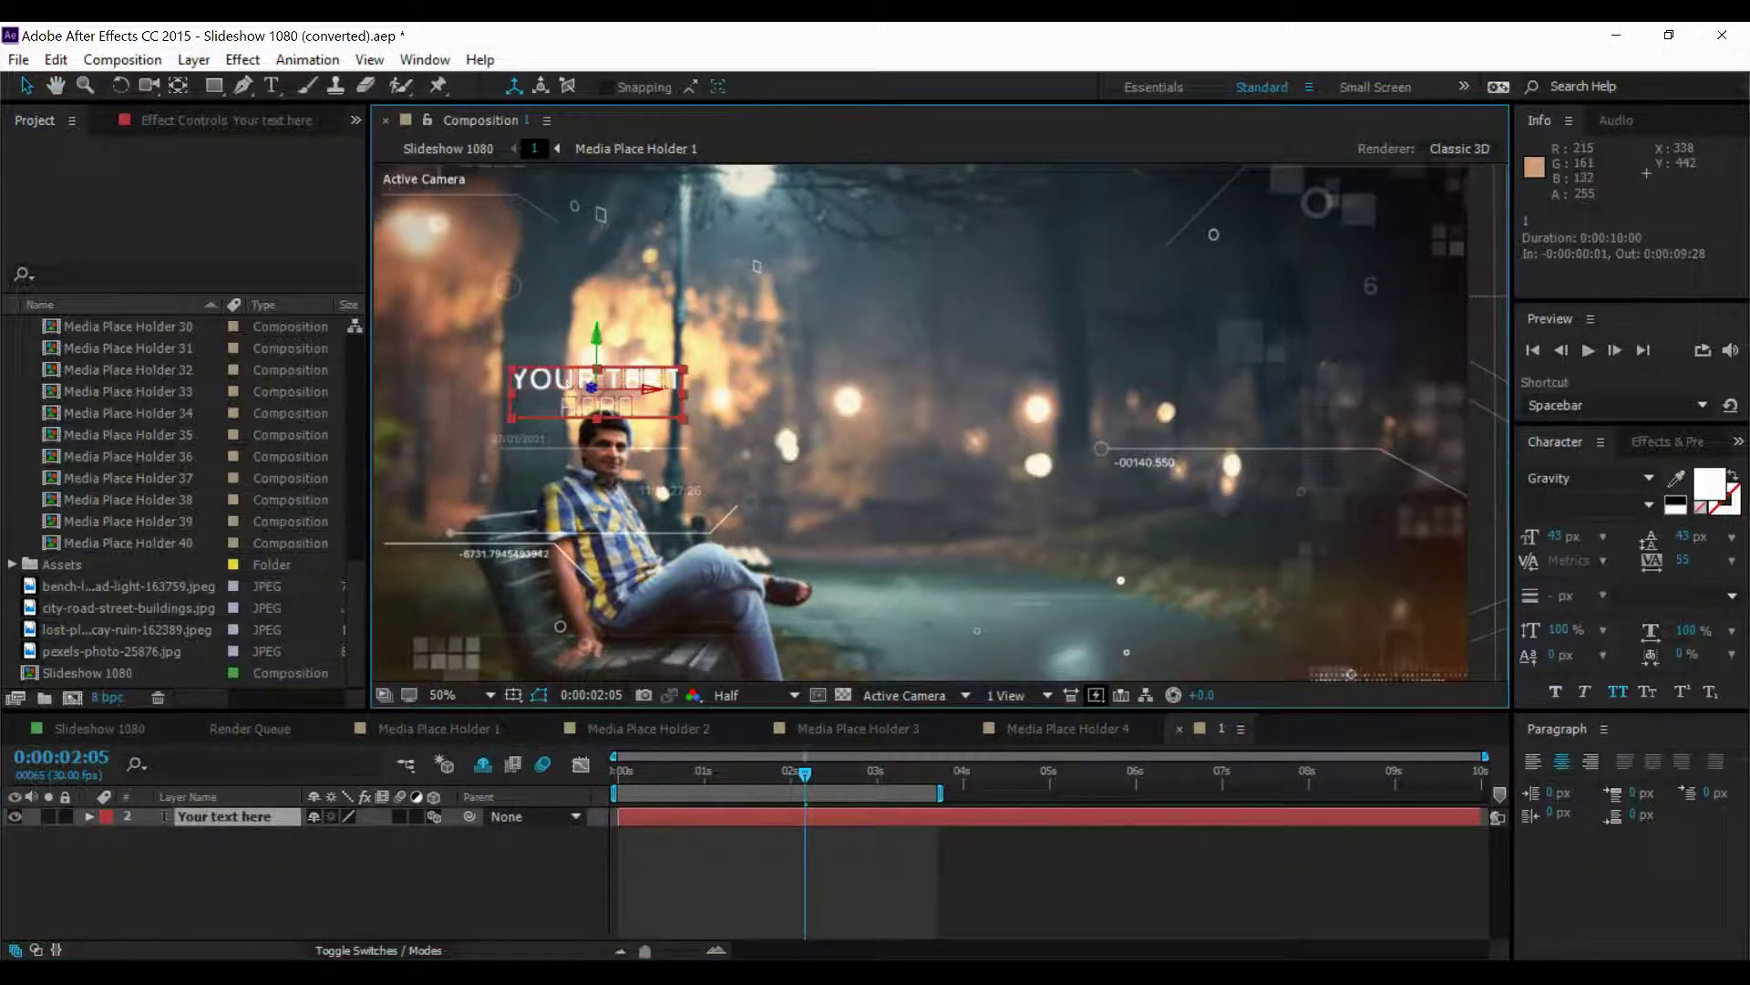
mouse_move(572, 412)
mouse_down()
mouse_move(1249, 394)
mouse_move(1102, 357)
mouse_move(961, 454)
mouse_up()
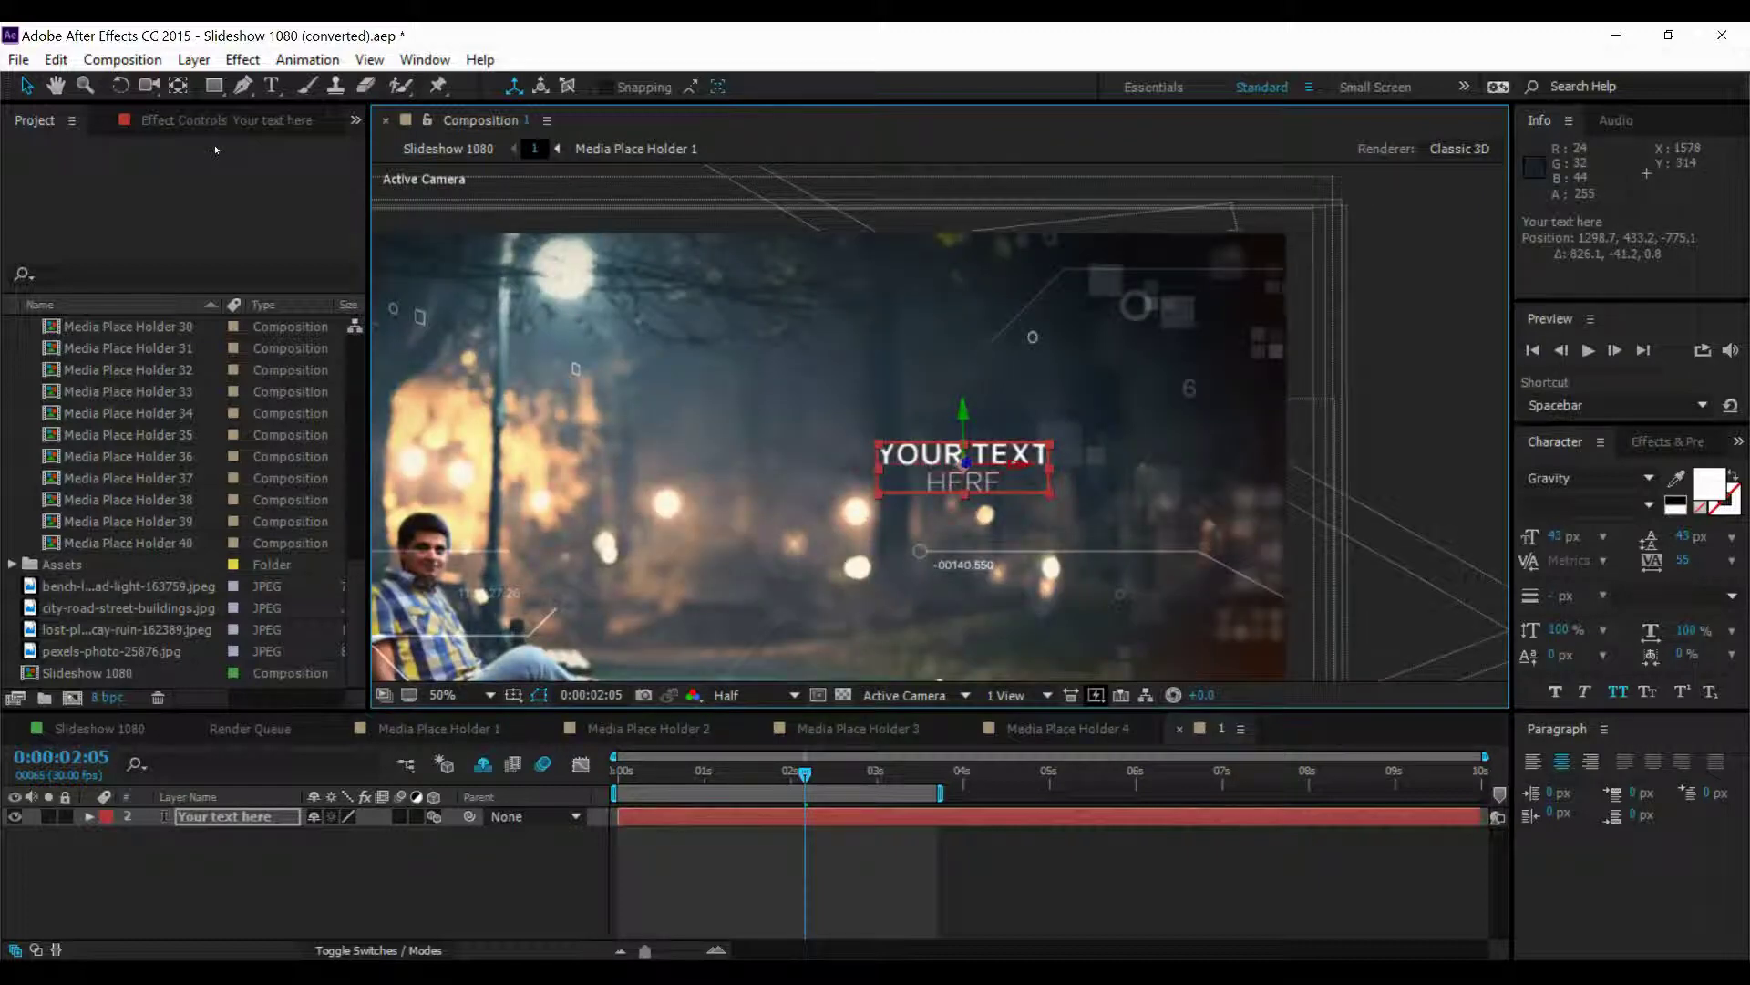
Retype the title's two lines as 'After effects' and 'template'.
click(268, 86)
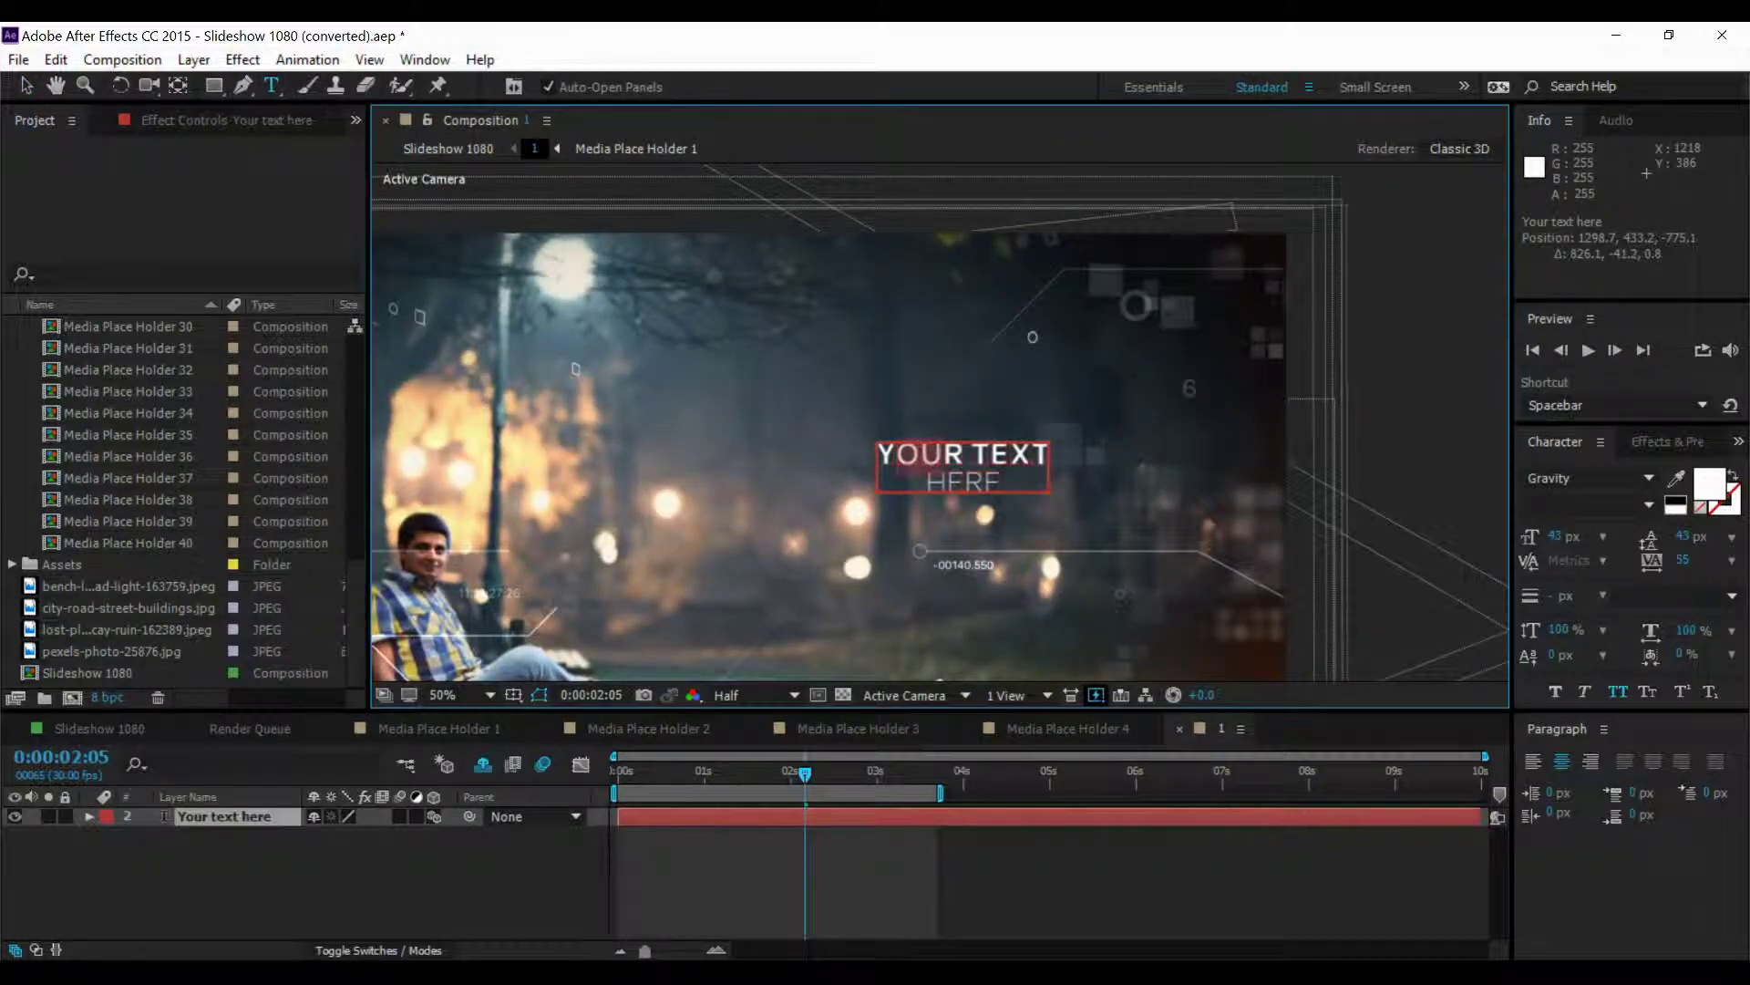
click(1041, 447)
key(BackSpace)
key(BackSpace)
key(BackSpace)
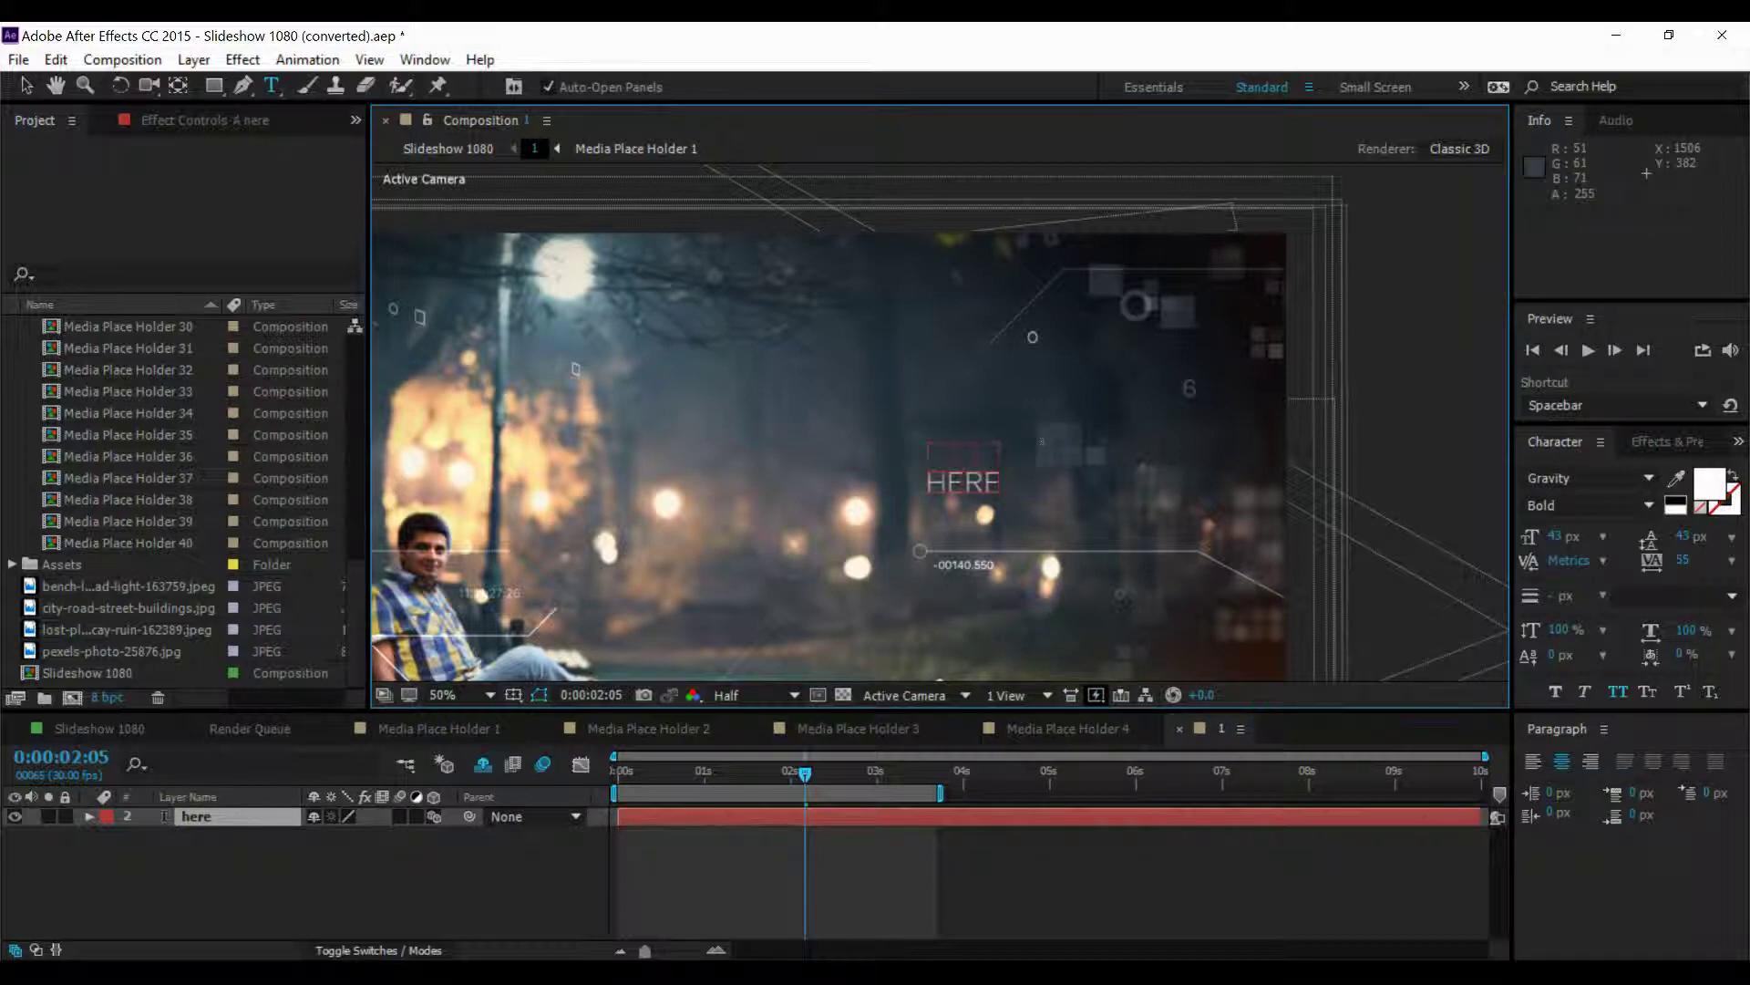
text(After effe)
text(cts)
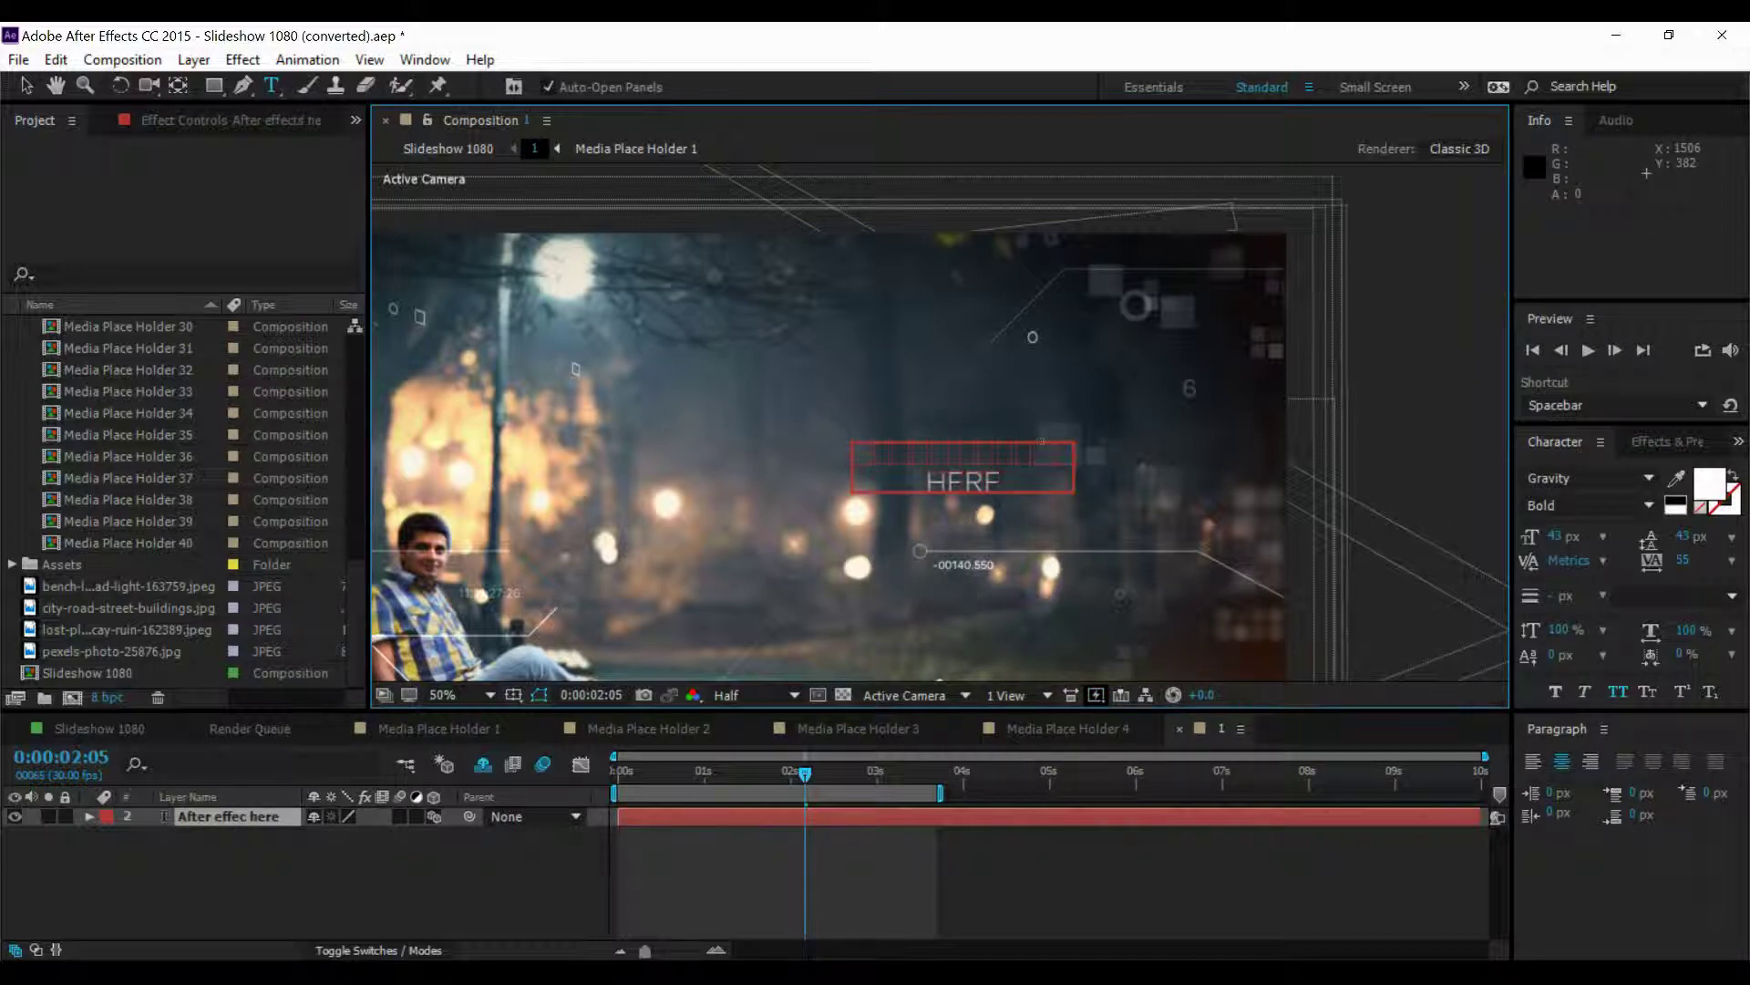
key(BackSpace)
key(BackSpace)
key(BackSpace)
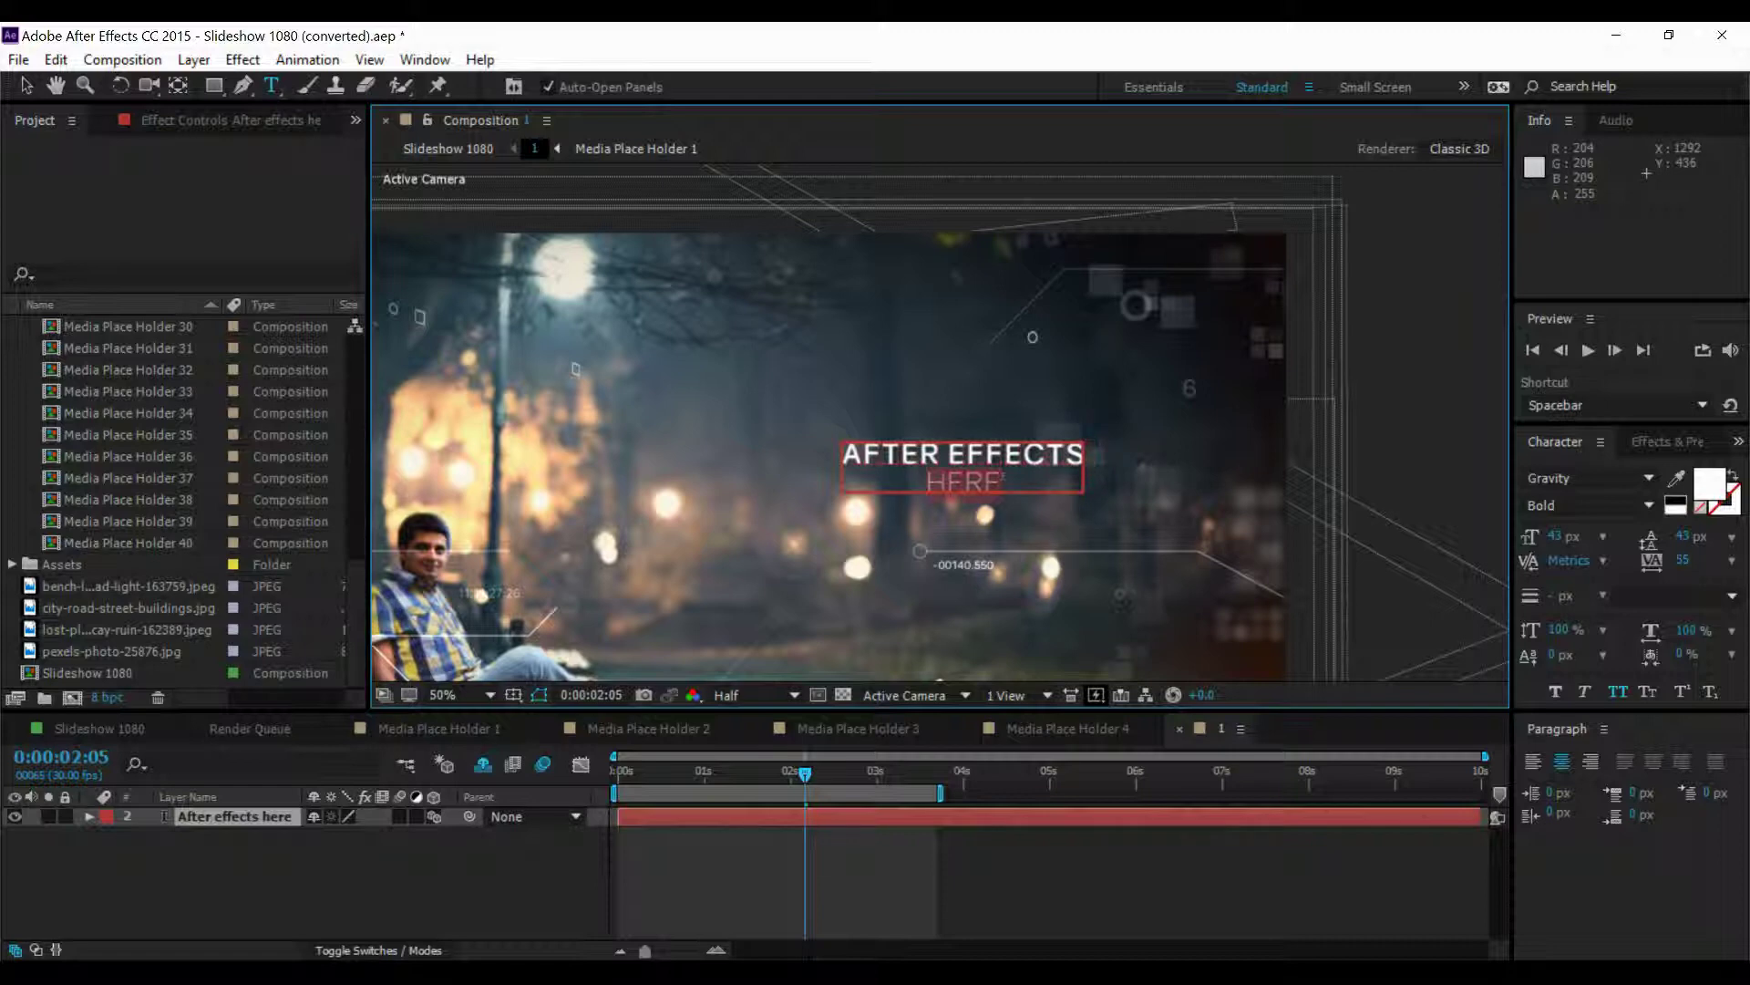
text(template)
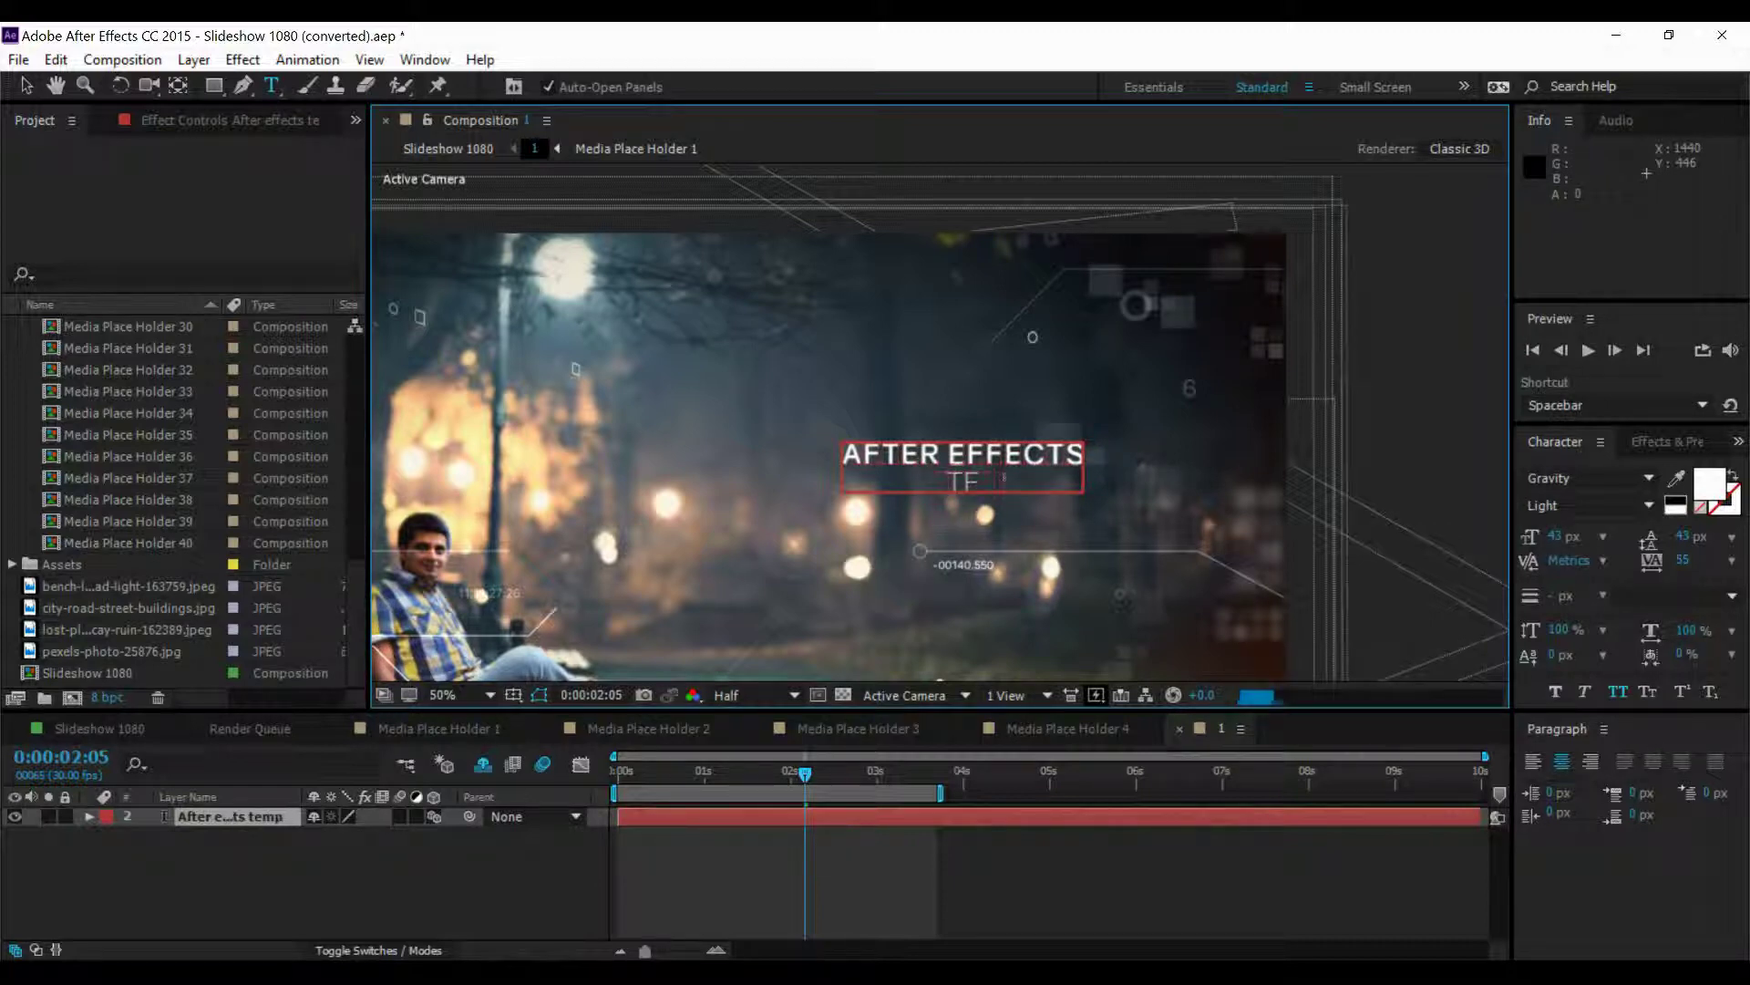
click(22, 89)
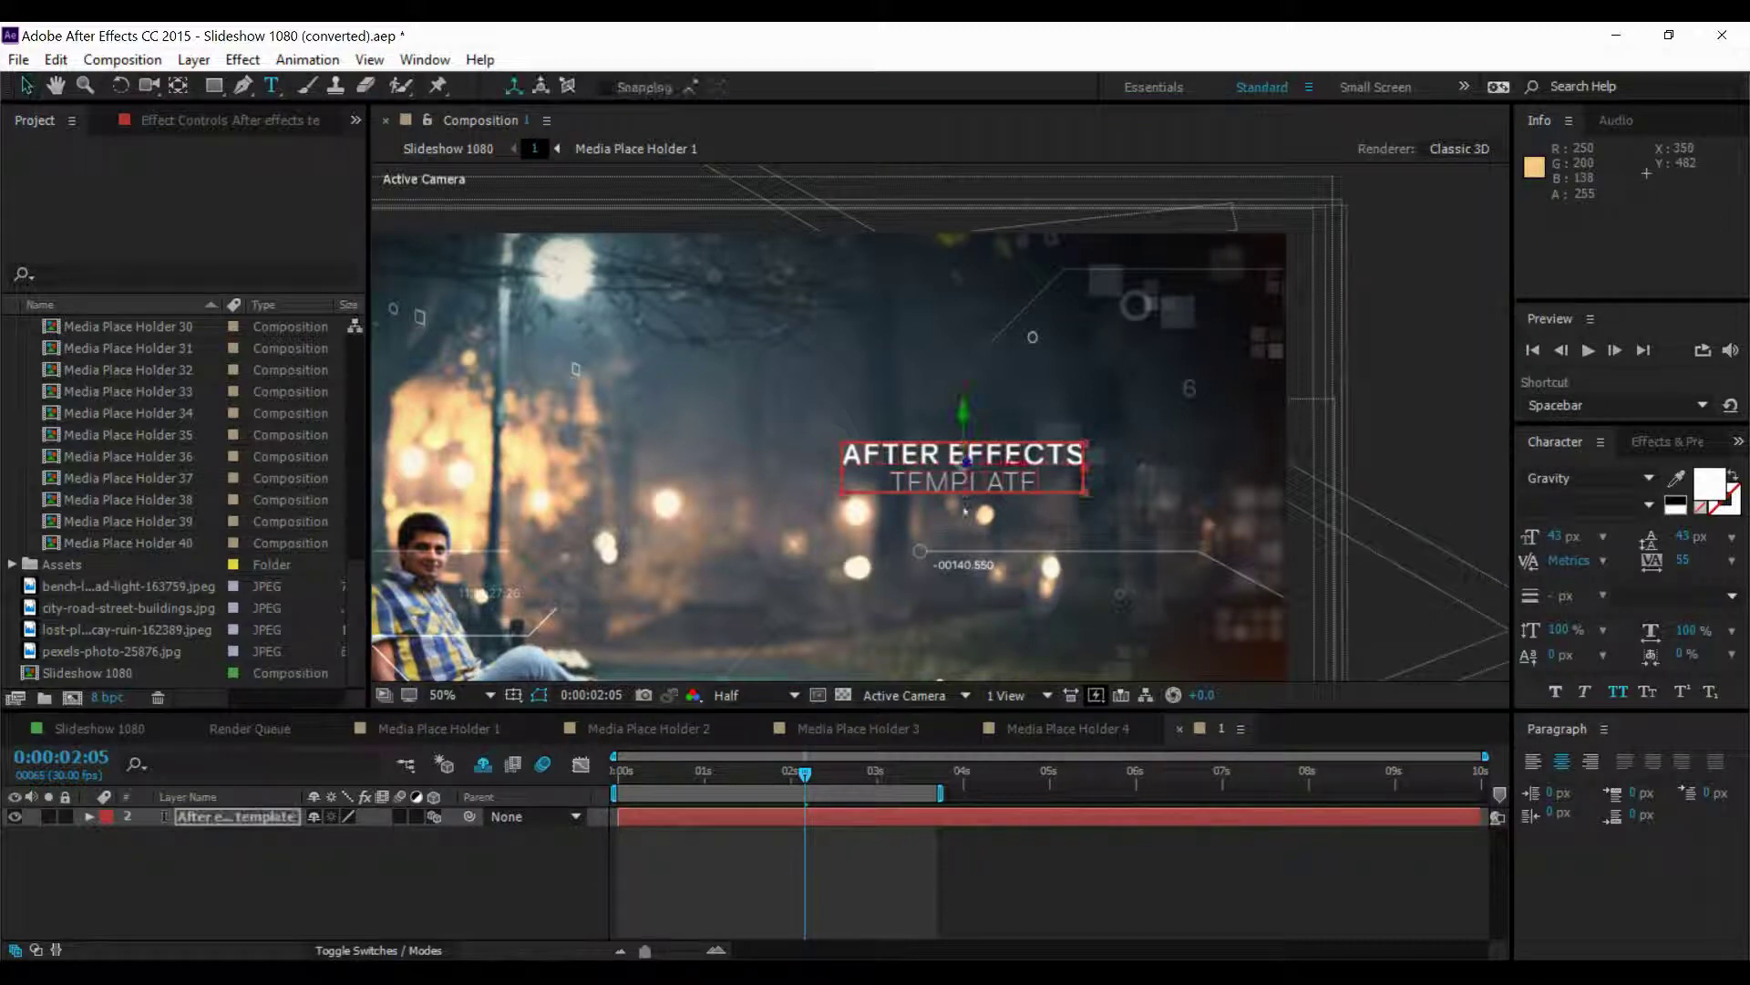
Set the title text layer's font family to Impact.
scroll(923, 445, down, 1)
scroll(922, 446, down, 1)
scroll(922, 446, up, 1)
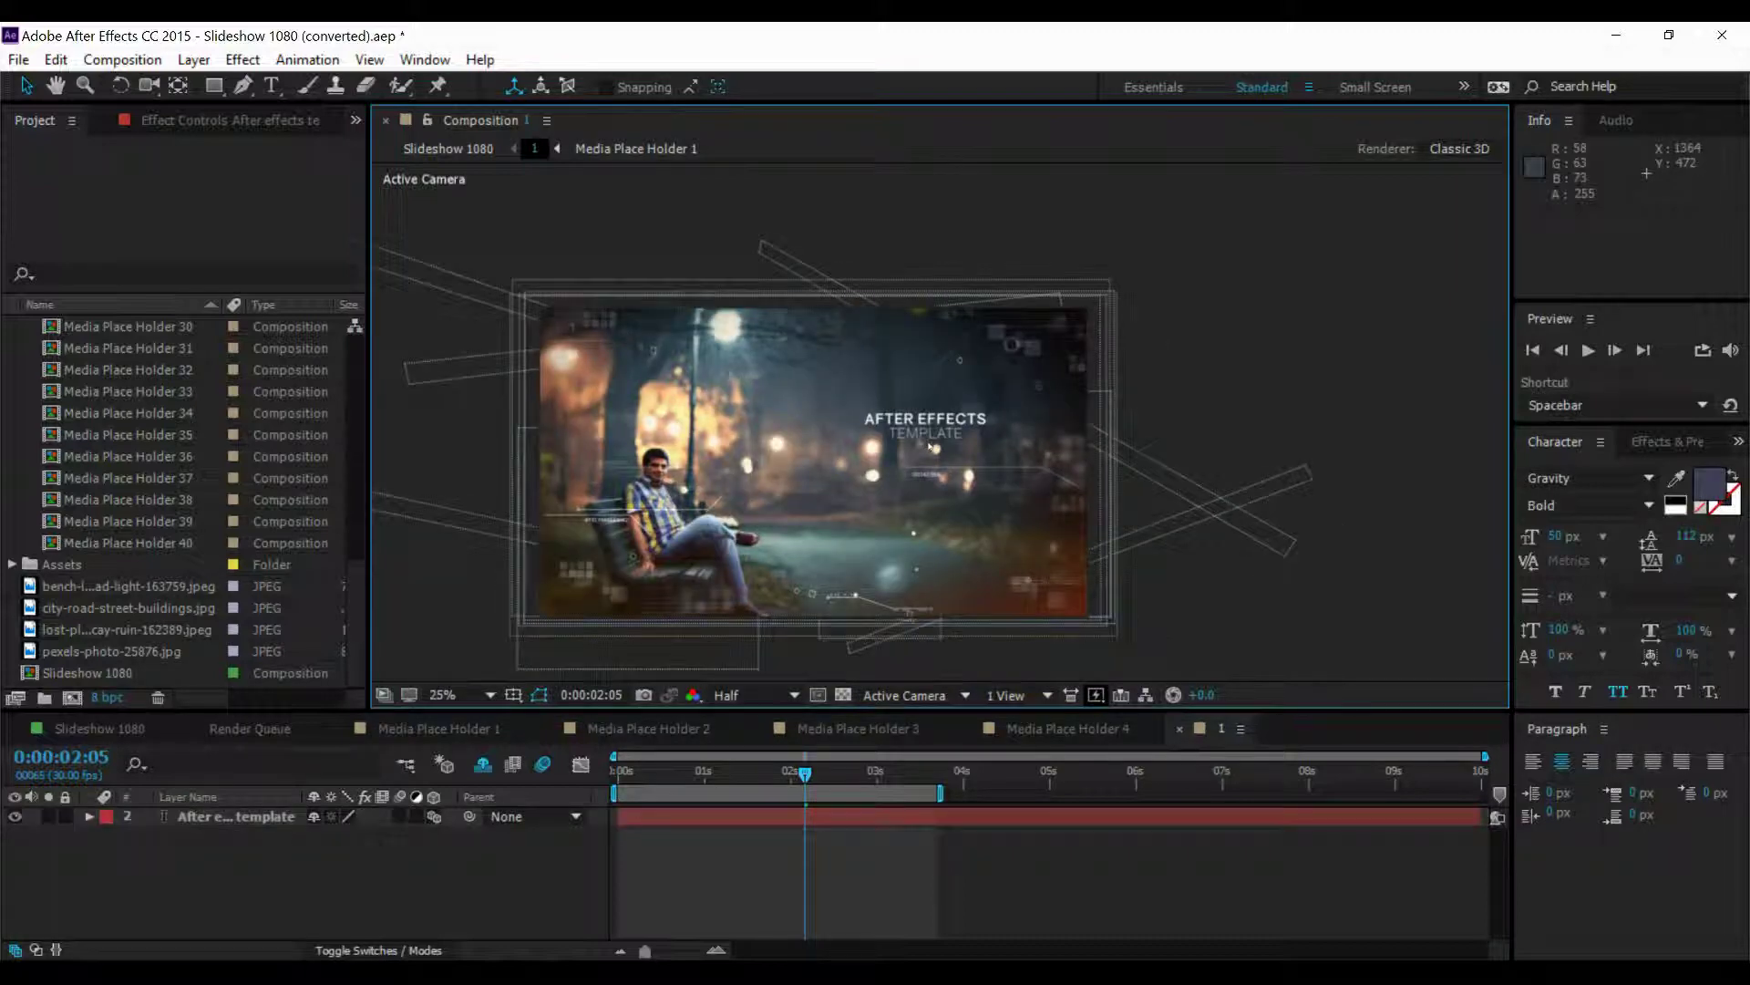
click(934, 426)
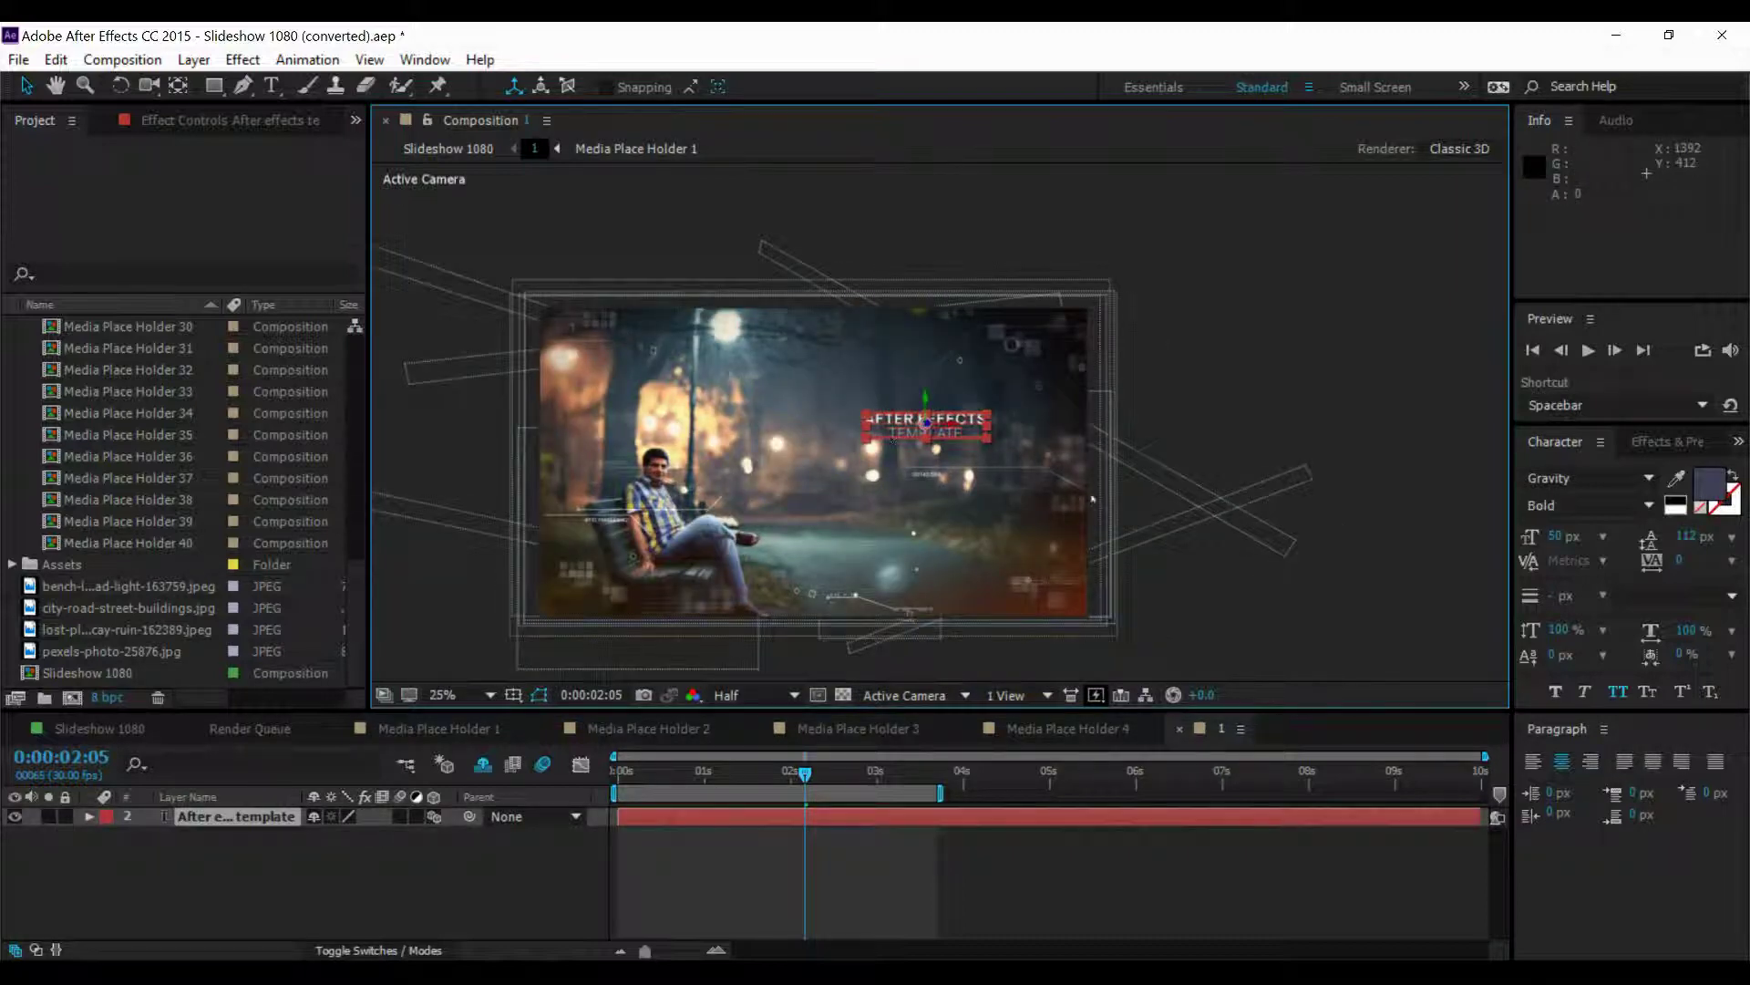
scroll(1092, 498, up, 1)
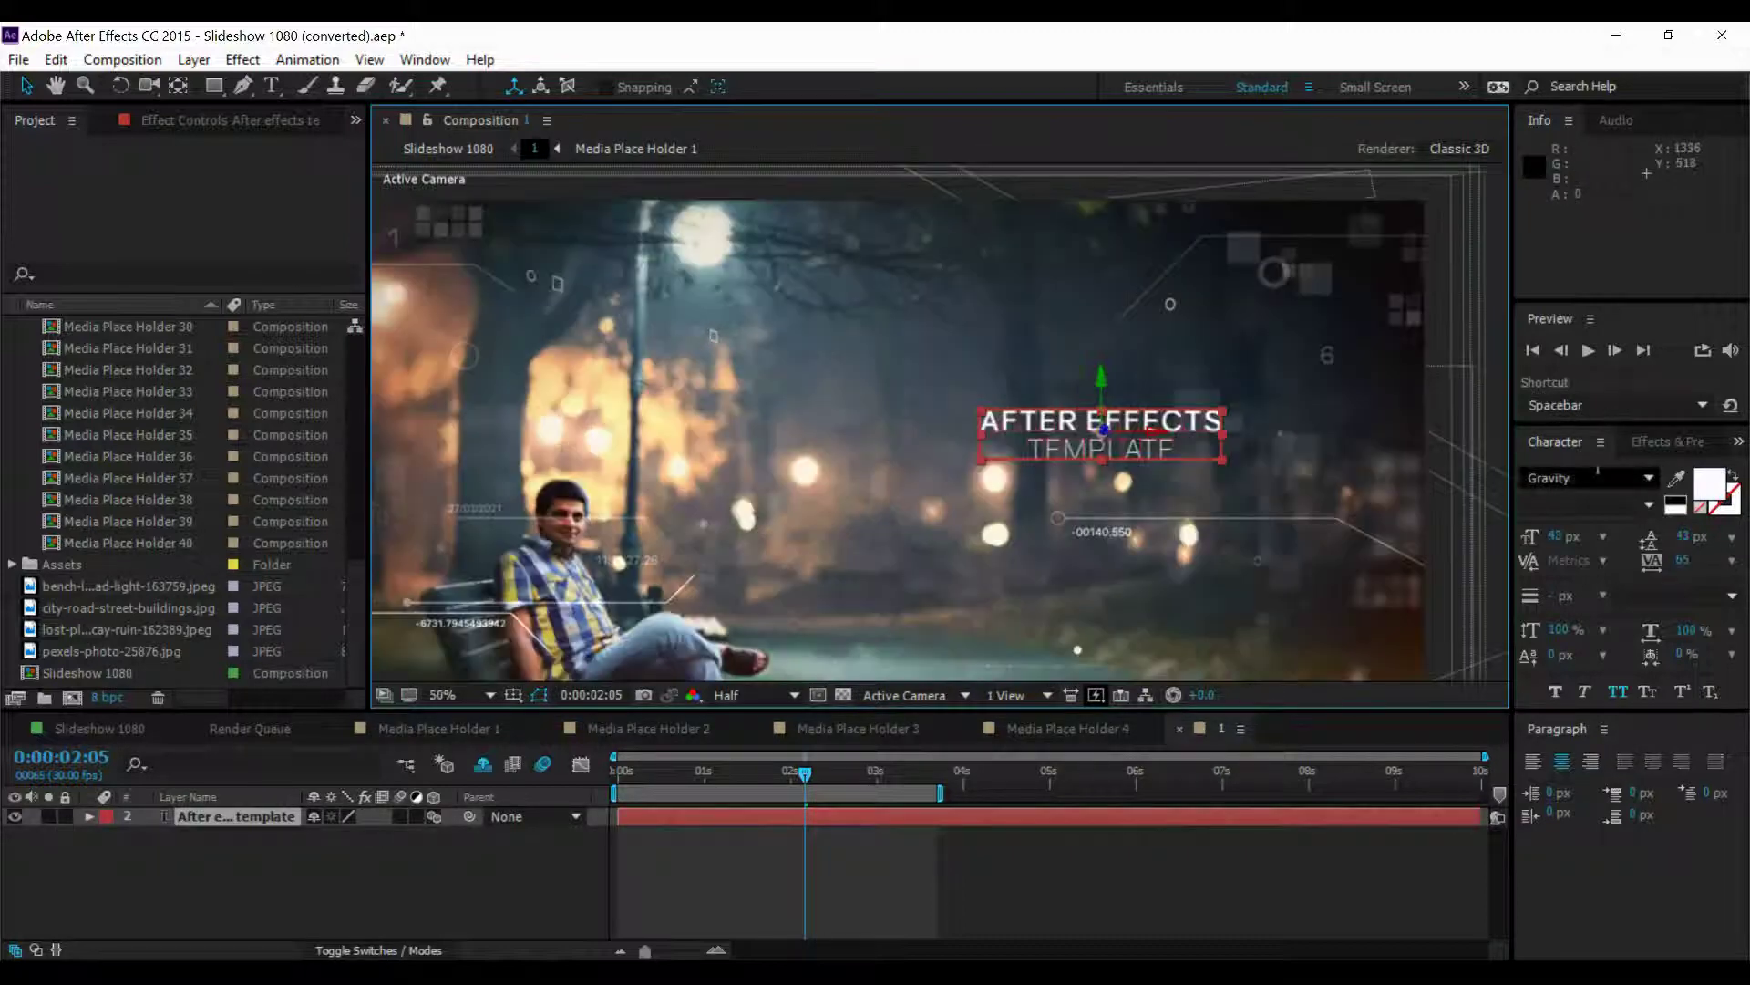
click(1648, 479)
click(1544, 676)
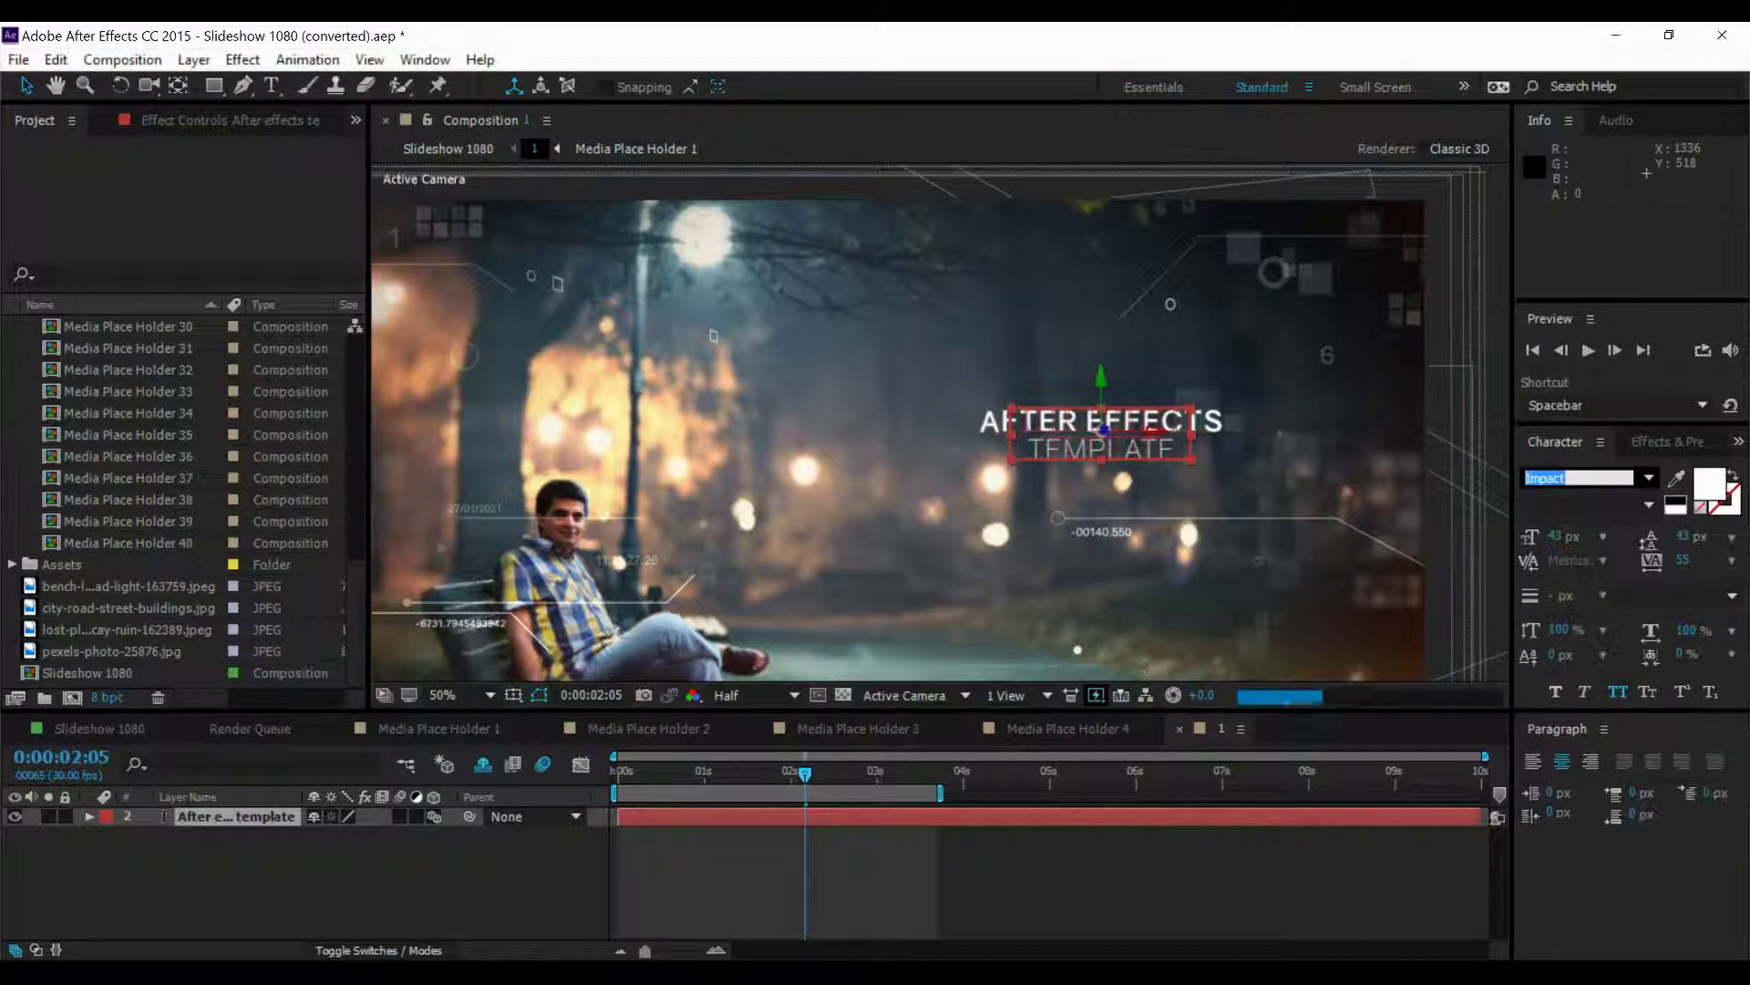
click(975, 388)
scroll(1114, 483, down, 1)
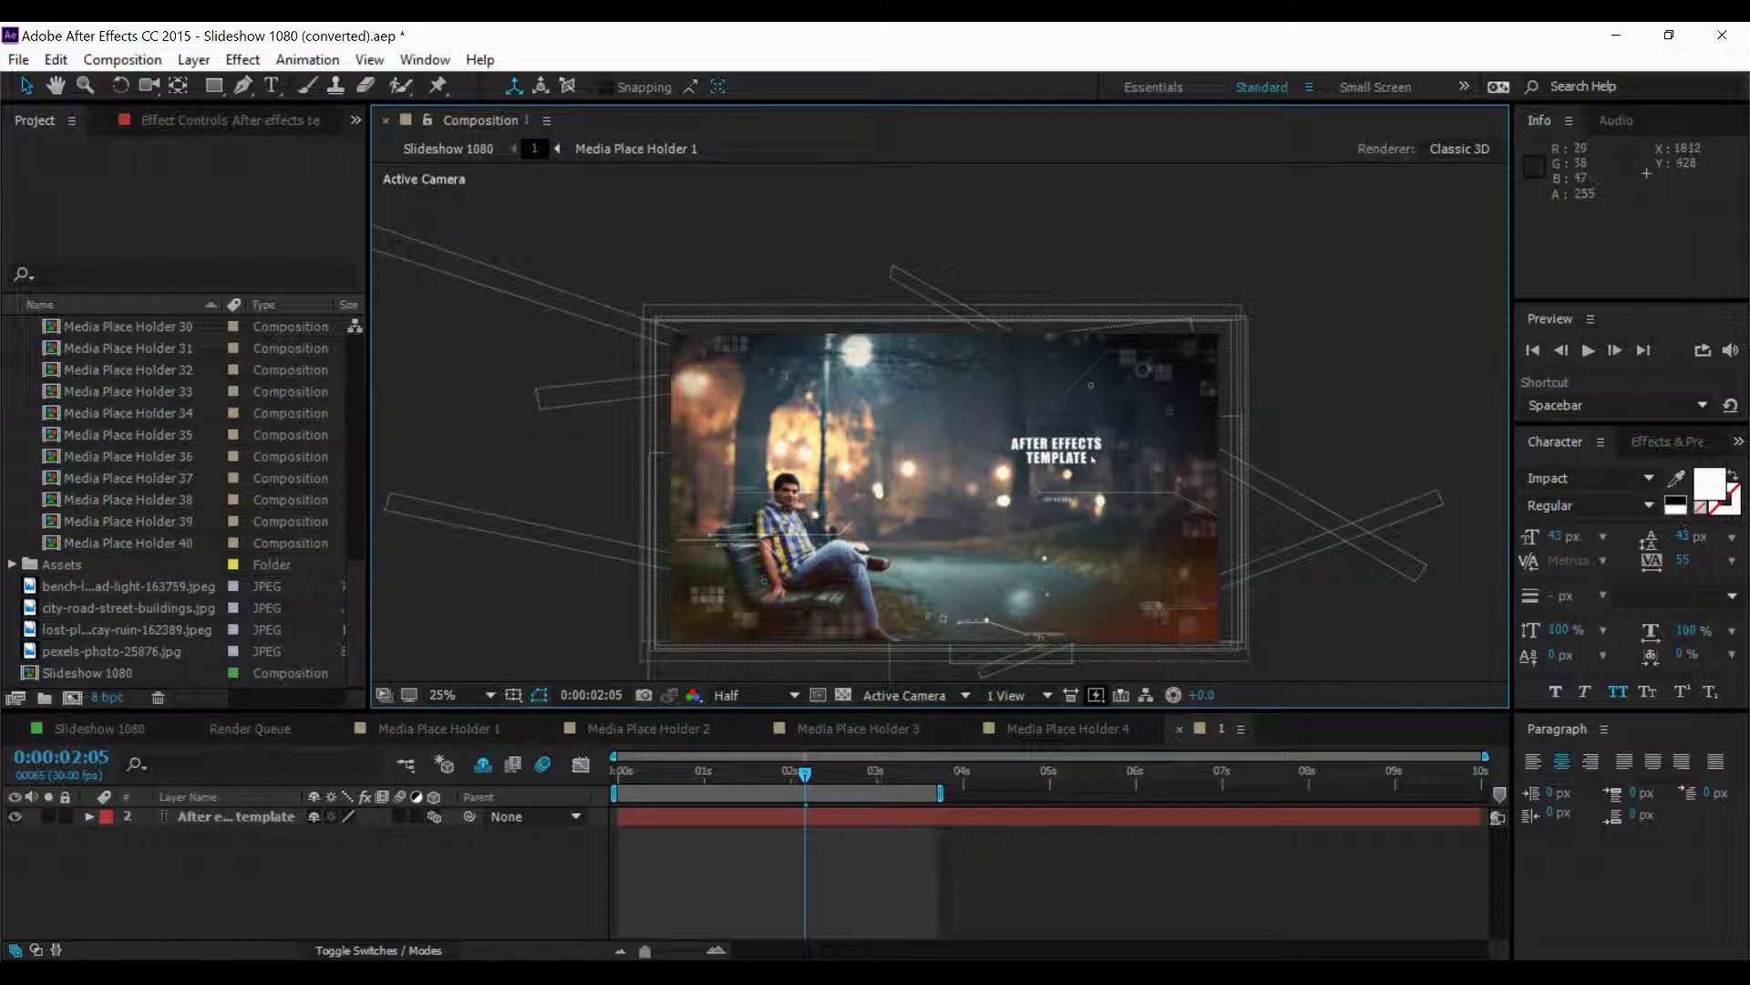
click(1049, 447)
scroll(1066, 448, up, 1)
Colour the AFTER EFFECTS TEMPLATE title light blue (4AA4E4) using the Fill Color eyedropper.
click(1709, 483)
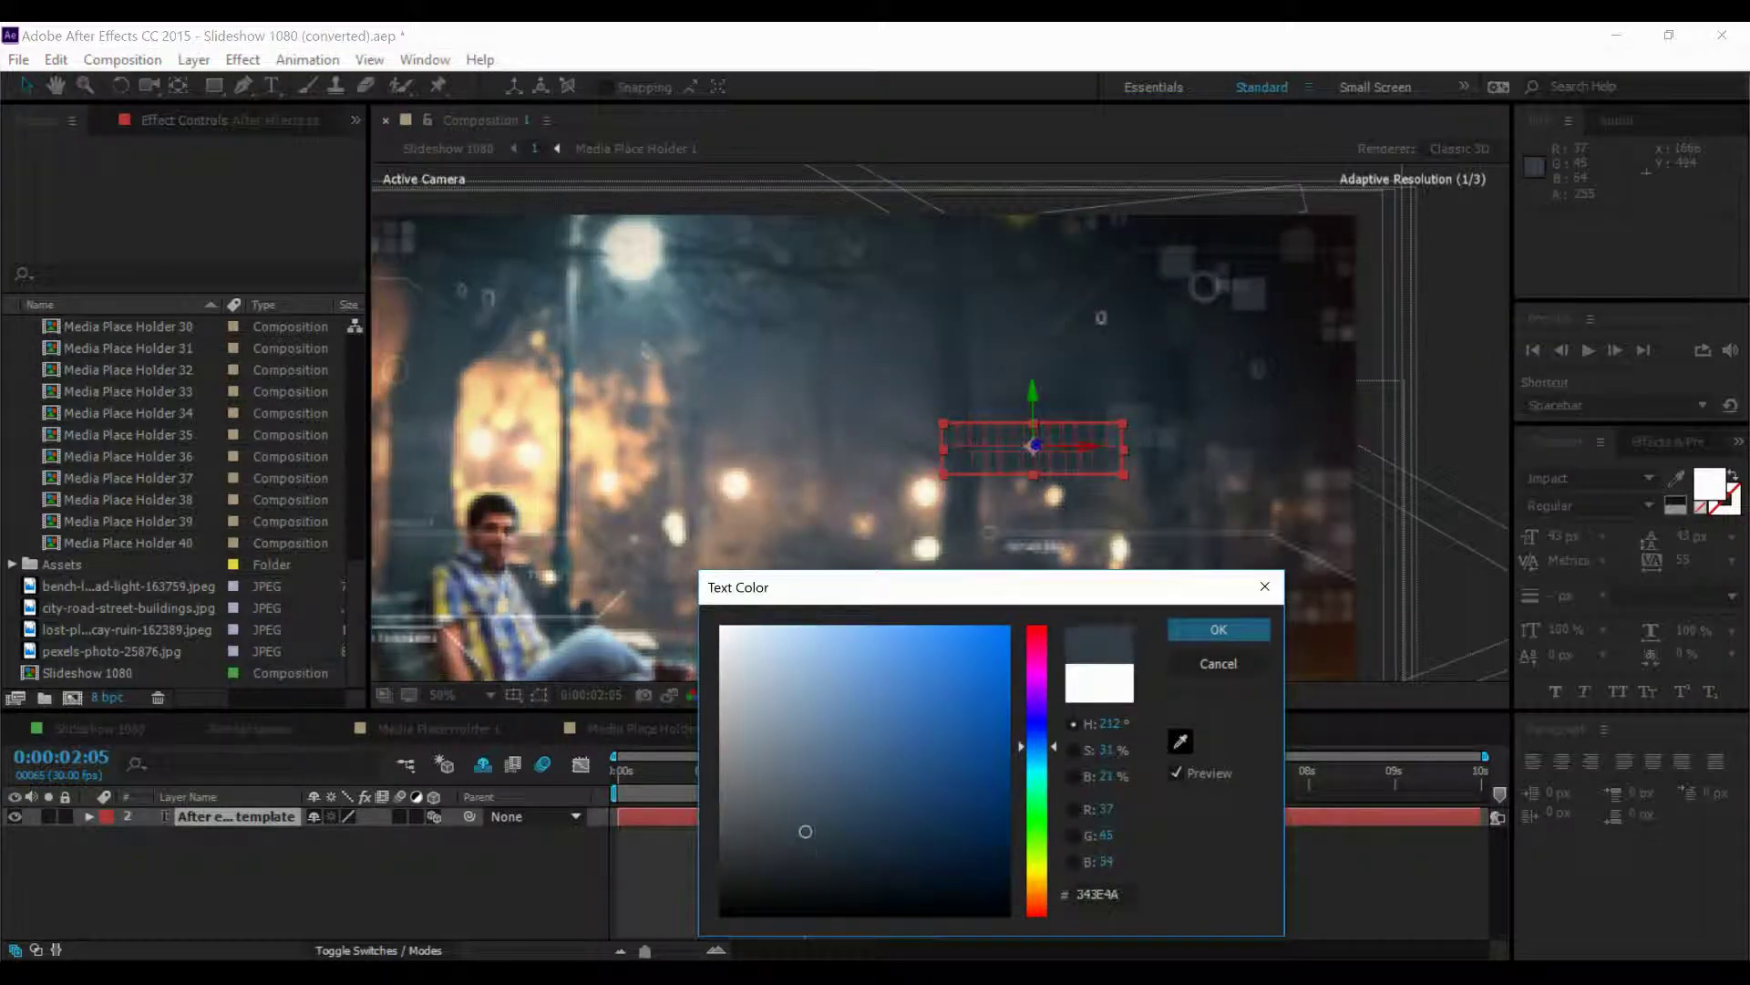
click(1035, 492)
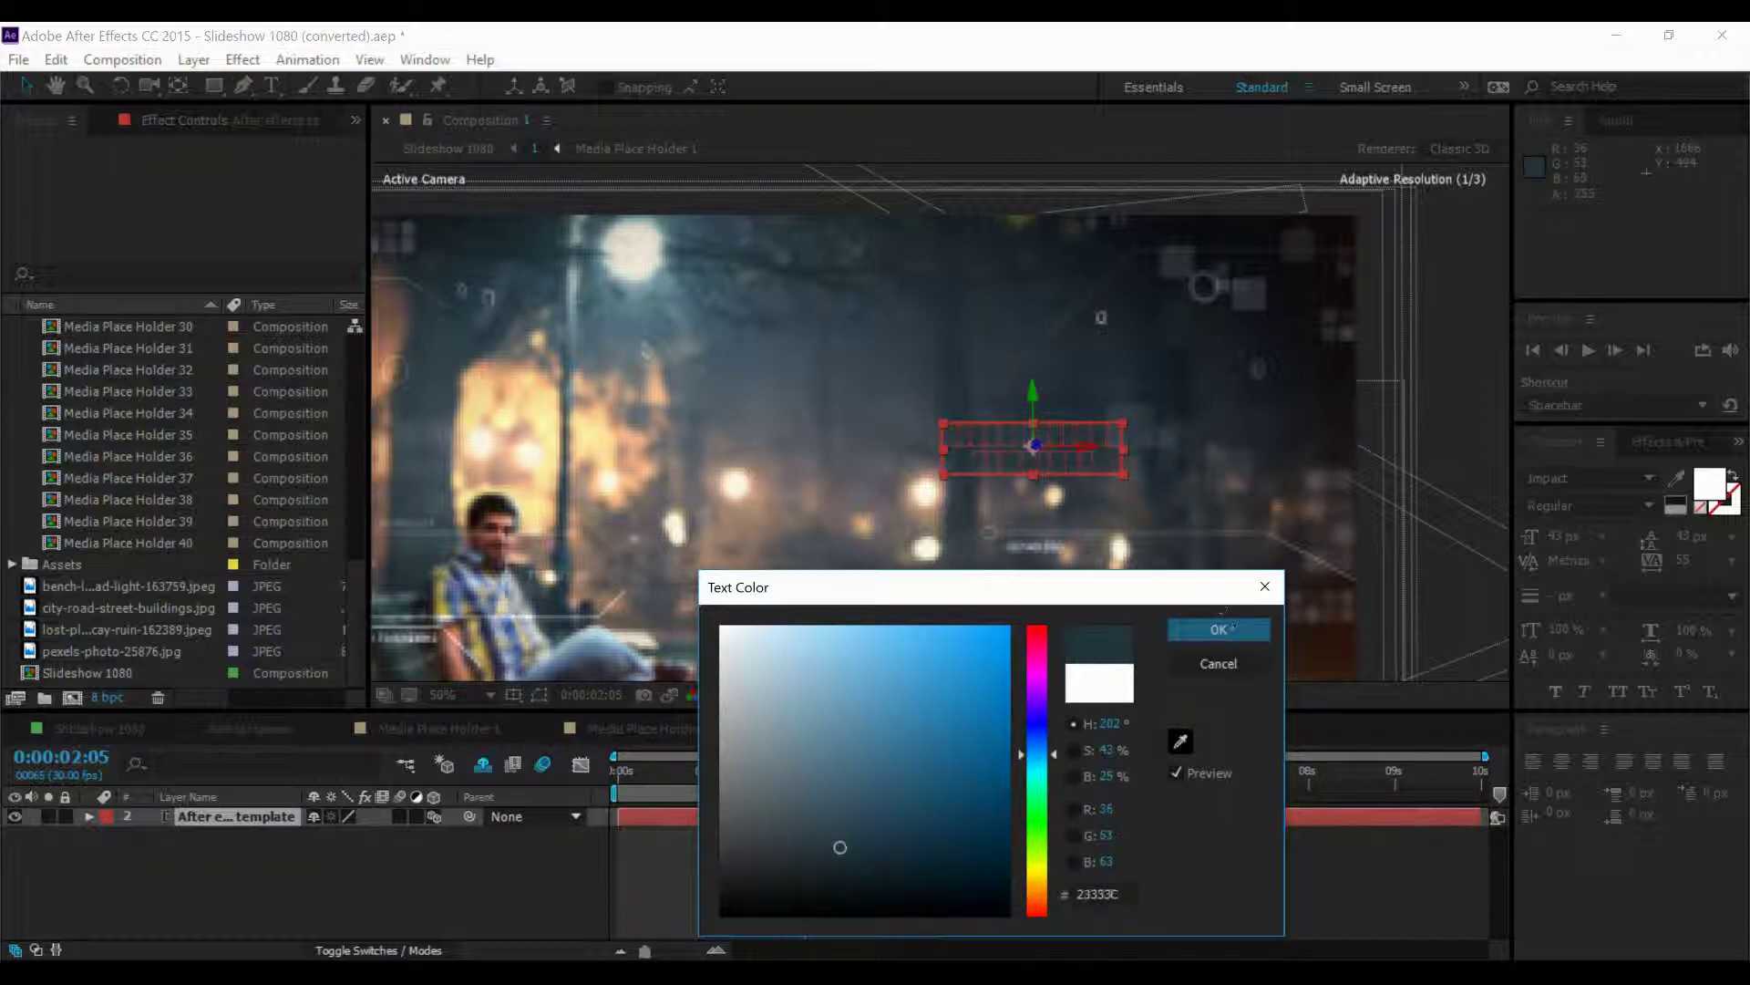
click(1232, 644)
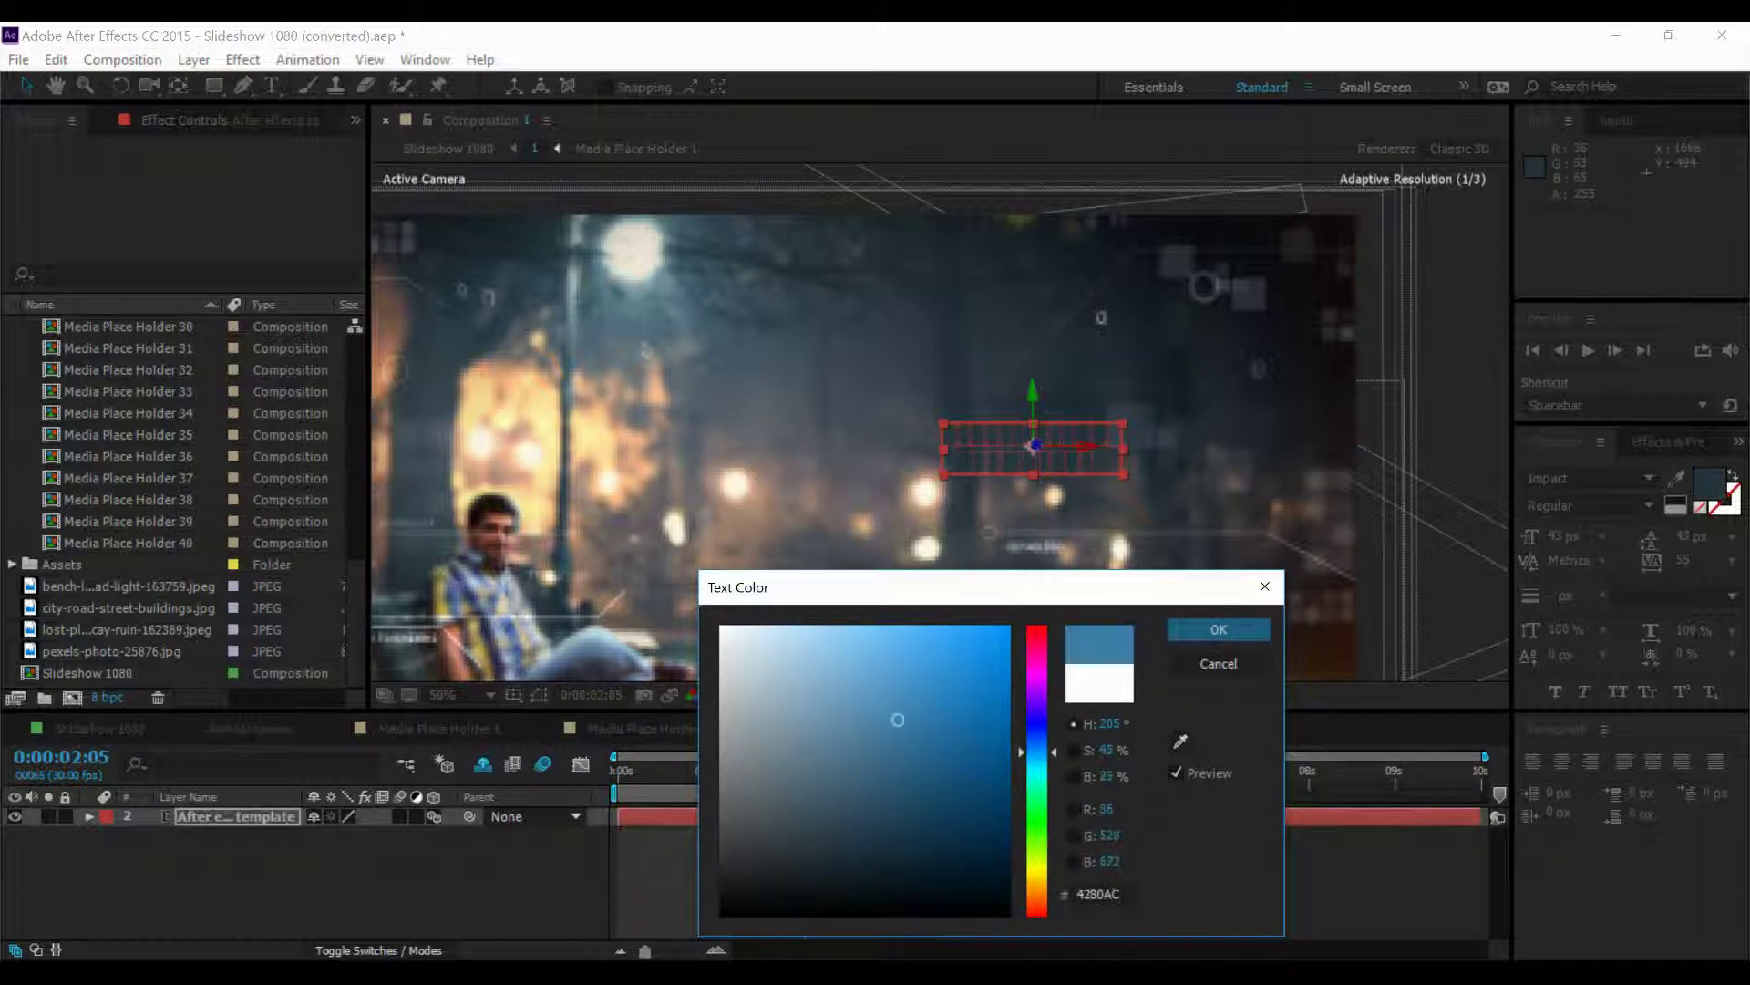
click(1242, 630)
scroll(1252, 403, down, 1)
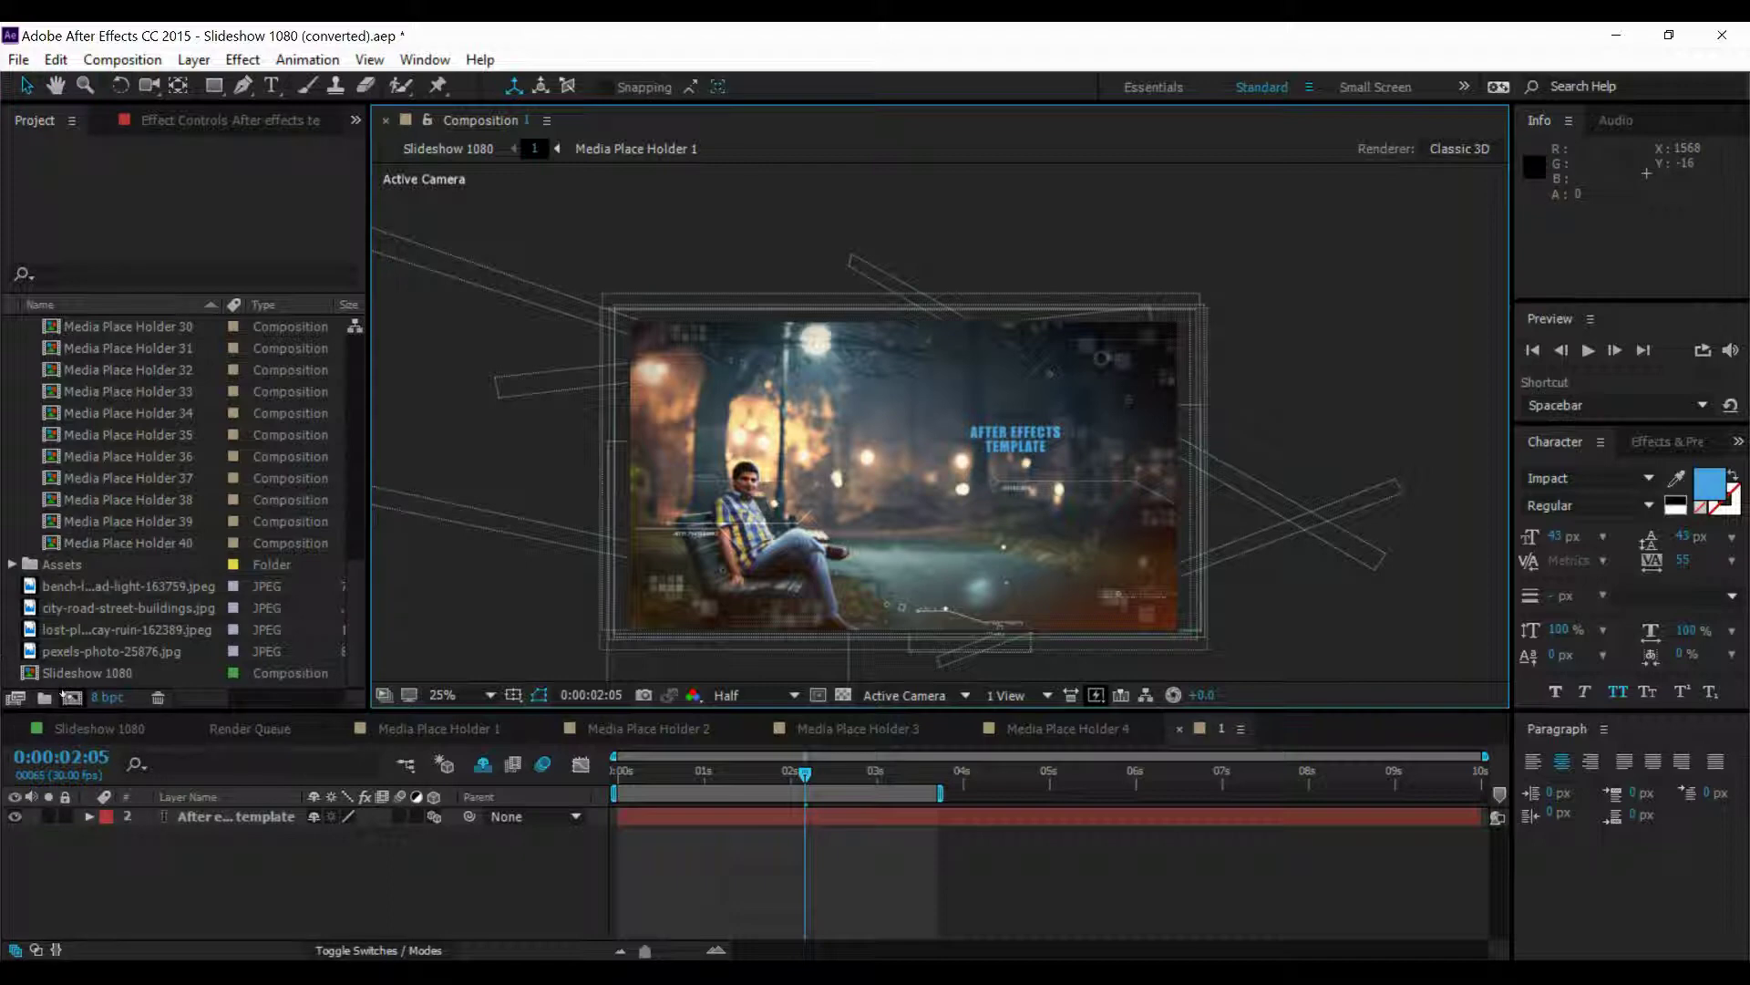
In Slideshow 1080, go to 0:00:10:10 and select the city-street slide's layer 3.
click(79, 735)
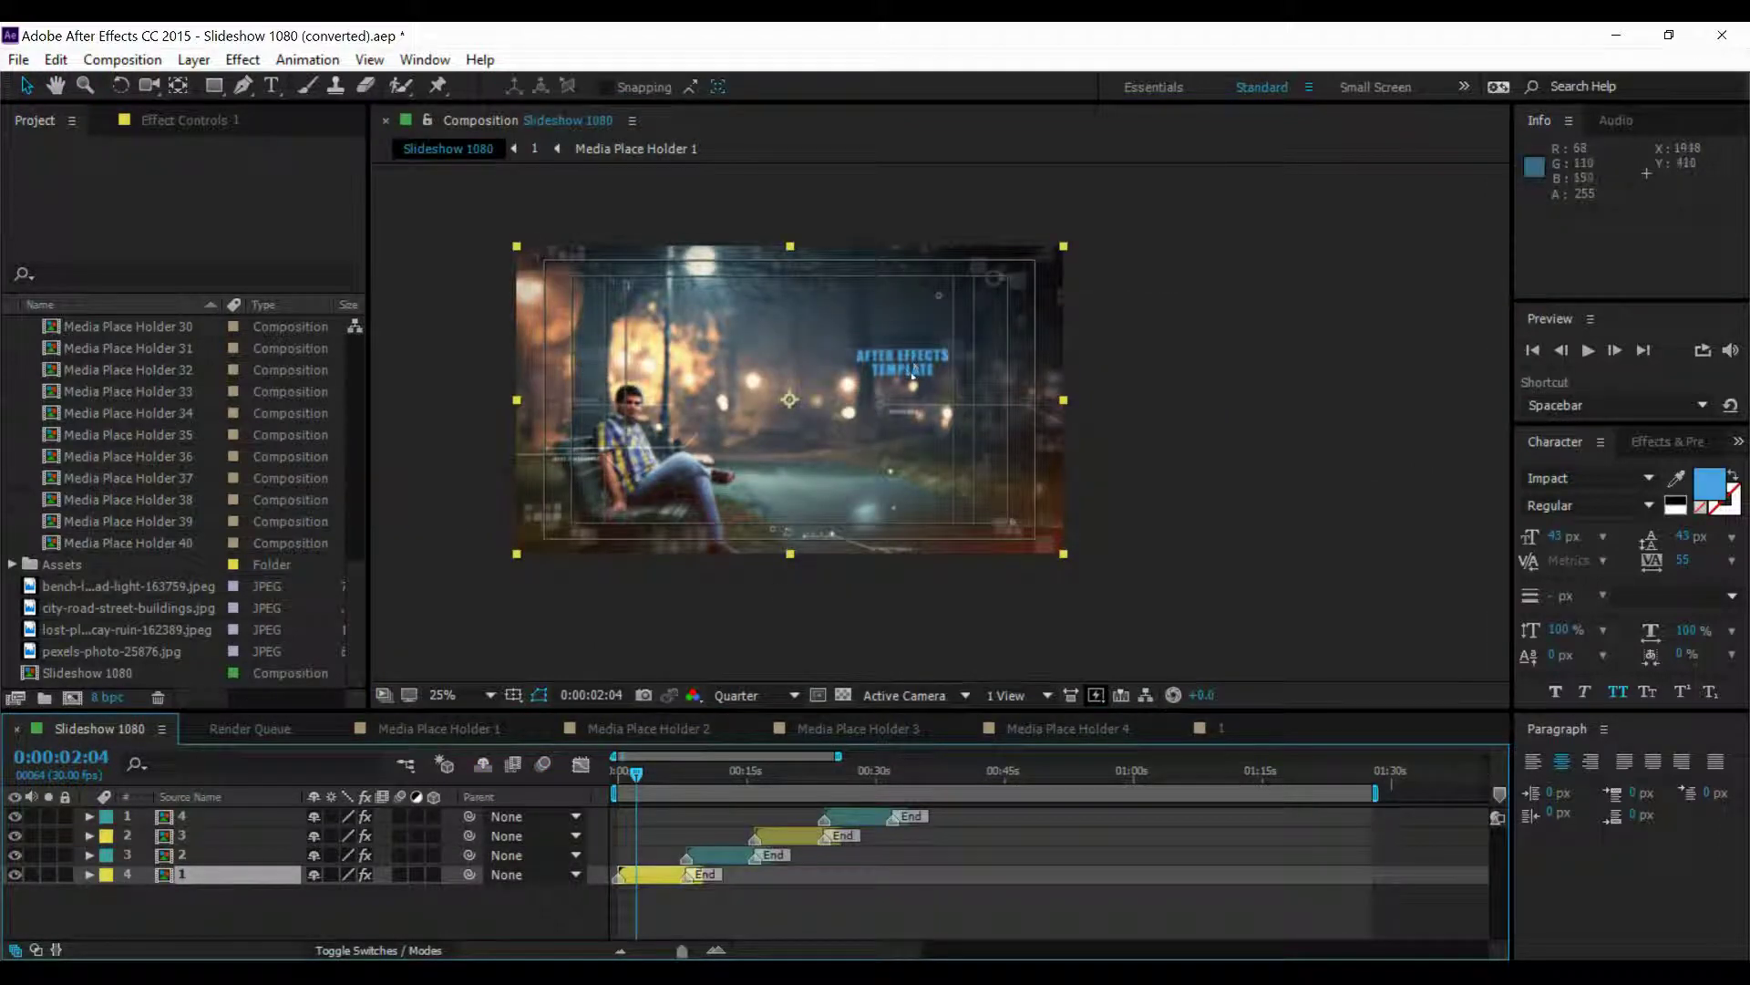
scroll(913, 374, down, 1)
scroll(784, 319, up, 1)
scroll(1094, 424, up, 1)
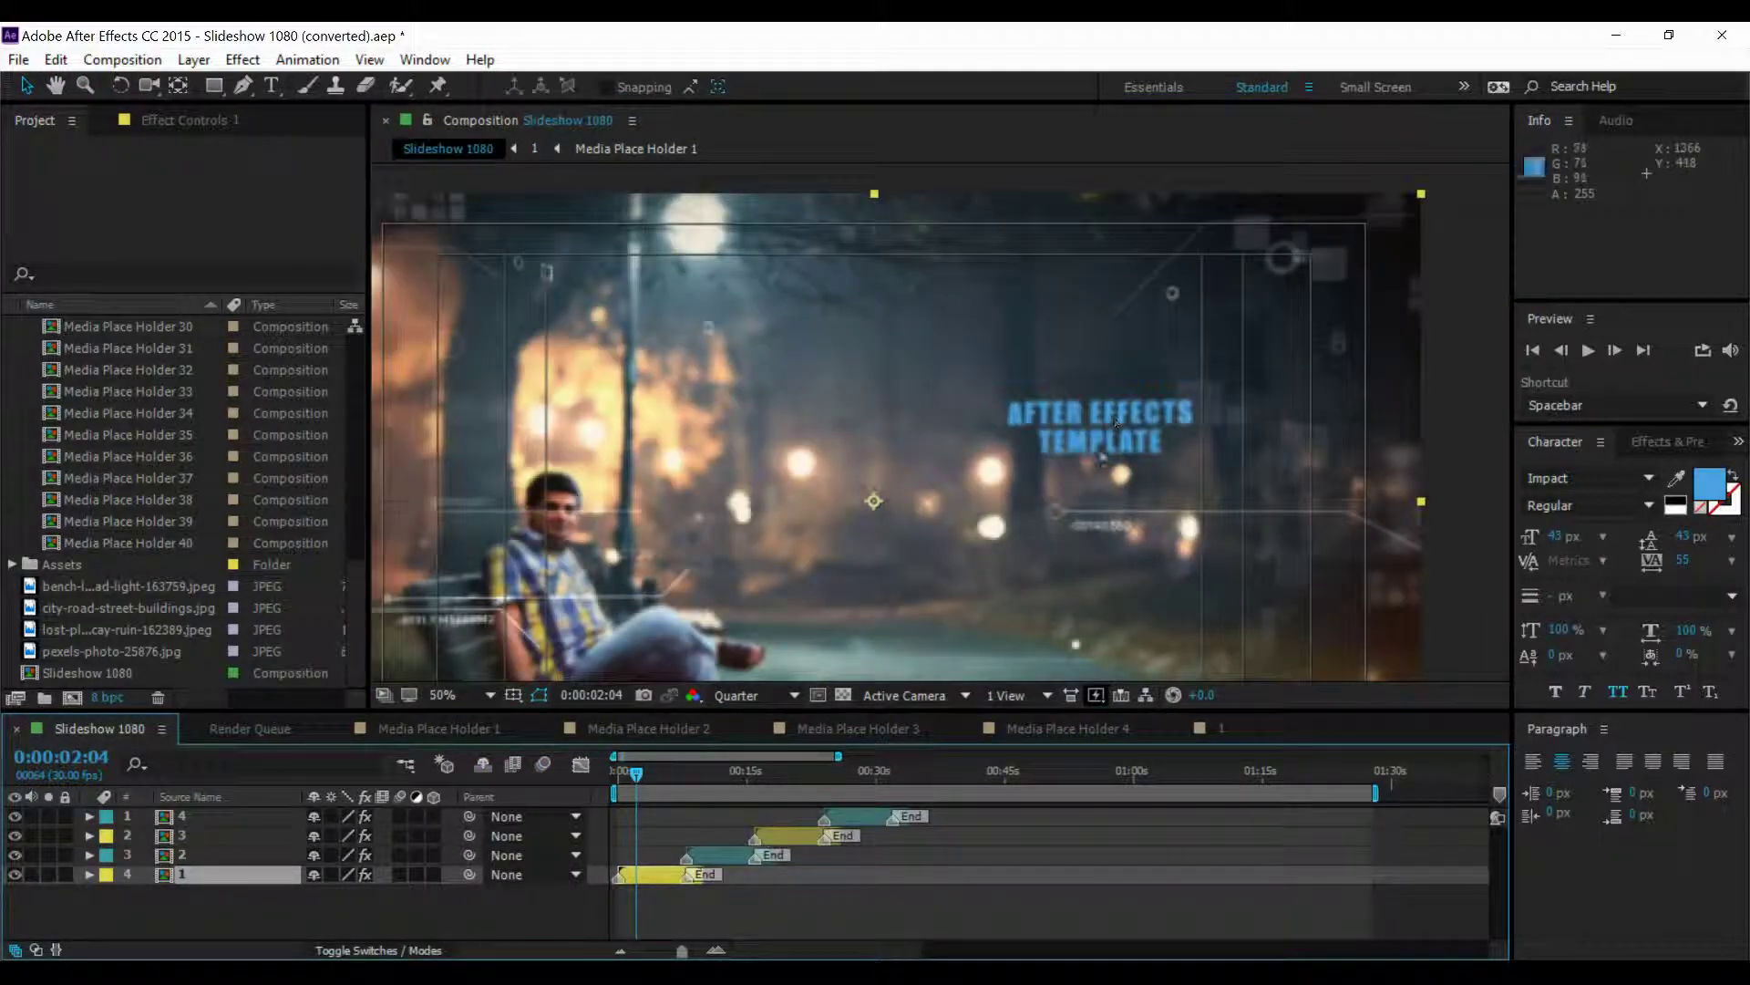
scroll(1001, 451, down, 2)
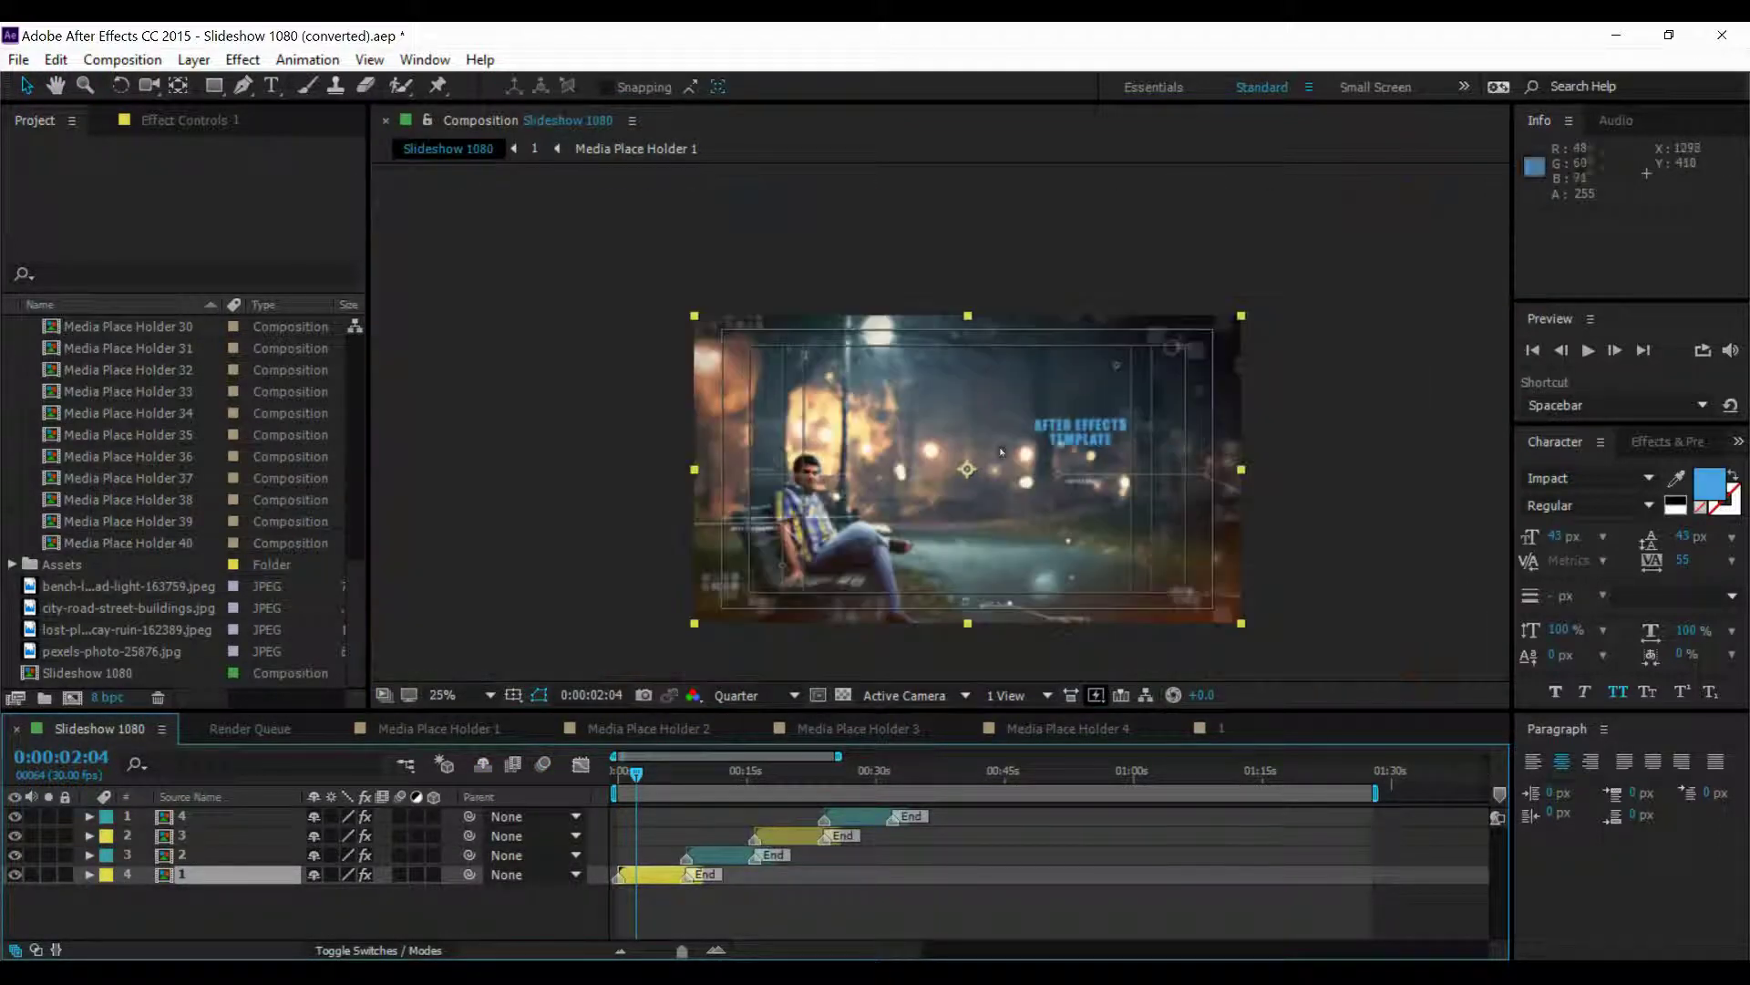
click(707, 771)
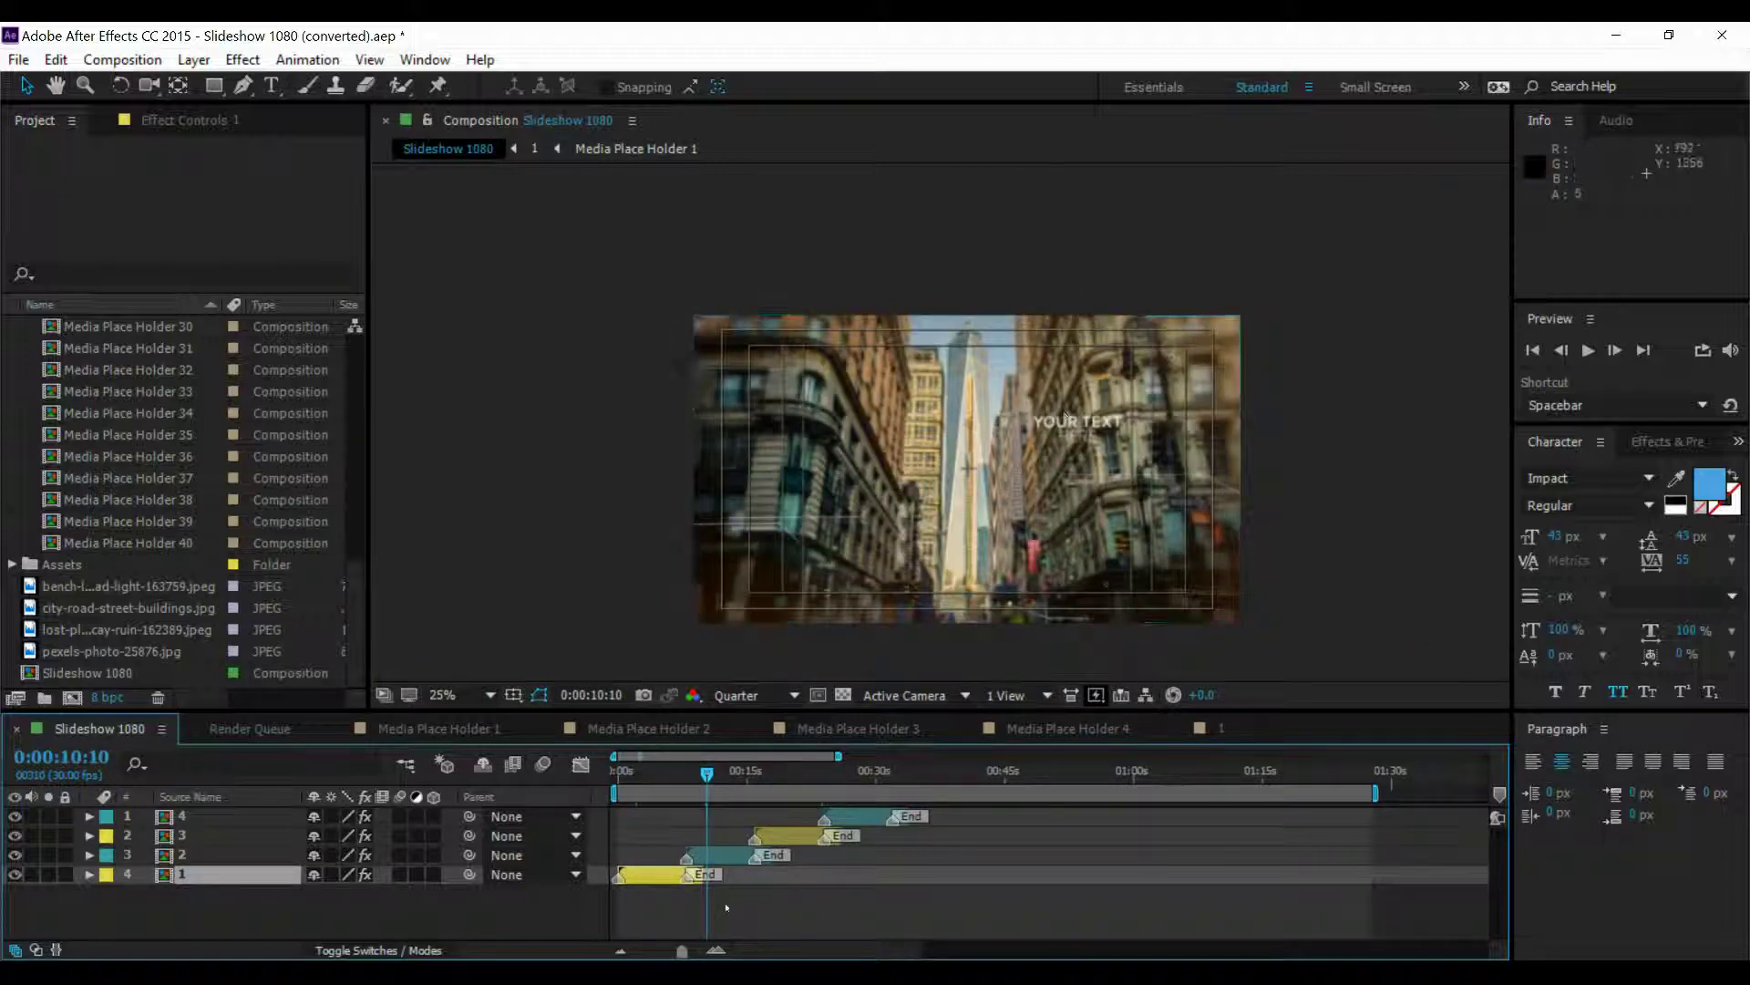
click(718, 858)
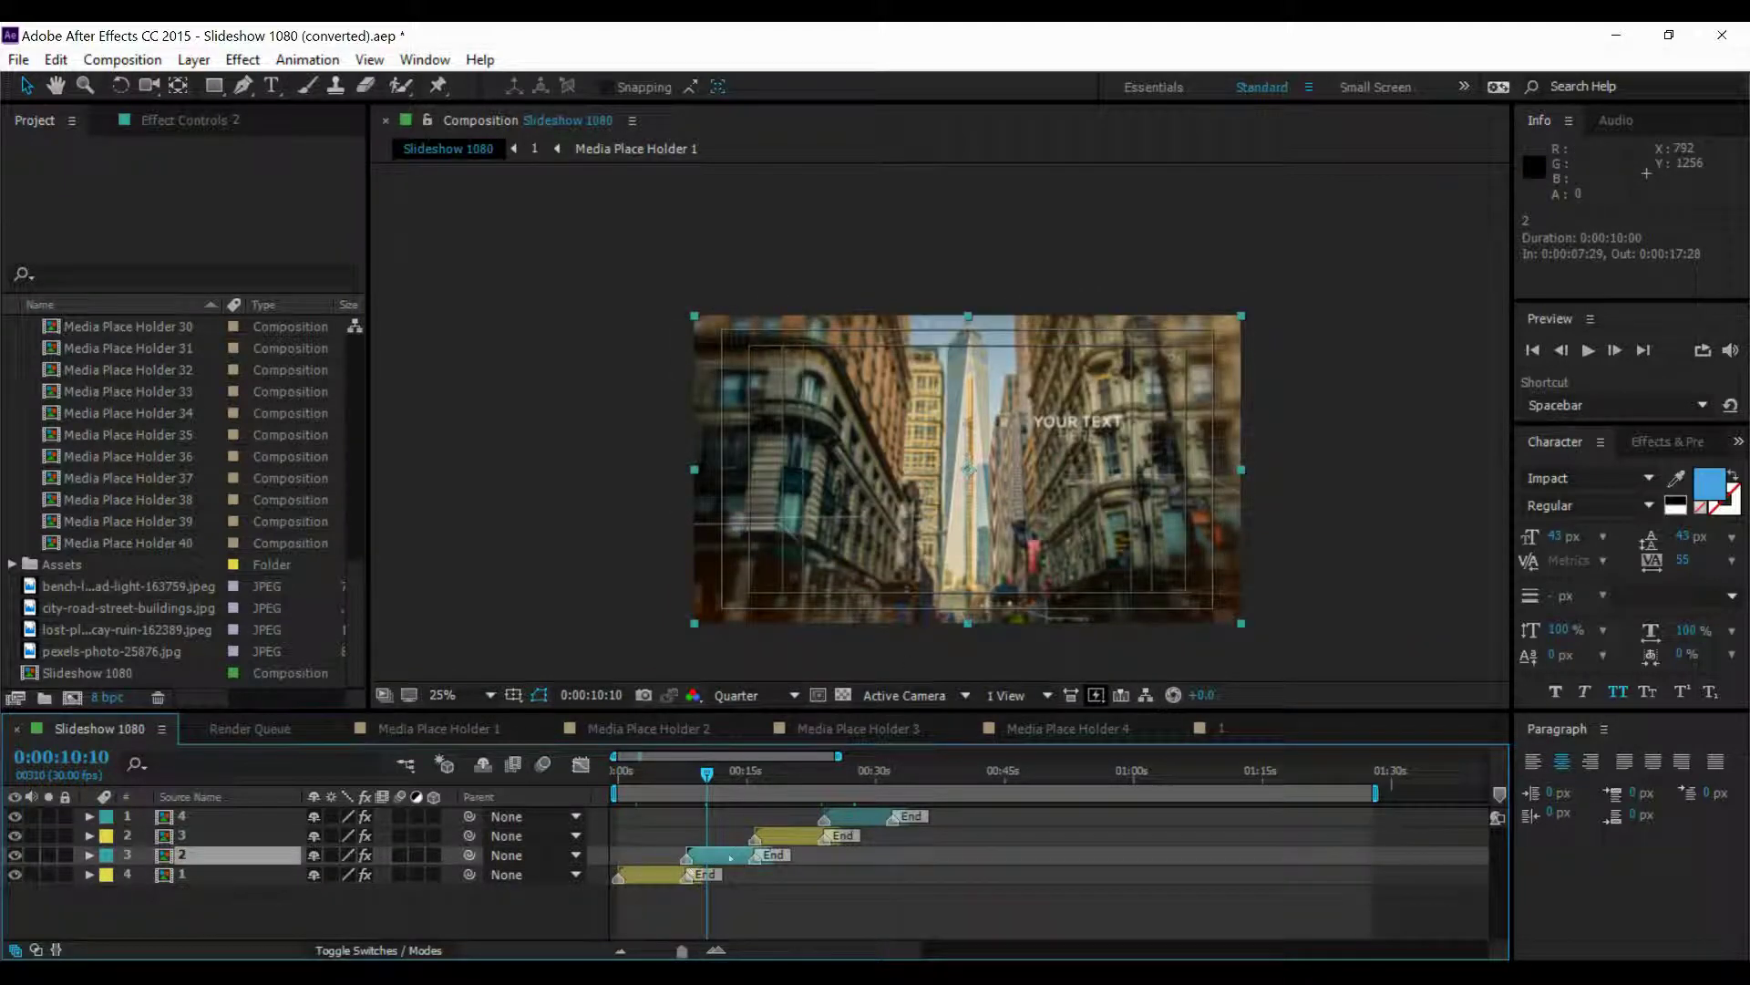
Inside slide composition 2, move the title to the lower left.
double_click(730, 857)
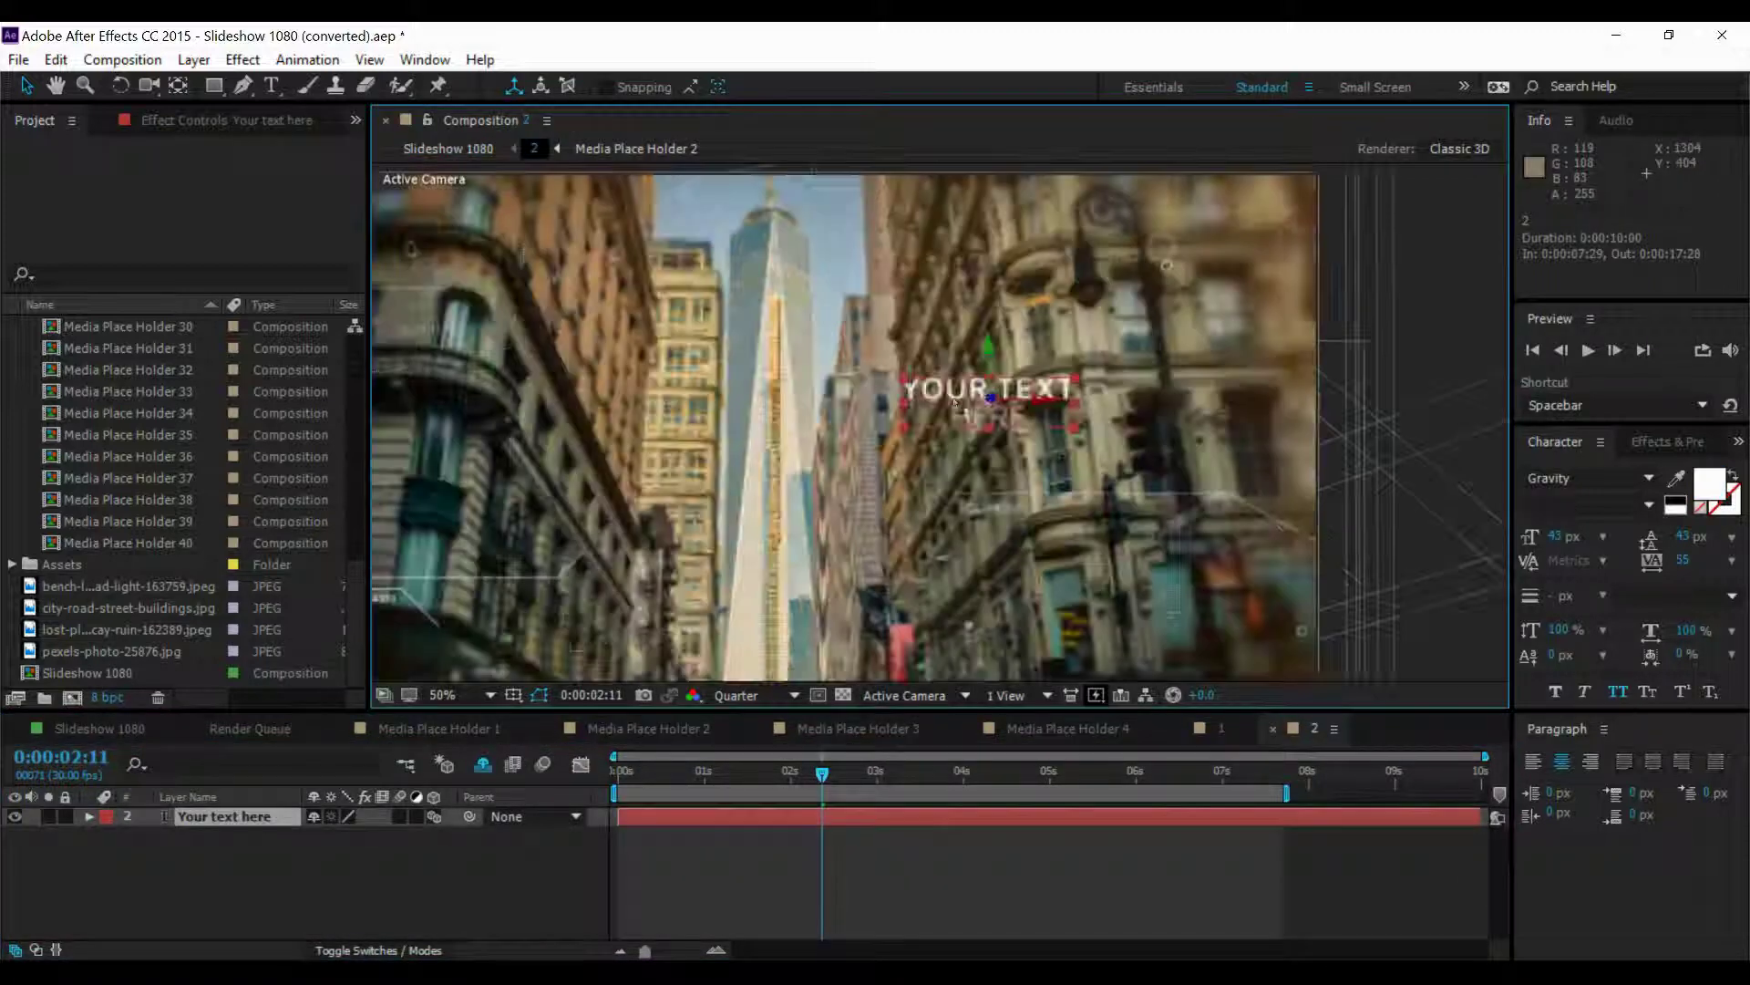
drag(954, 401, 933, 480)
scroll(932, 481, down, 1)
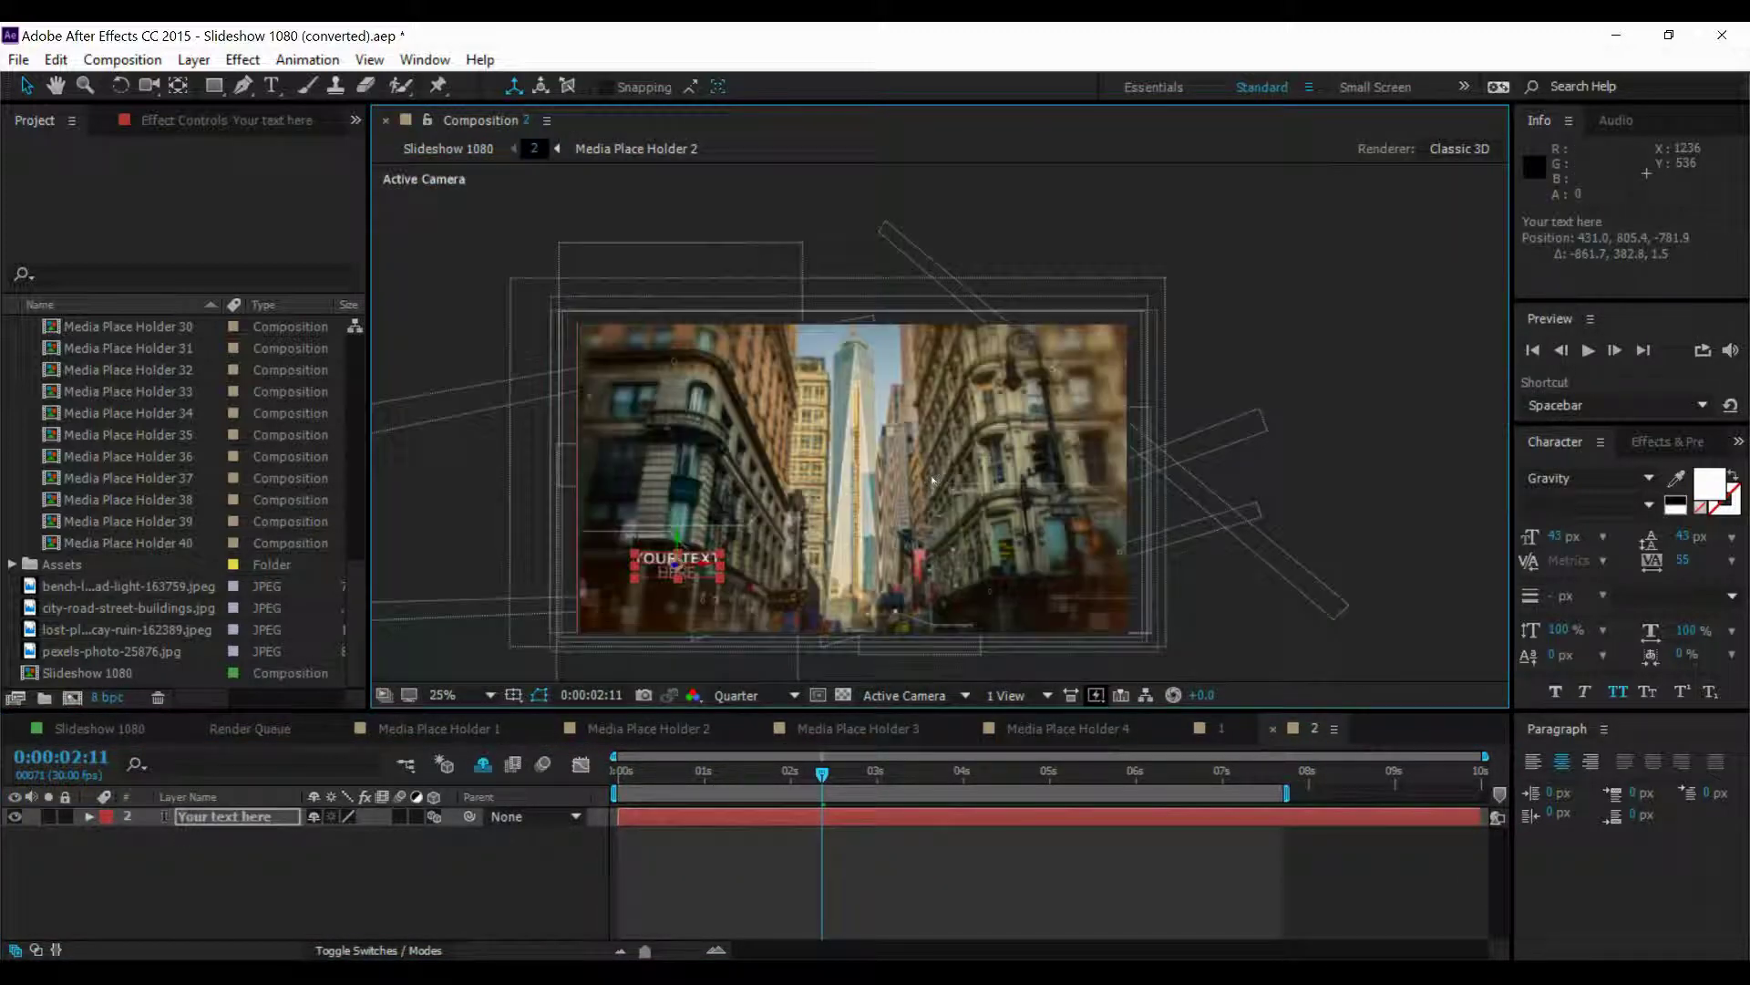
scroll(677, 564, up, 2)
scroll(676, 563, down, 1)
click(750, 653)
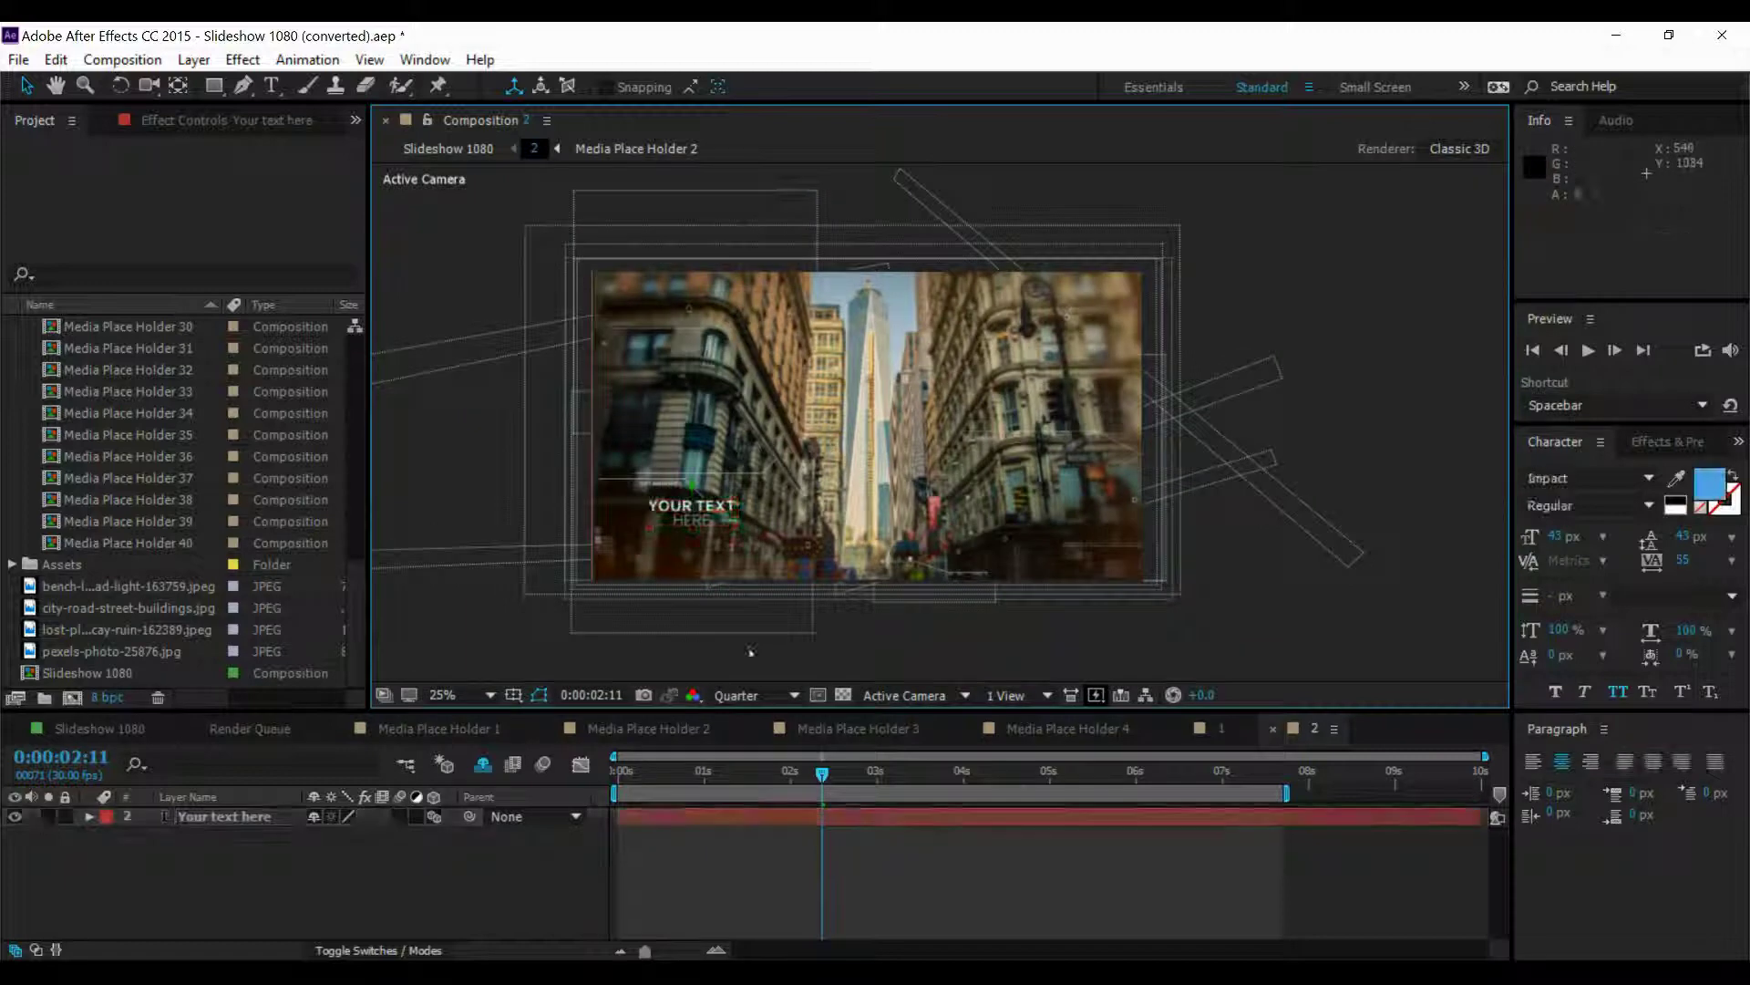
Hide the YOUR TEXT HERE title layer and go back to Slideshow 1080.
scroll(771, 470, up, 2)
scroll(758, 643, down, 2)
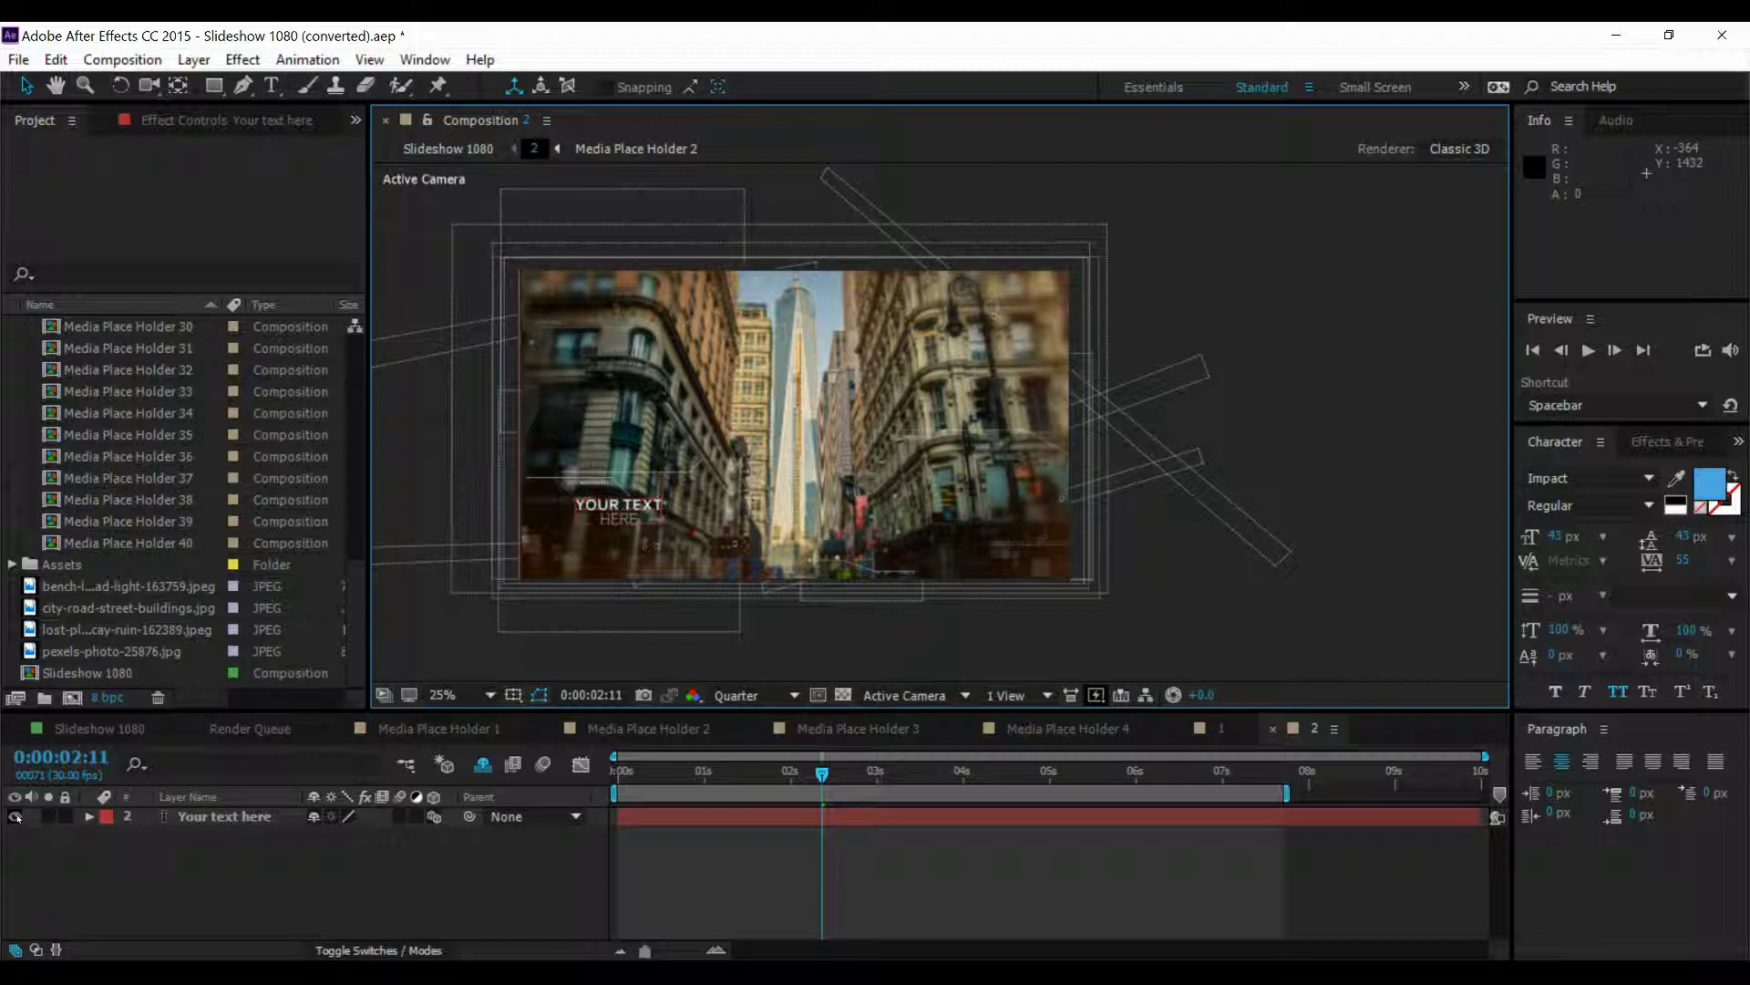
click(15, 817)
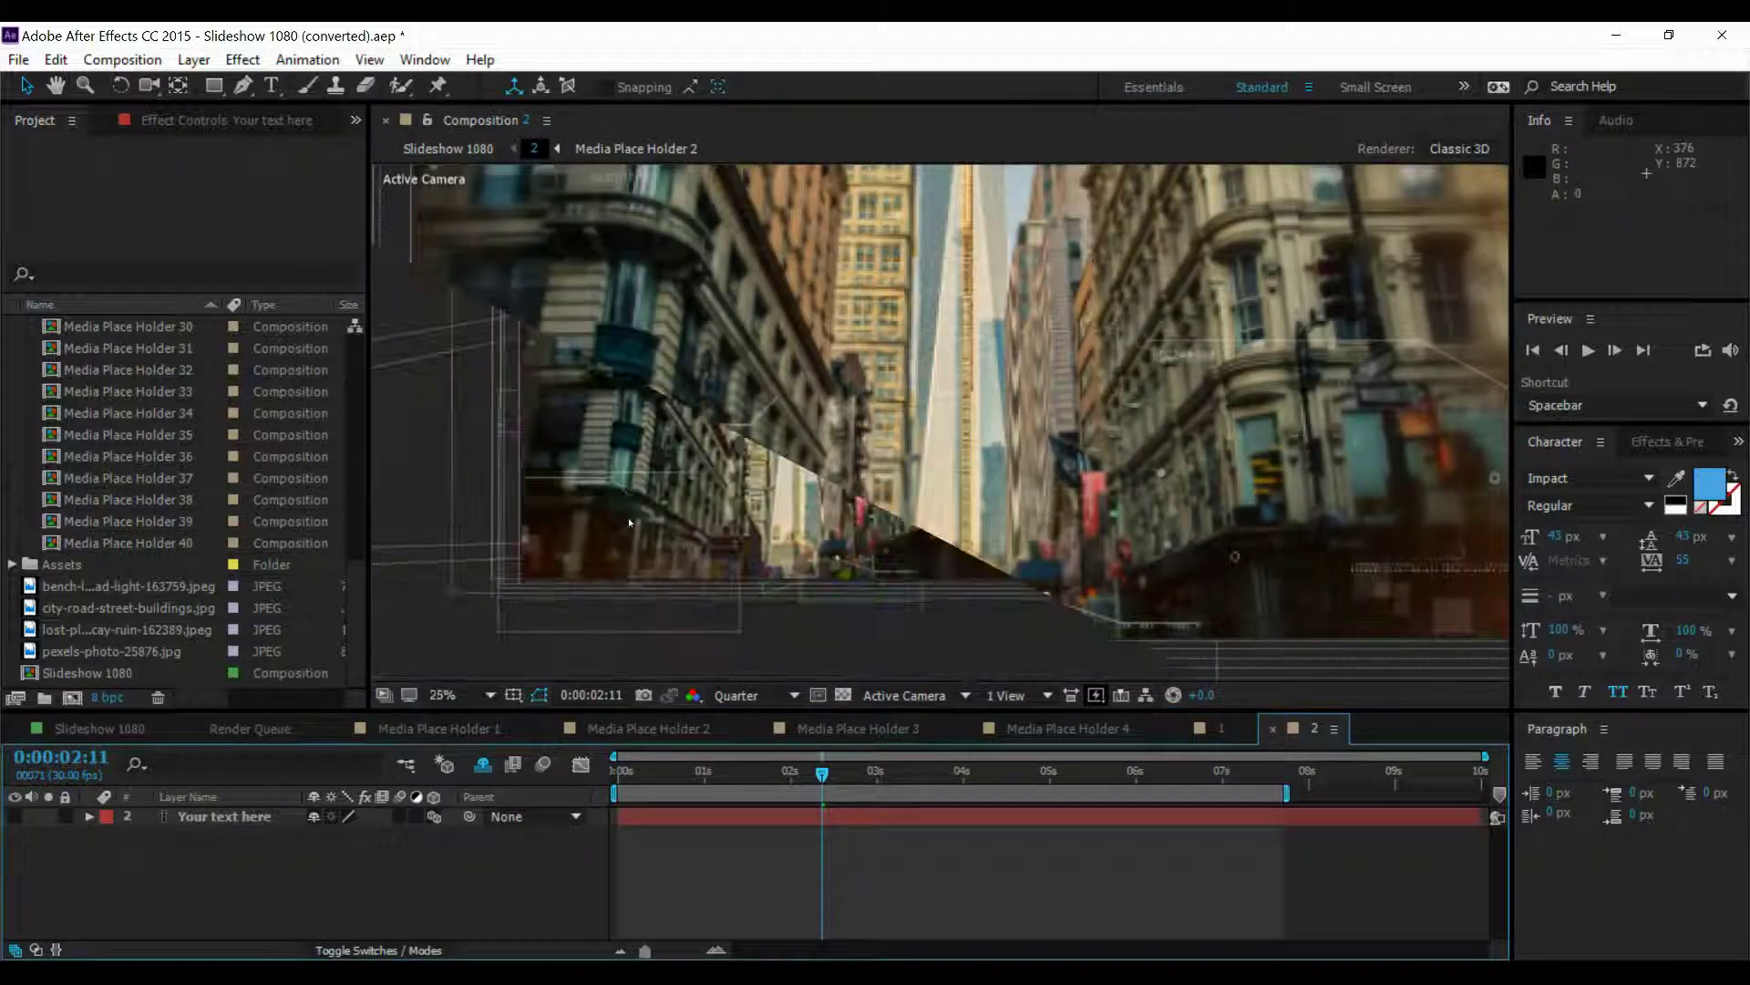
click(448, 149)
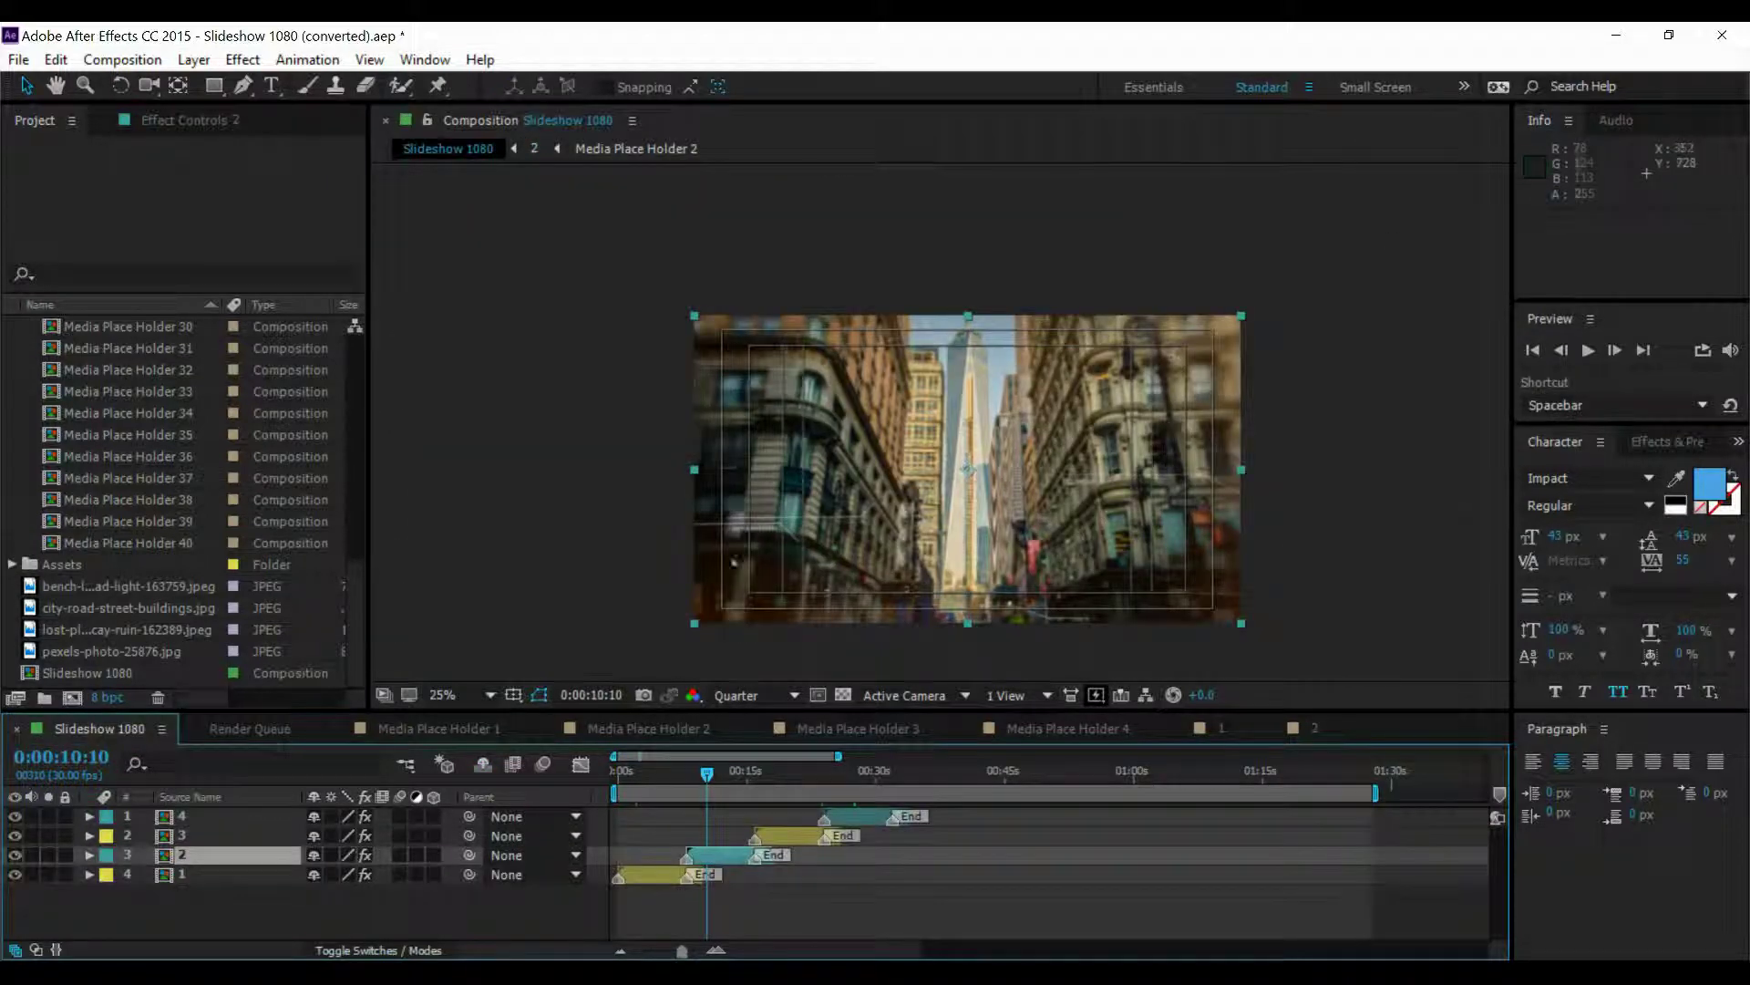
drag(795, 525, 757, 495)
click(787, 770)
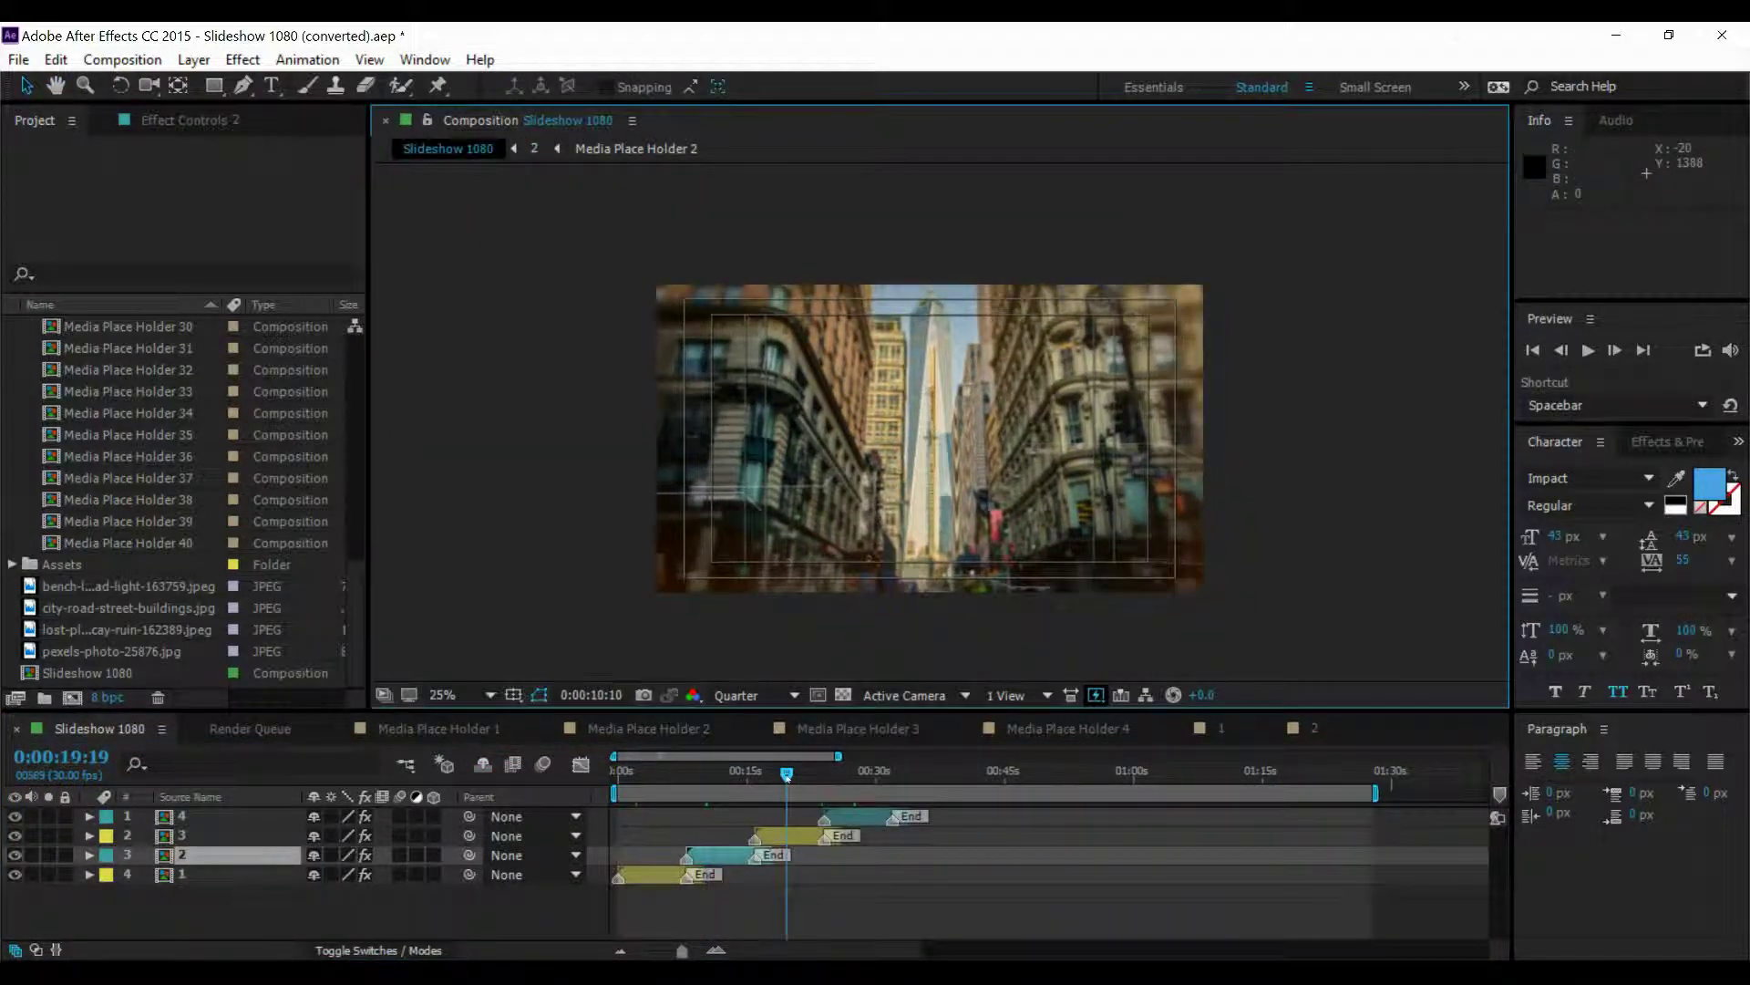
scroll(876, 438, up, 2)
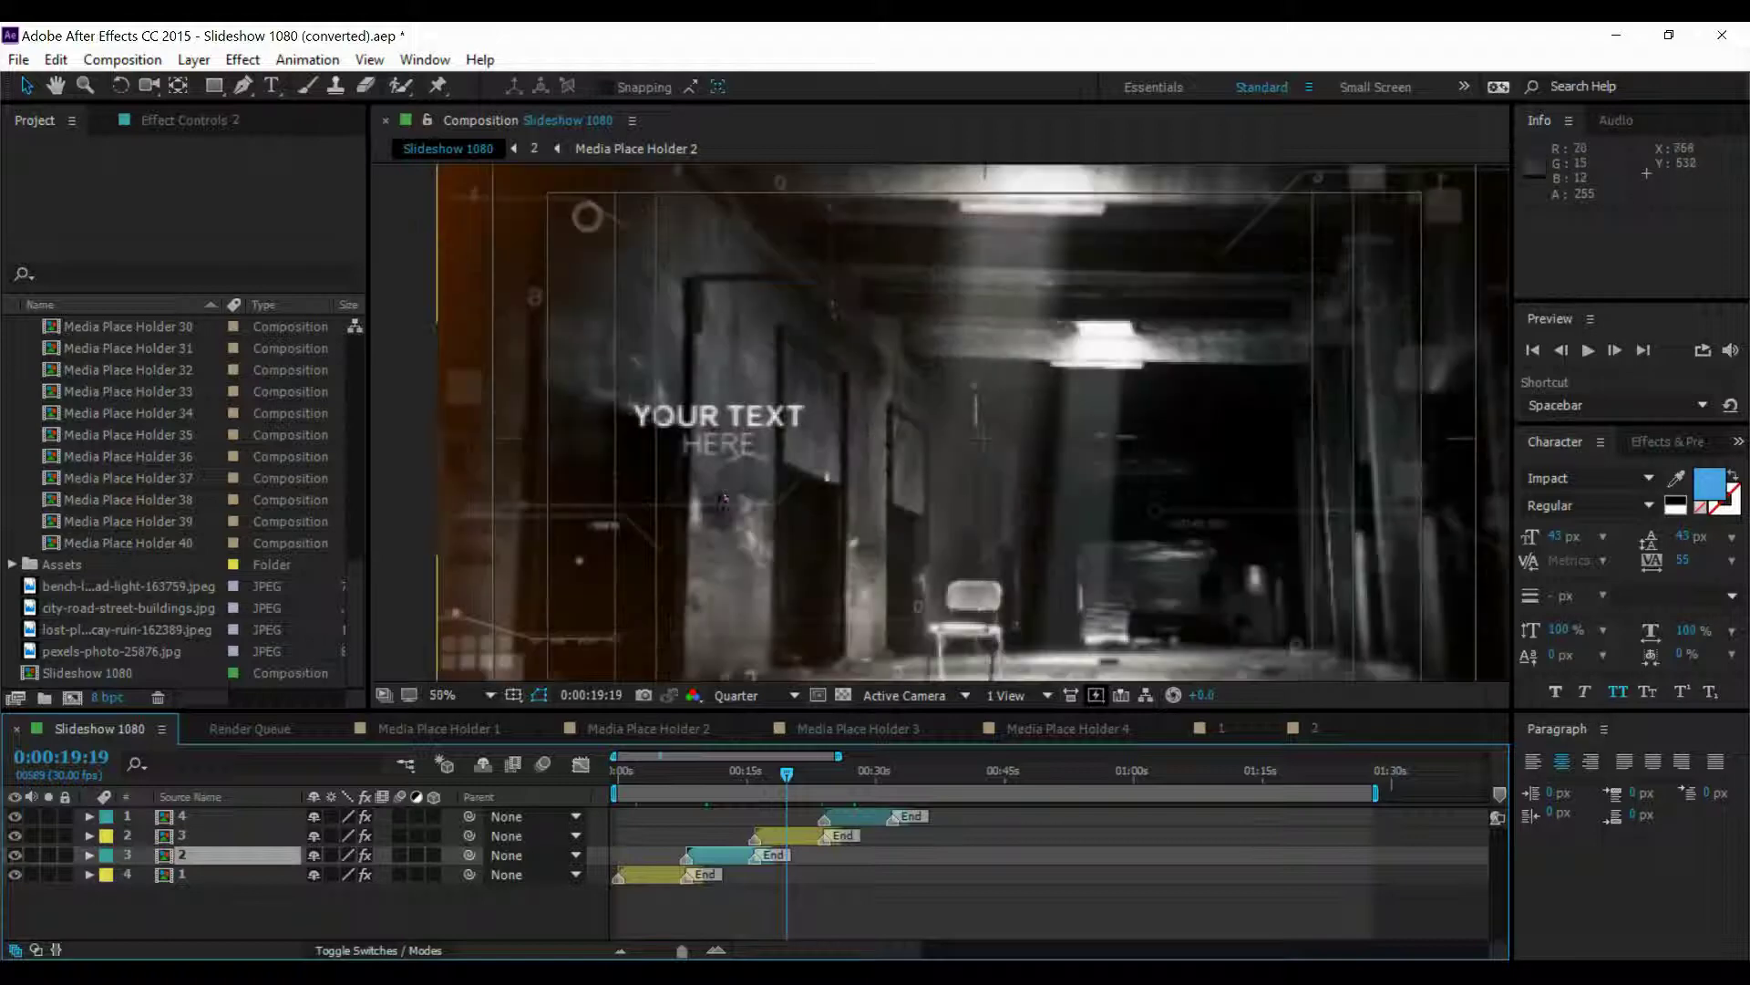
scroll(875, 438, down, 2)
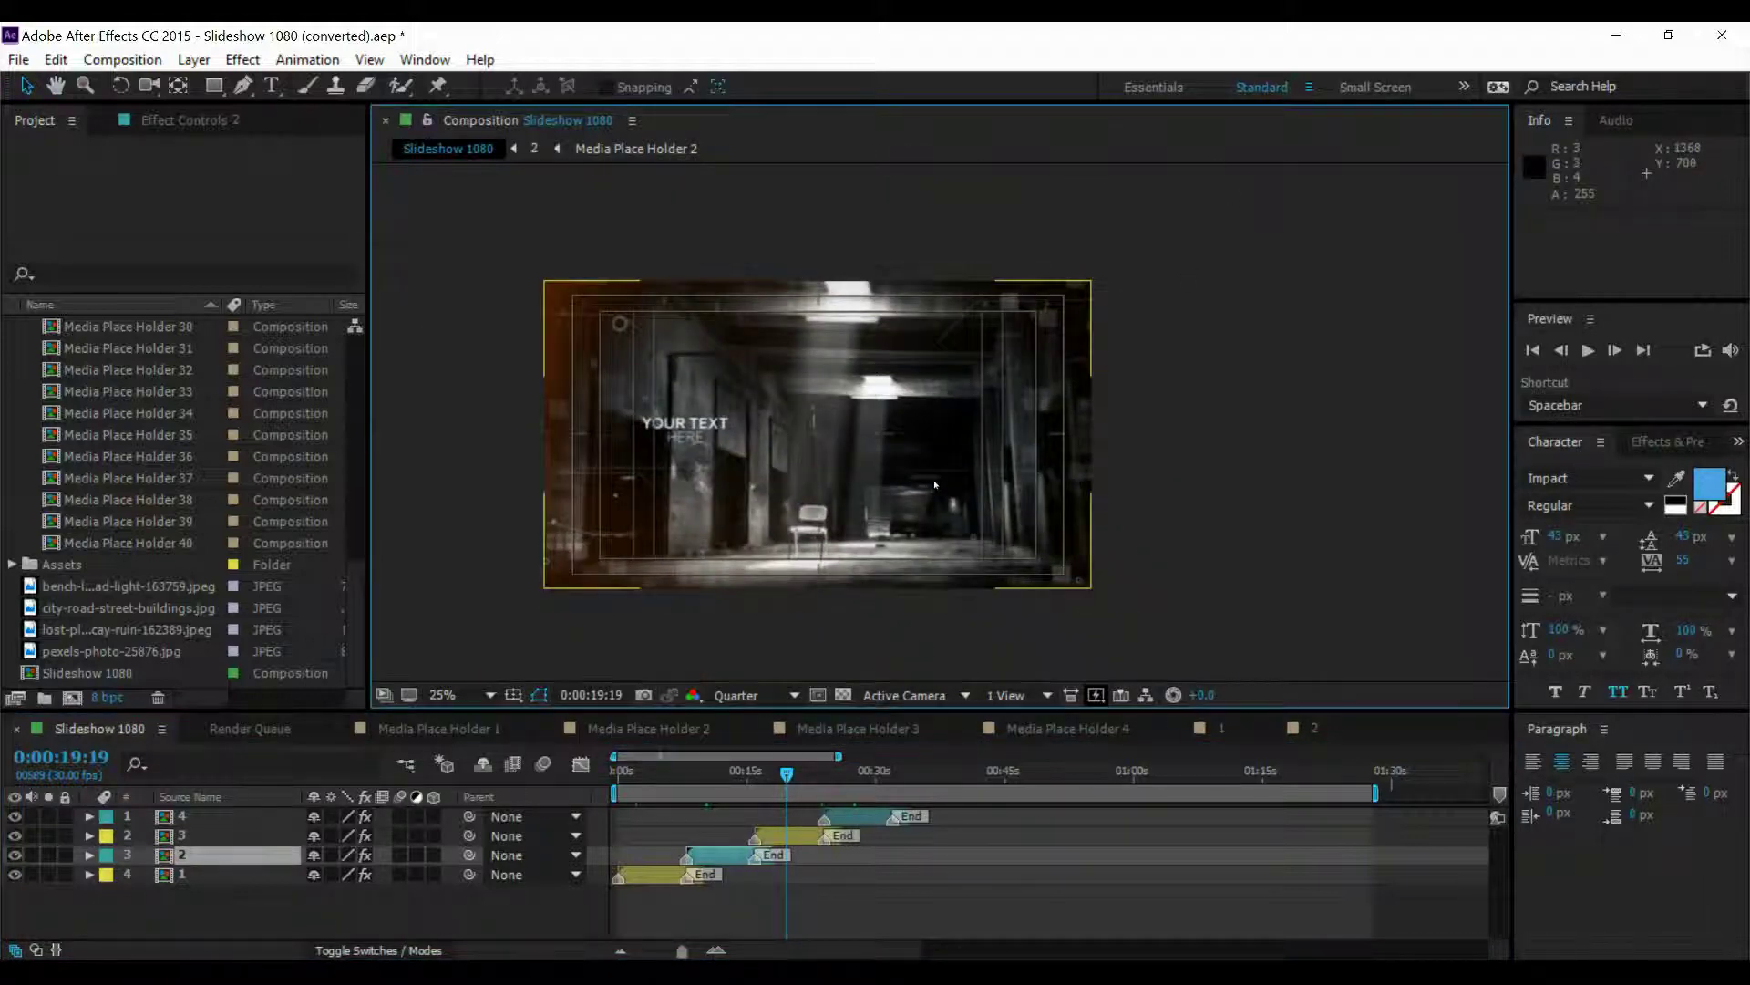
click(898, 917)
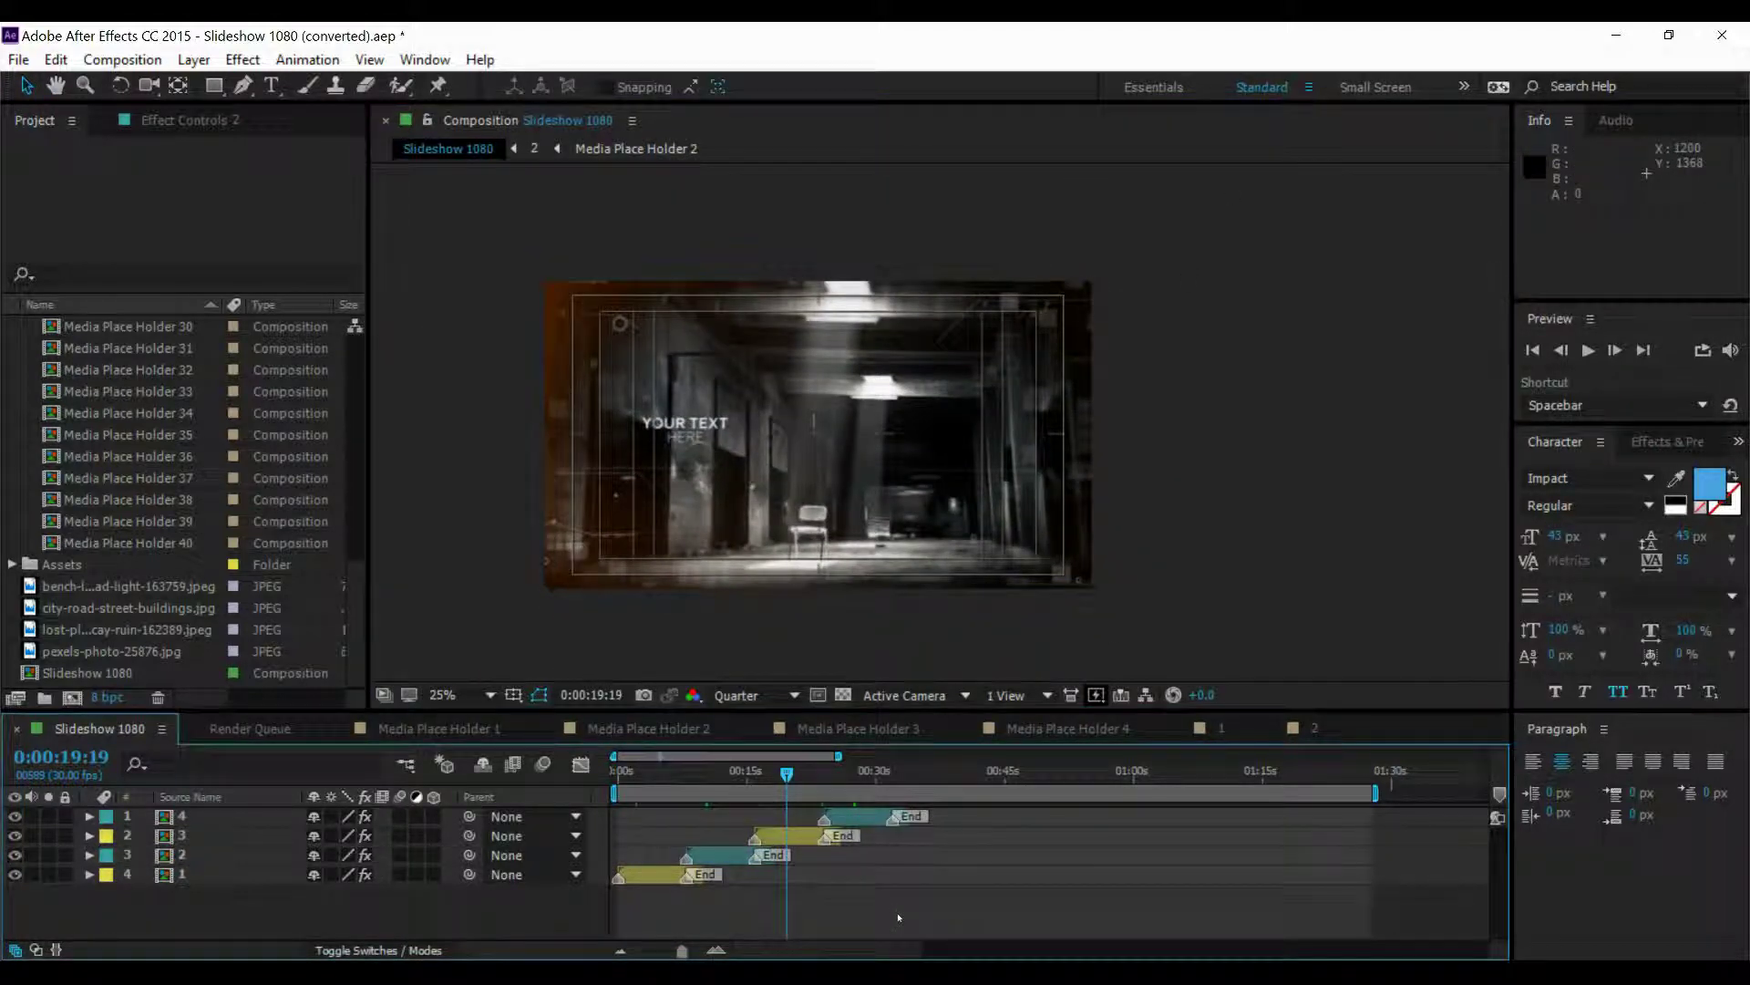
scroll(839, 504, up, 2)
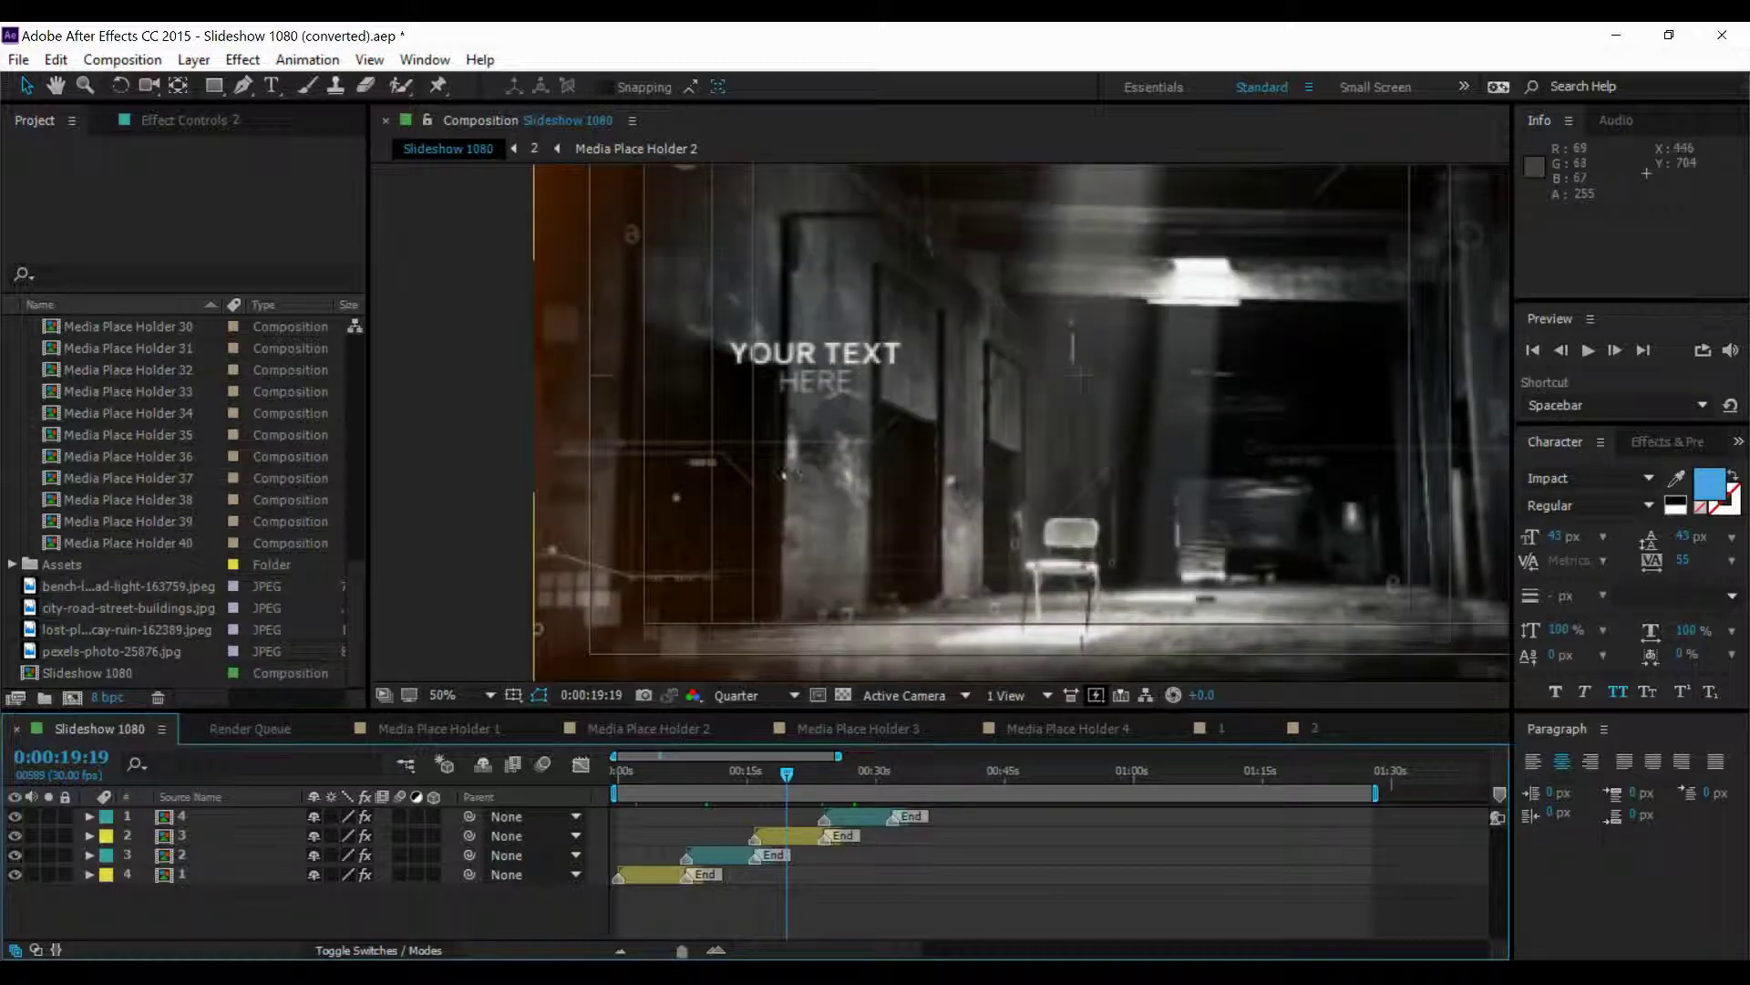
scroll(840, 504, down, 2)
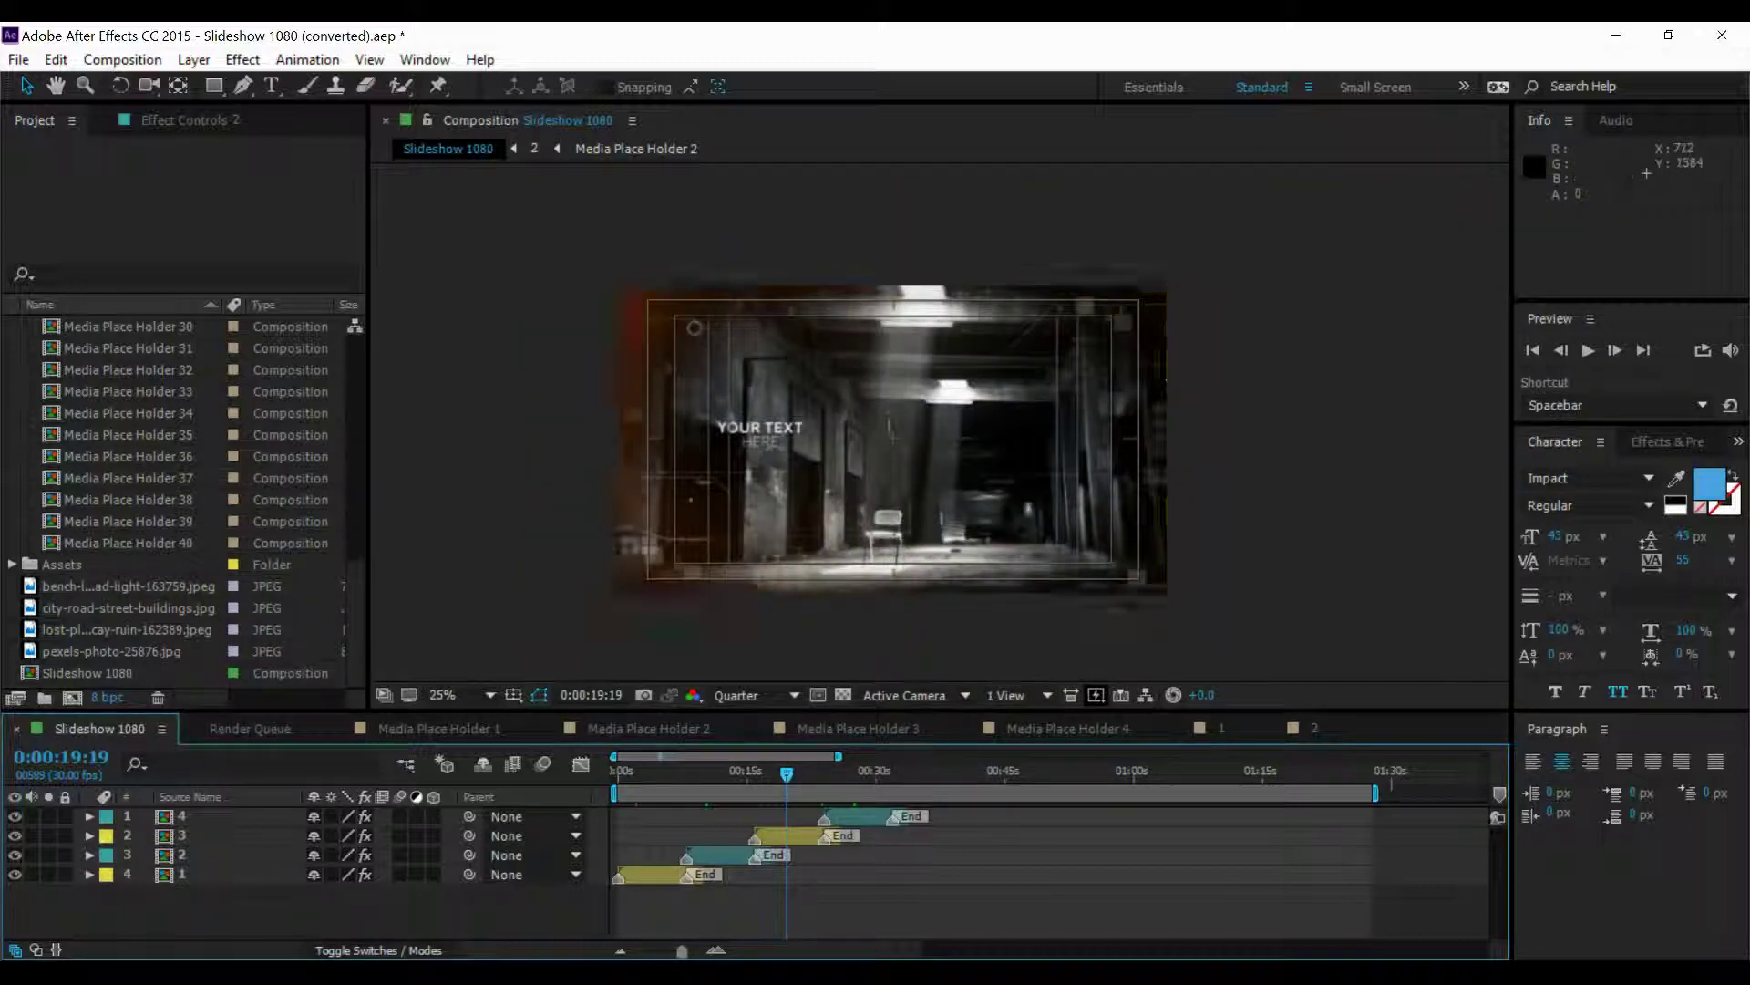
scroll(1037, 408, up, 2)
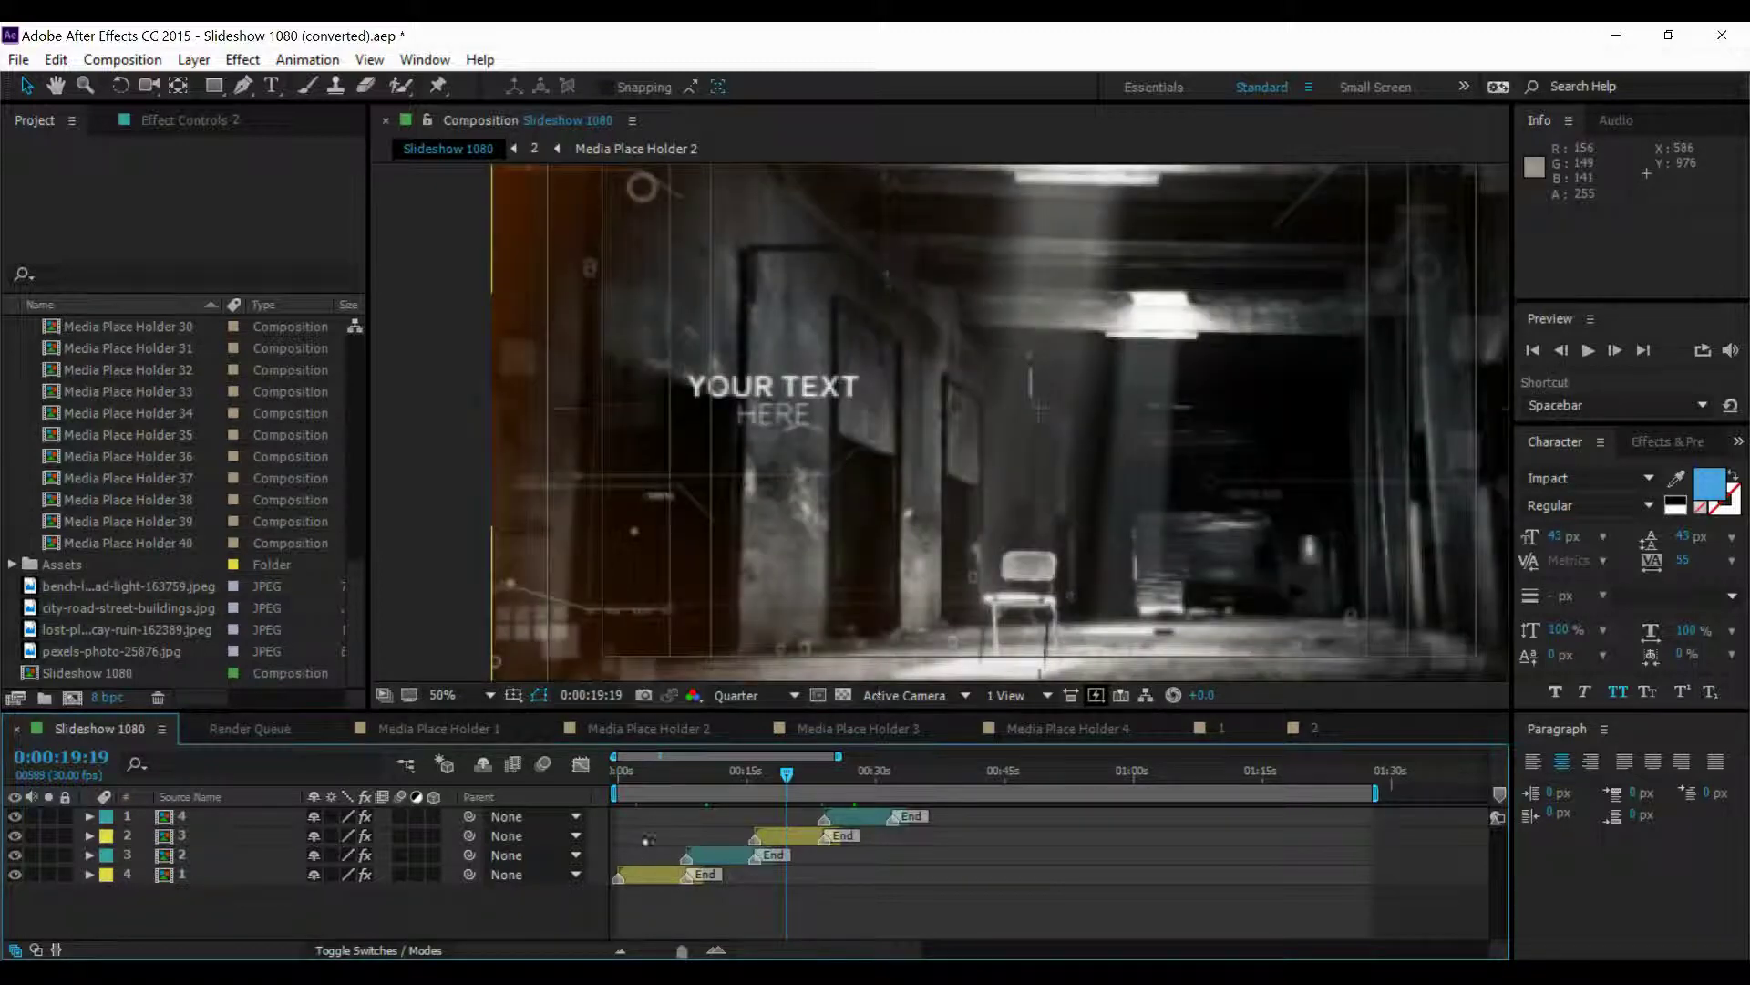
click(651, 773)
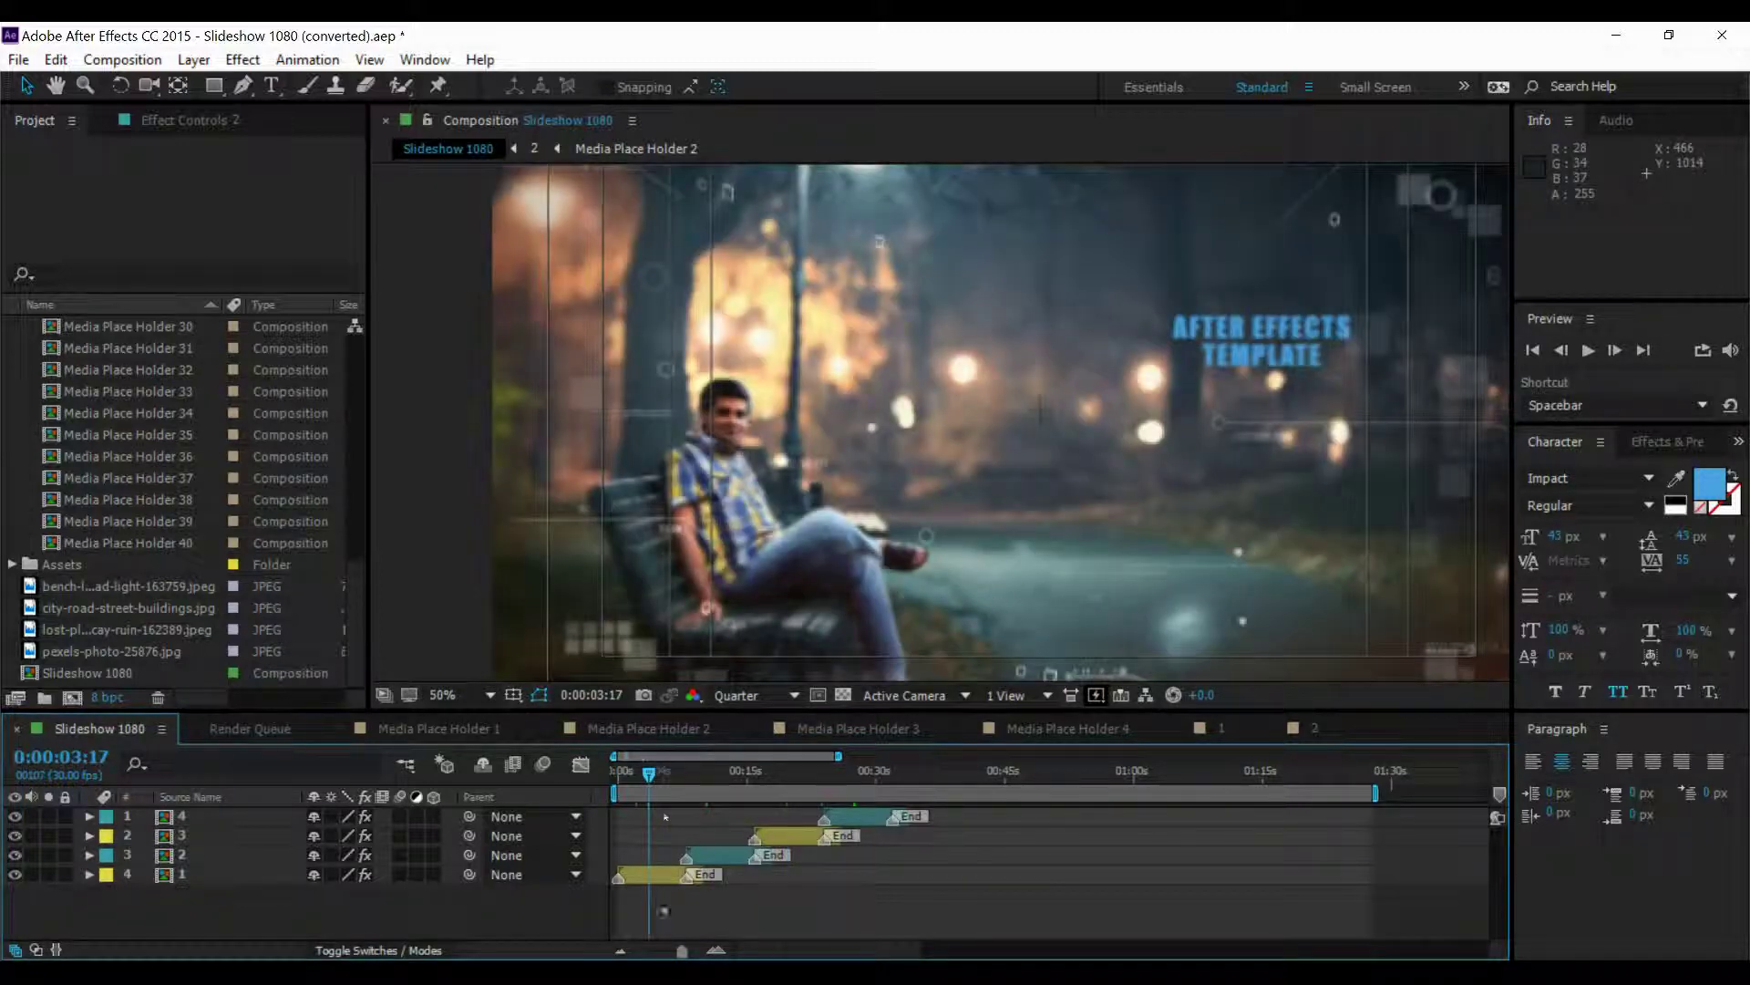
scroll(688, 905, up, 5)
scroll(687, 904, down, 3)
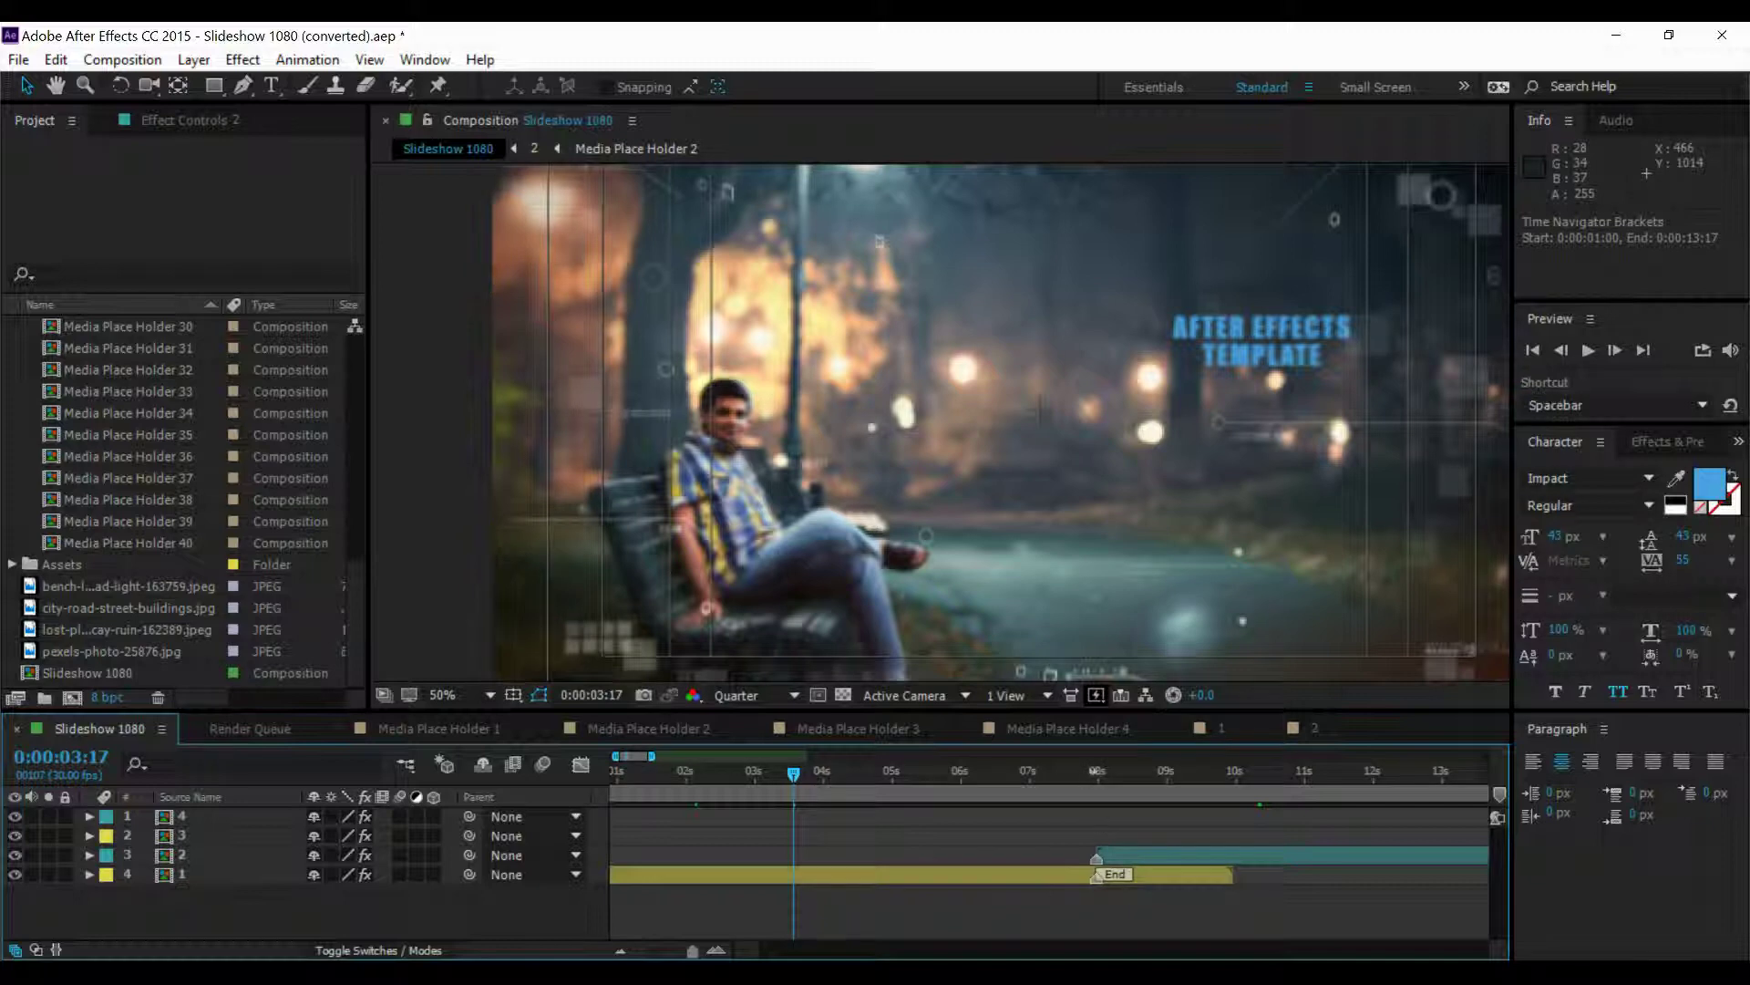
scroll(1091, 815, down, 2)
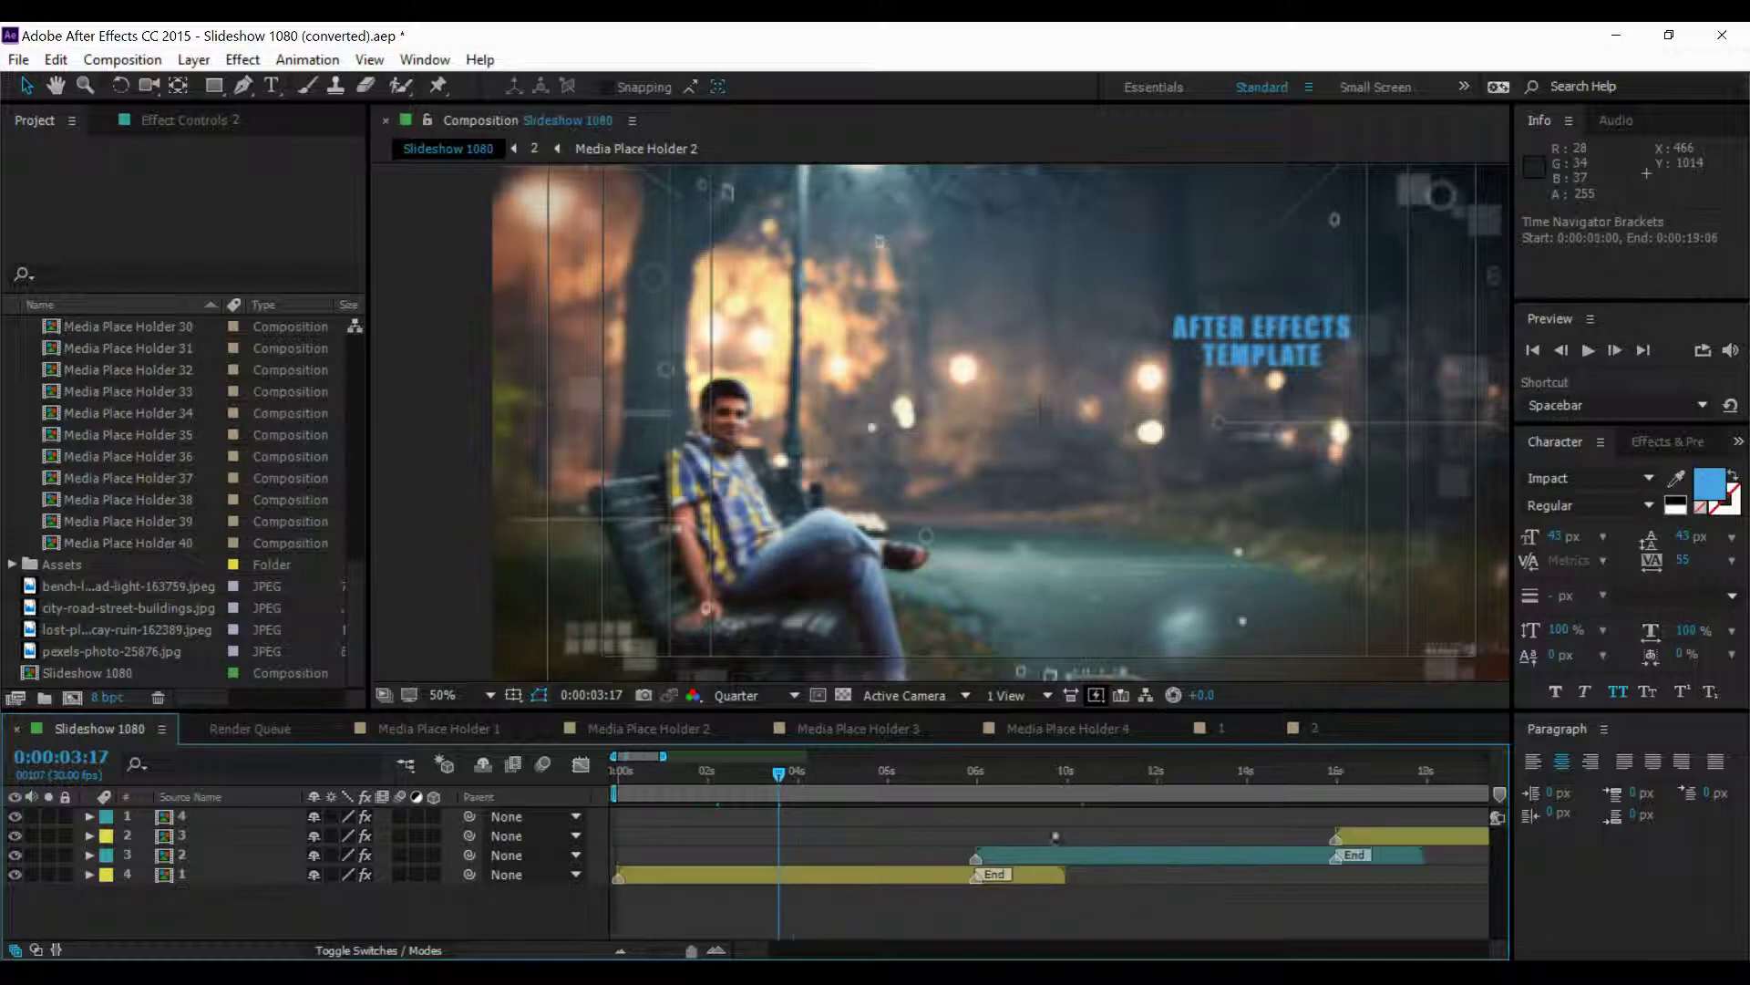
Select the first slide's layer at 0:00:07:10 and preview the slideshow.
drag(779, 773, 977, 773)
click(228, 874)
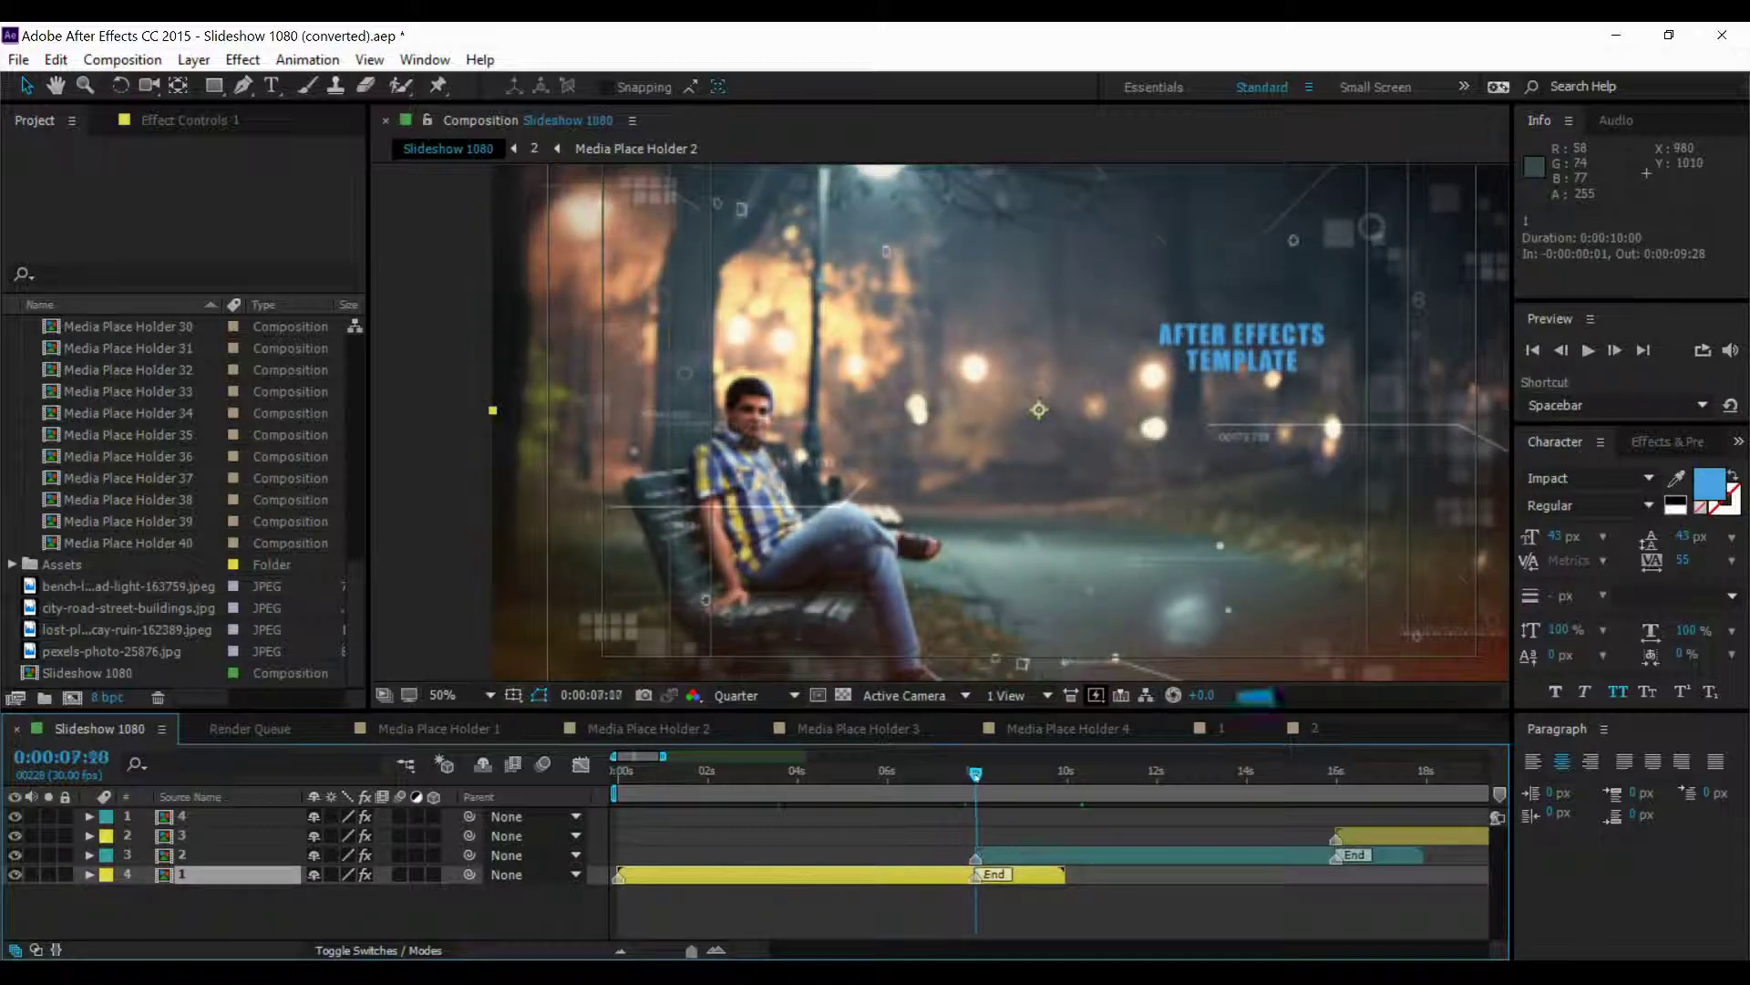
key(space)
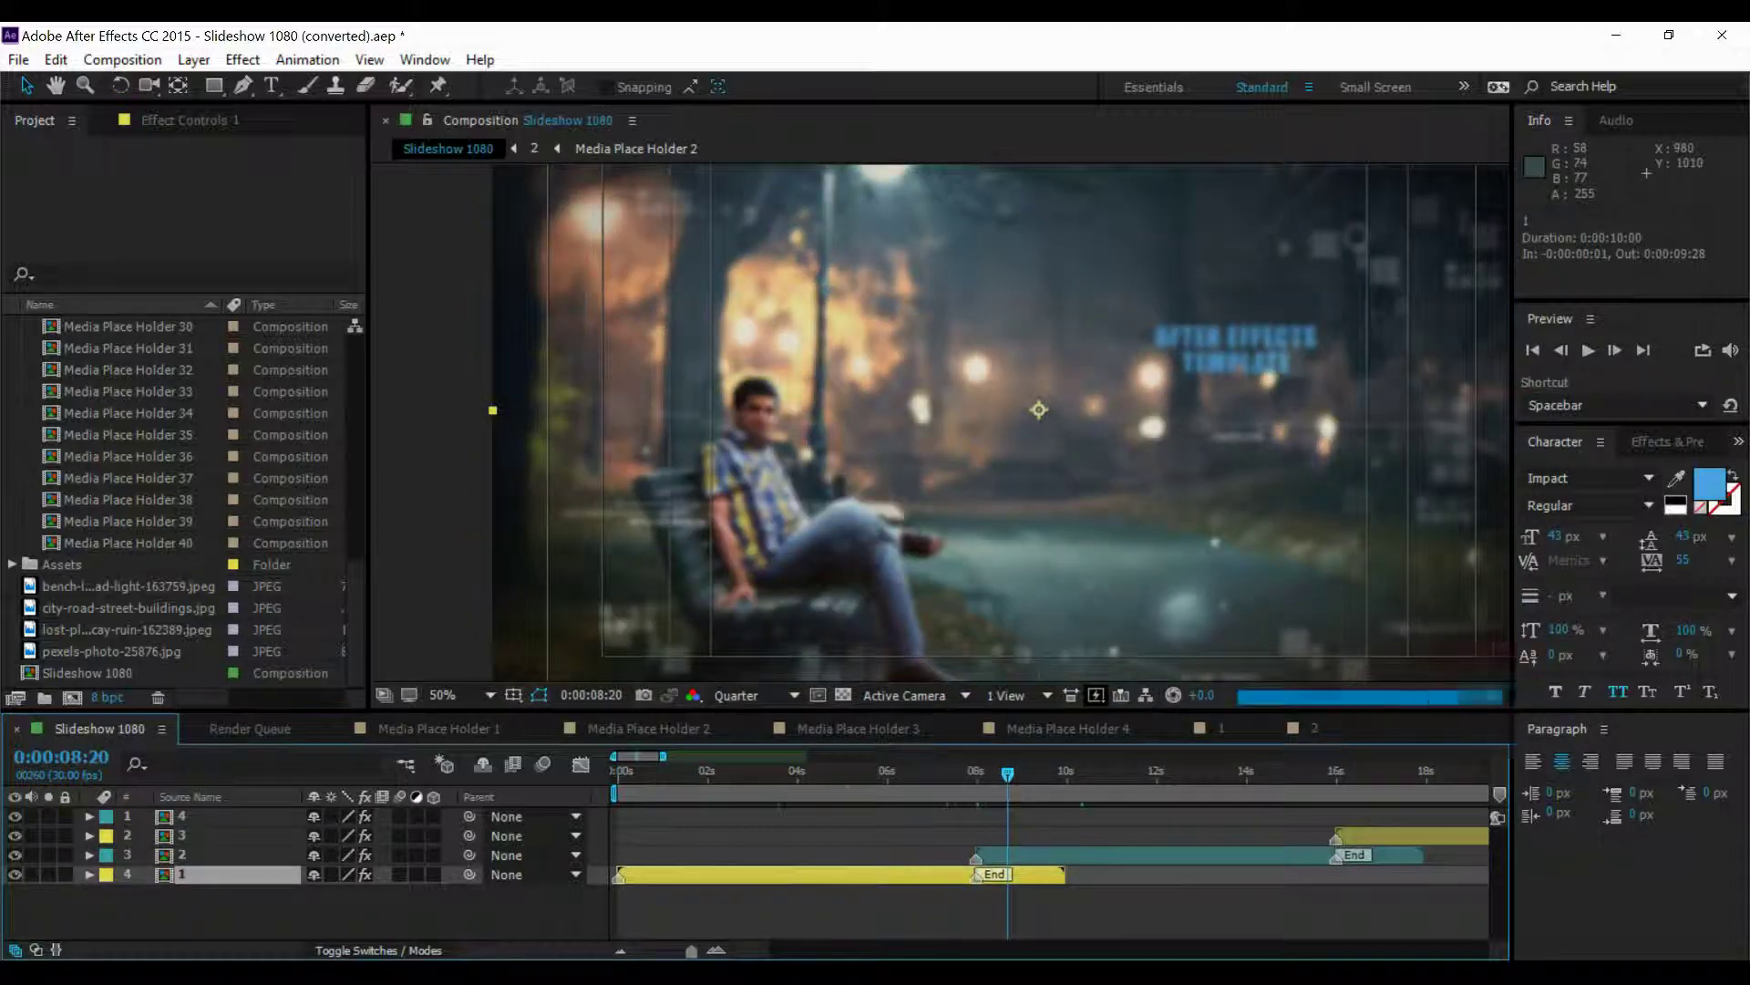
key(space)
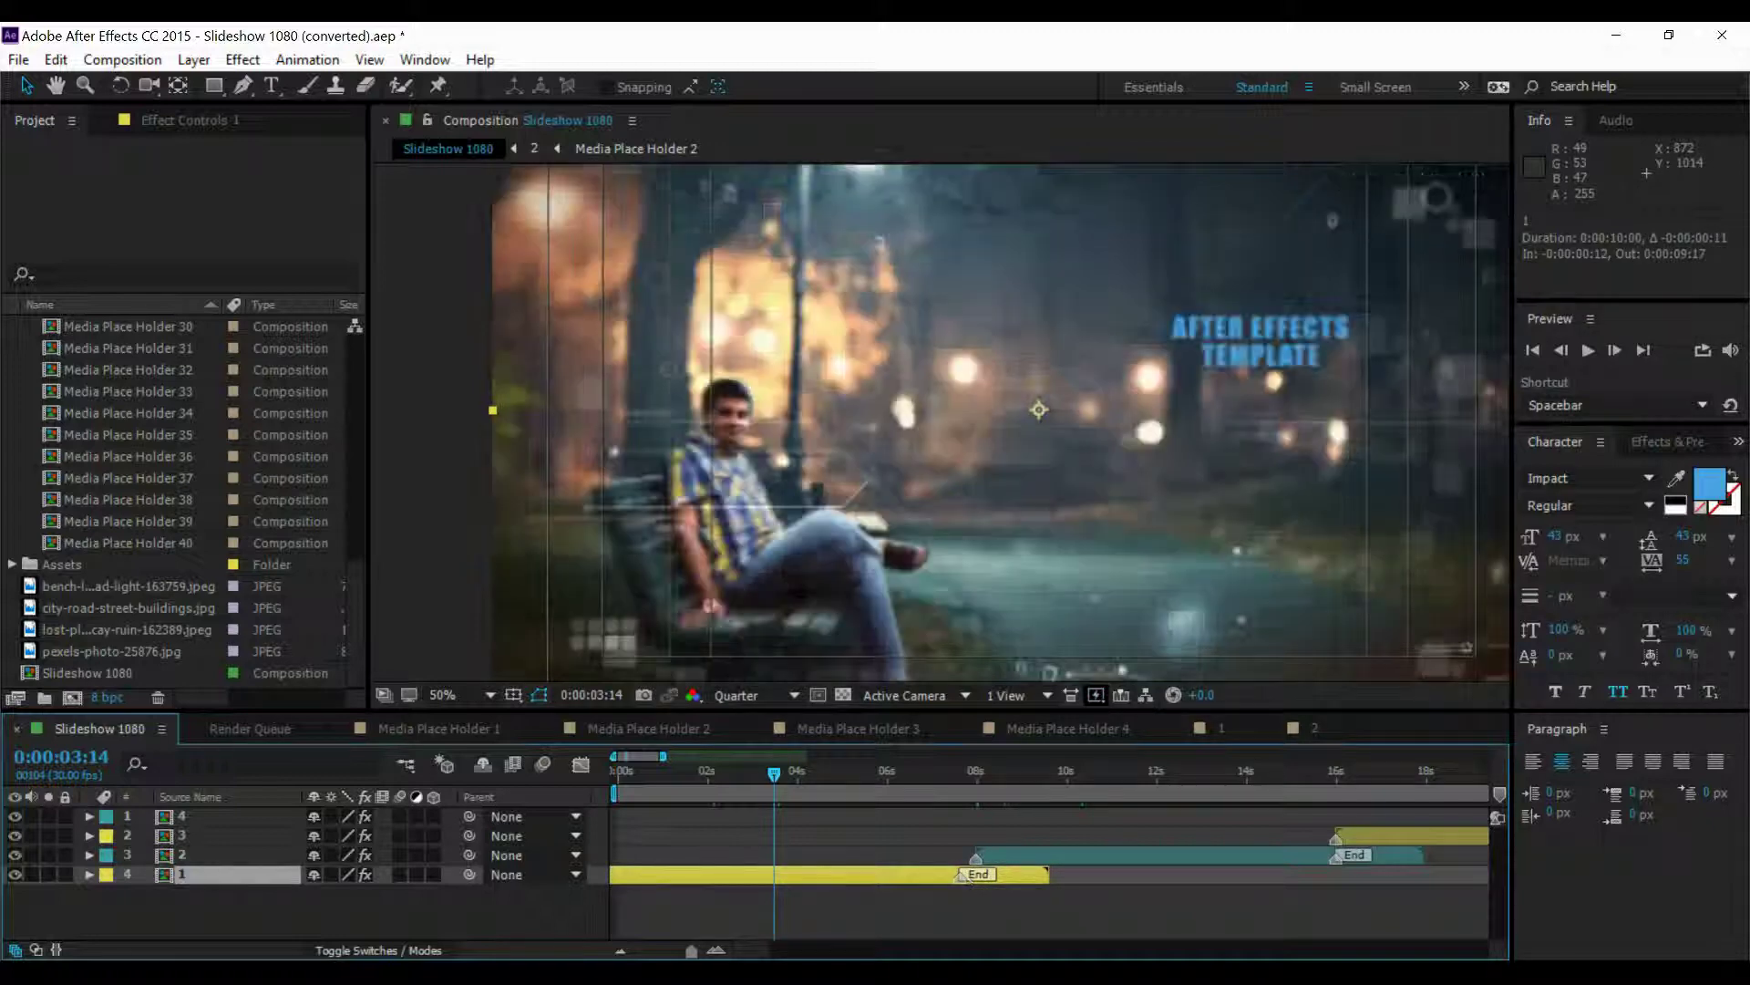
Snap the first slide's End marker to 0:00:03:01.
drag(973, 882, 818, 877)
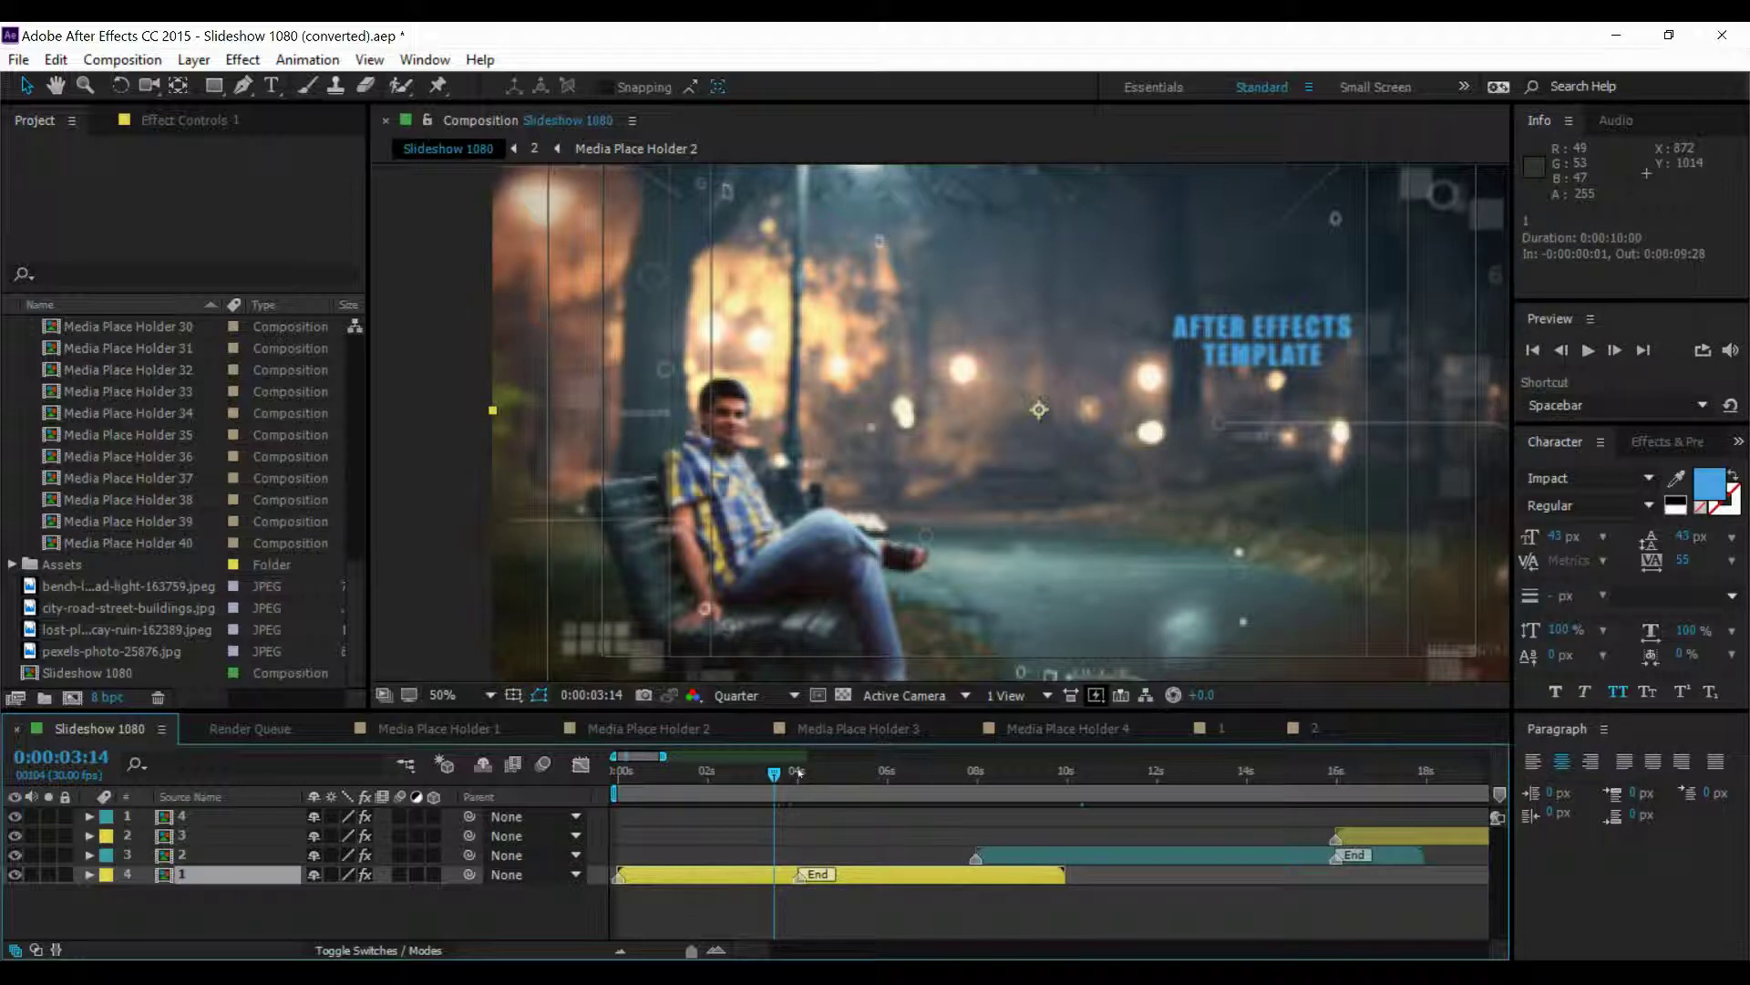
drag(799, 773, 812, 773)
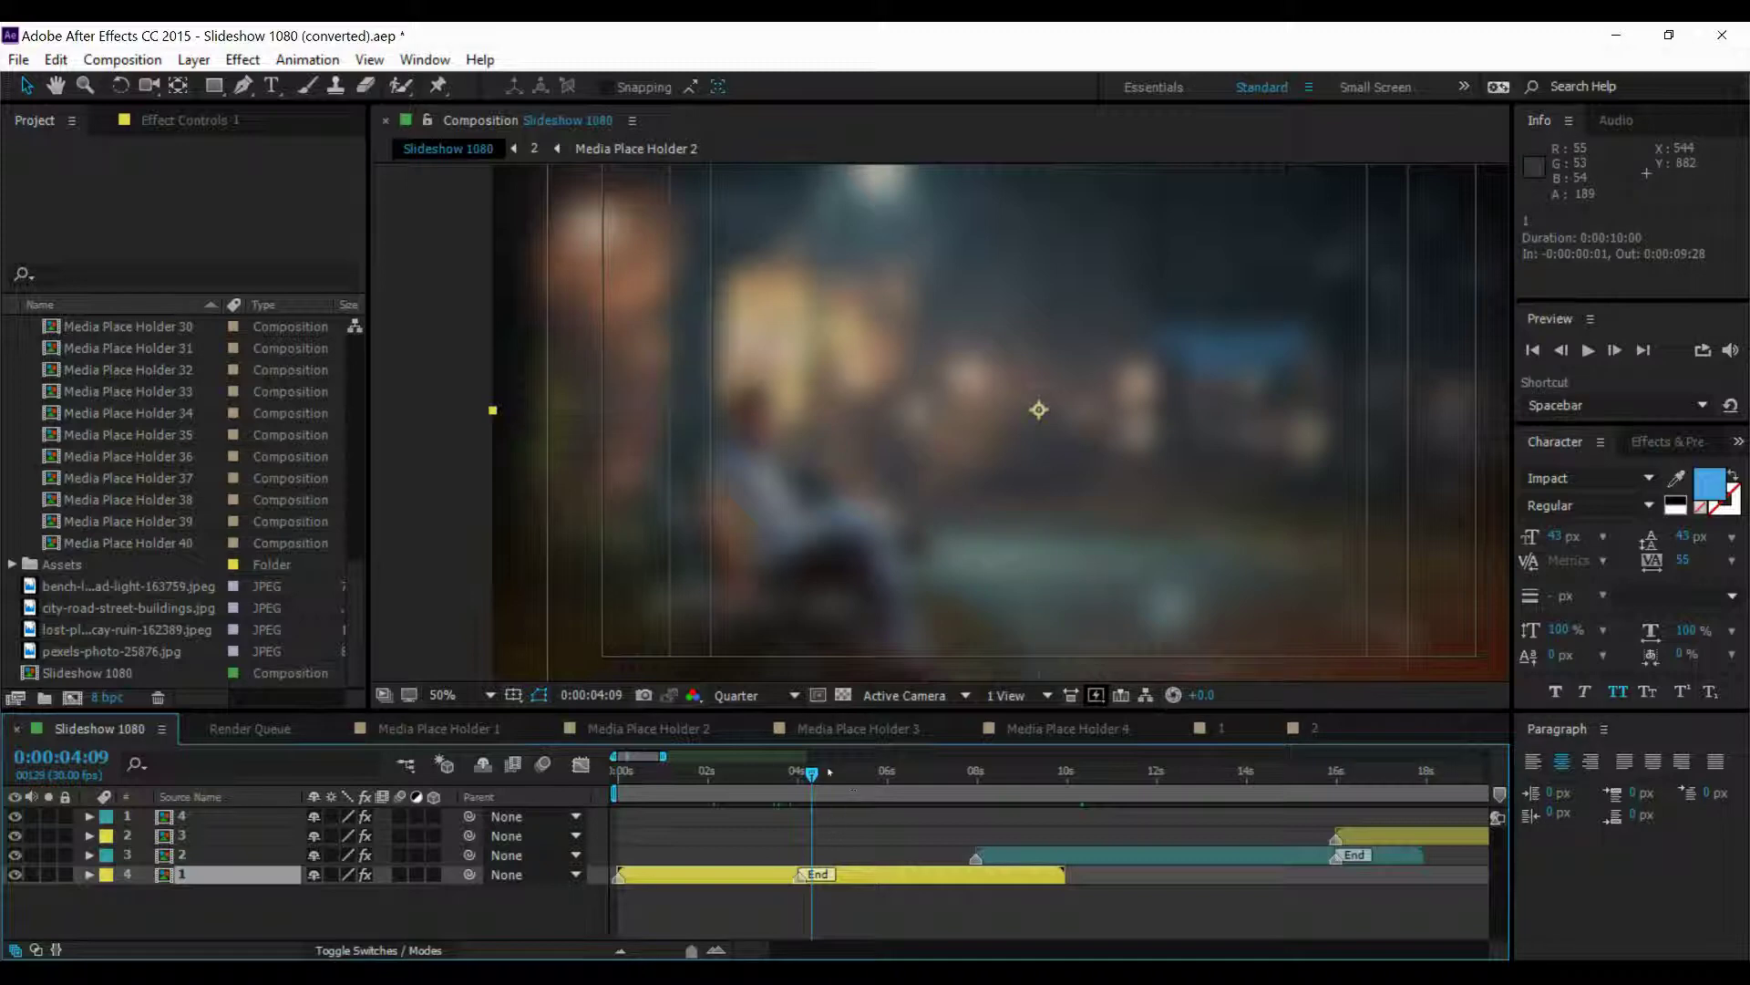
drag(811, 773, 844, 776)
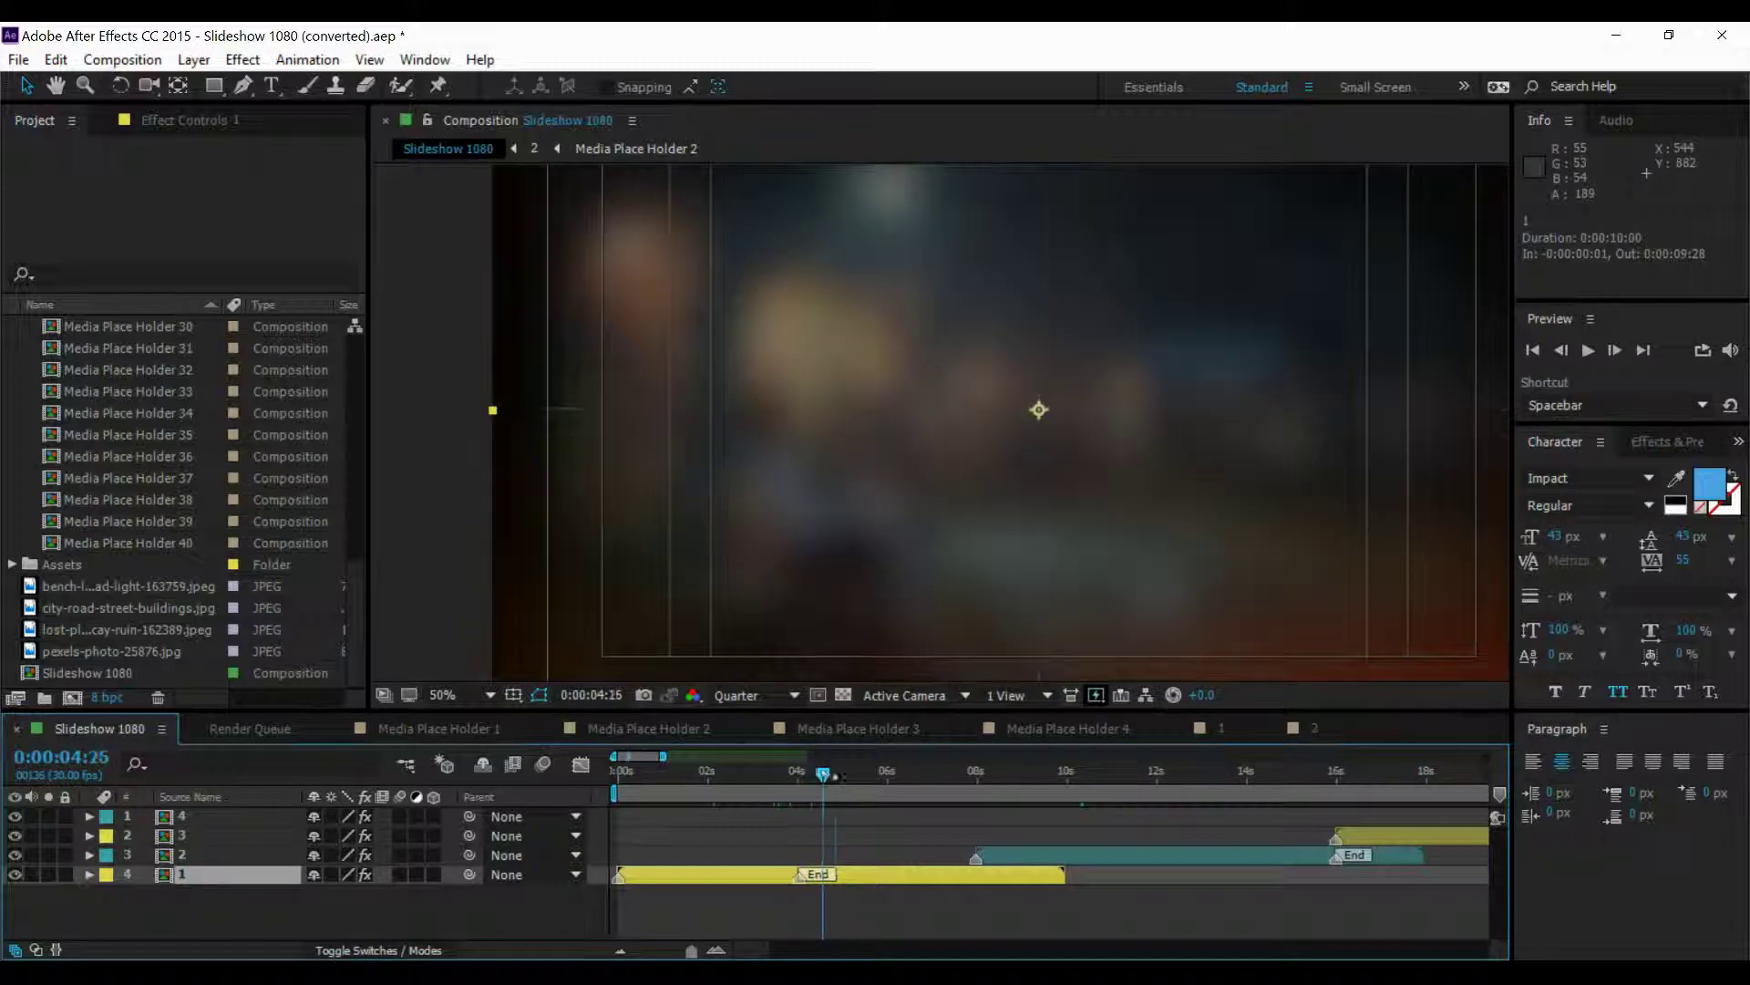
drag(836, 775, 795, 773)
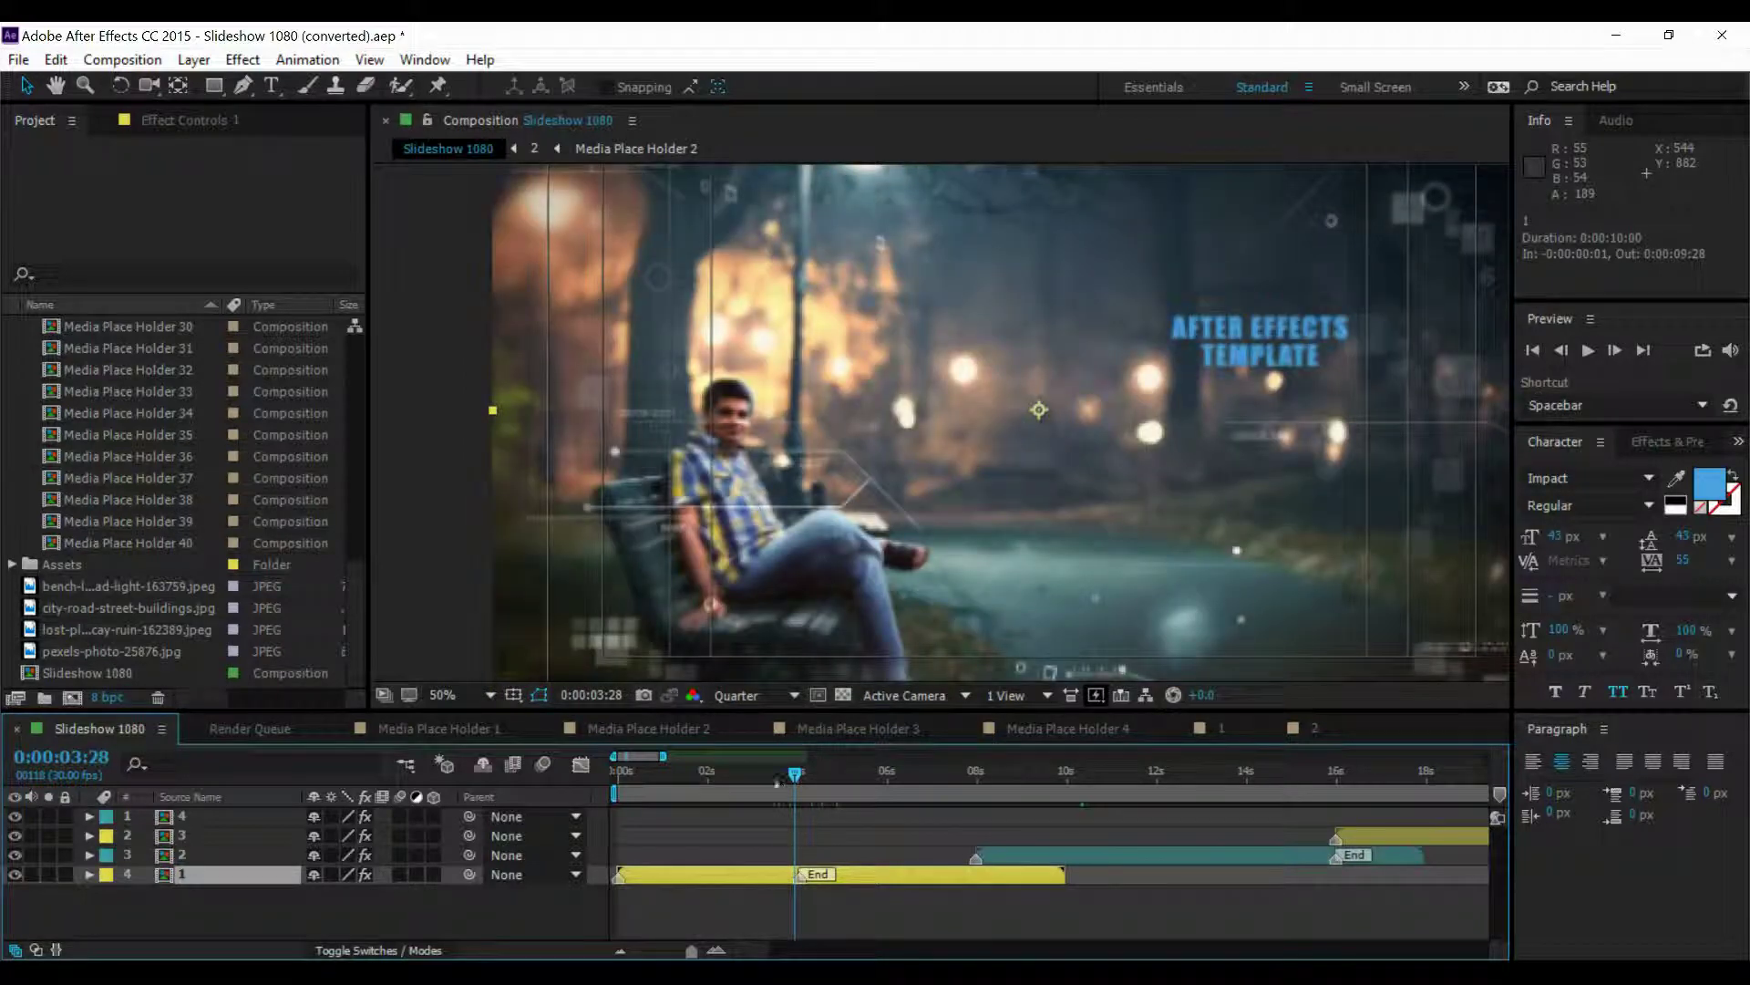
scroll(678, 830, up, 2)
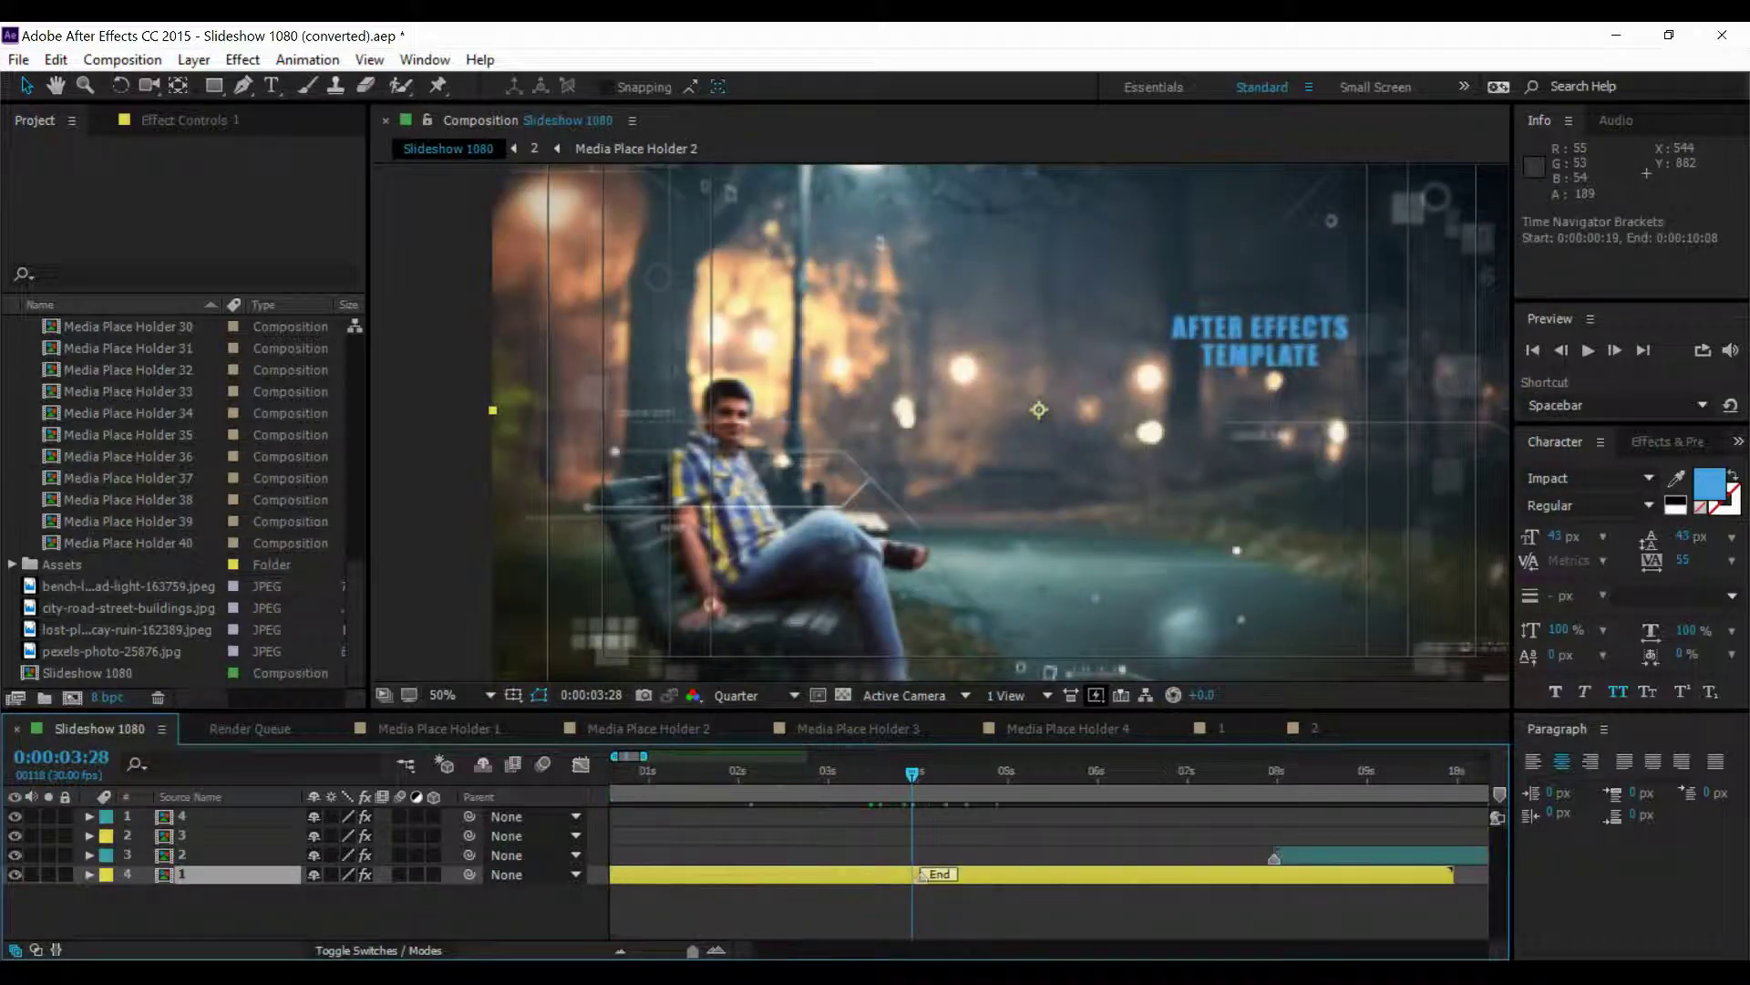
click(831, 771)
drag(921, 875, 831, 877)
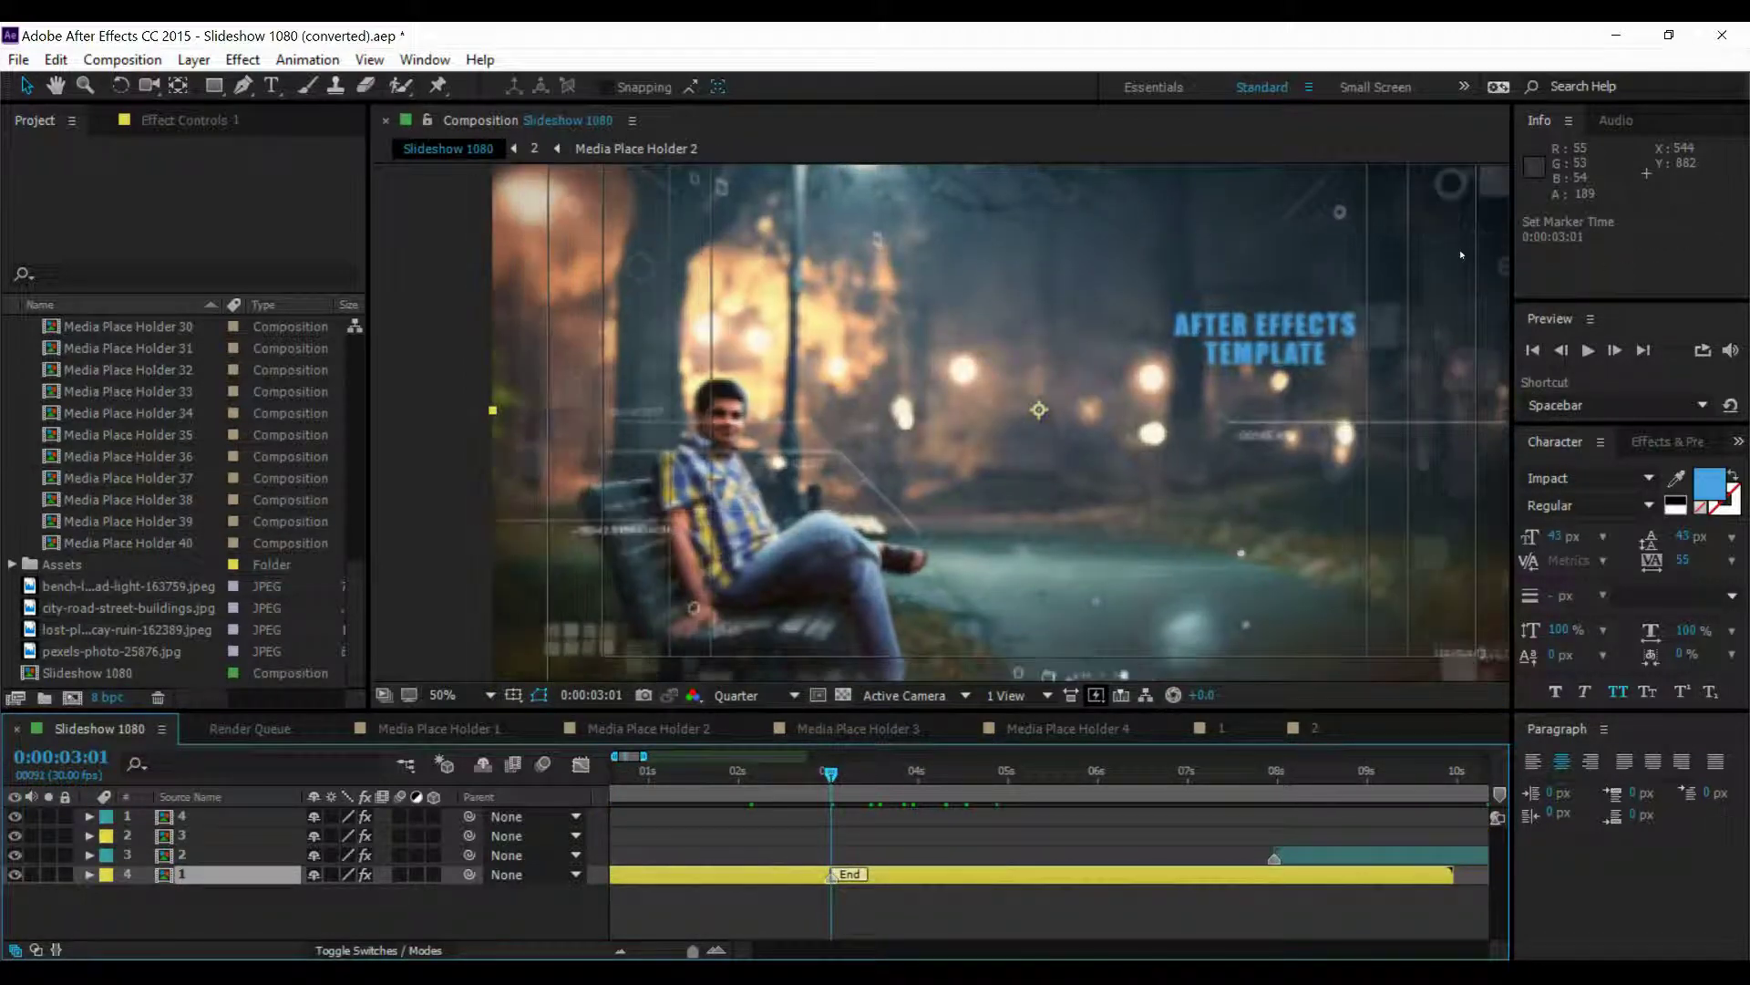
Slide the second slide's layer so it starts at 0:00:03:02.
drag(845, 776, 902, 773)
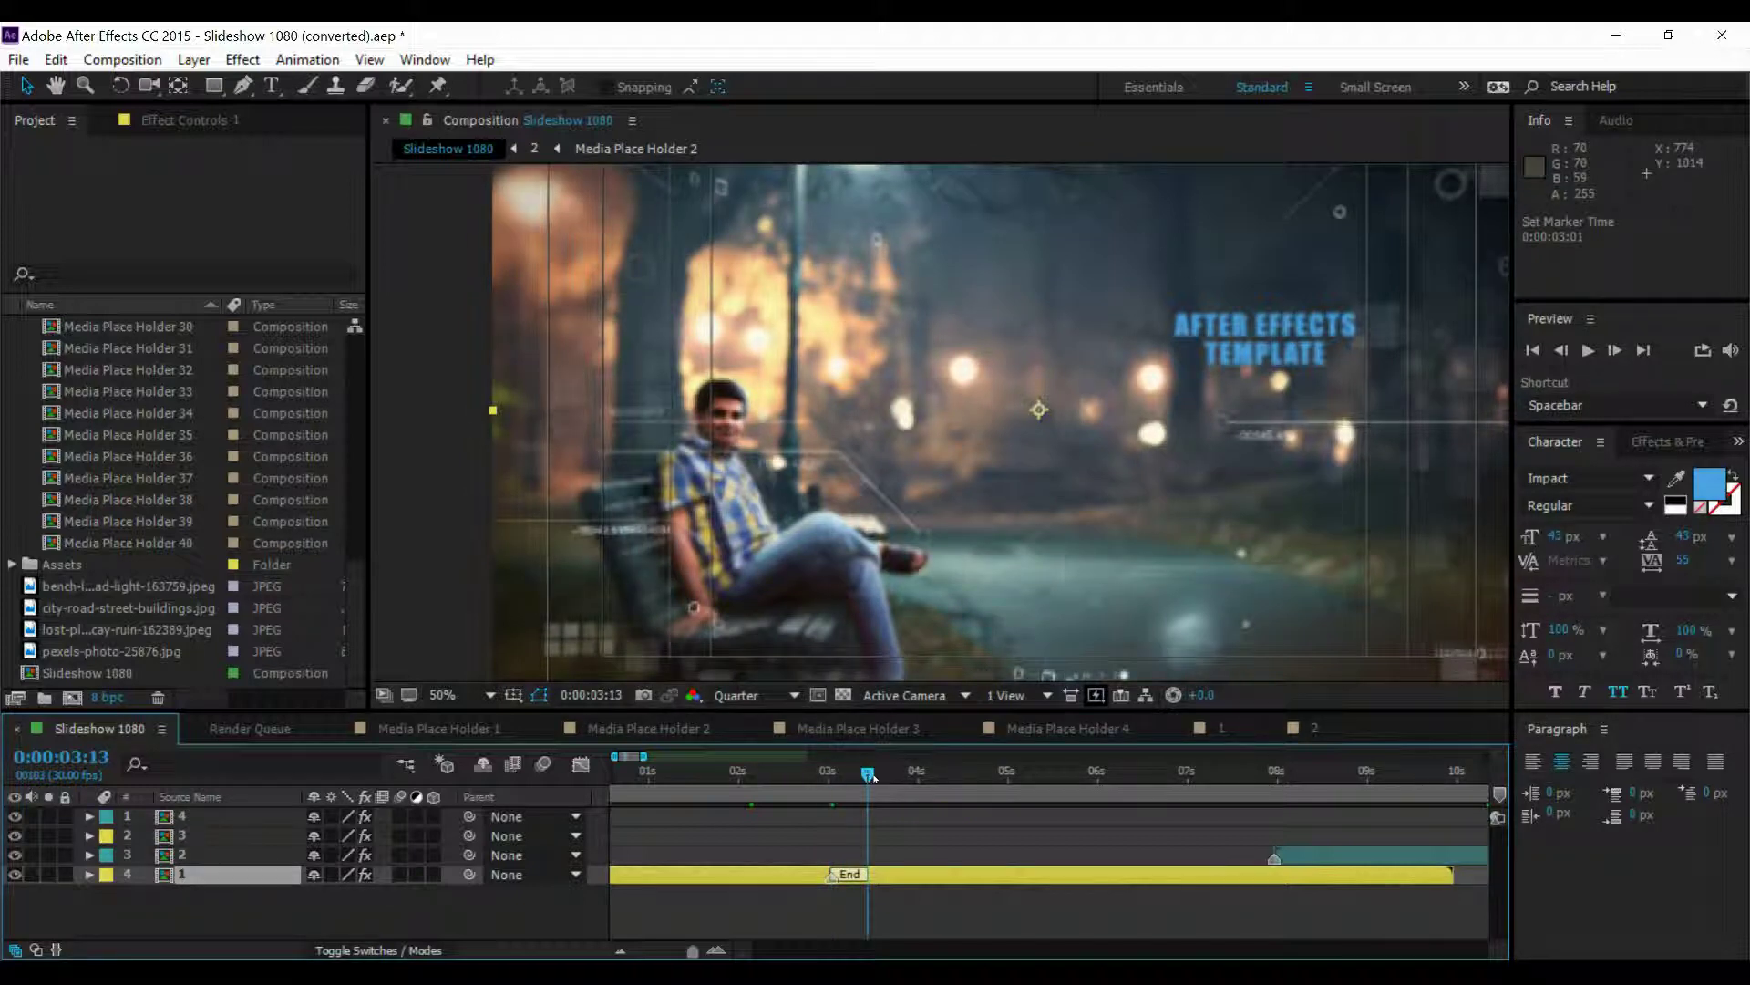
scroll(862, 451, down, 1)
scroll(888, 460, up, 1)
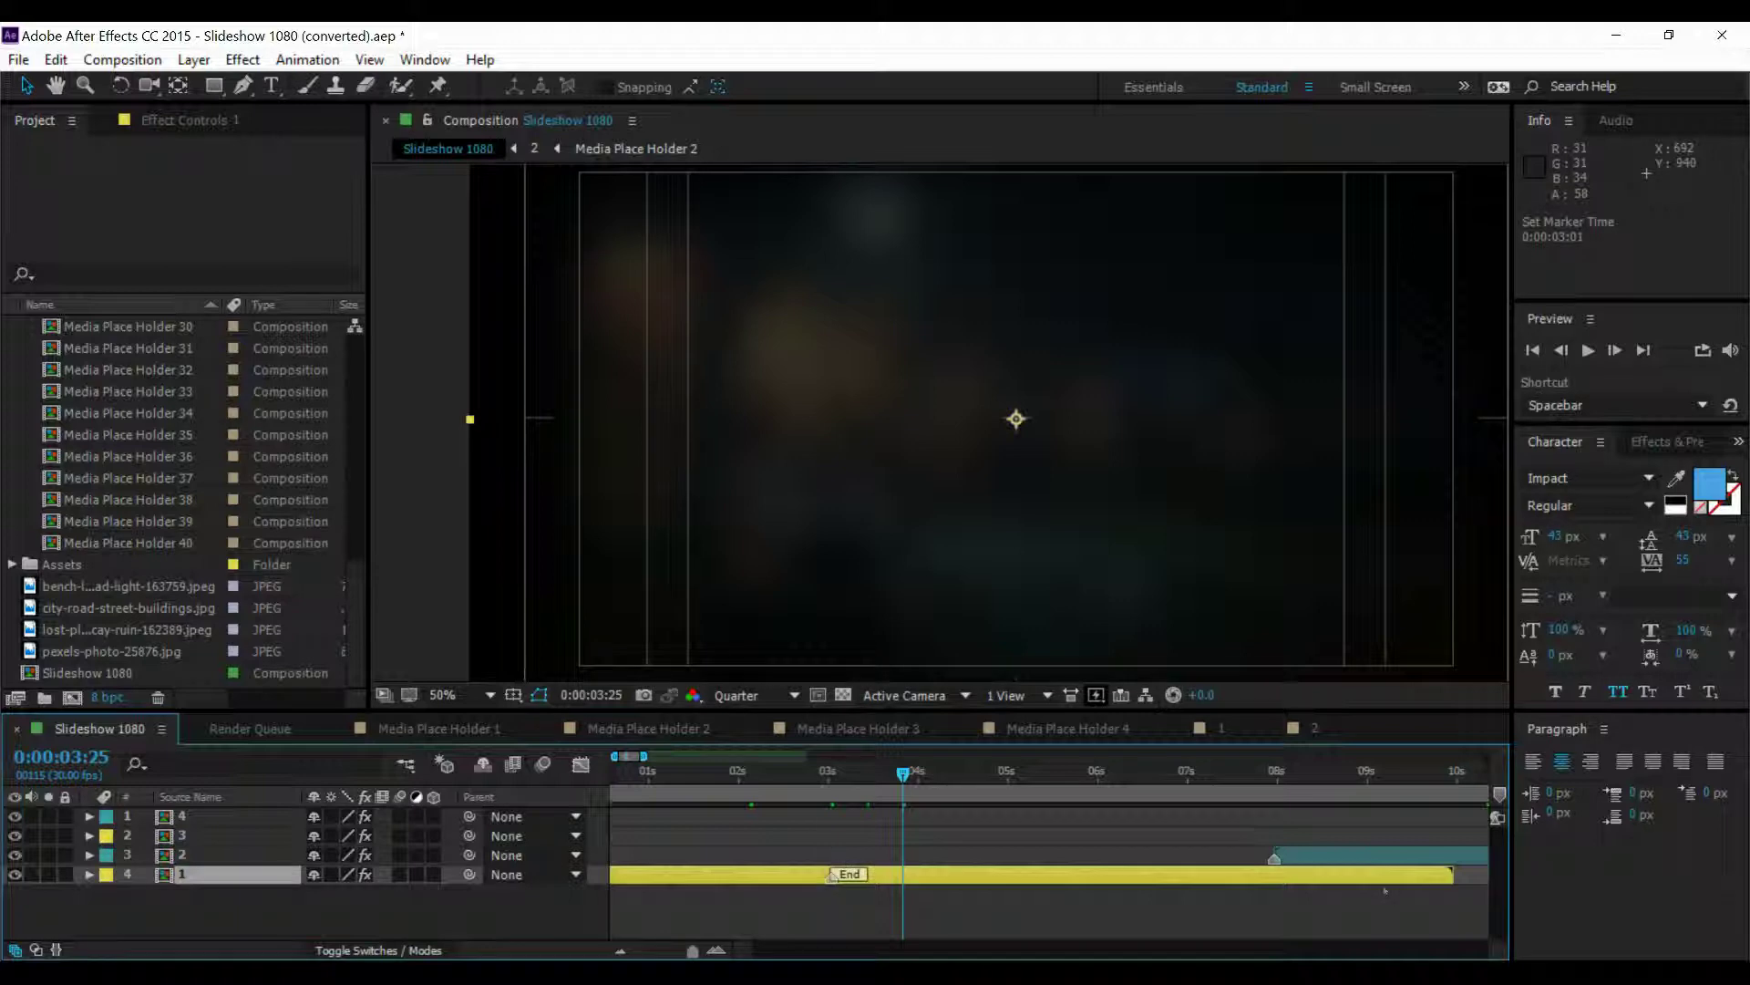
click(835, 774)
drag(1278, 855, 871, 859)
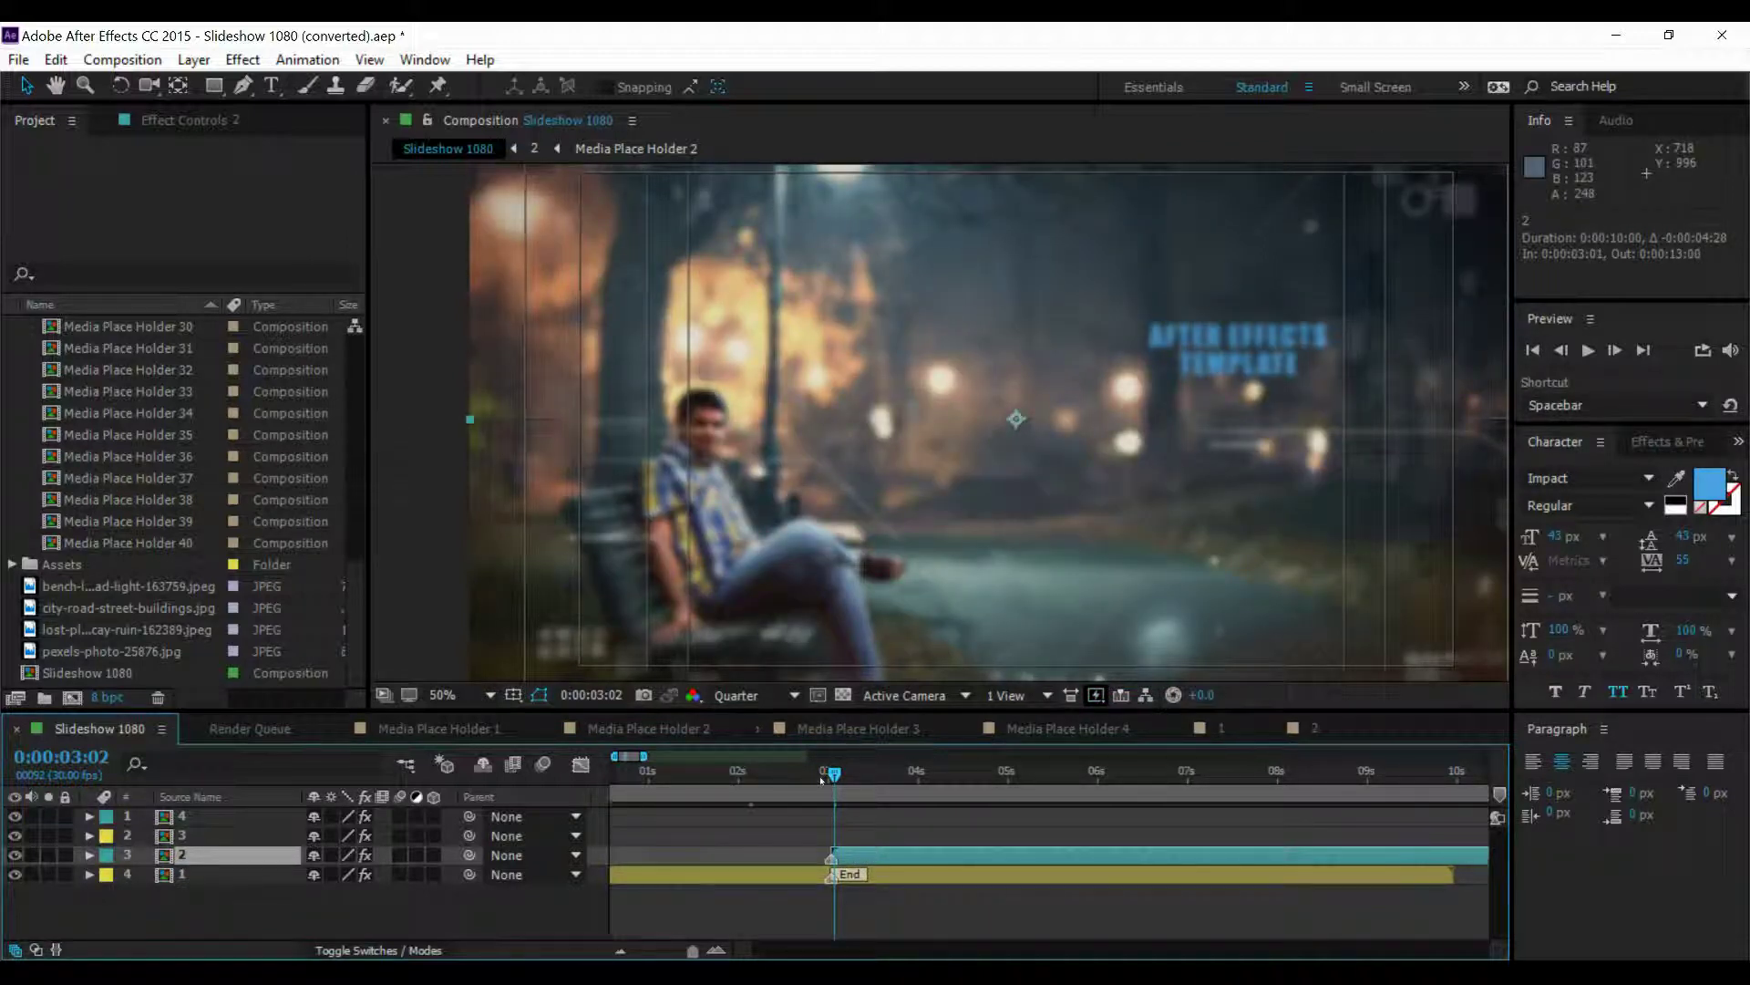
Check the city slide, then pull layer 3's End marker back to 0:00:08:02.
click(707, 875)
key(minus)
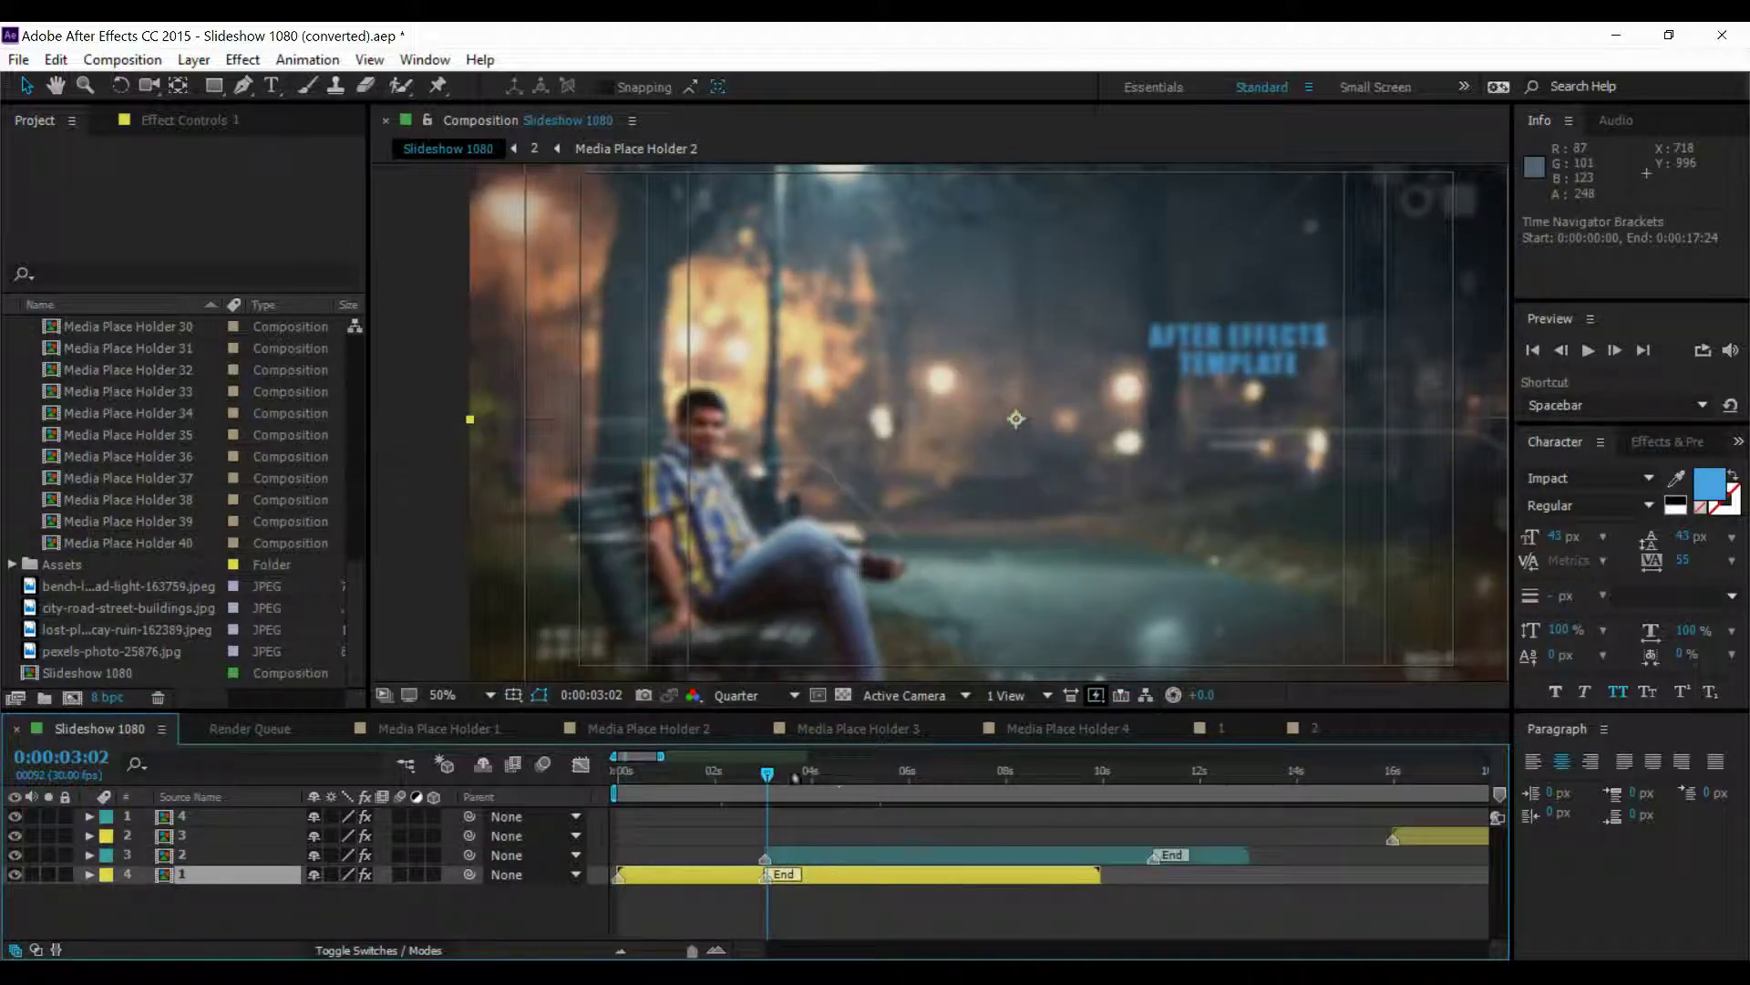
click(798, 771)
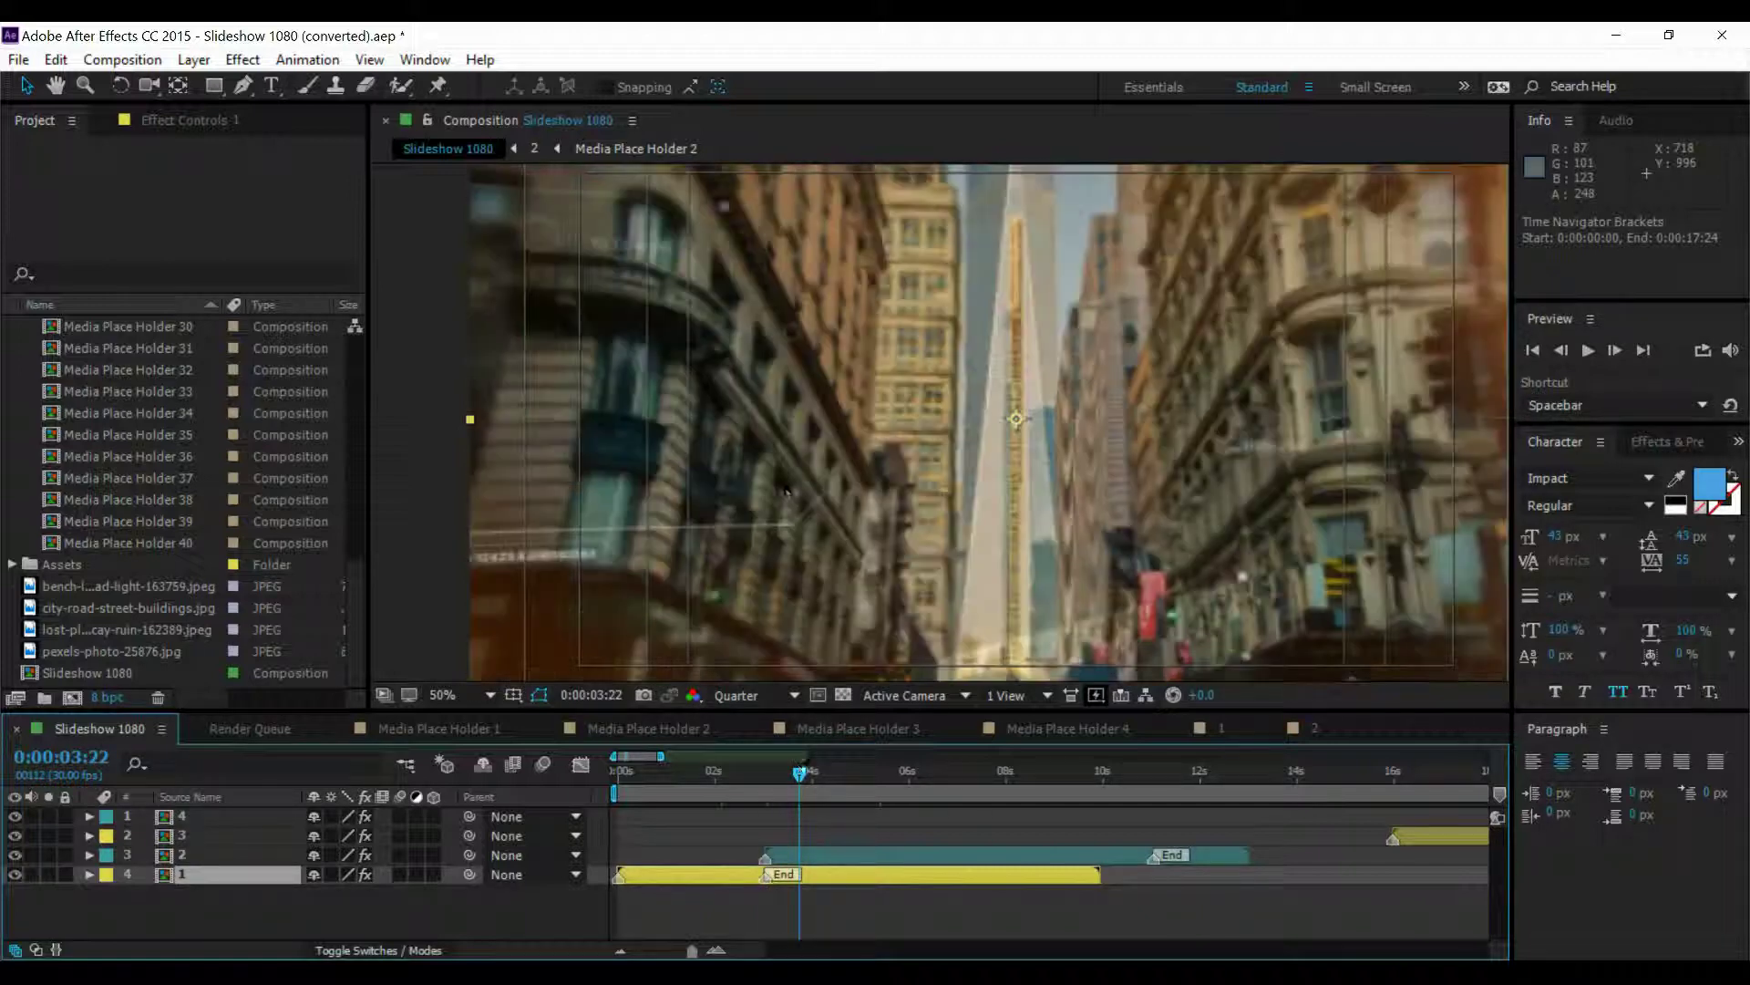
scroll(790, 490, down, 2)
click(853, 771)
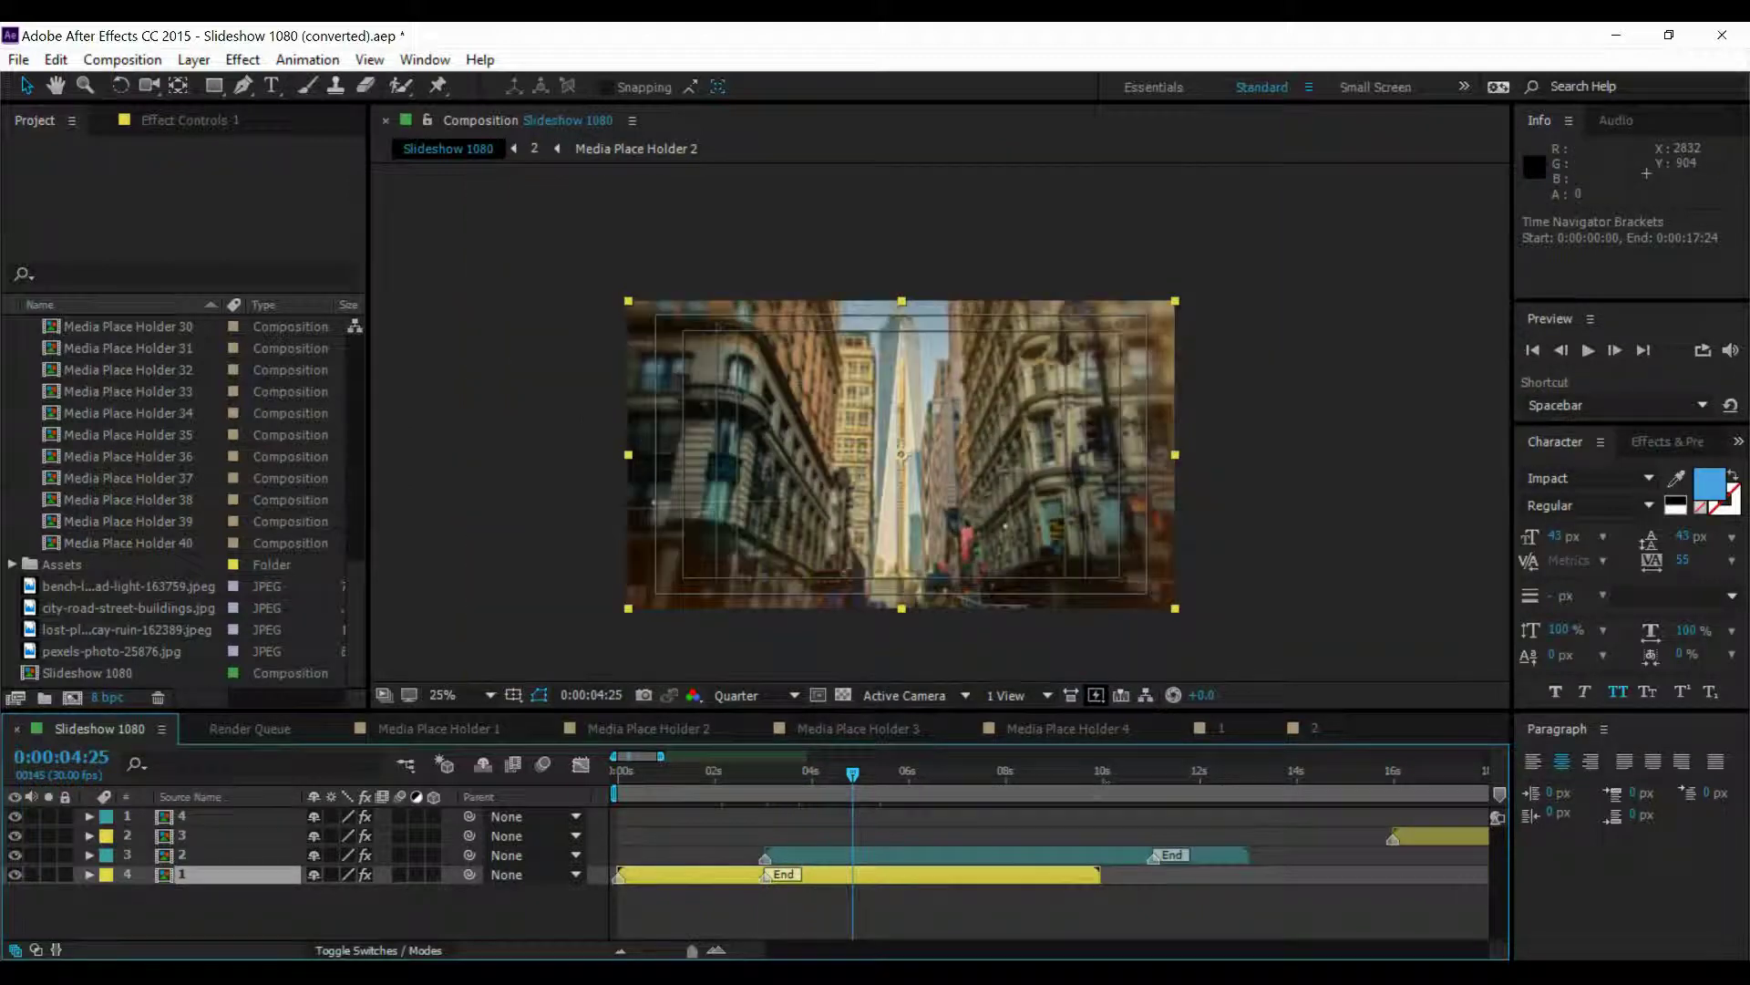
click(1000, 768)
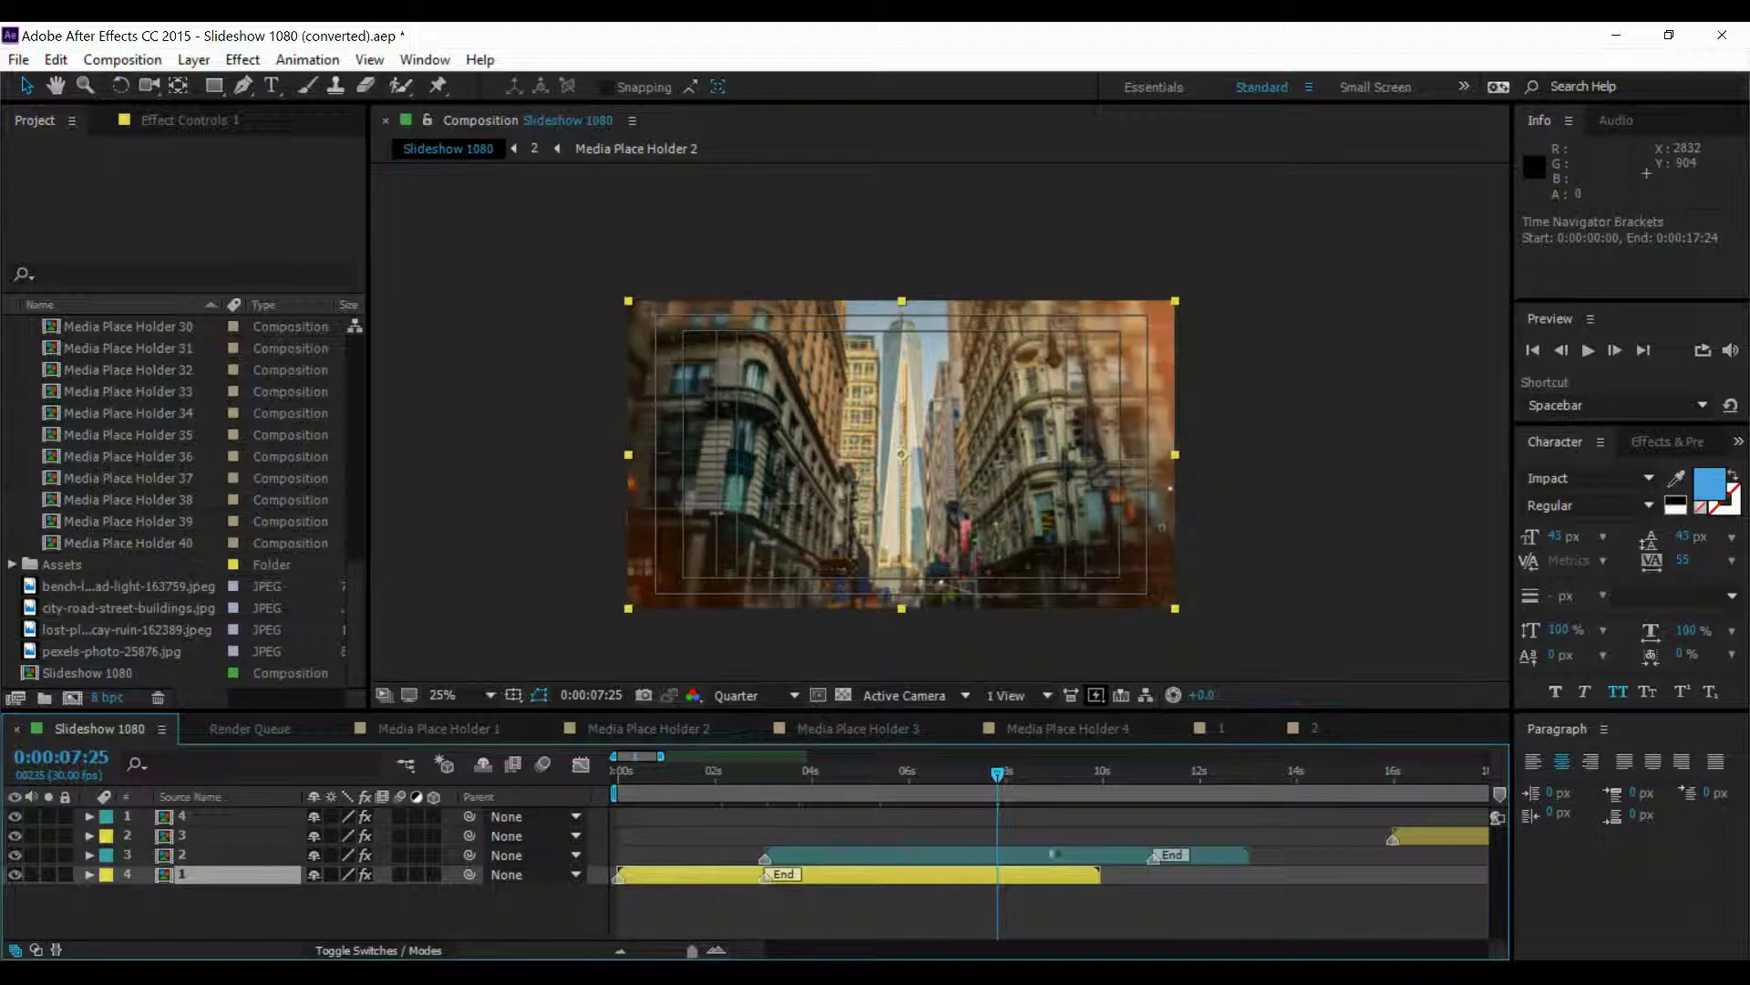
click(1054, 854)
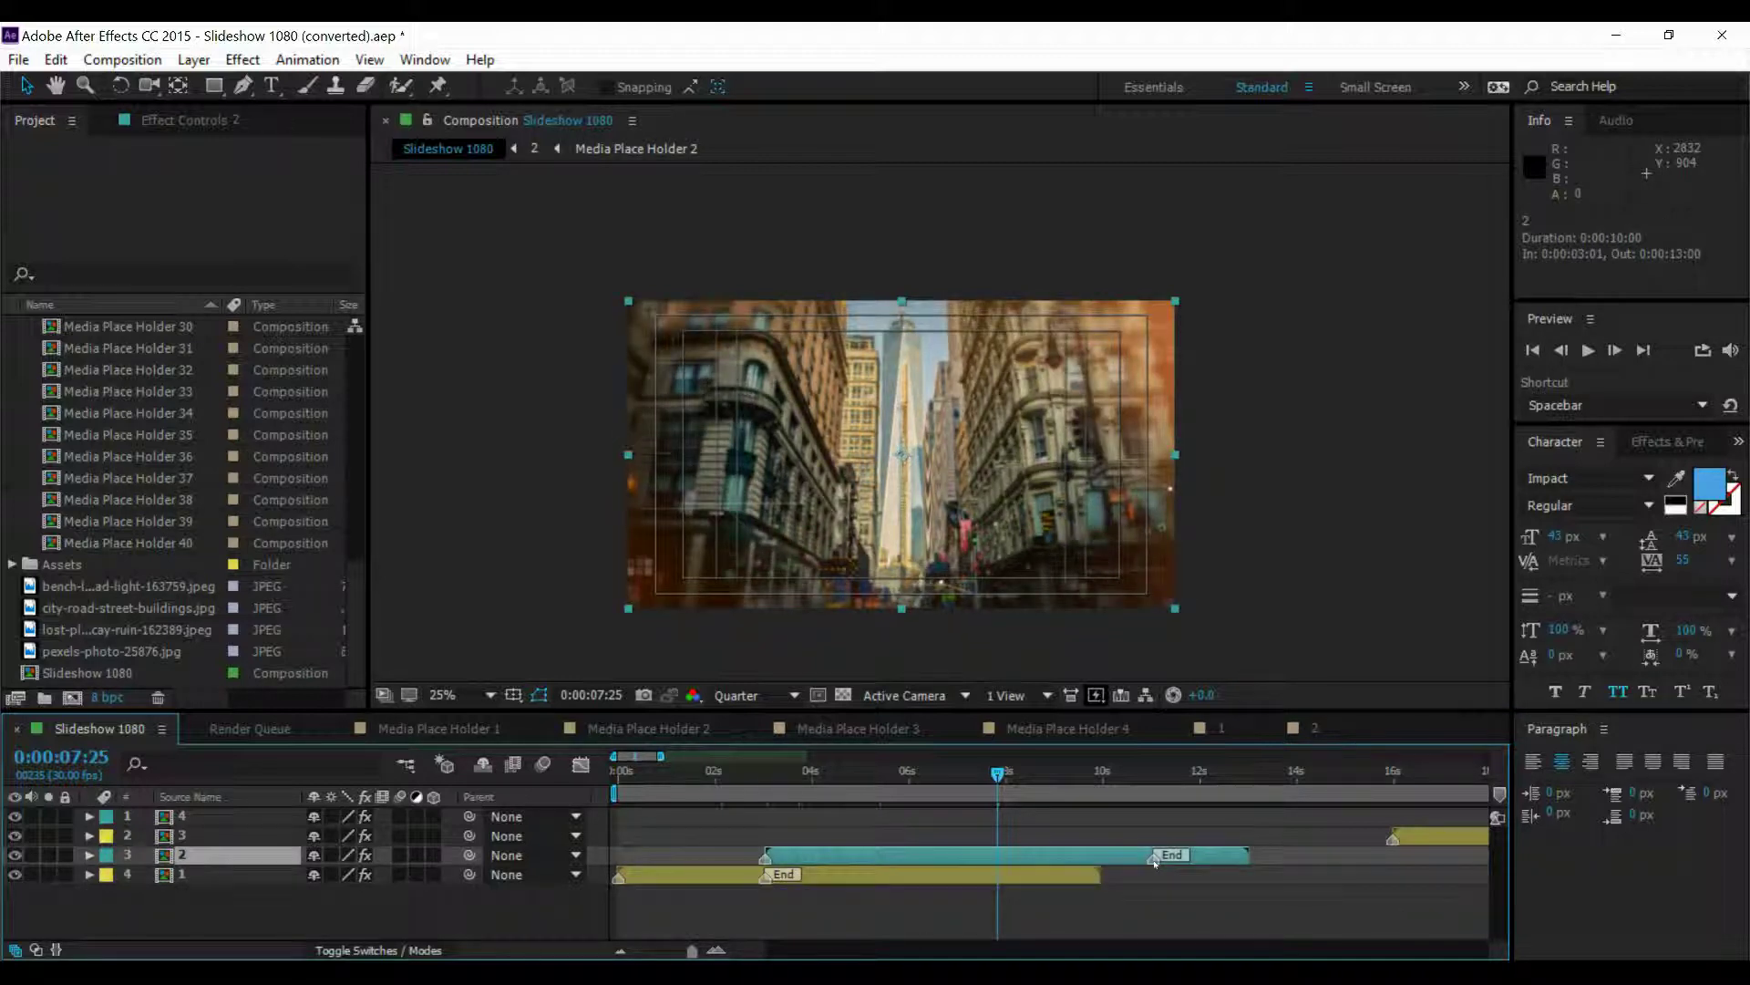
drag(1154, 857, 1010, 857)
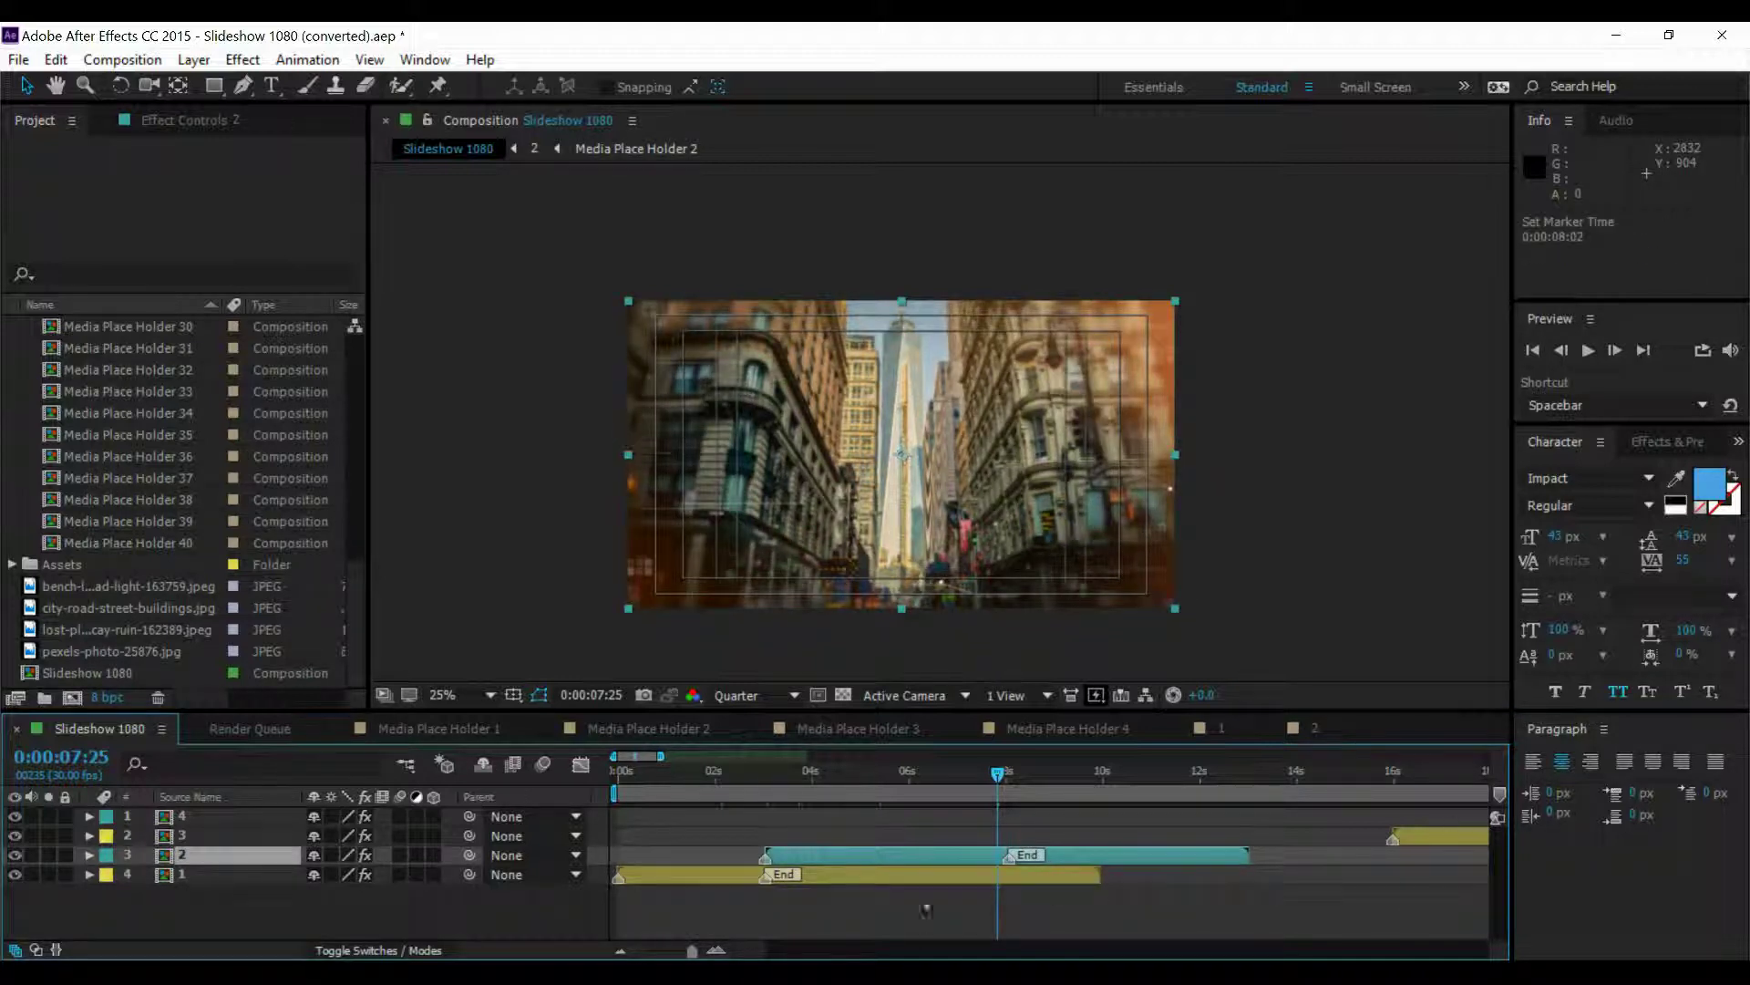
Move layers 1 and 2 earlier so layer 2 starts at layer 3's End marker.
key(minus)
click(1012, 835)
shift+click(1167, 816)
key(equal)
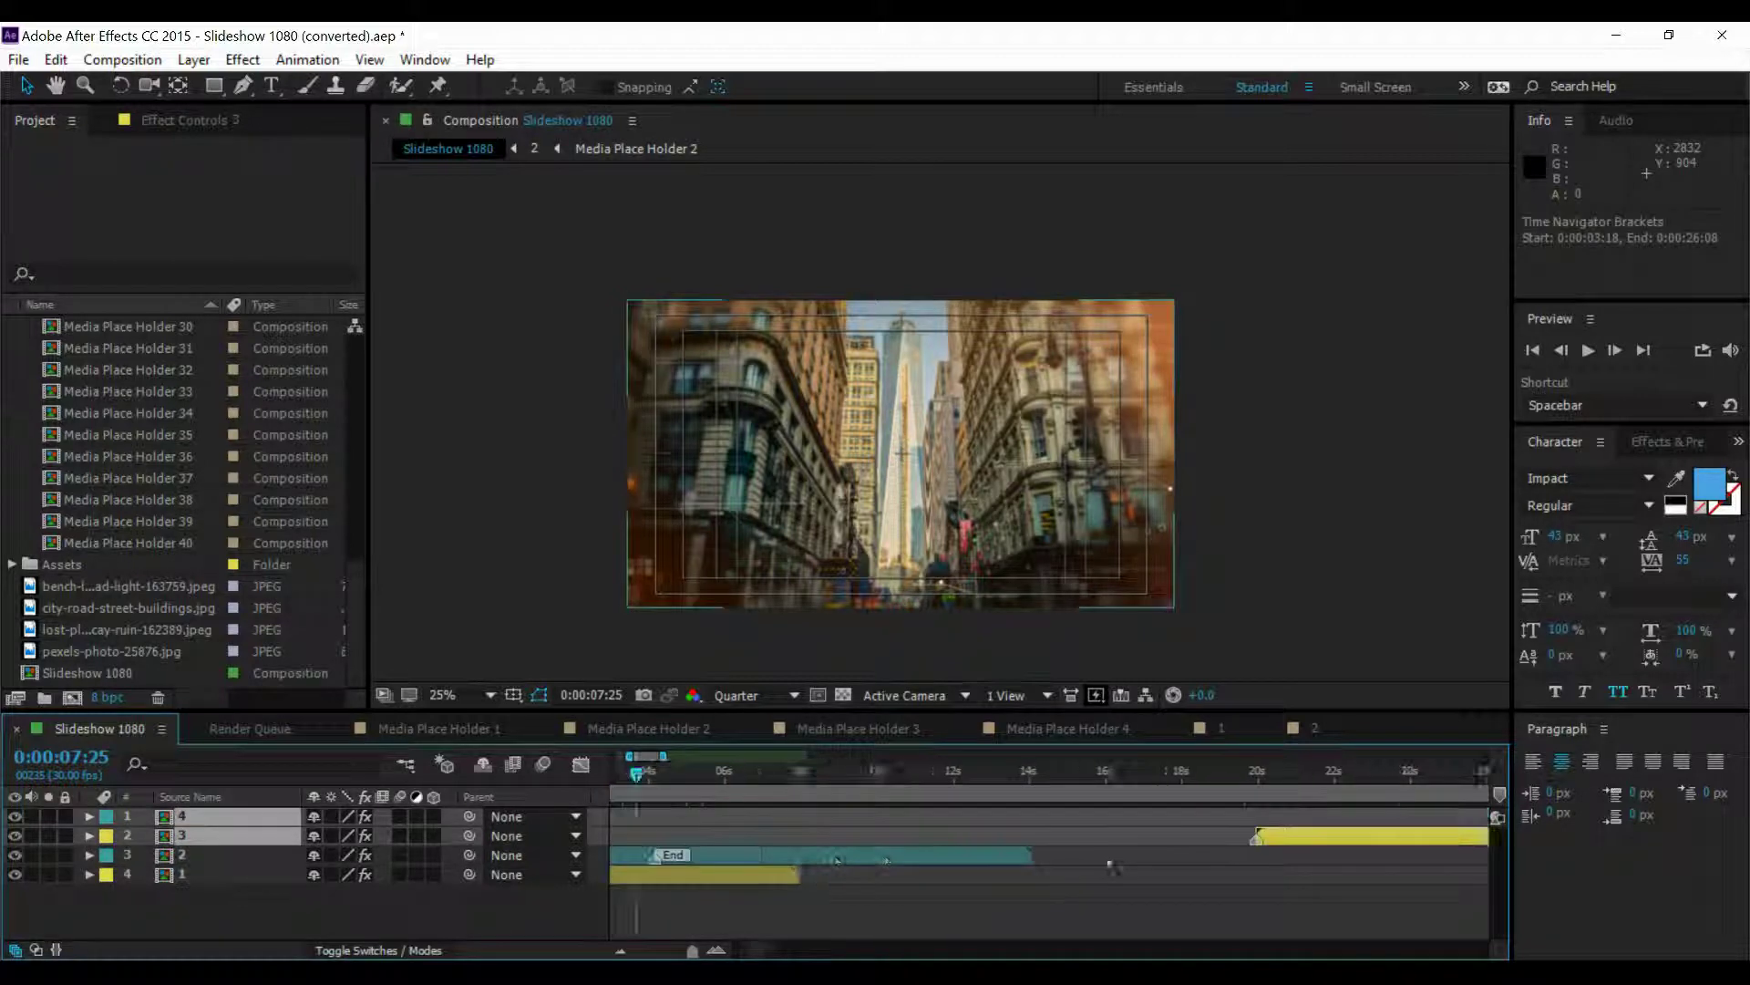
drag(1267, 840, 704, 866)
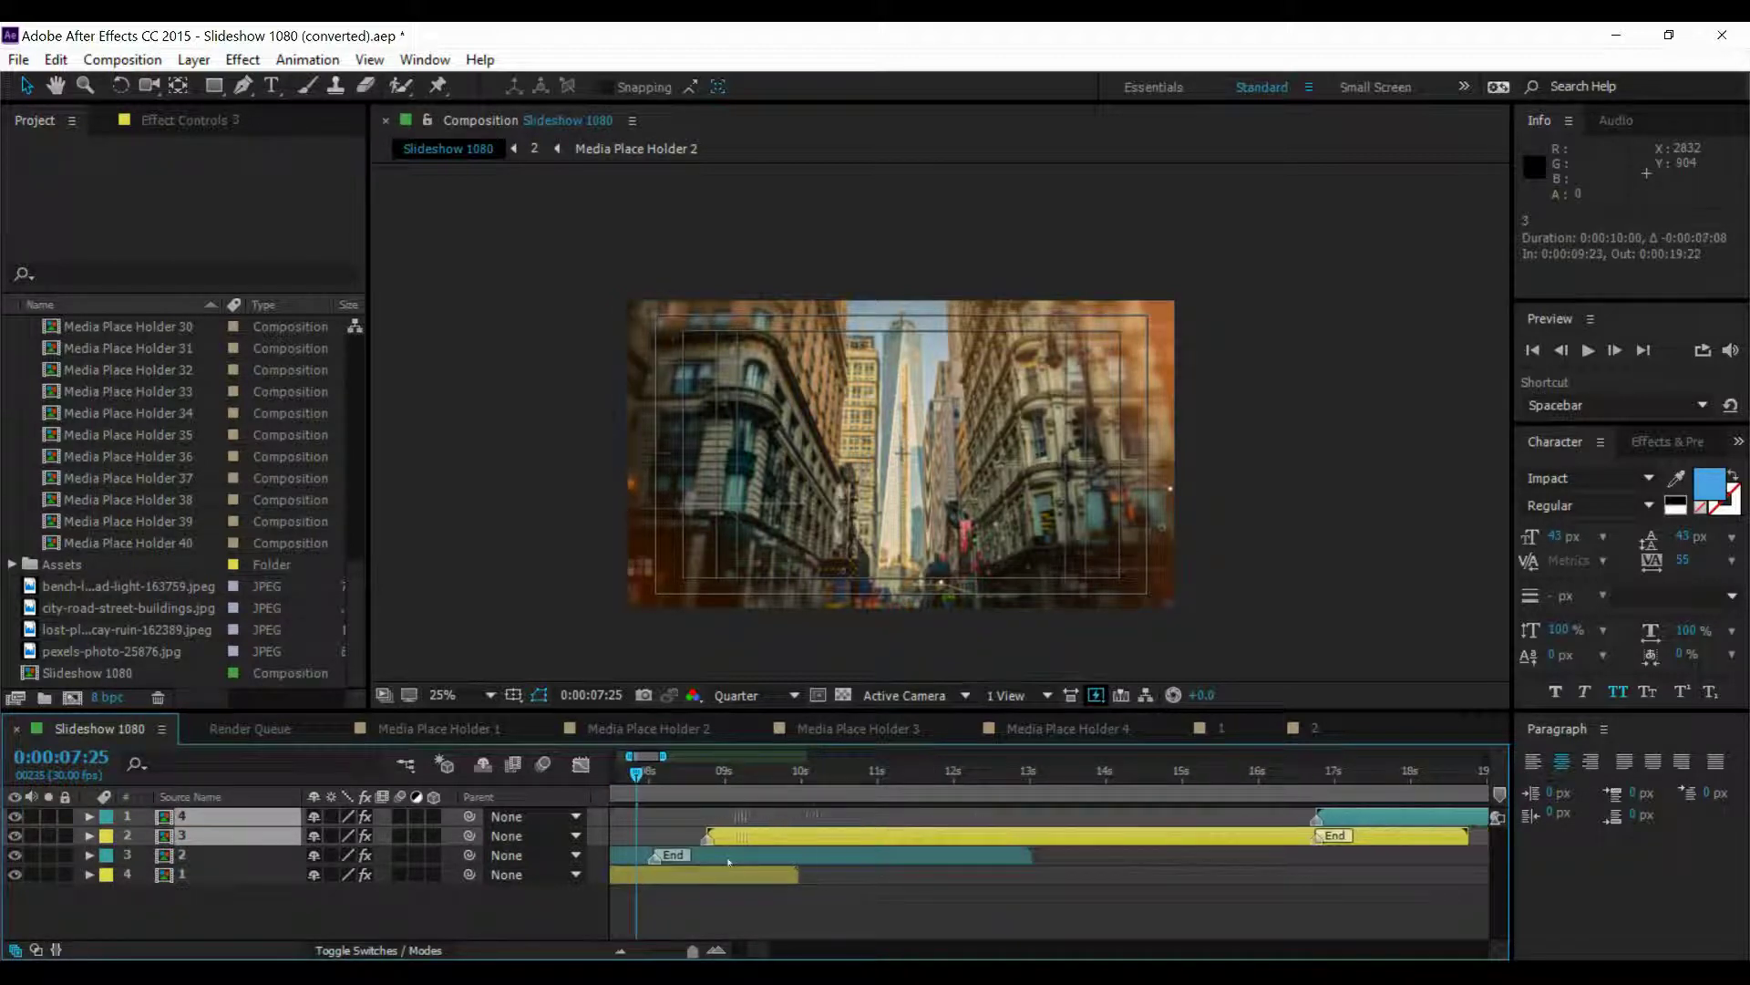
key(equal)
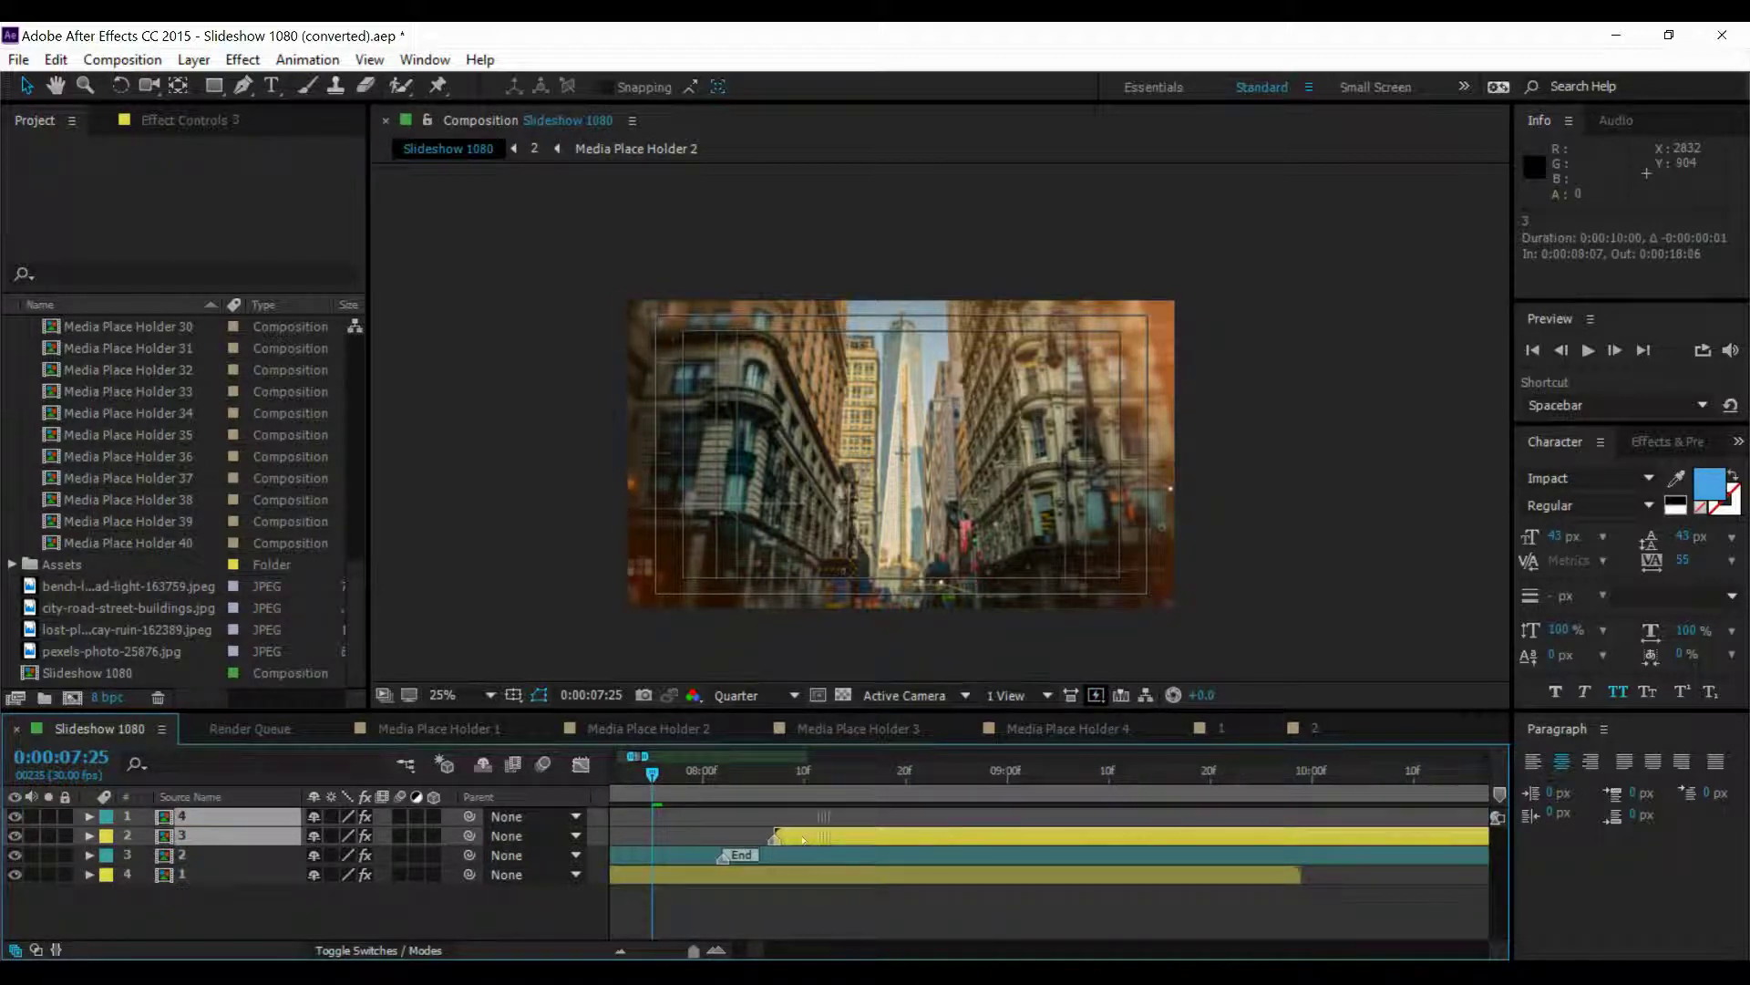
mouse_move(611, 821)
mouse_down()
mouse_move(770, 849)
mouse_move(704, 859)
mouse_up()
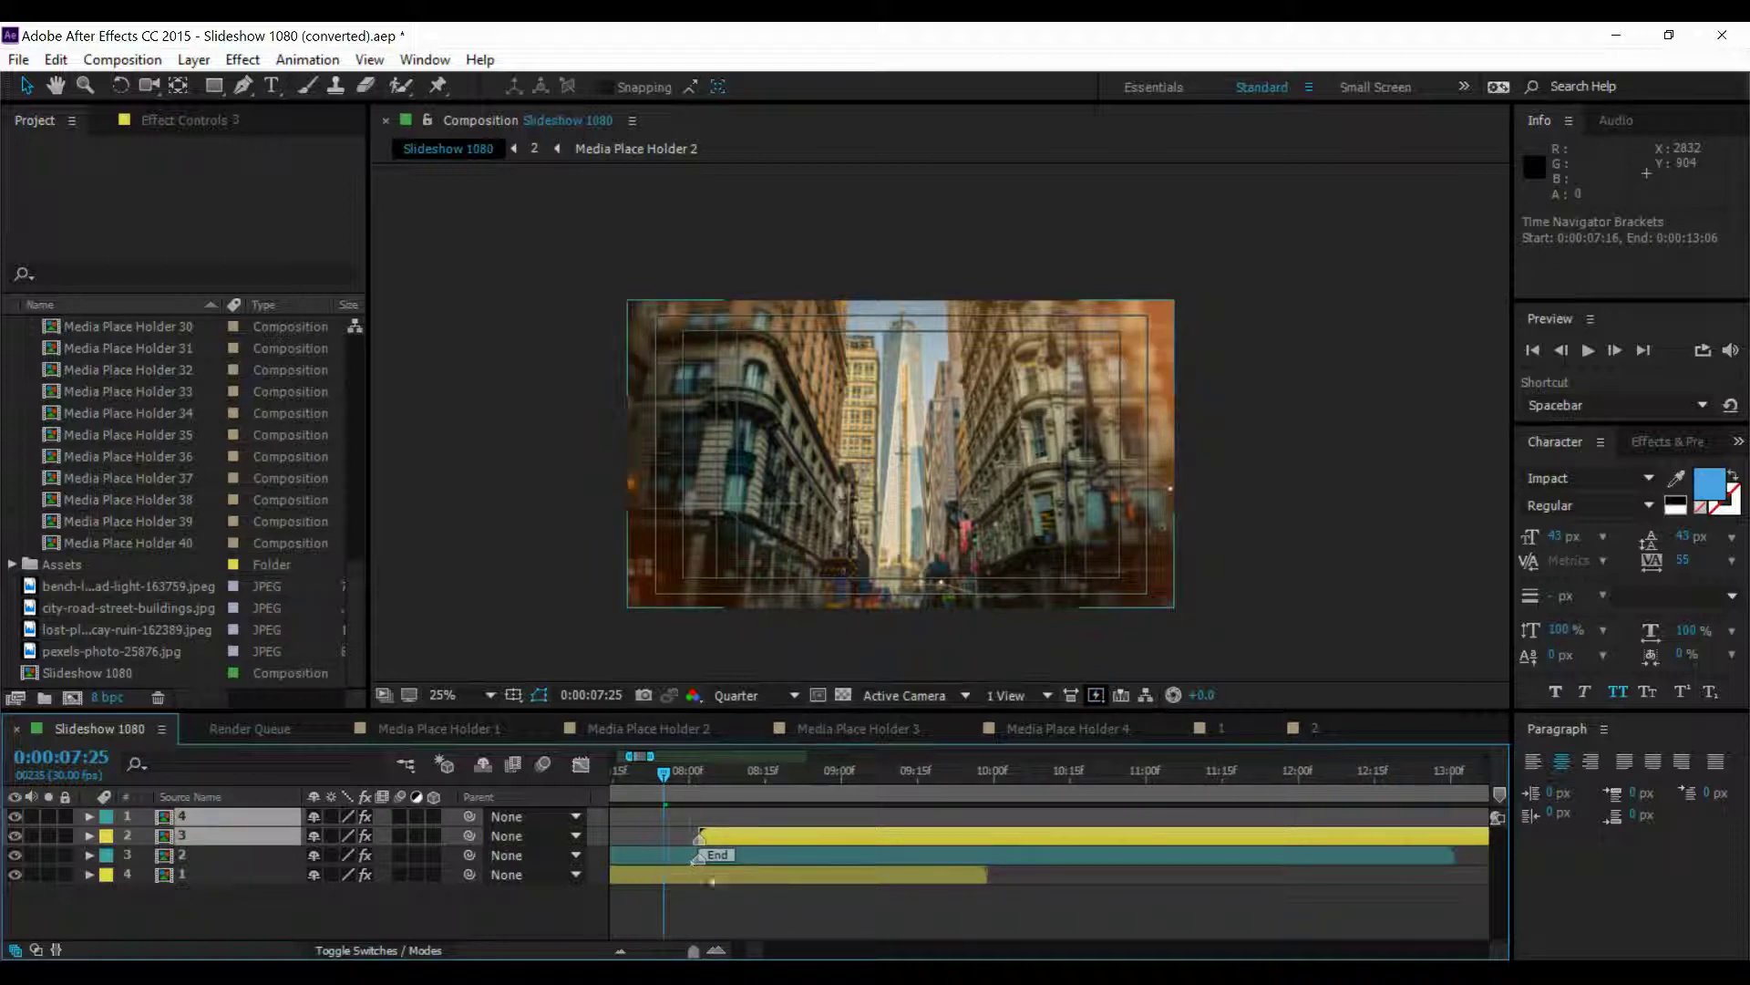
key(minus)
click(820, 770)
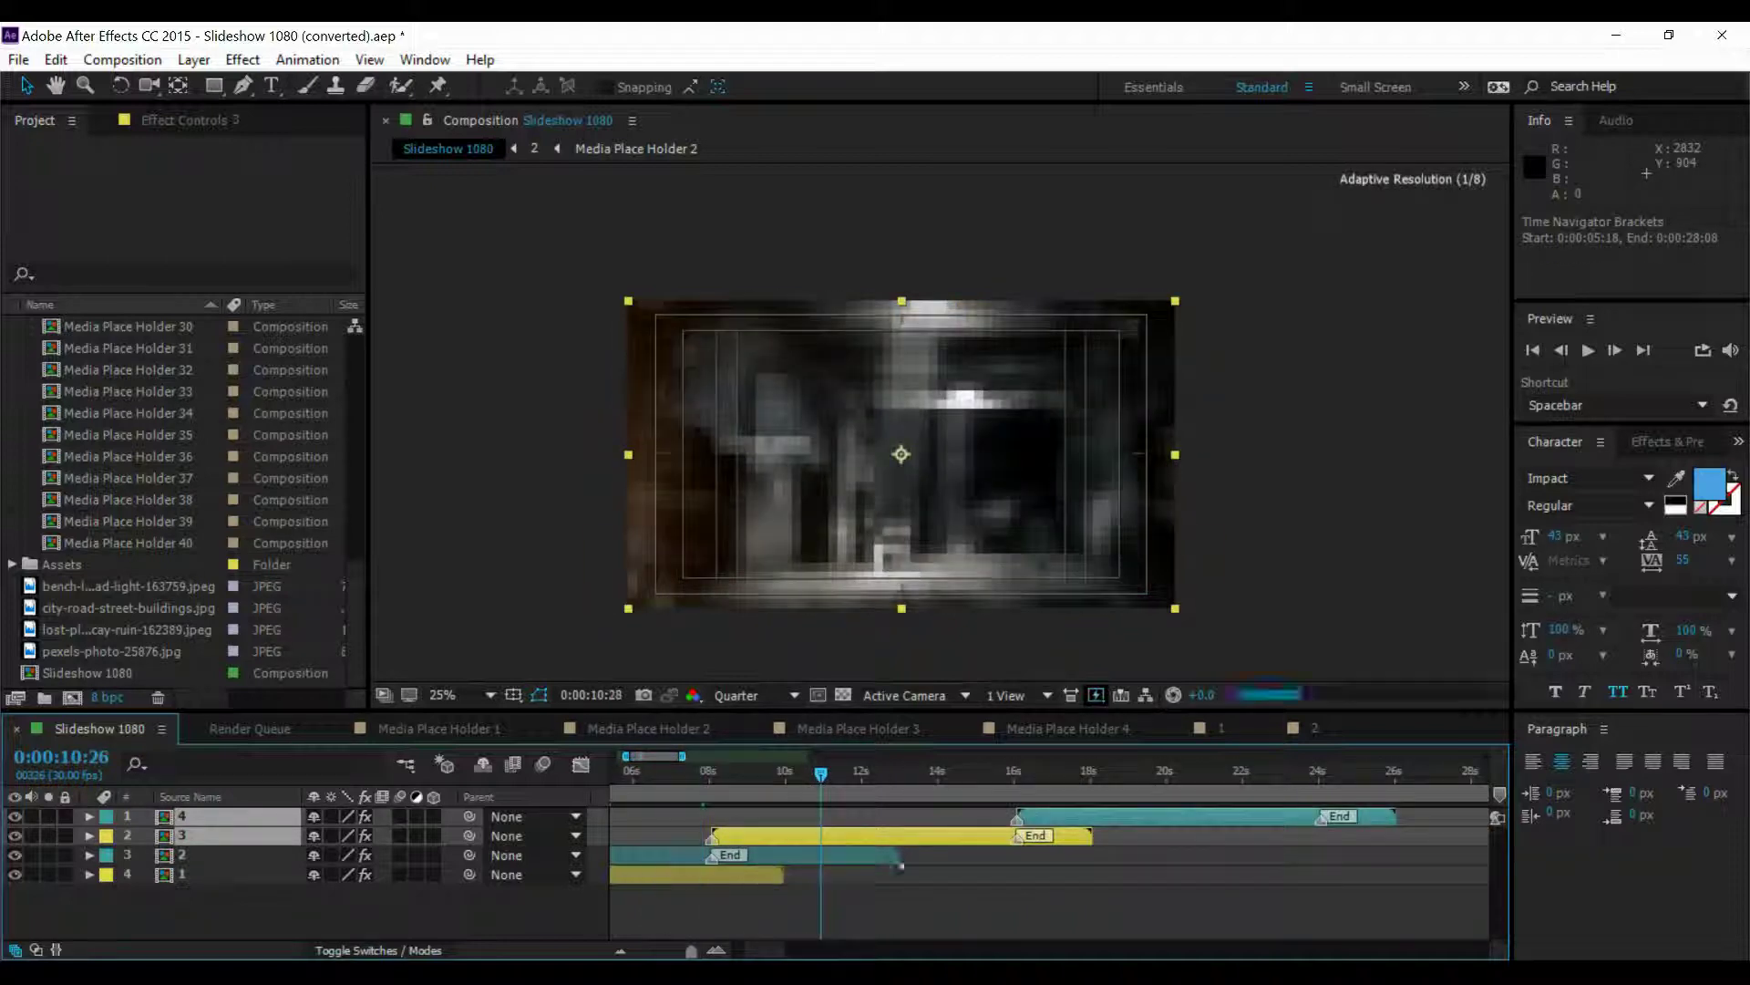
key(minus)
key(minus)
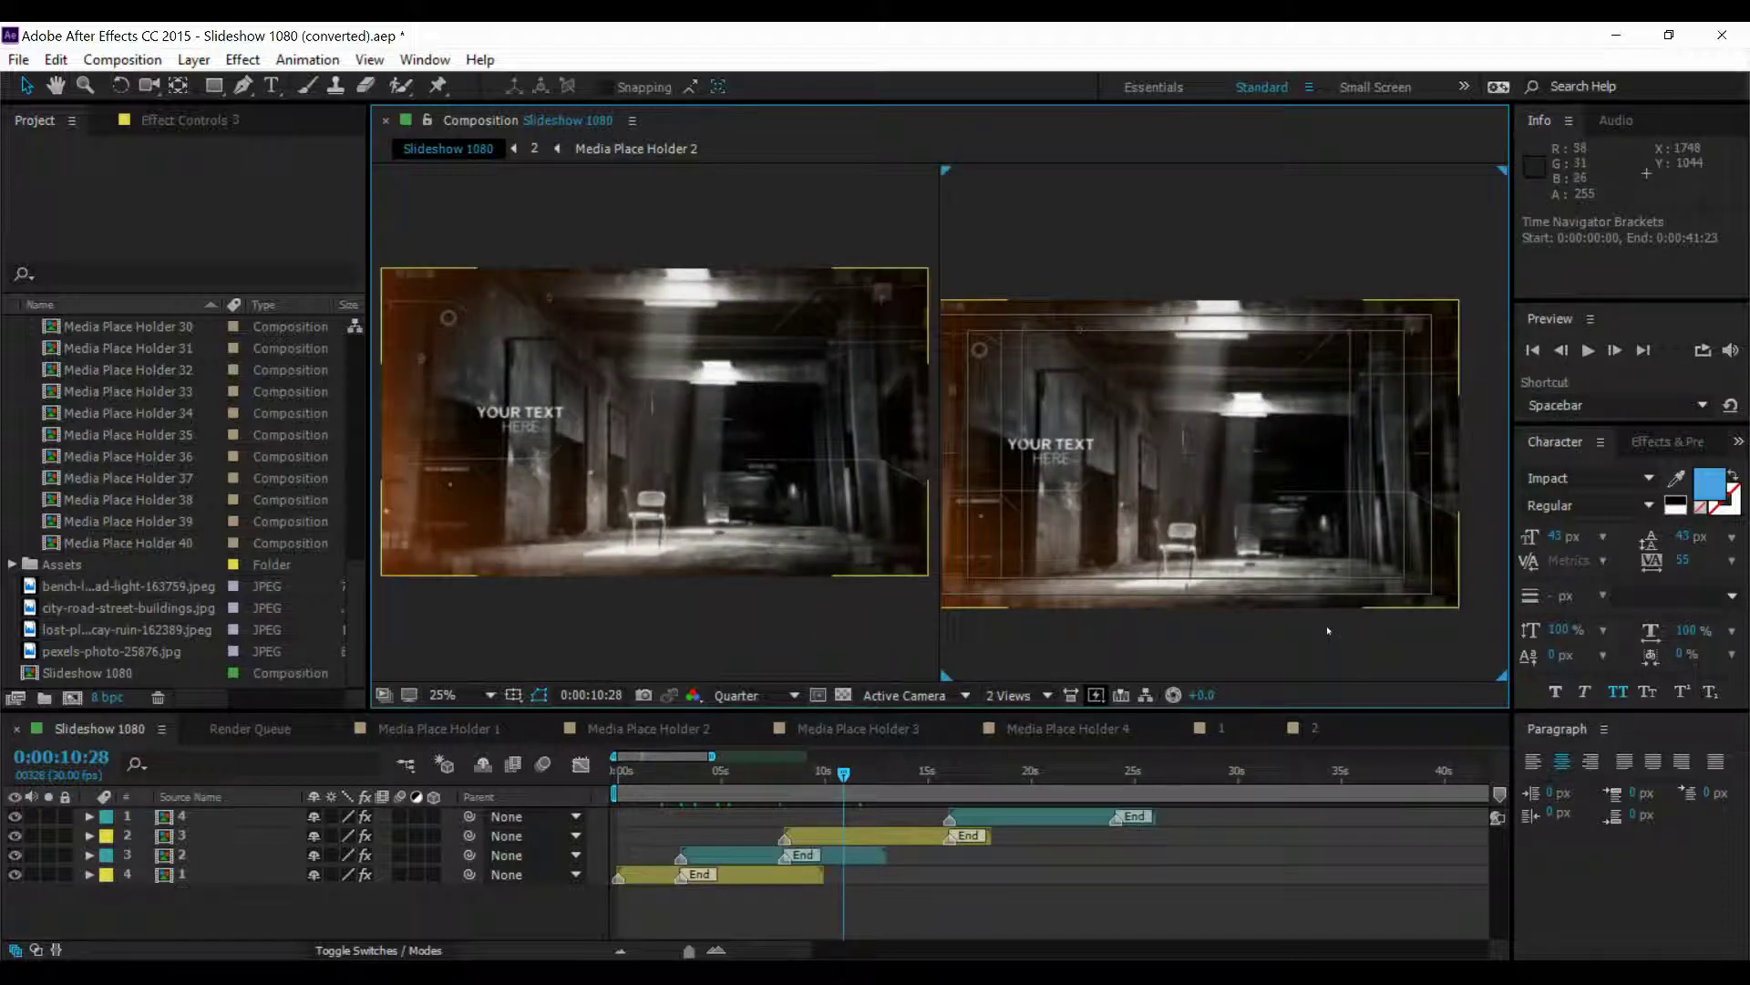
Switch the Composition viewer to the 1 View layout.
click(1014, 696)
click(1031, 721)
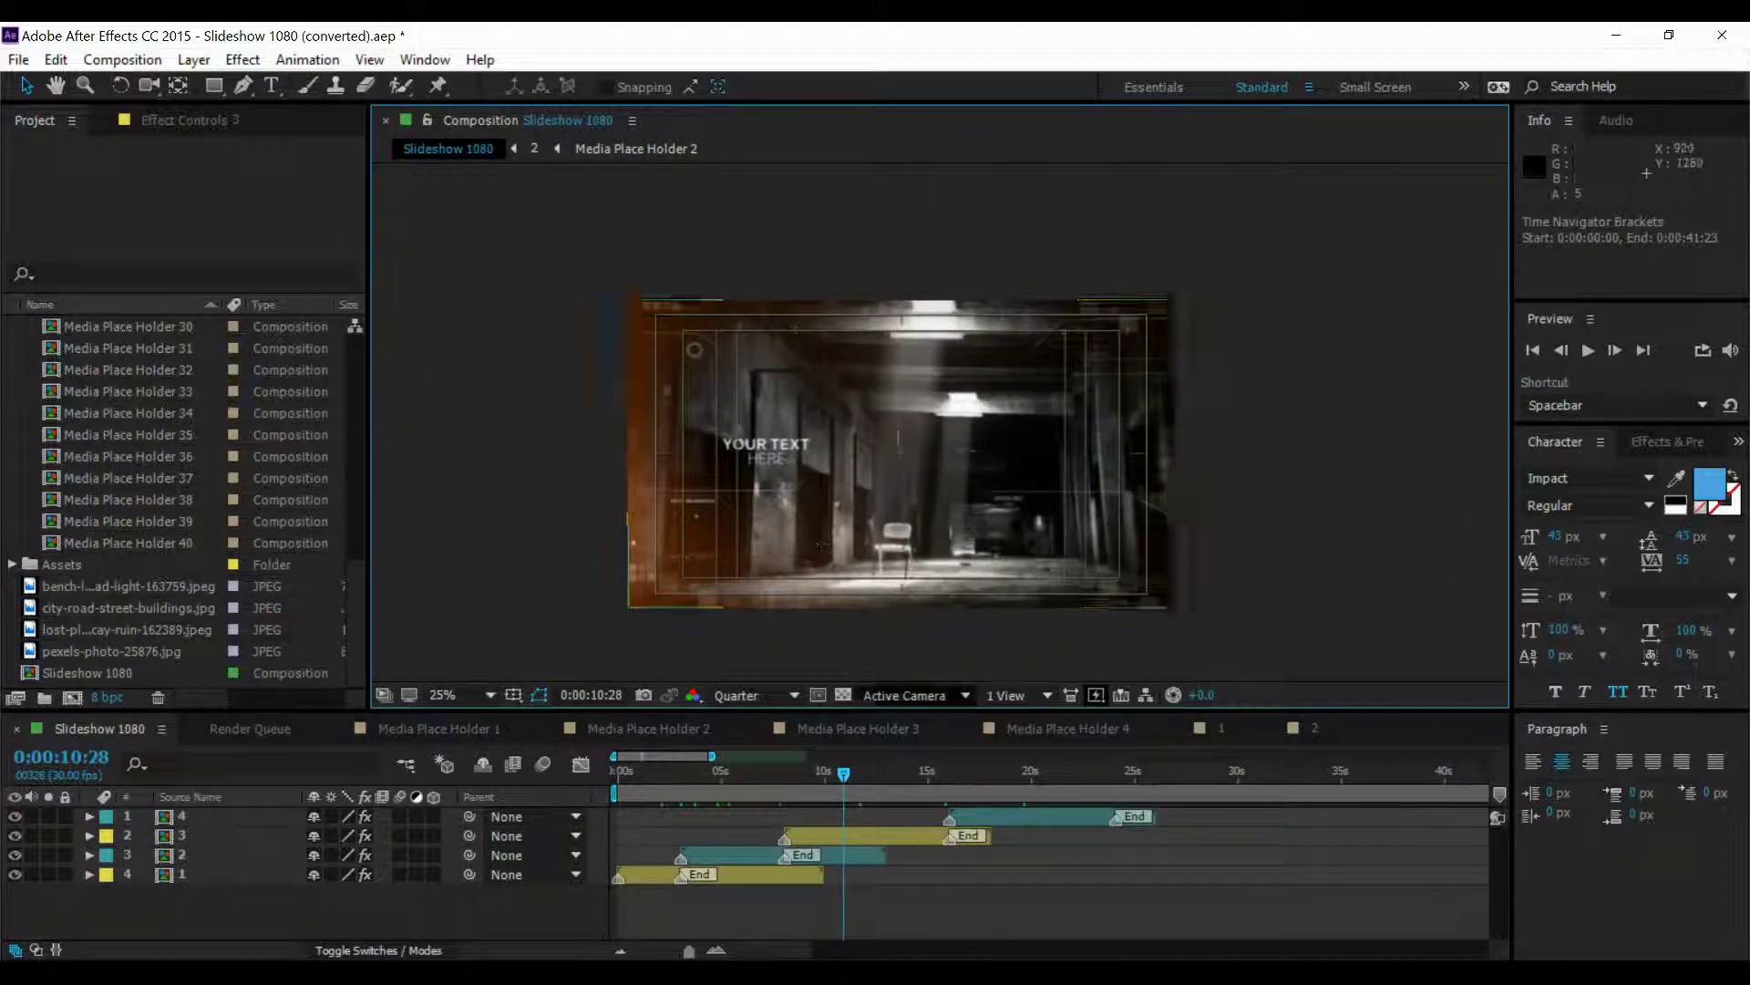
key(minus)
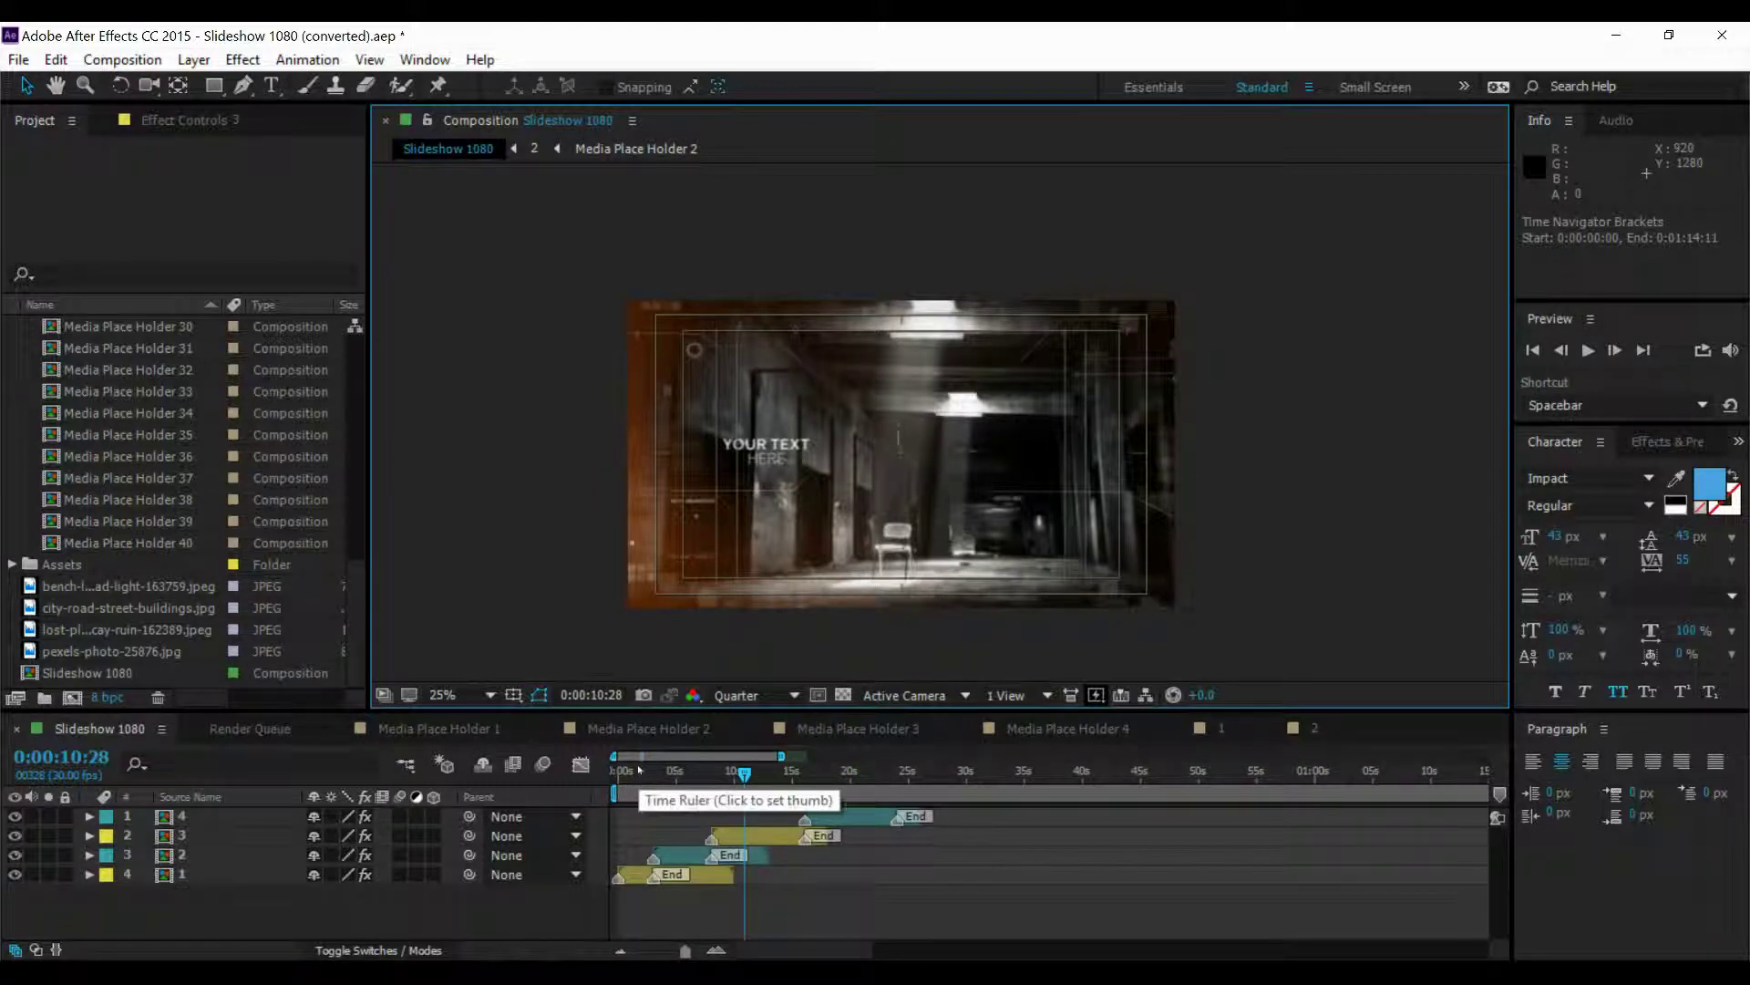
click(711, 903)
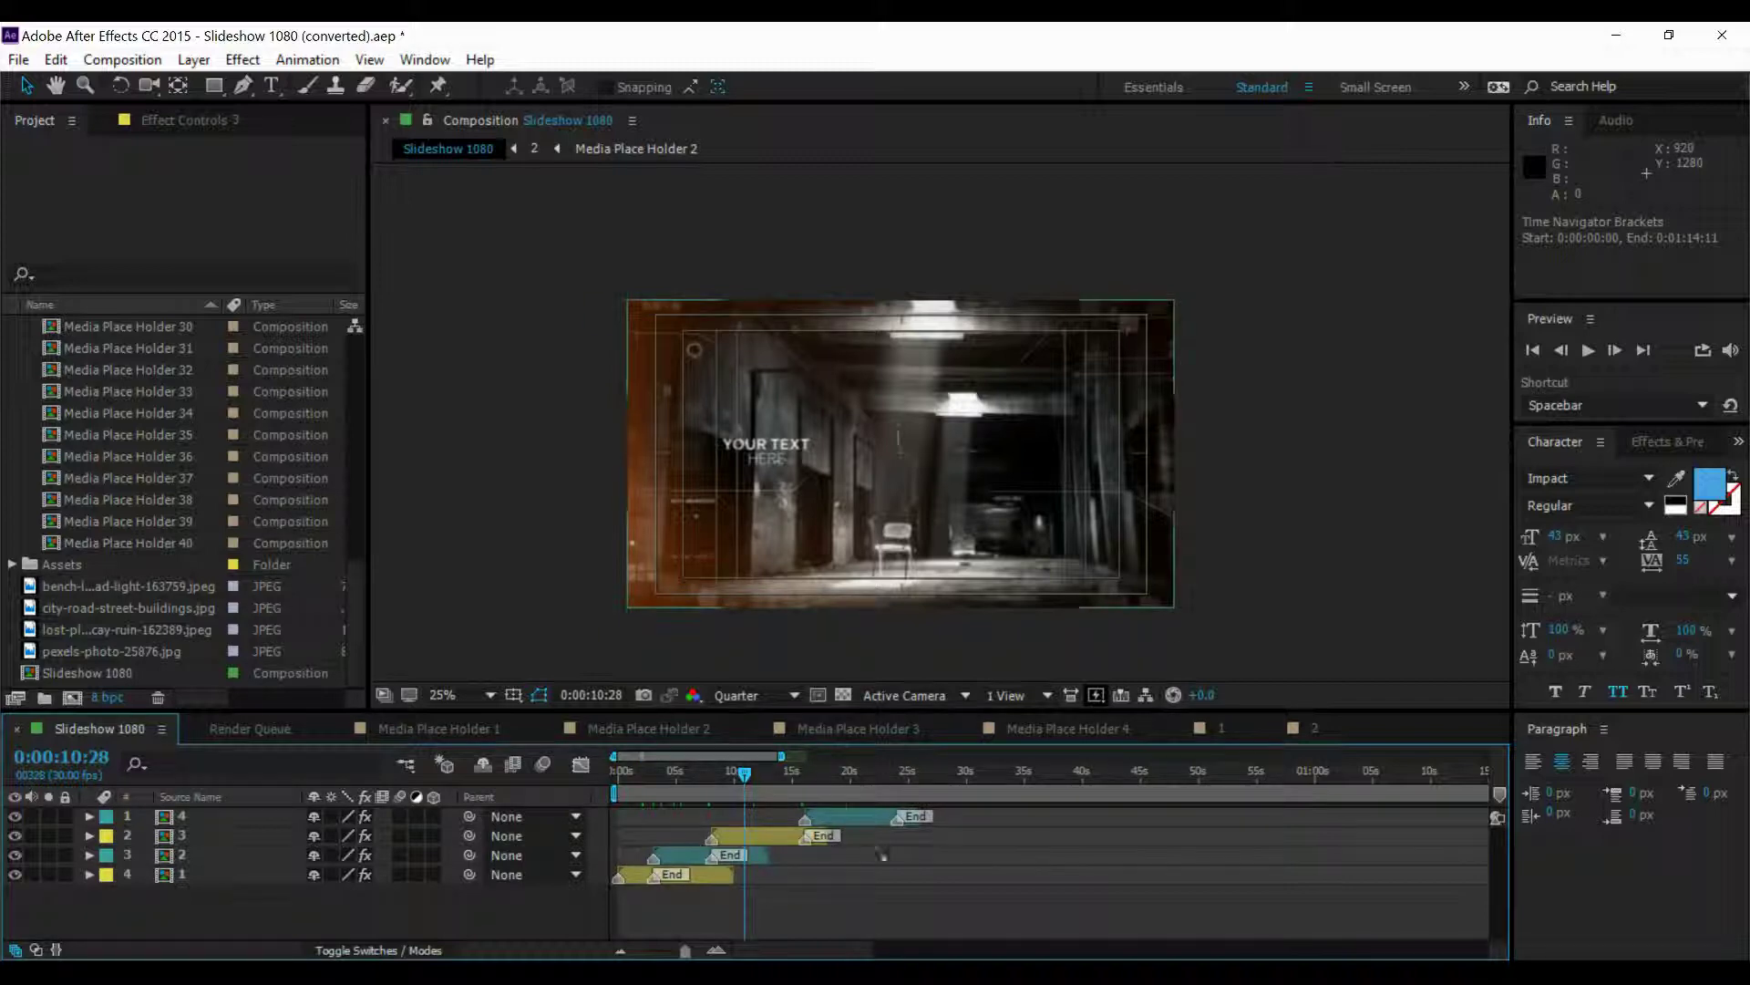
End the work area at 0:00:22:00 with the N shortcut.
key(minus)
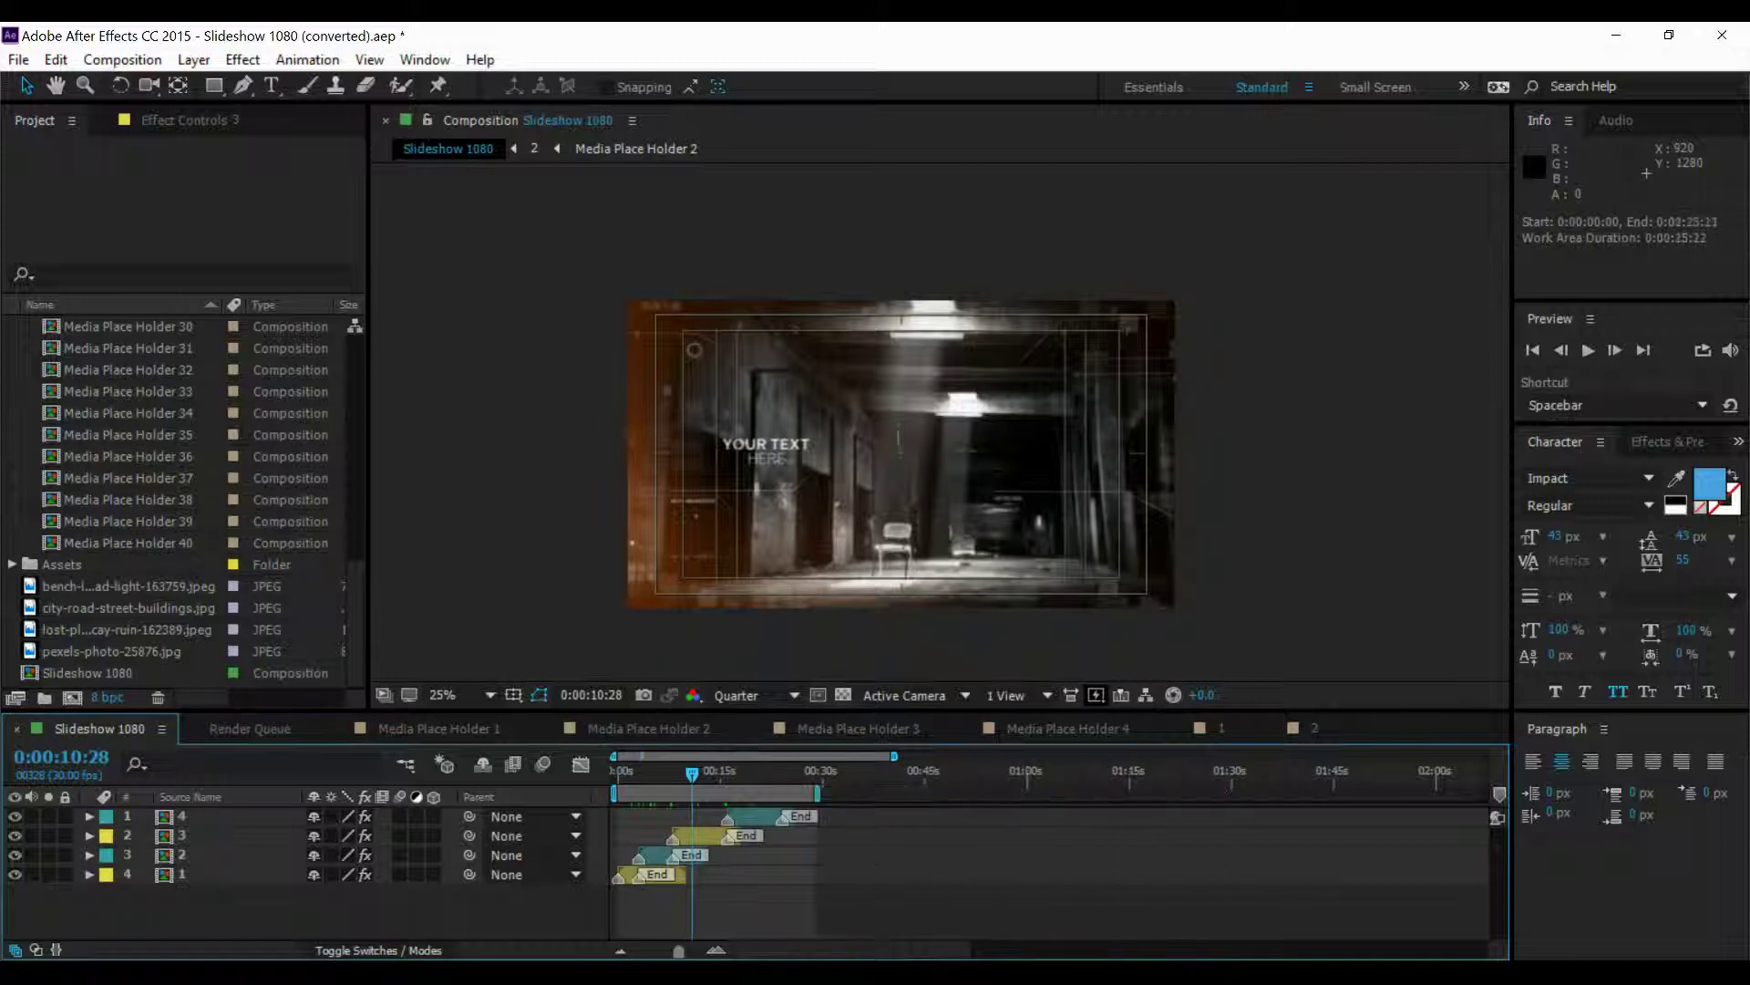
key(equal)
key(equal)
key(equal)
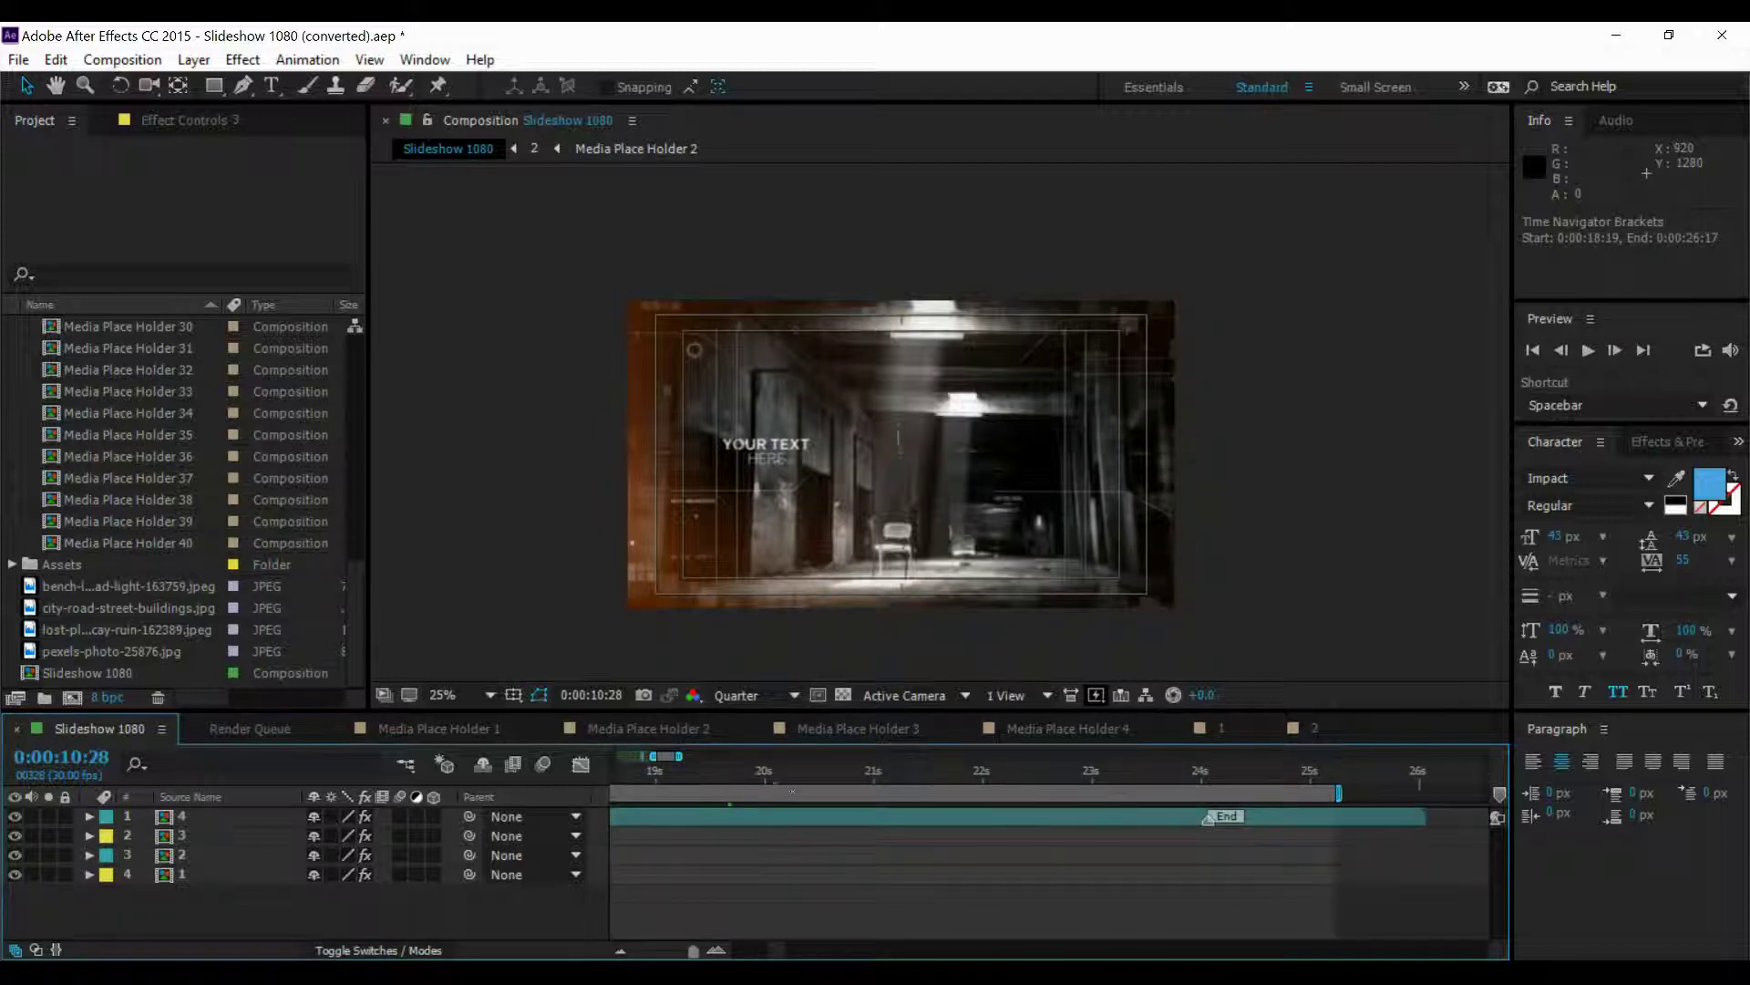
click(982, 772)
key(n)
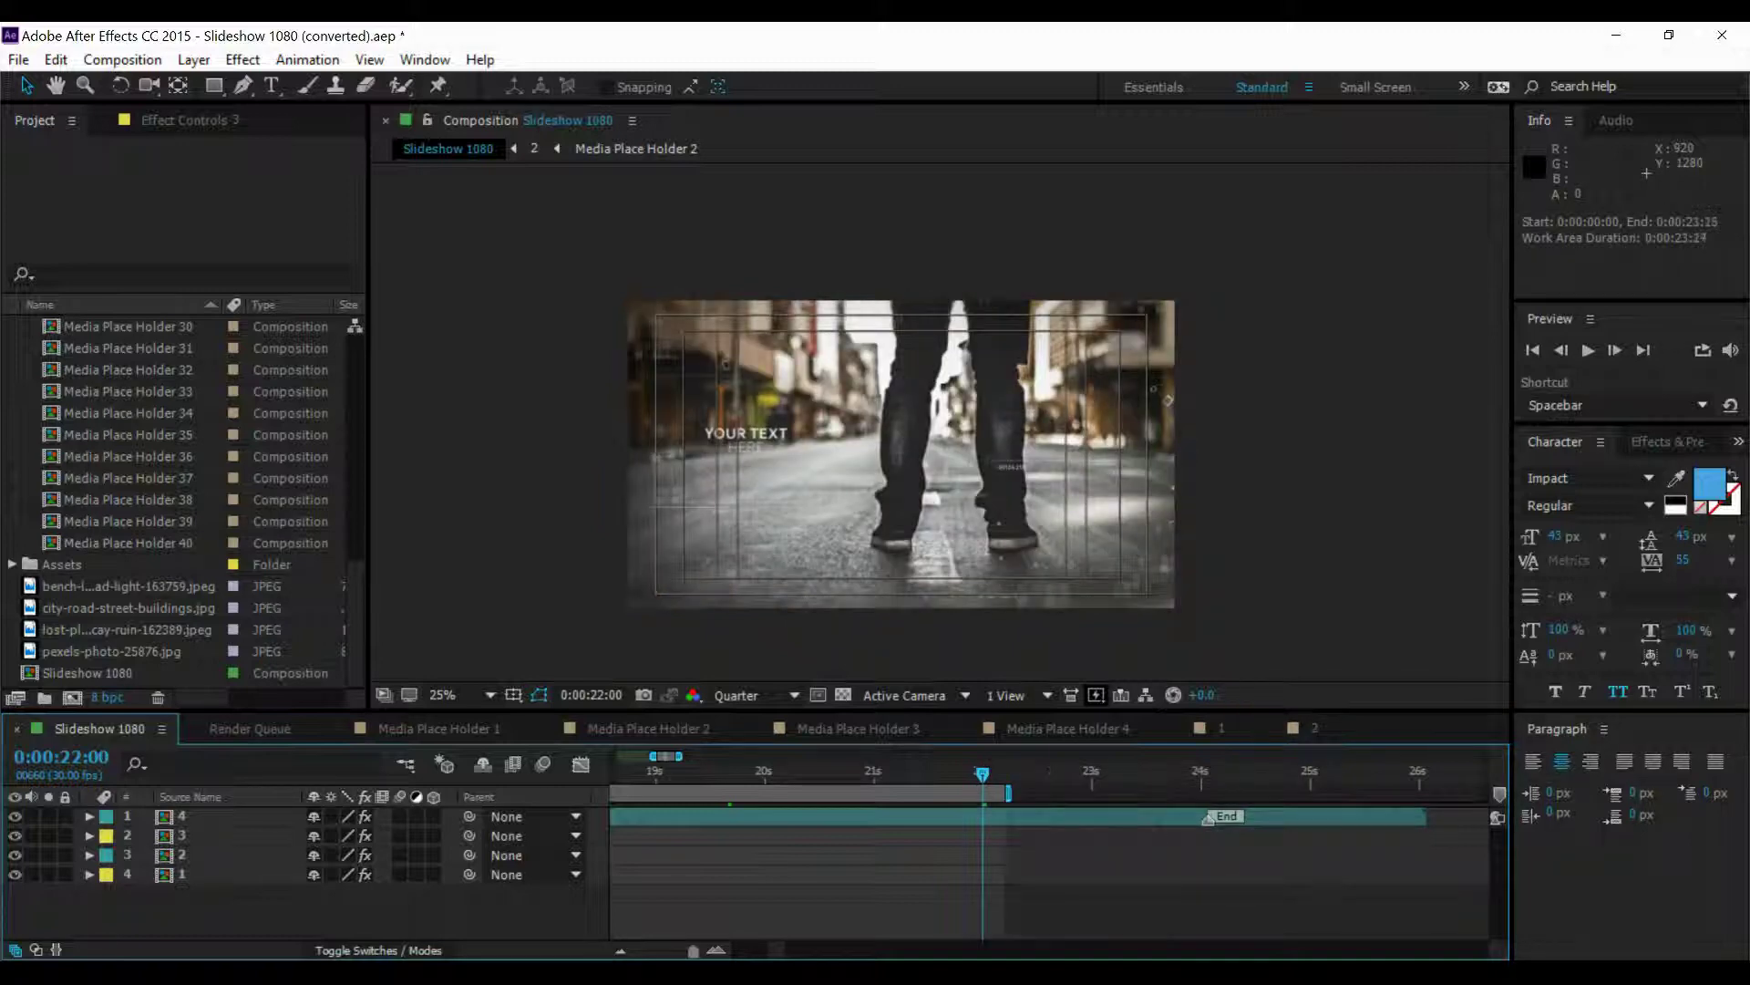
key(minus)
key(minus)
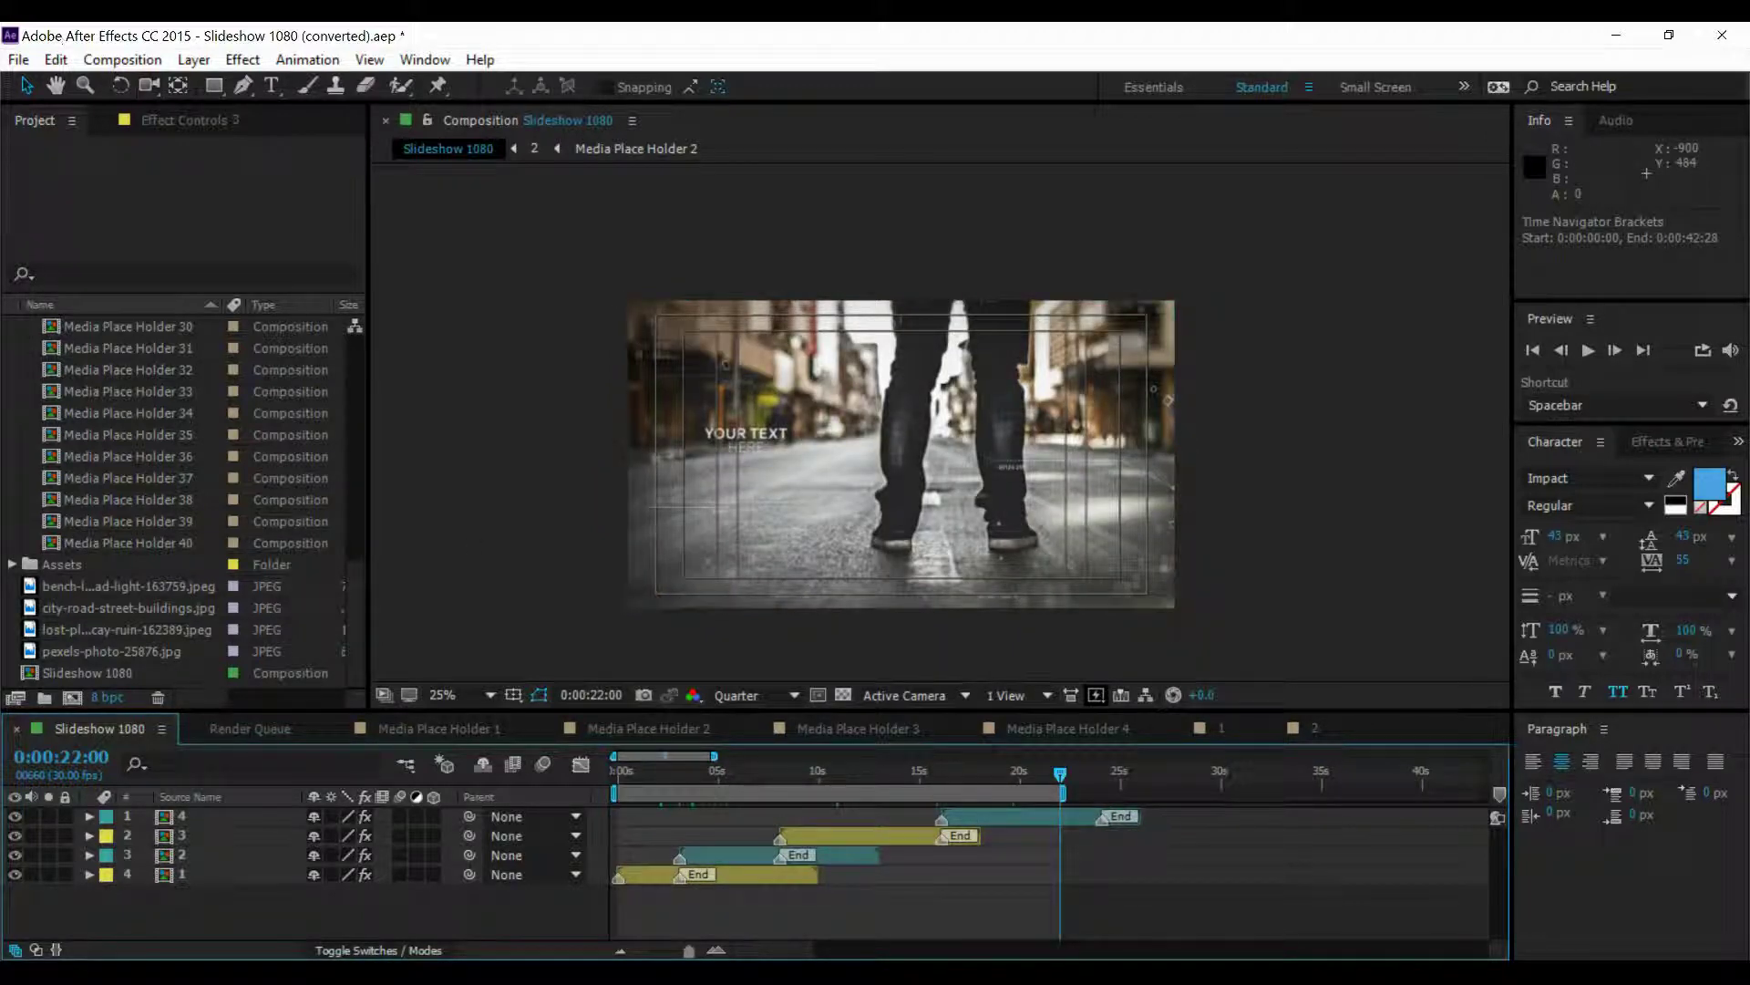
click(122, 59)
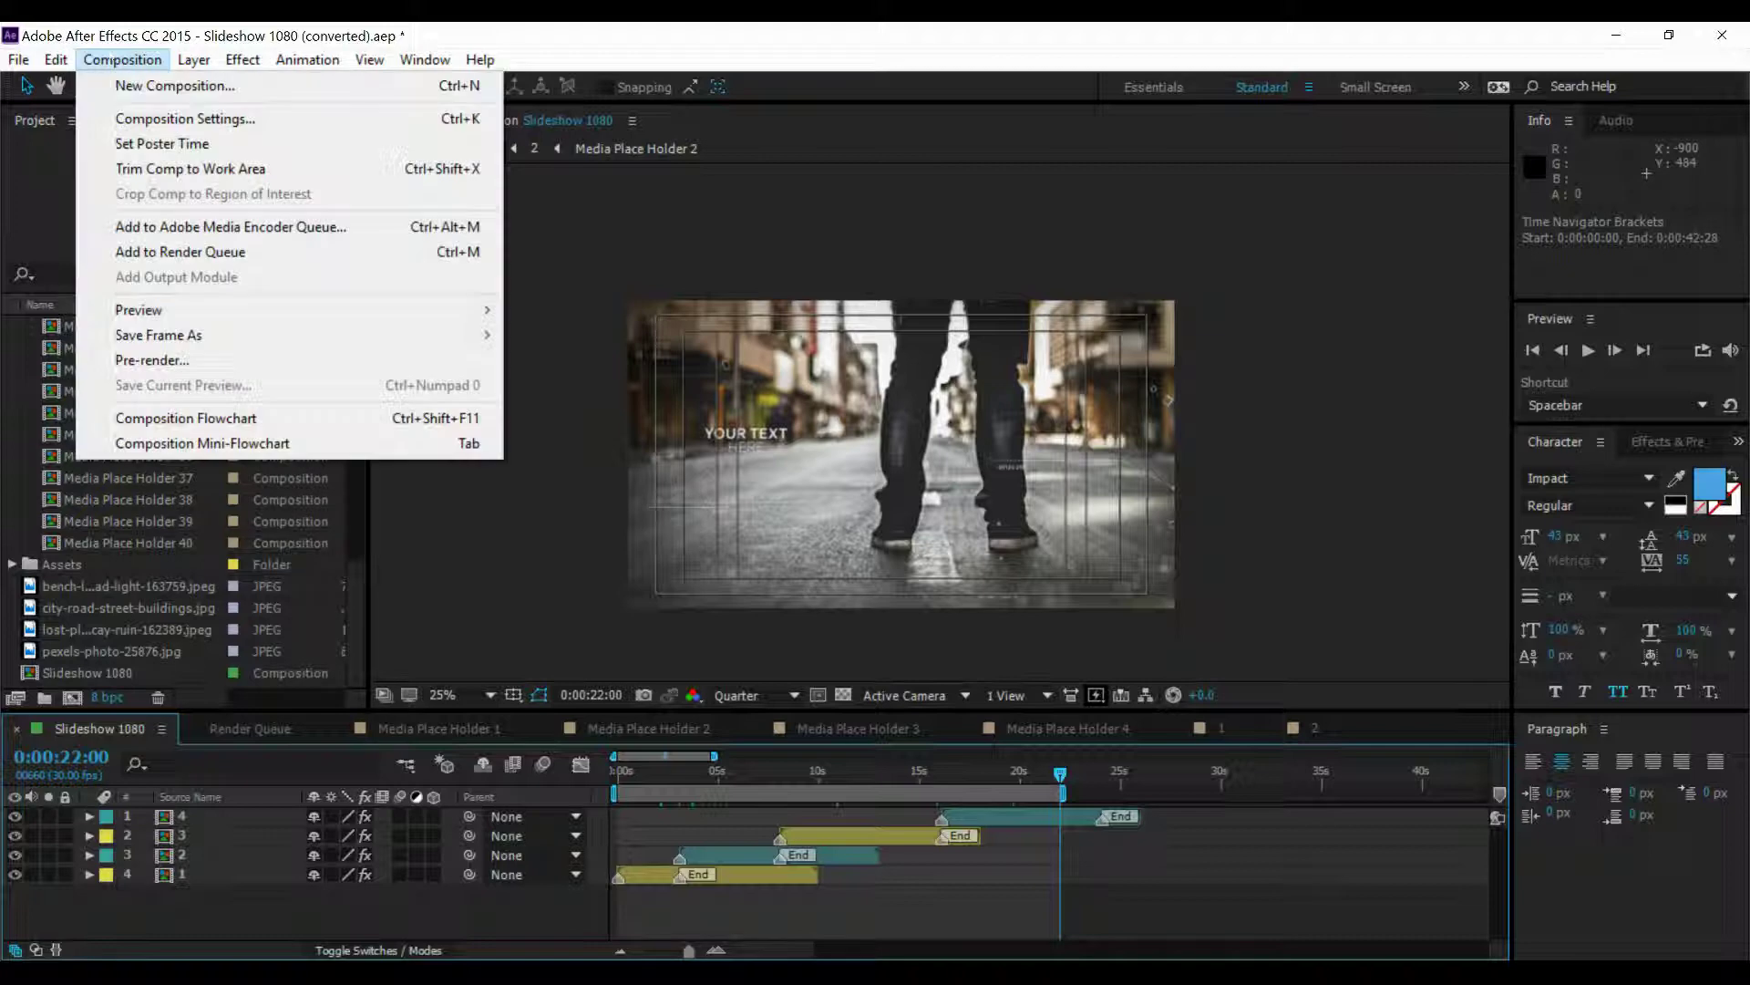
Add Slideshow 1080 to the Render Queue with QuickTime format, output to Slideshow 1080.mov.
click(204, 254)
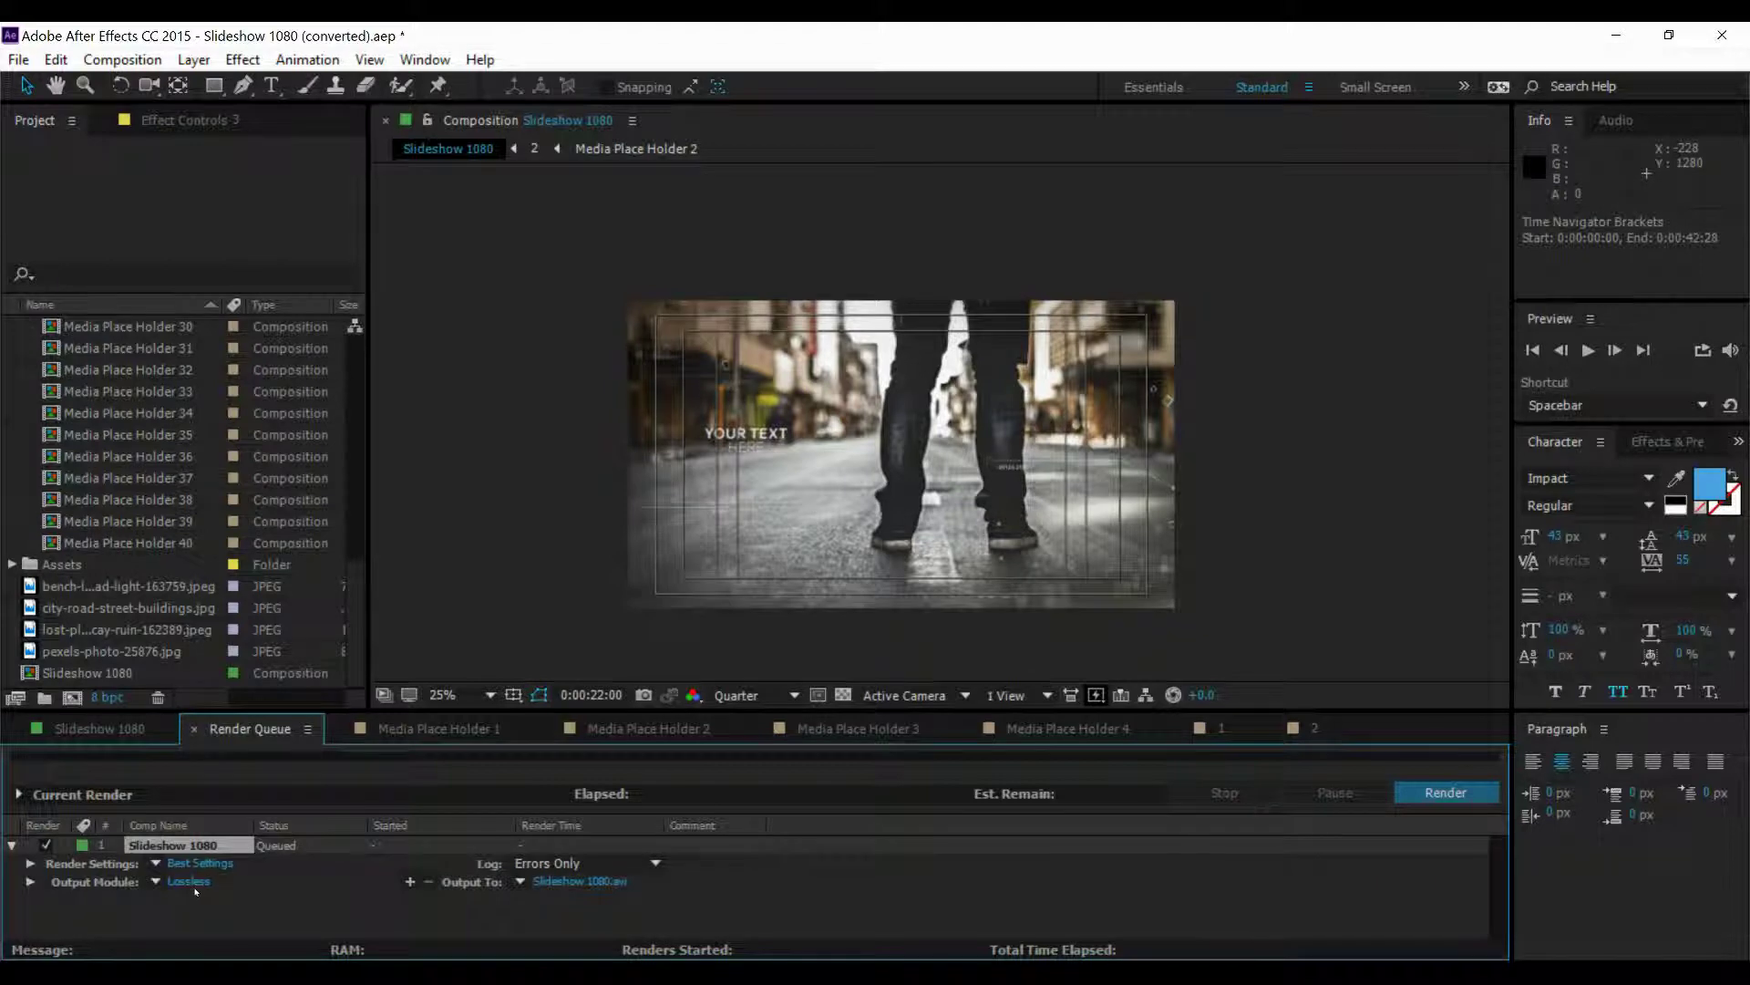
click(189, 881)
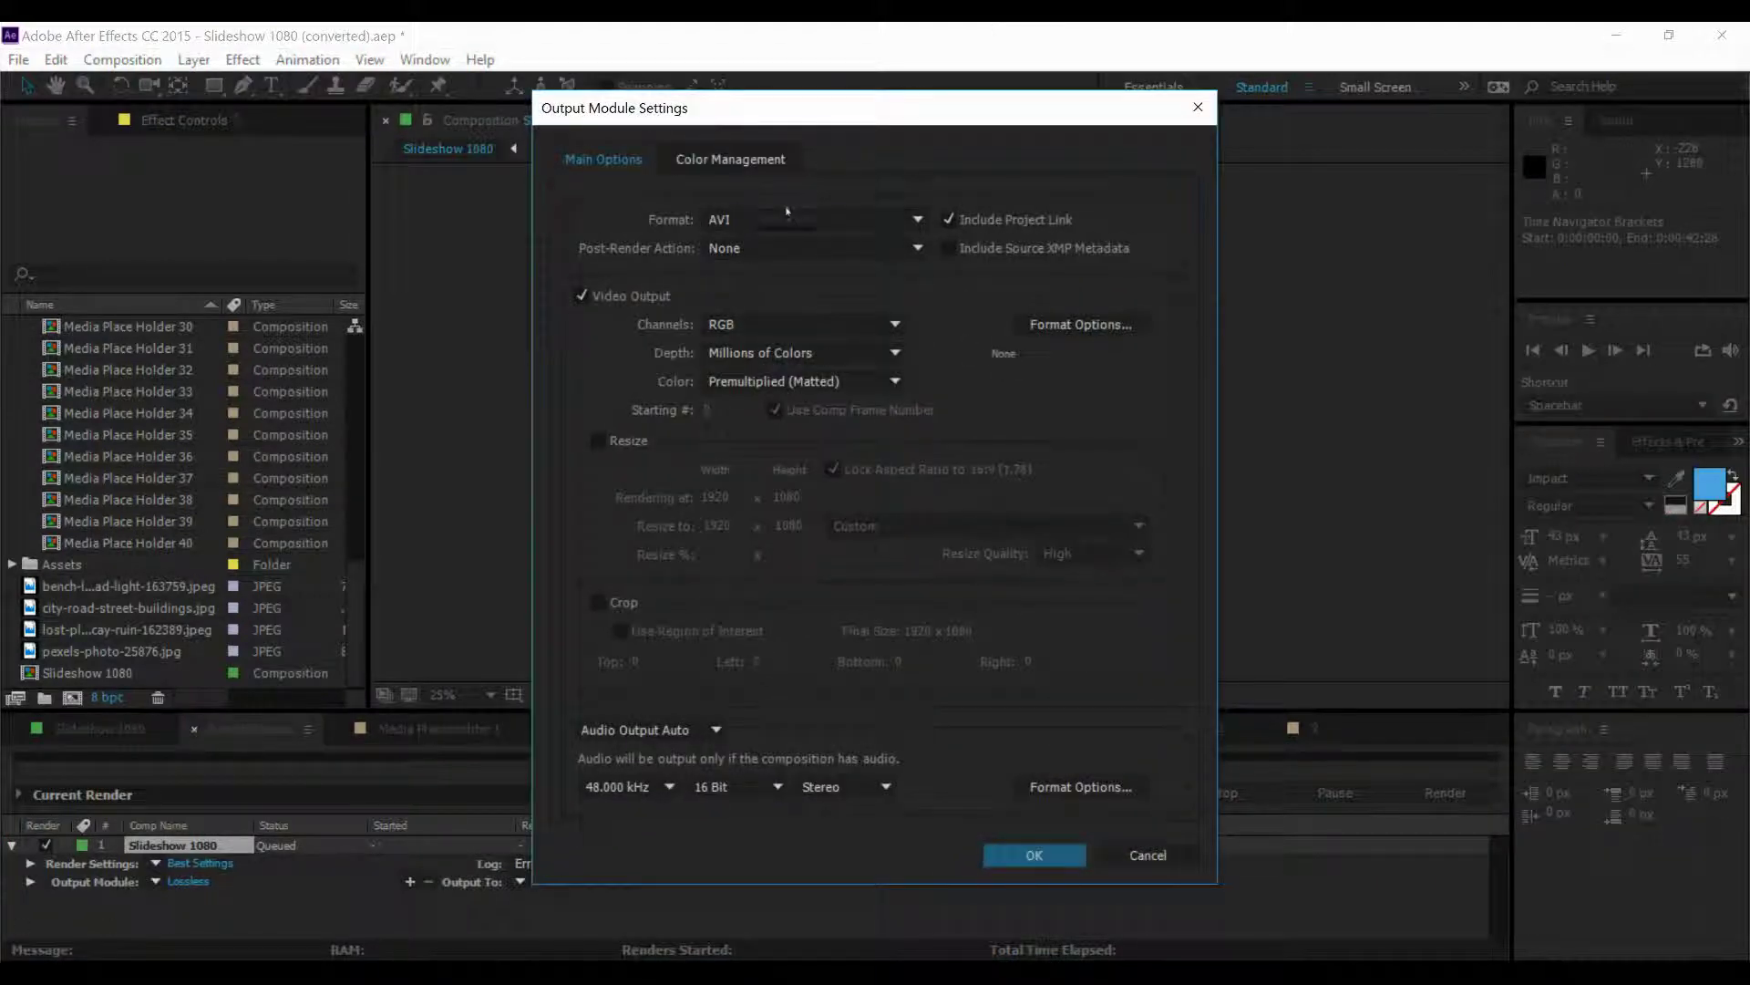
click(788, 220)
click(789, 474)
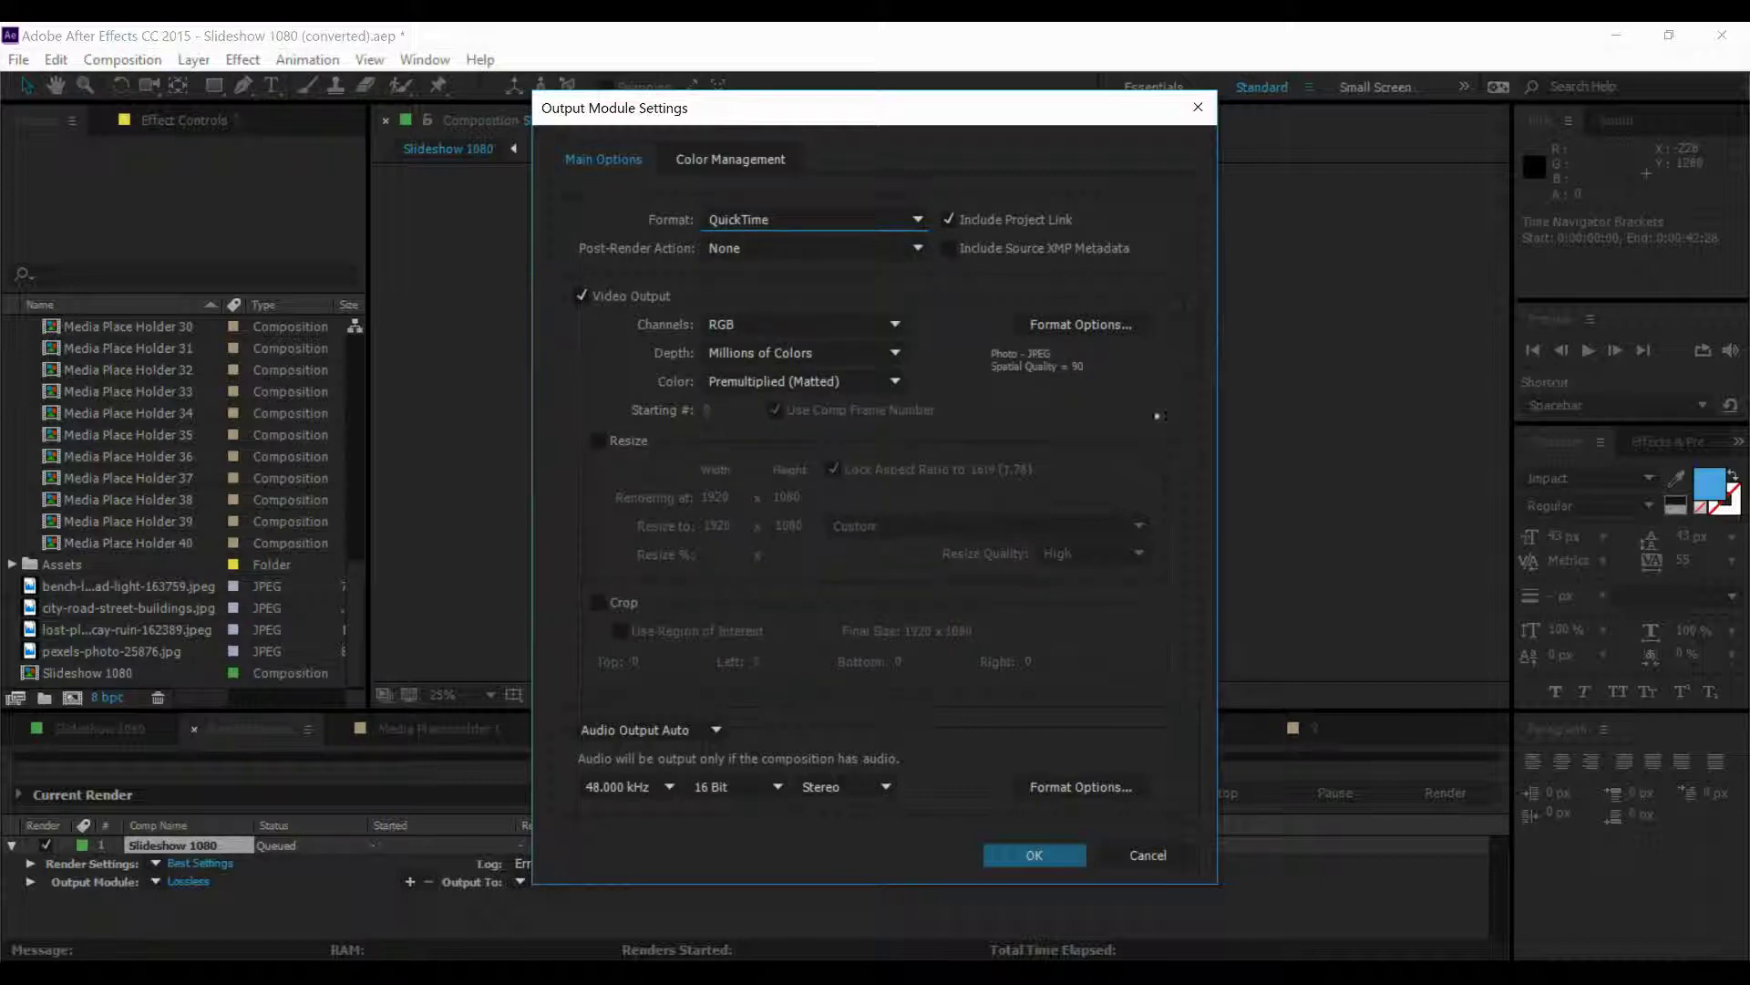
click(1080, 324)
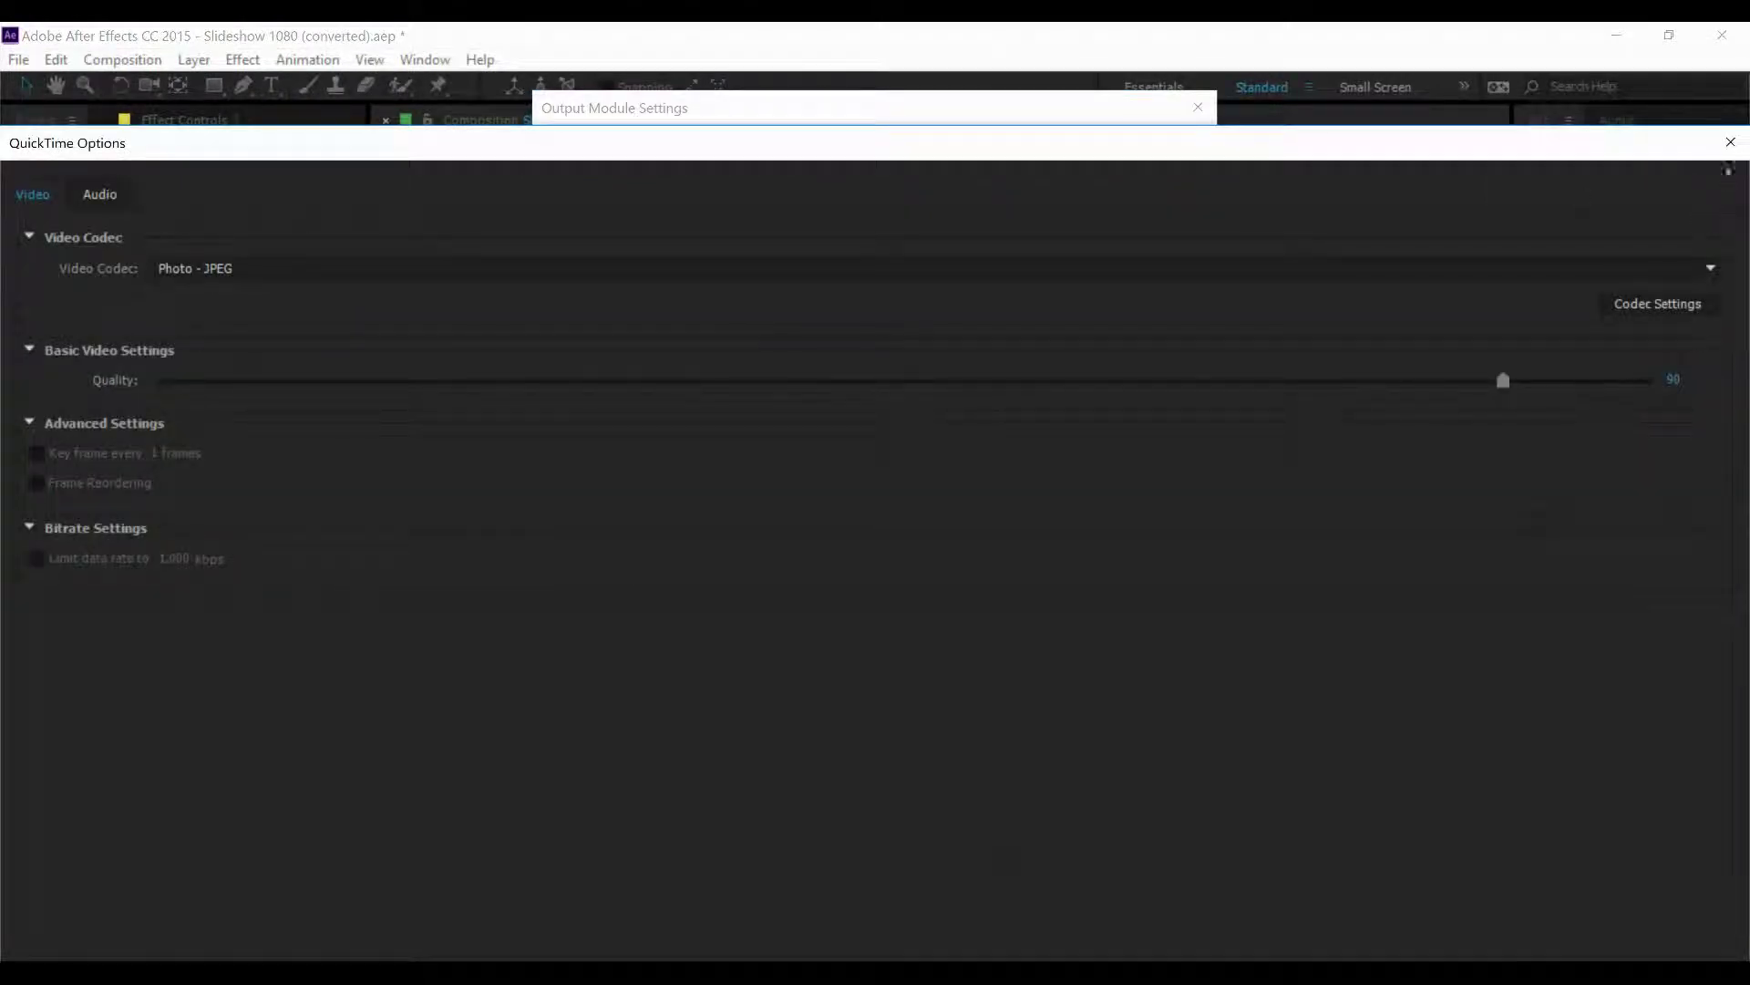
click(1730, 142)
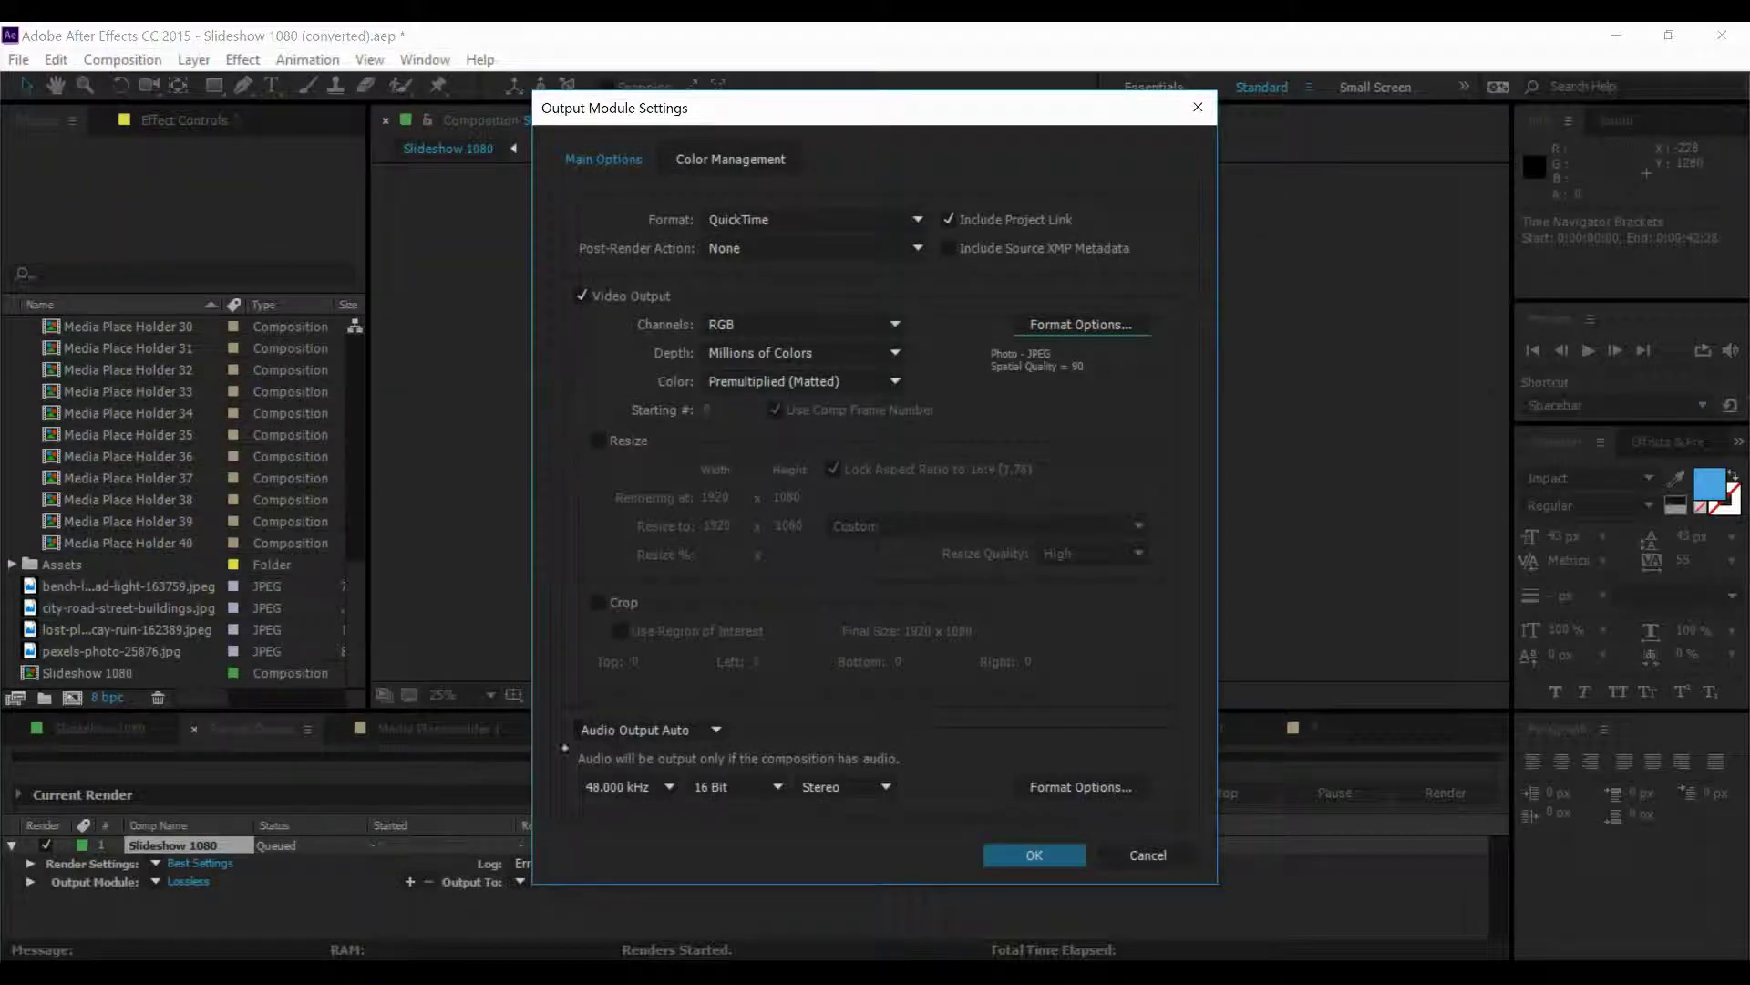
click(1034, 855)
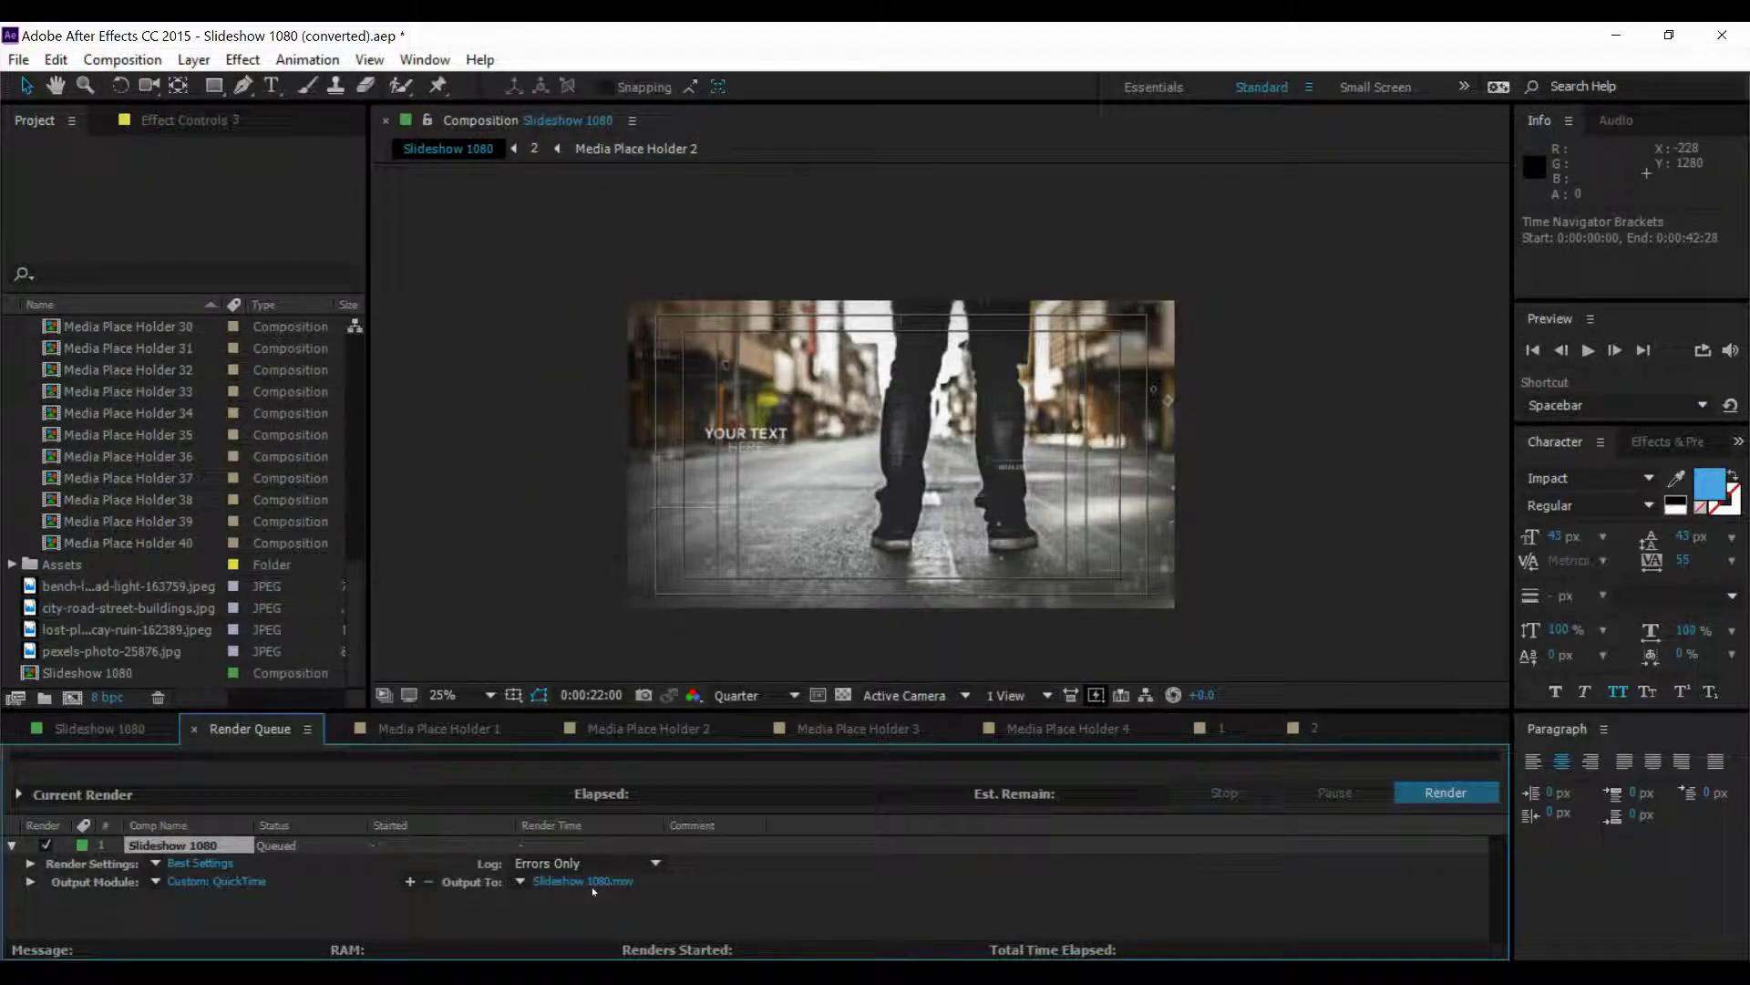
click(593, 881)
click(1043, 813)
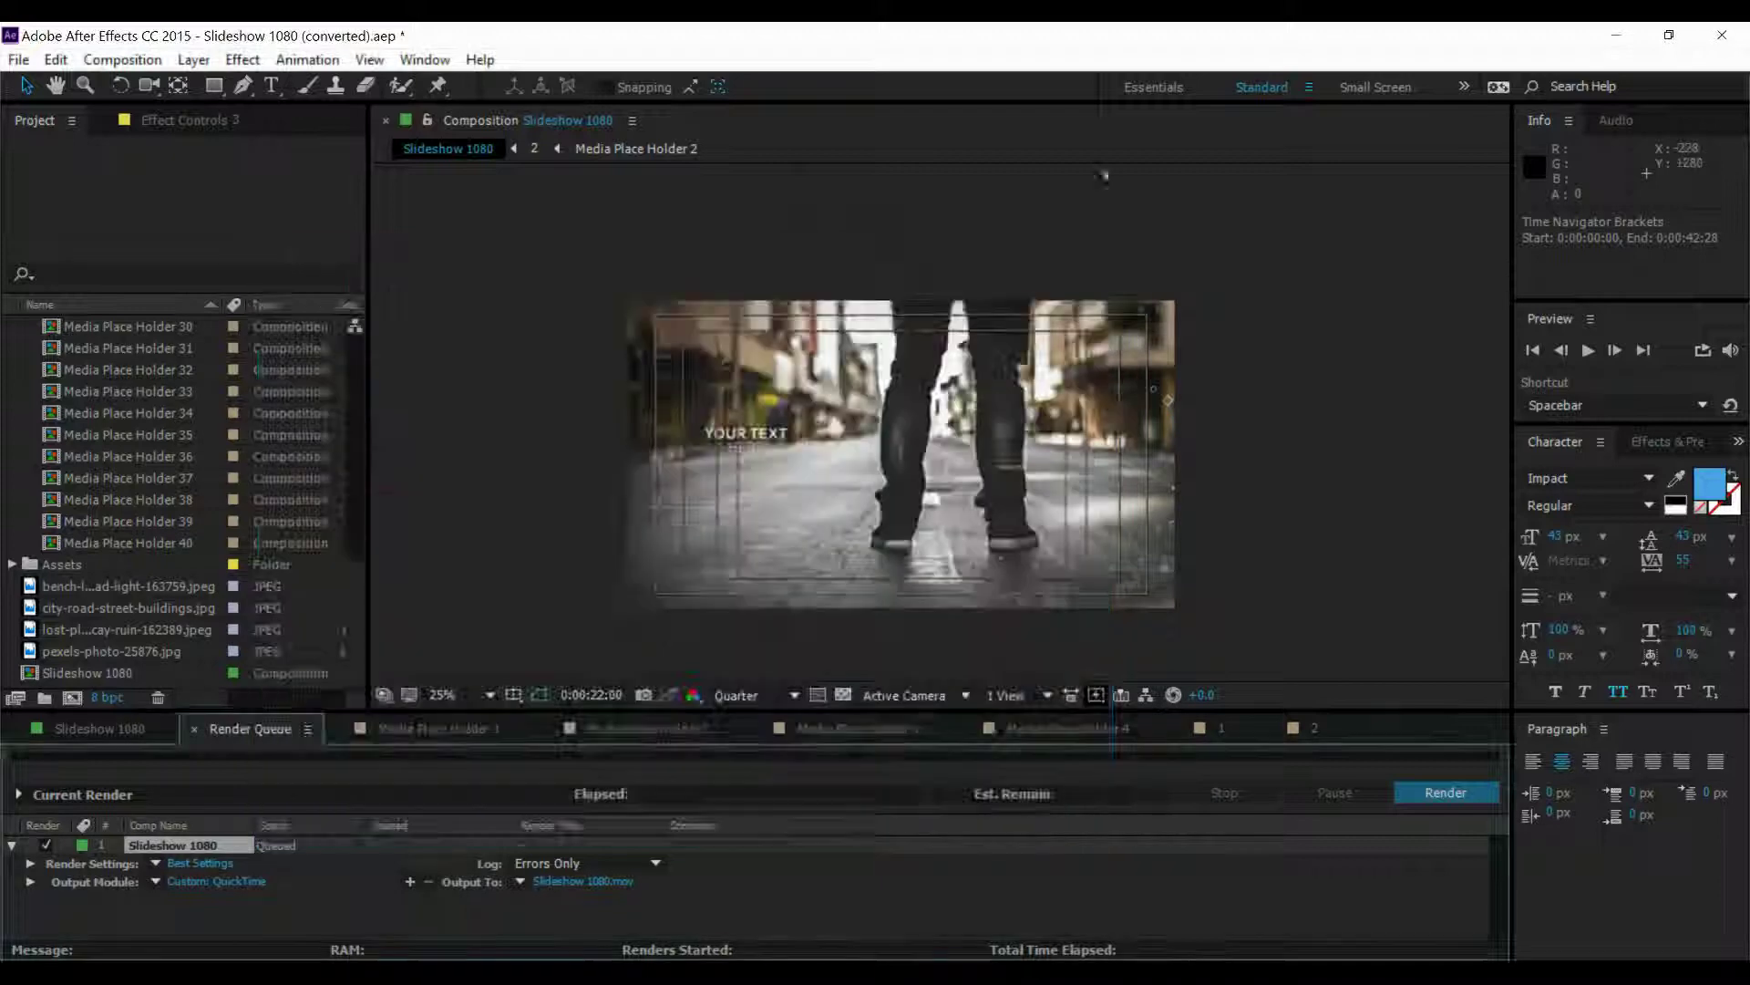